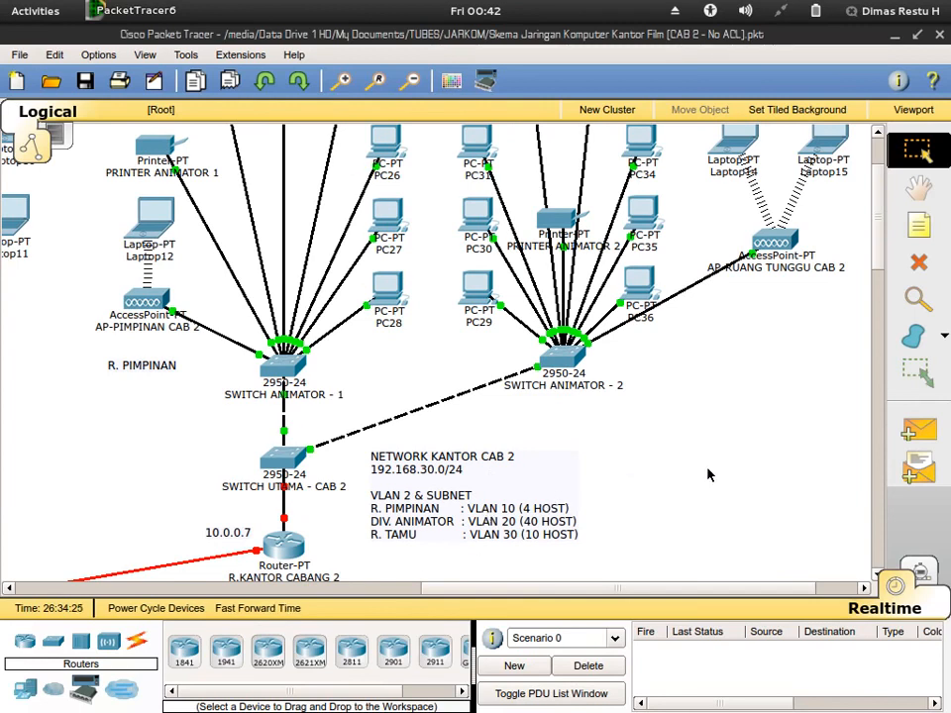
Step: Examine the branch office 2 topology, including its rooms, switches, router and the VLAN and subnet note
scroll(708, 474, "up", 1)
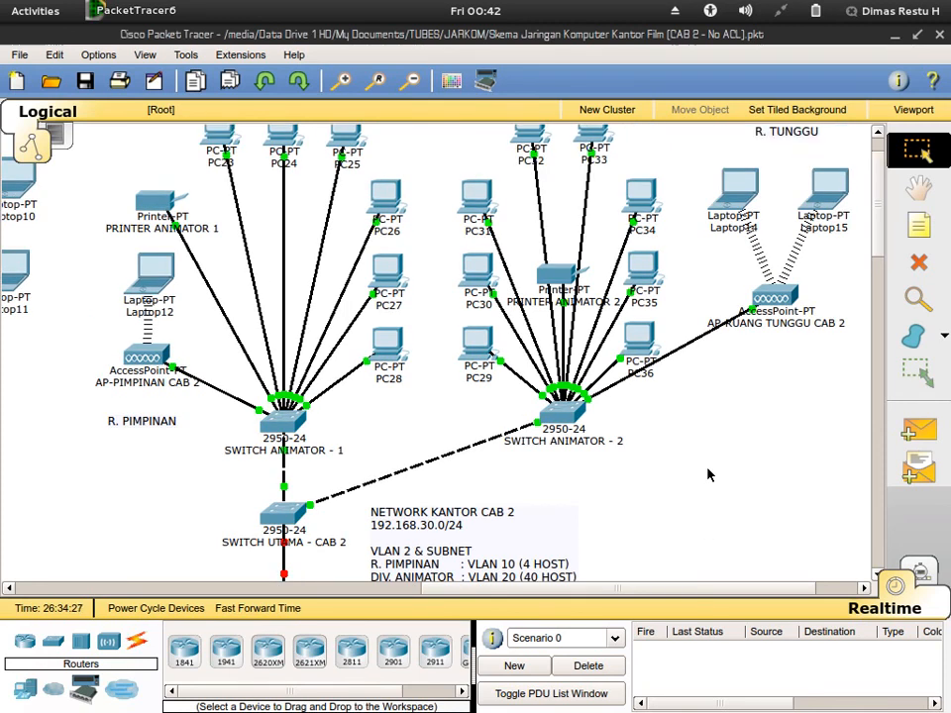
scroll(708, 475, "down", 1)
scroll(708, 474, "up", 1)
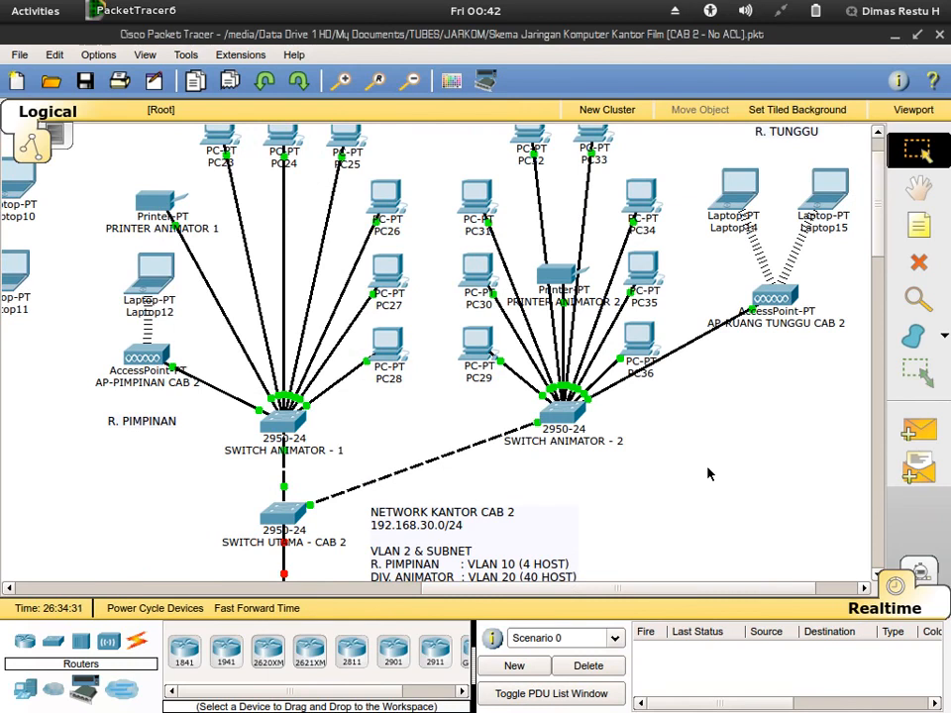
scroll(705, 473, "down", 1)
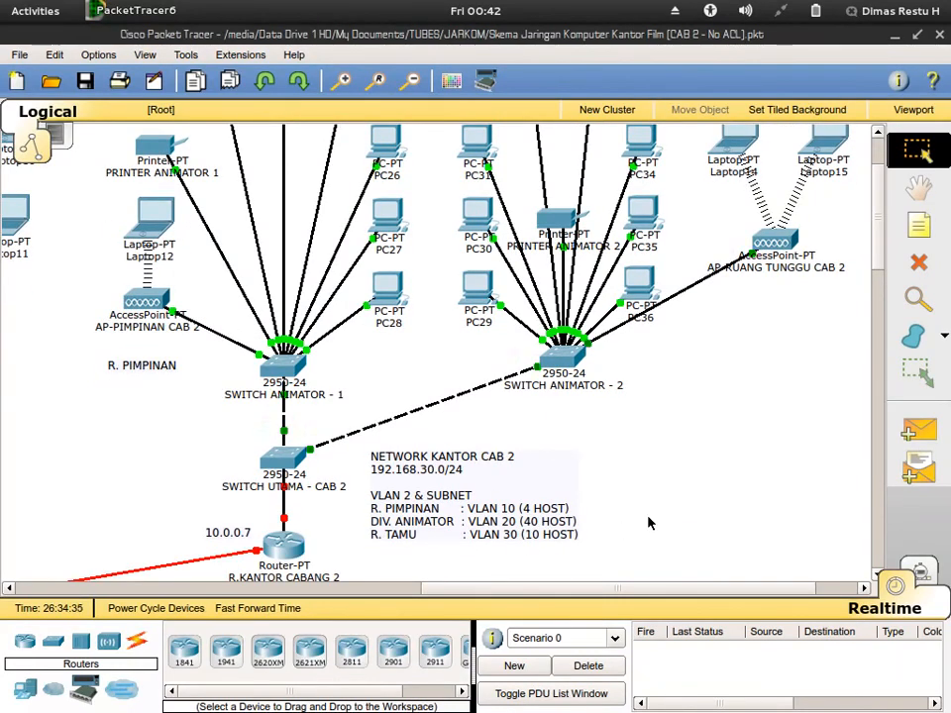
scroll(649, 523, "down", 1)
scroll(648, 523, "up", 1)
scroll(777, 444, "up", 2)
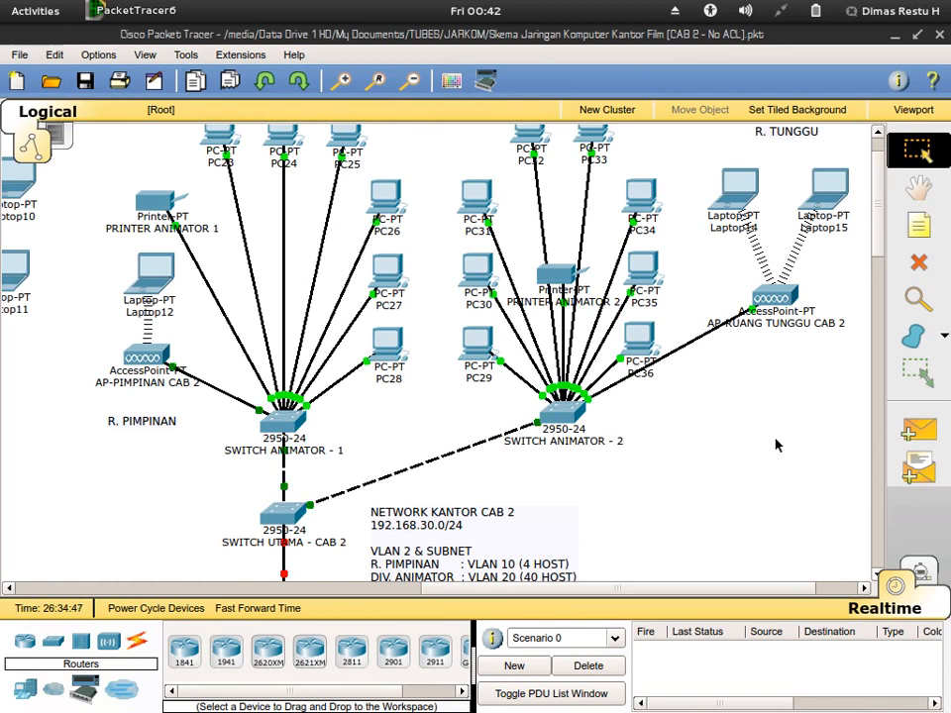
scroll(776, 445, "up", 2)
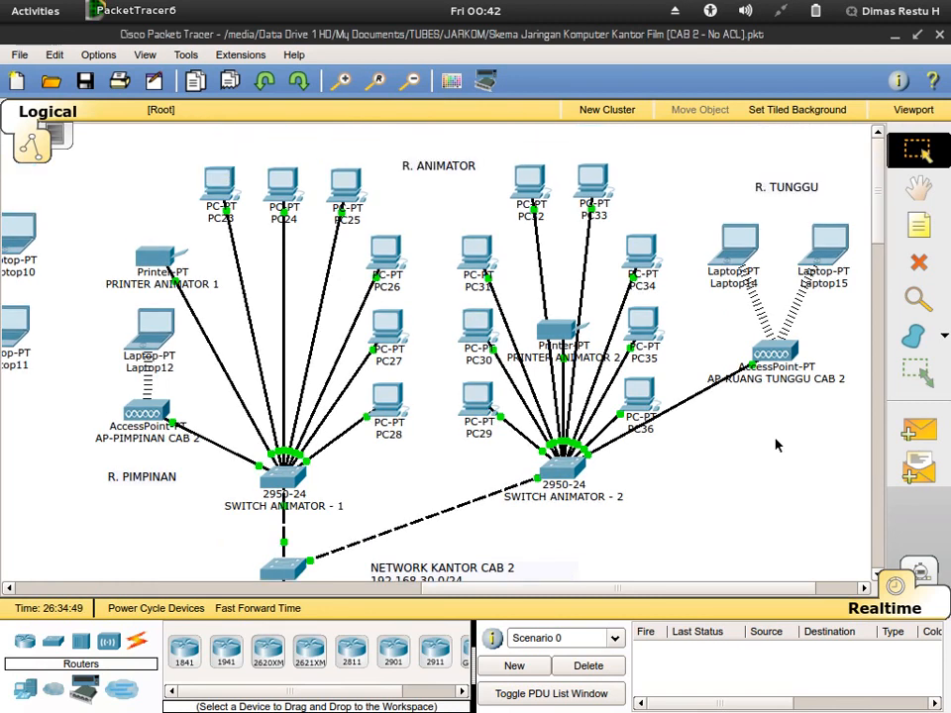
scroll(776, 444, "down", 4)
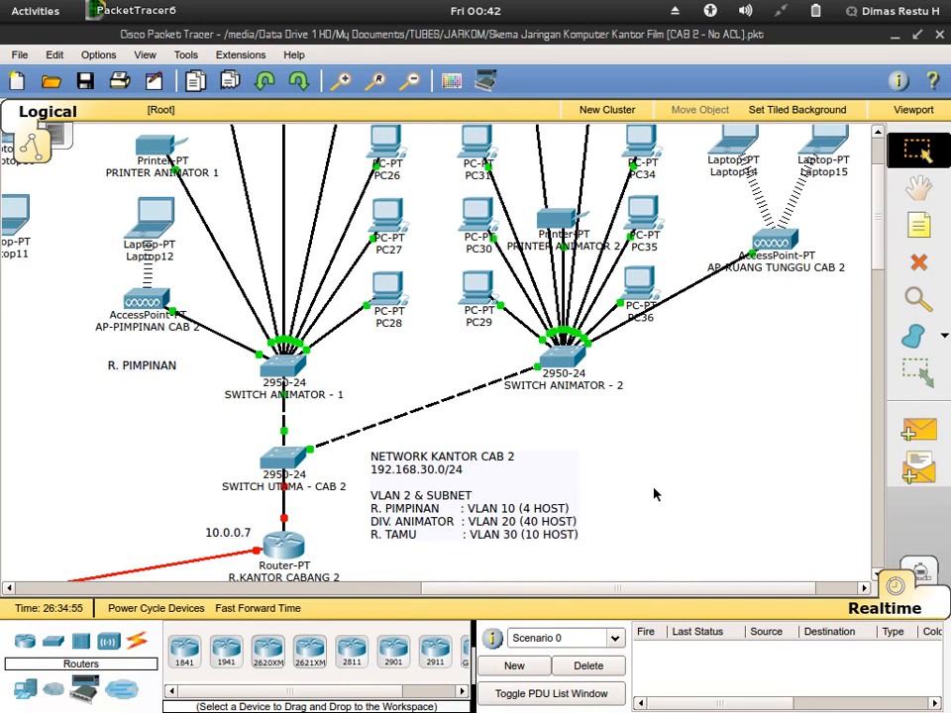
scroll(656, 494, "up", 2)
scroll(655, 495, "down", 4)
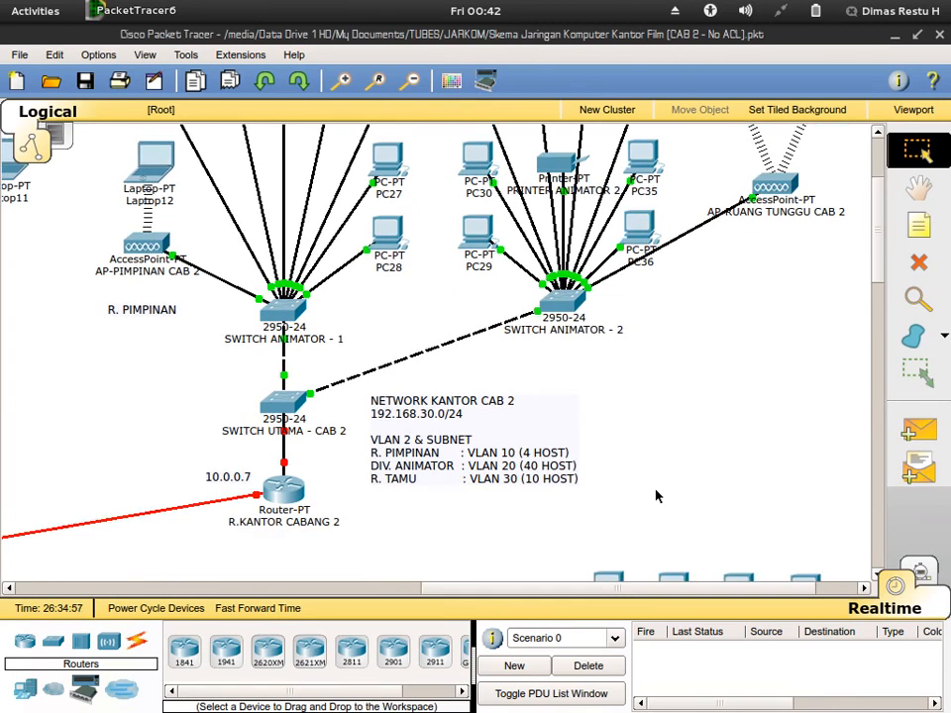
scroll(656, 495, "up", 2)
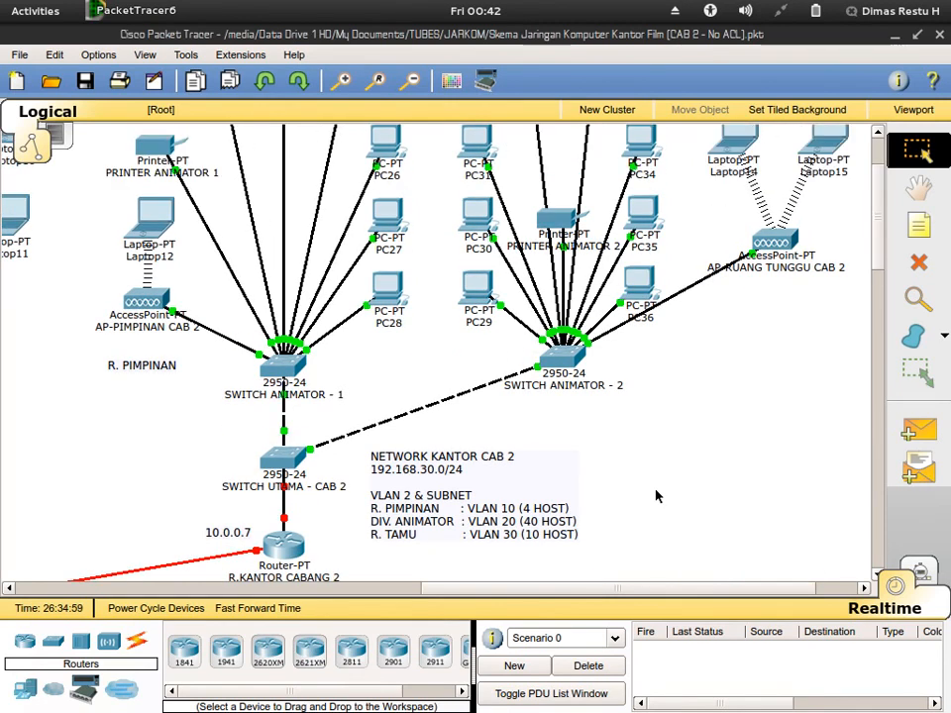
scroll(700, 501, "up", 4)
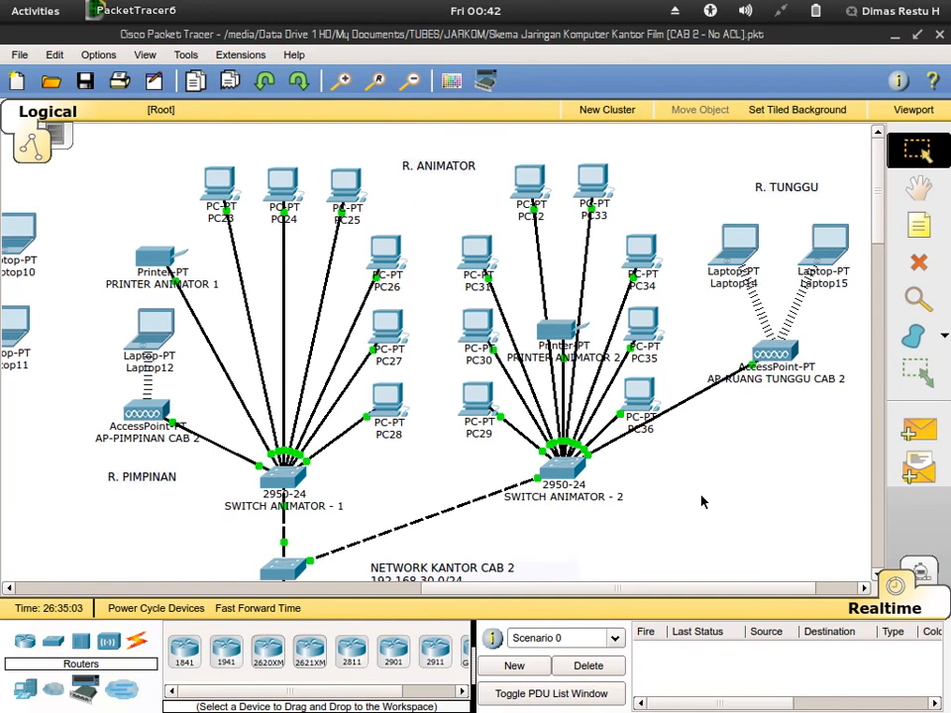
scroll(700, 501, "down", 4)
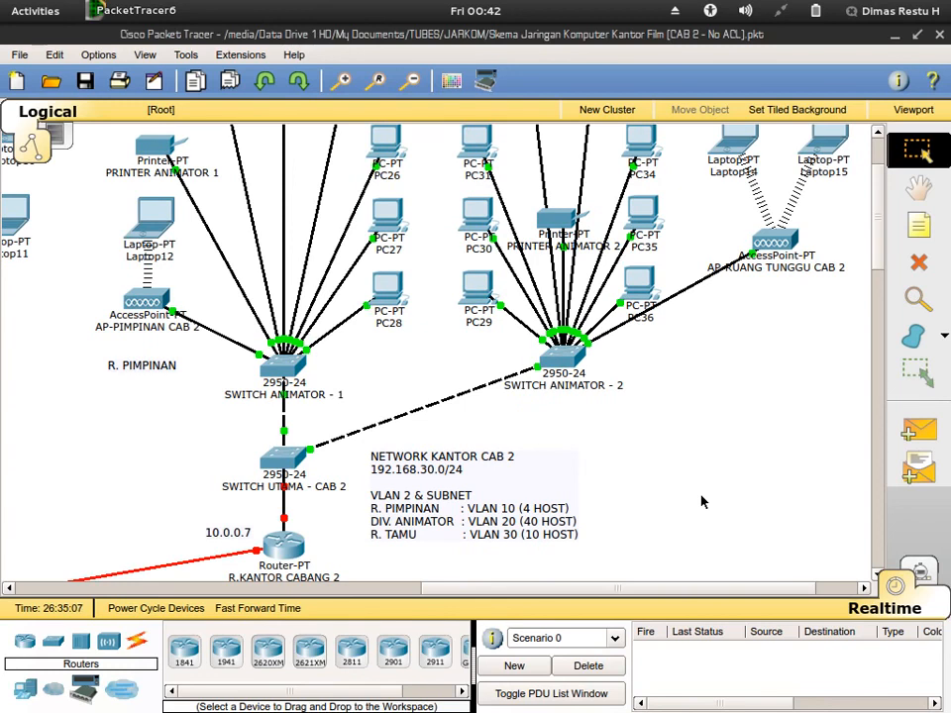
scroll(699, 501, "down", 2)
scroll(700, 501, "up", 2)
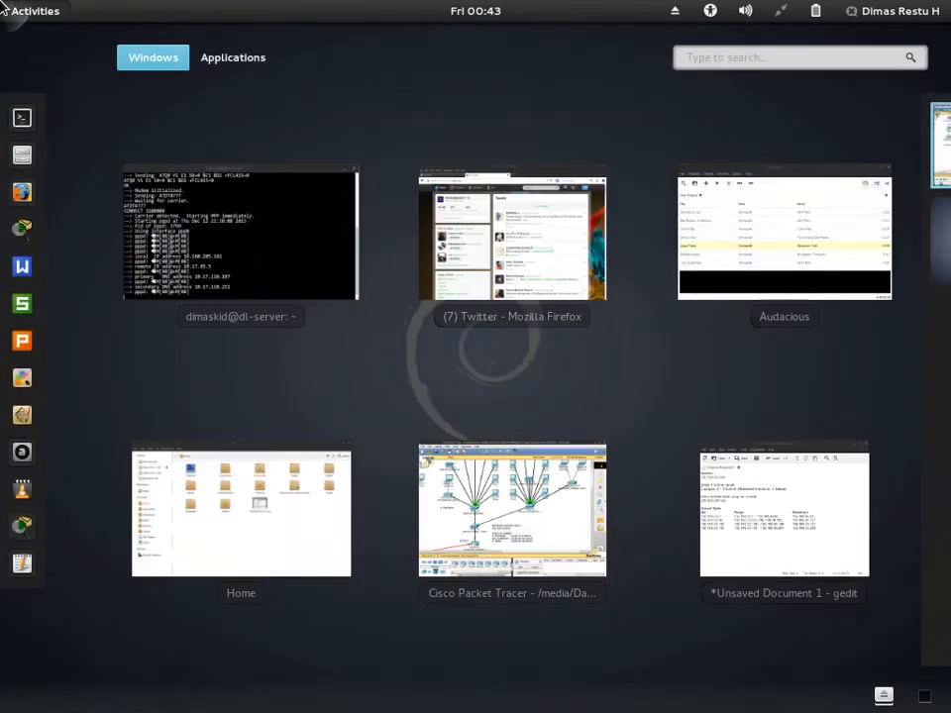
Step: Switch to the gedit notes and review the subnet table for network 192.168.30.0/24, then return to Packet Tracer
mouse_move(2, 3)
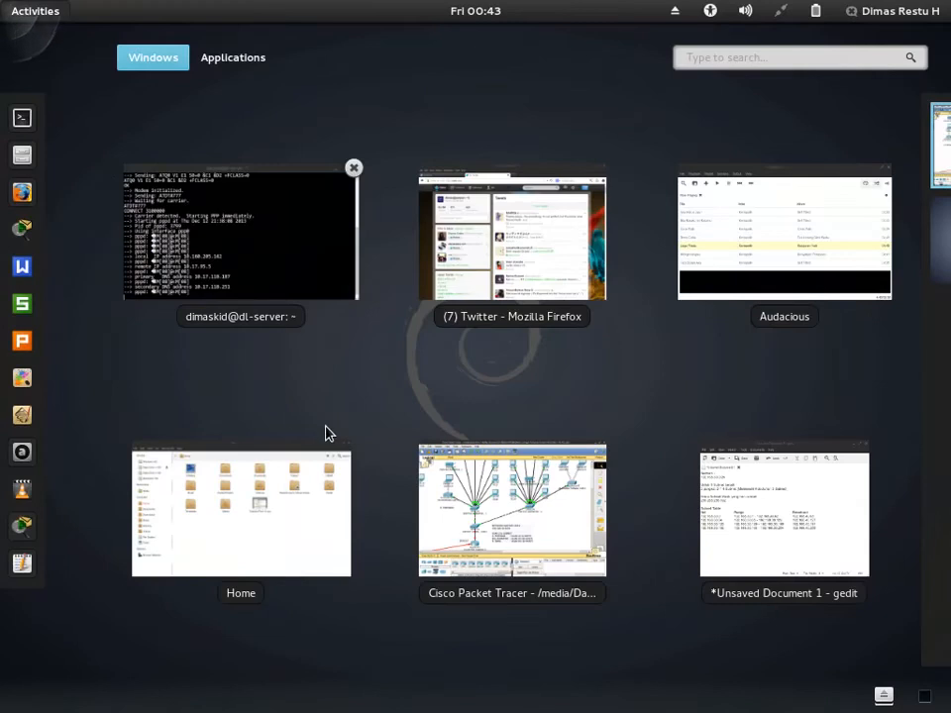
left_click(787, 516)
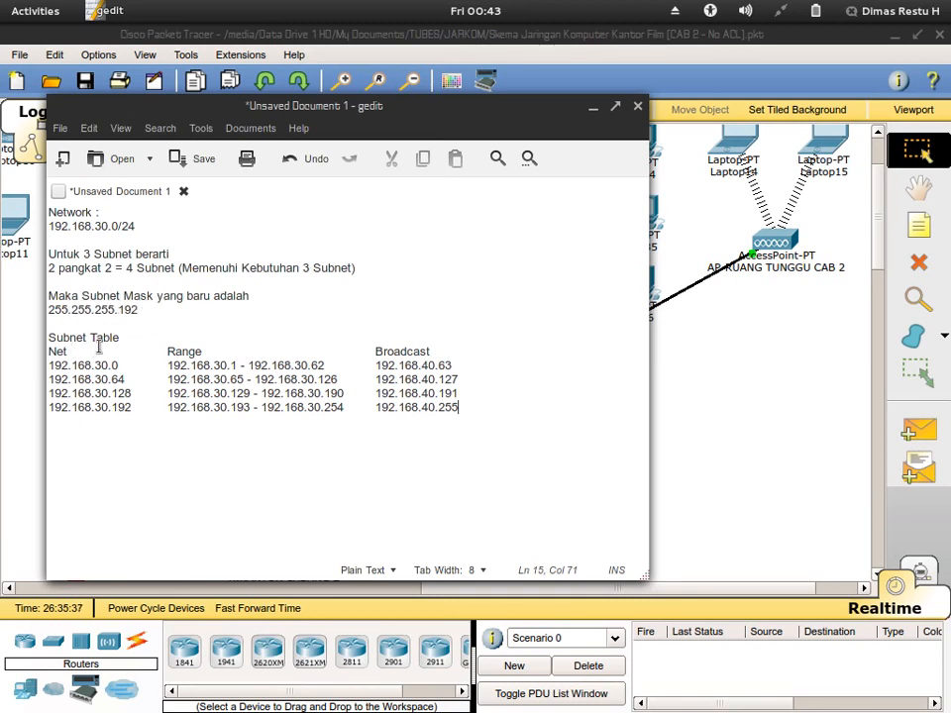
left_click(477, 361)
key("Left")
key("Right")
left_click(471, 390)
left_click(711, 414)
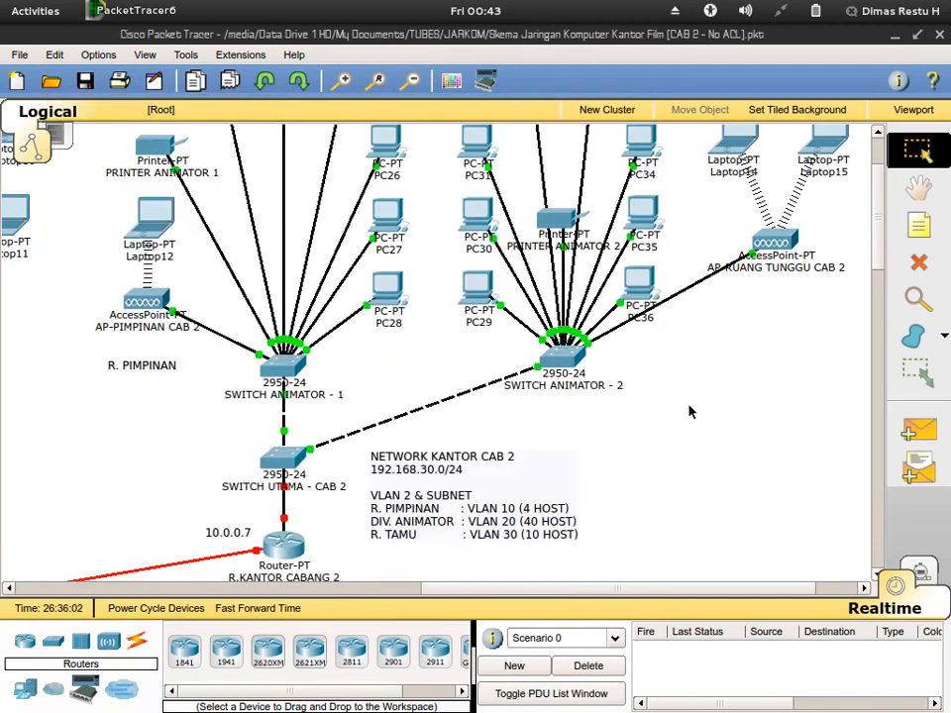
Step: Open the command line of SWITCH UTAMA - CAB 2 and enter global configuration mode with en and conf ter
scroll(690, 410, "down", 2)
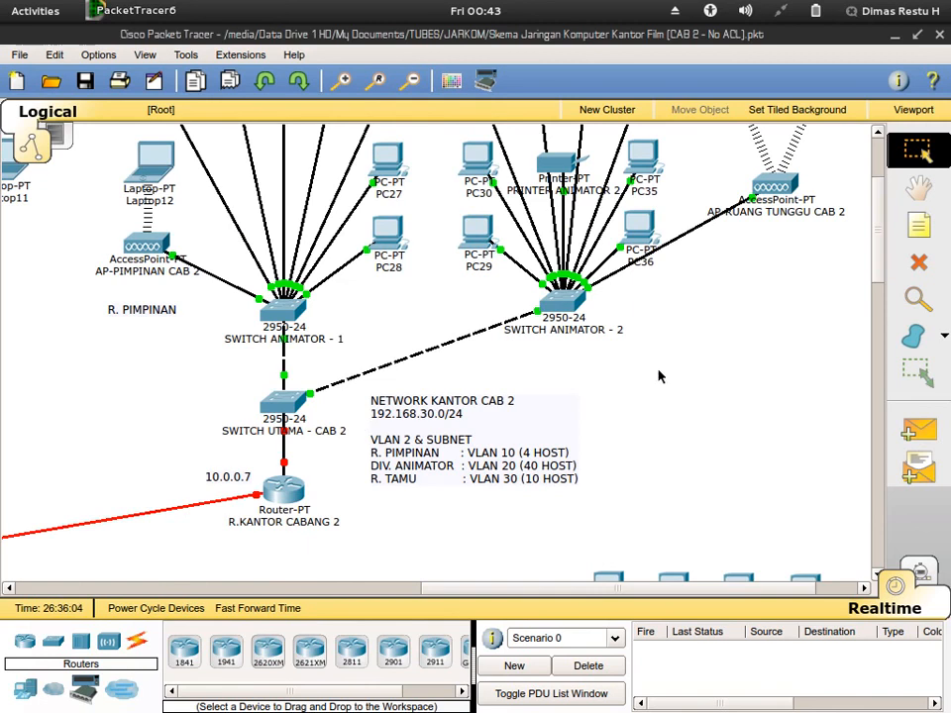
scroll(669, 375, "down", 2)
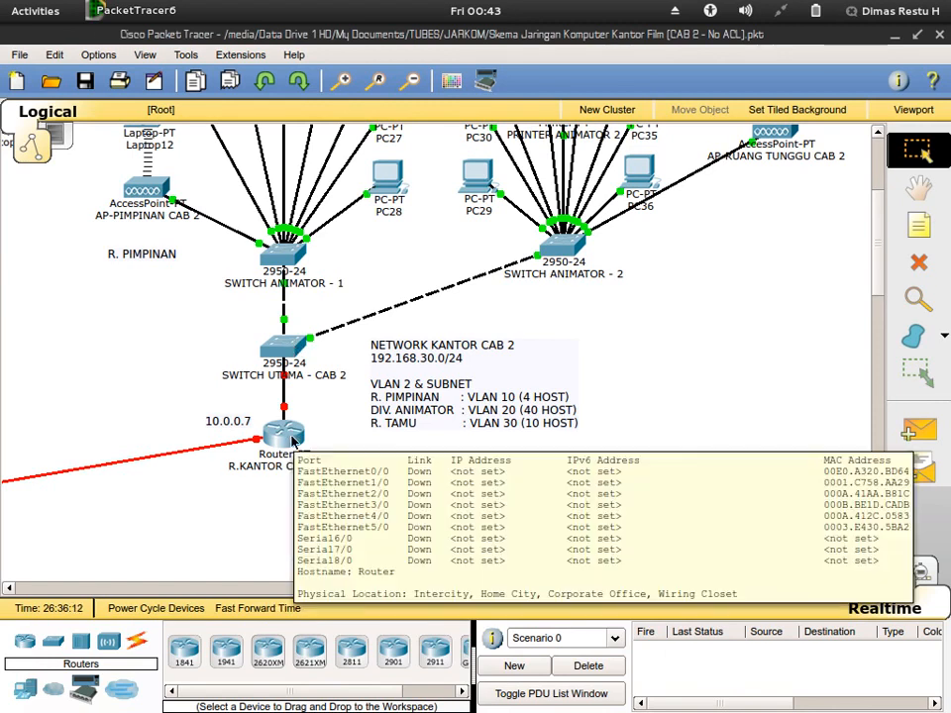
left_click(286, 347)
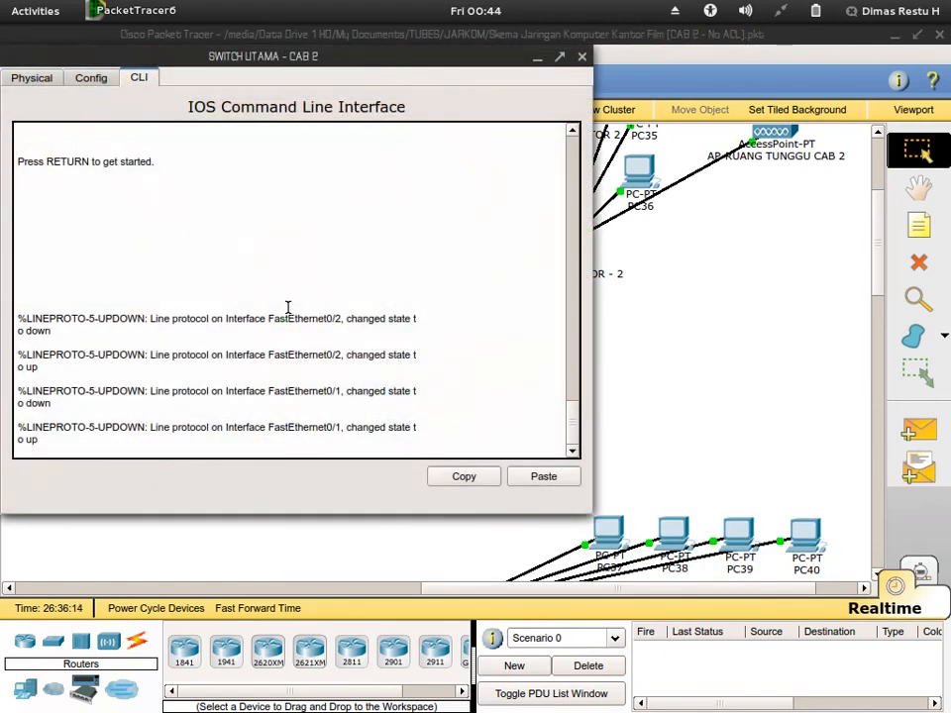
key("Return")
type("en")
key("Return")
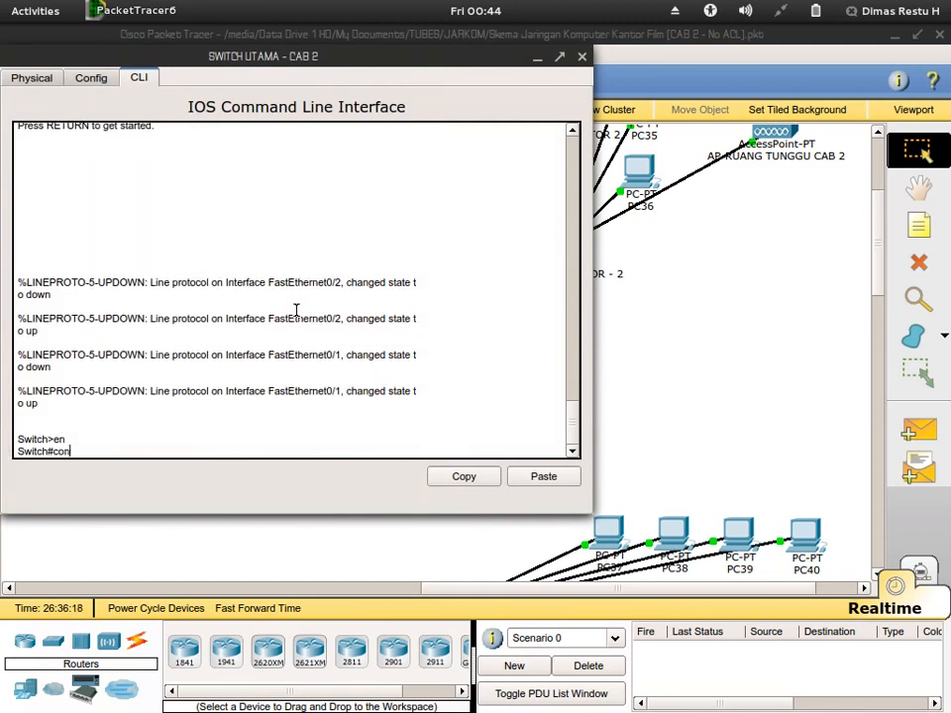
type("conf ter")
key("Return")
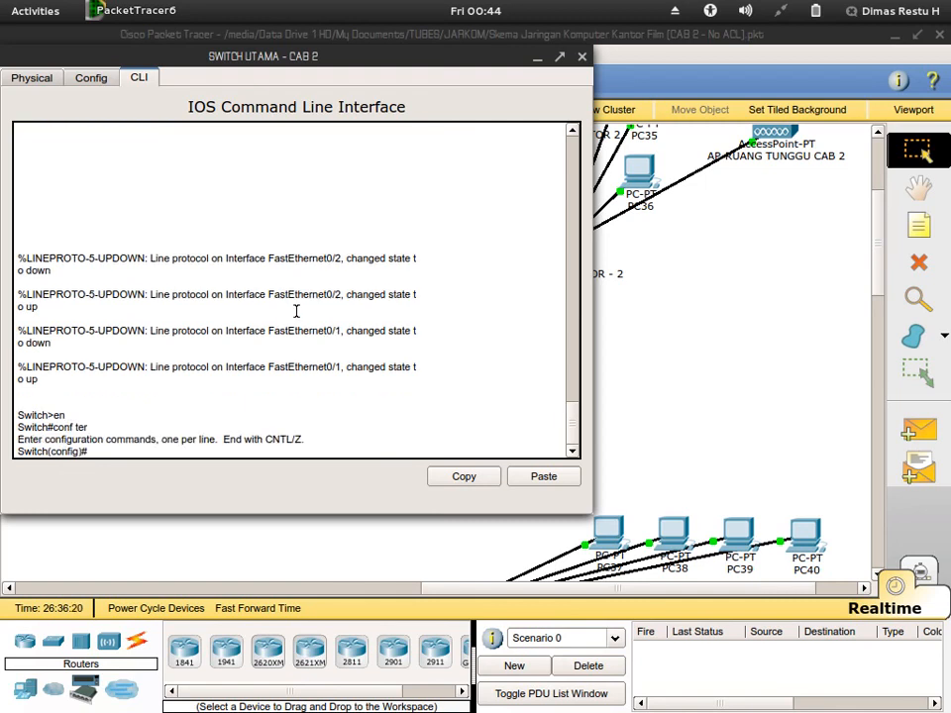
Step: Configure interface fa0/24 on the main switch as a trunk port with all VLANs allowed
type("int fa0/24")
key("Return")
type("switchp")
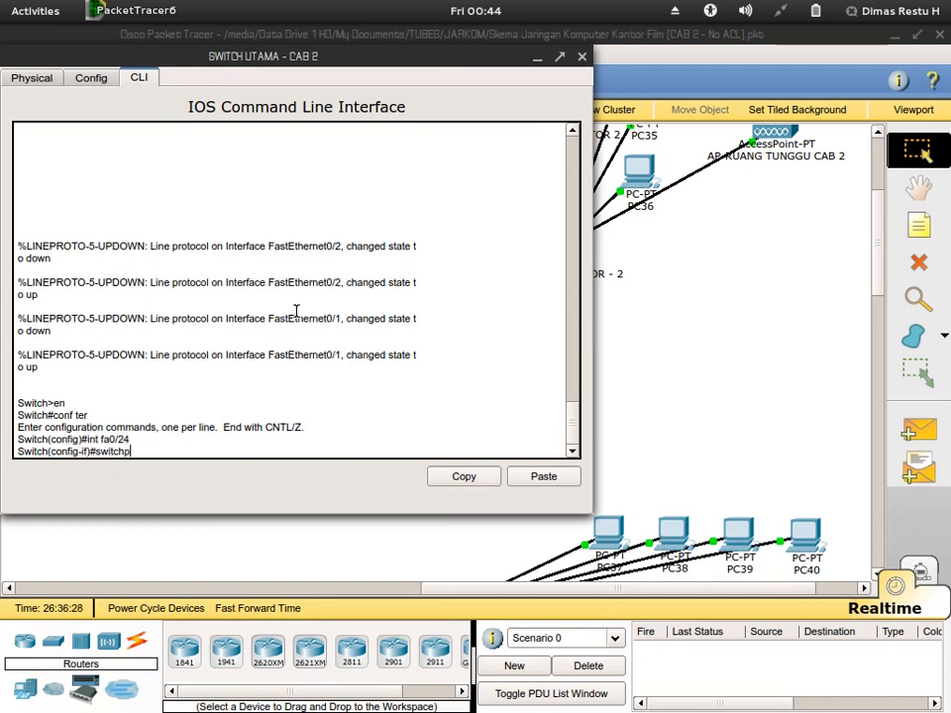
type("ort mode trunk")
key("Return")
type("switchport")
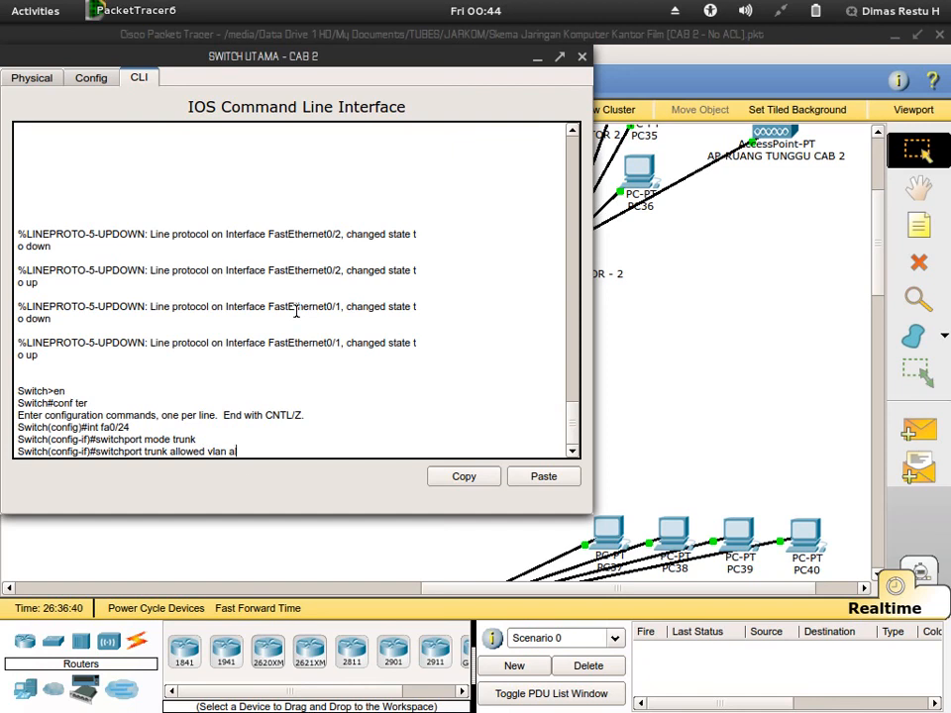
type("l")
key("Return")
type("e")
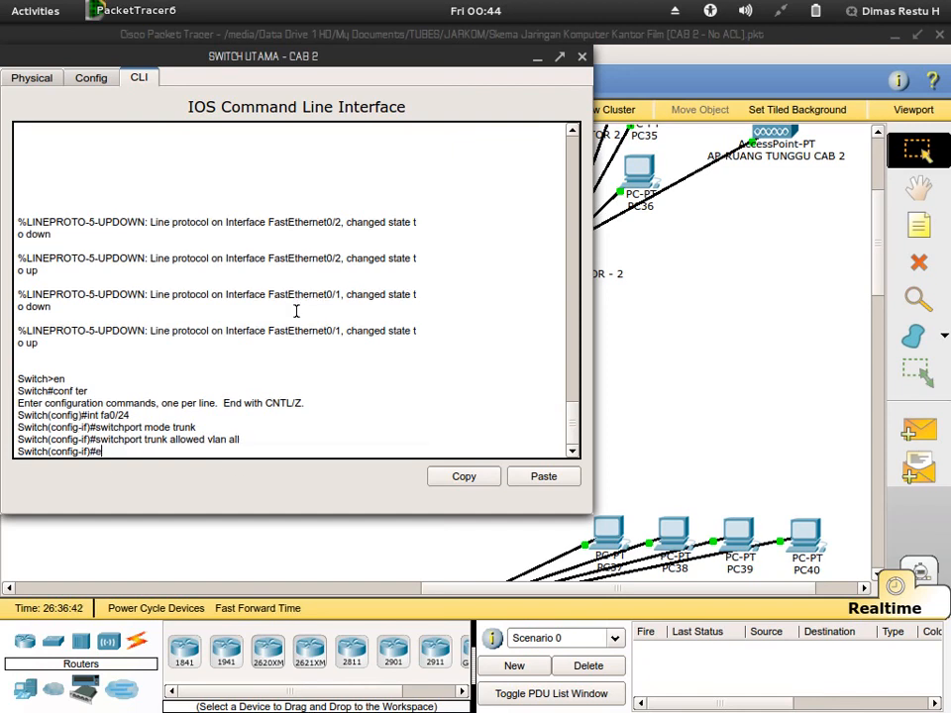
type("xit")
key("Return")
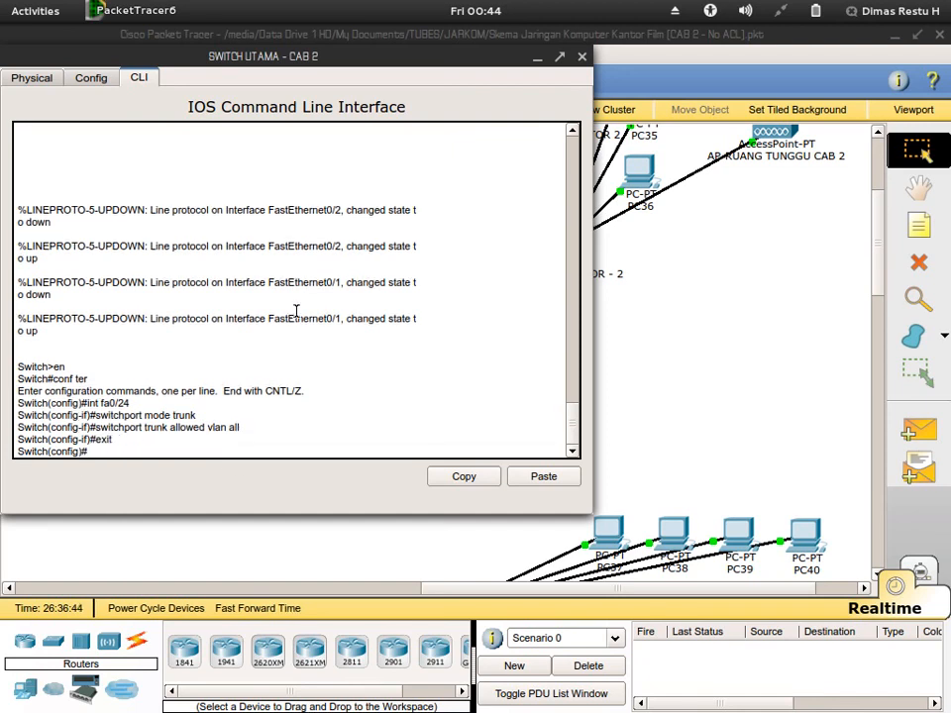
Step: Leave configuration mode and save the main switch's configuration with write and copy r s
type("end")
key("Return")
key("Return")
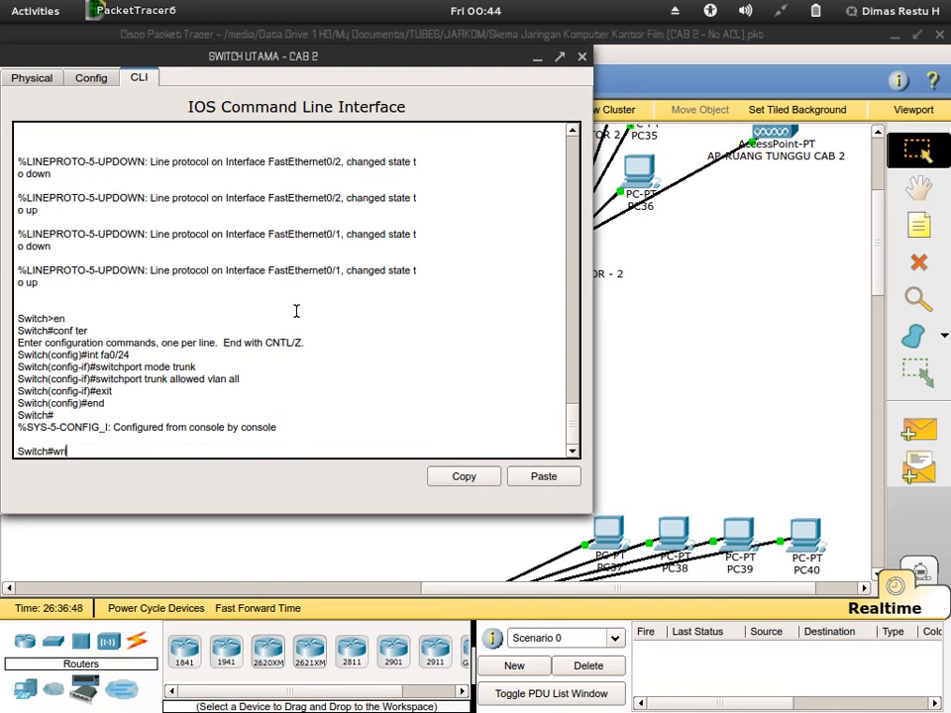
type("write")
key("Return")
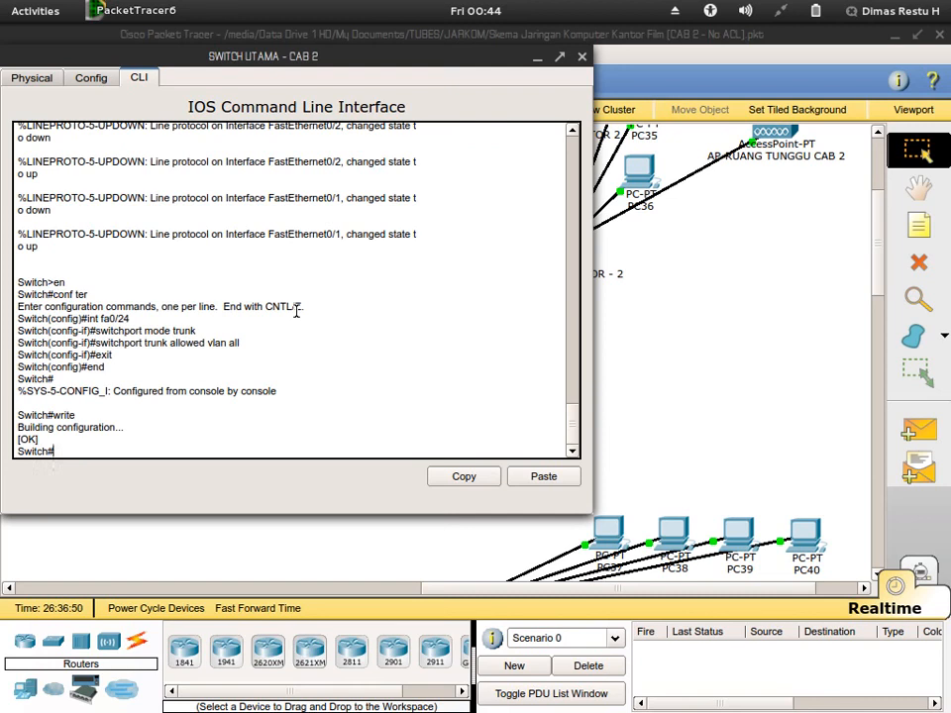
type("copy r s")
key("Return")
key("Return")
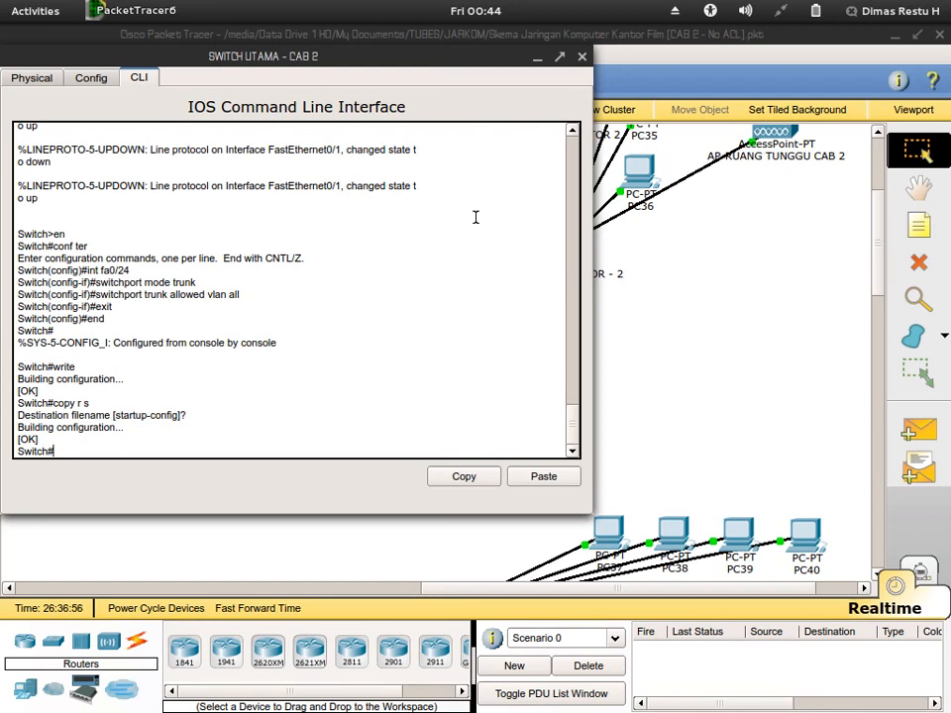
left_click(584, 57)
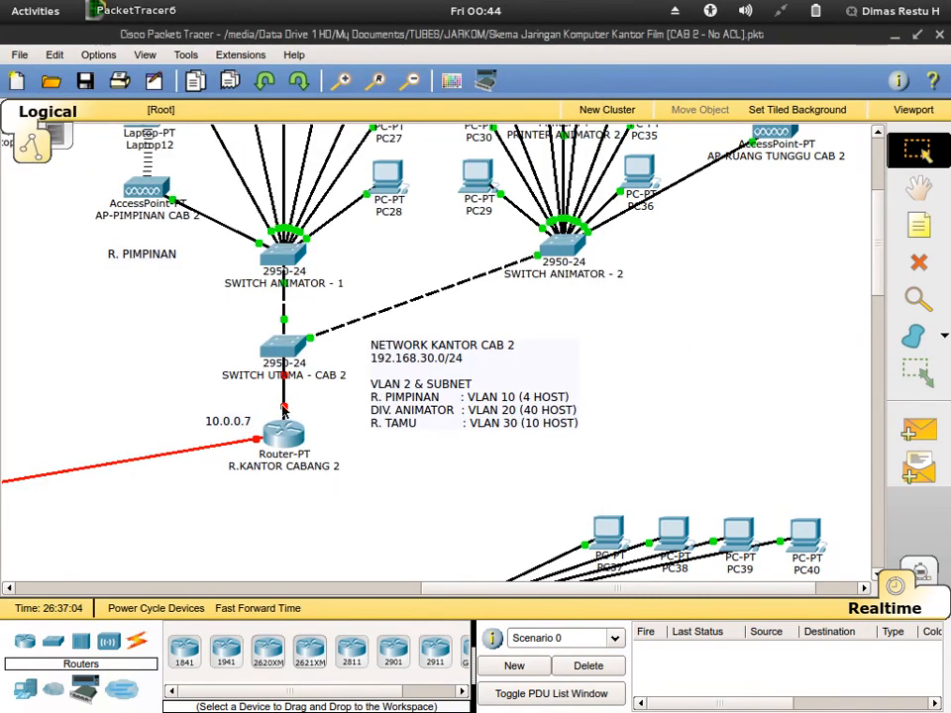
Step: Open the router R.KANTOR CABANG 2 and power it on in its physical device view
mouse_move(284, 410)
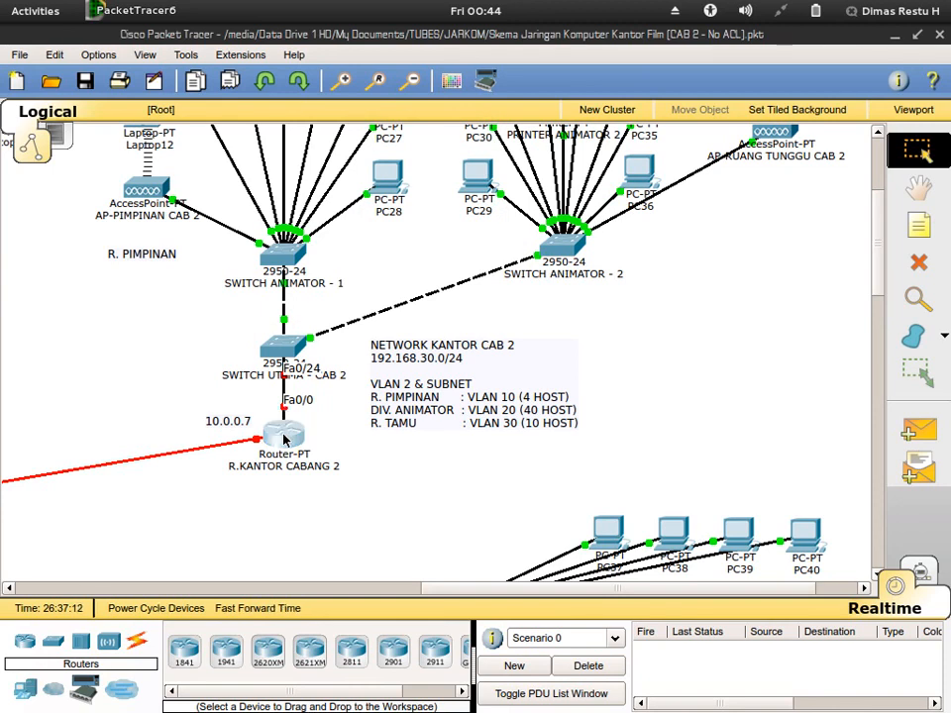
left_click(283, 438)
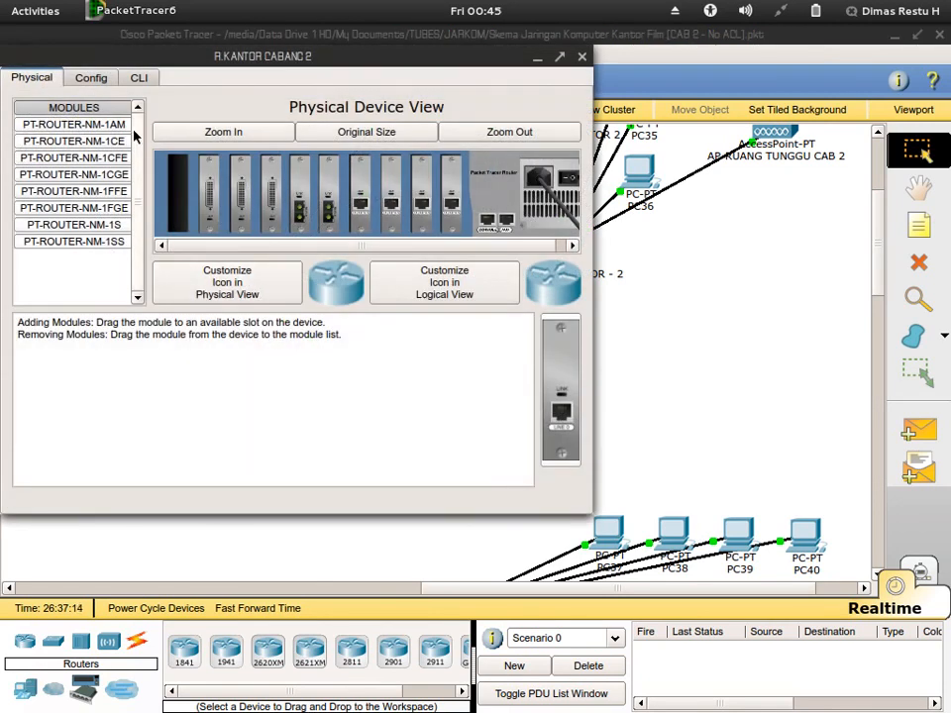
left_click(141, 78)
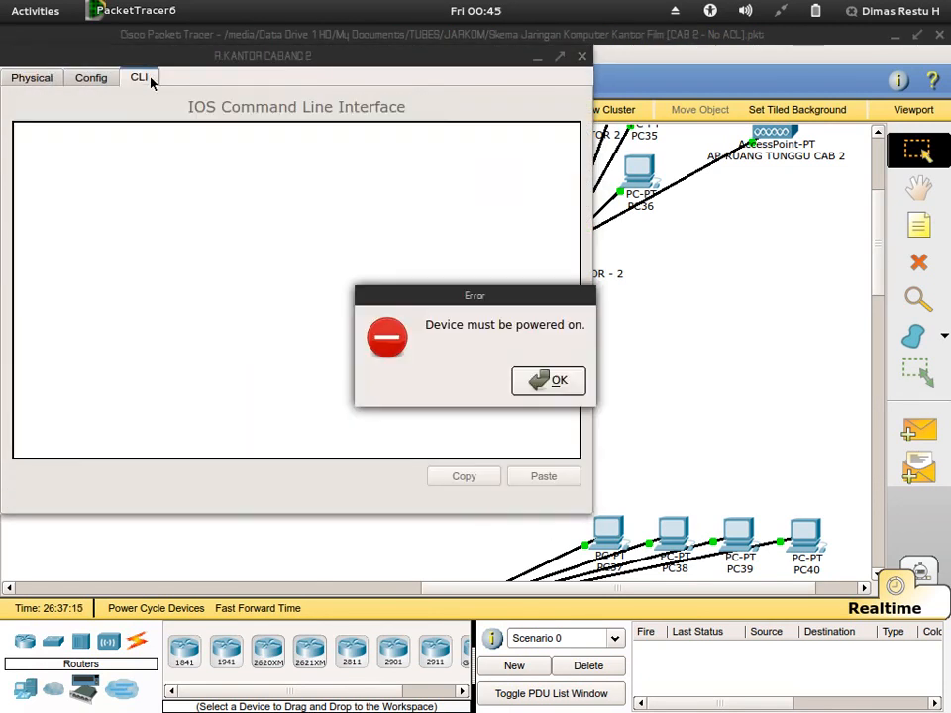
left_click(547, 377)
left_click_drag(431, 247, 485, 244)
left_click(554, 180)
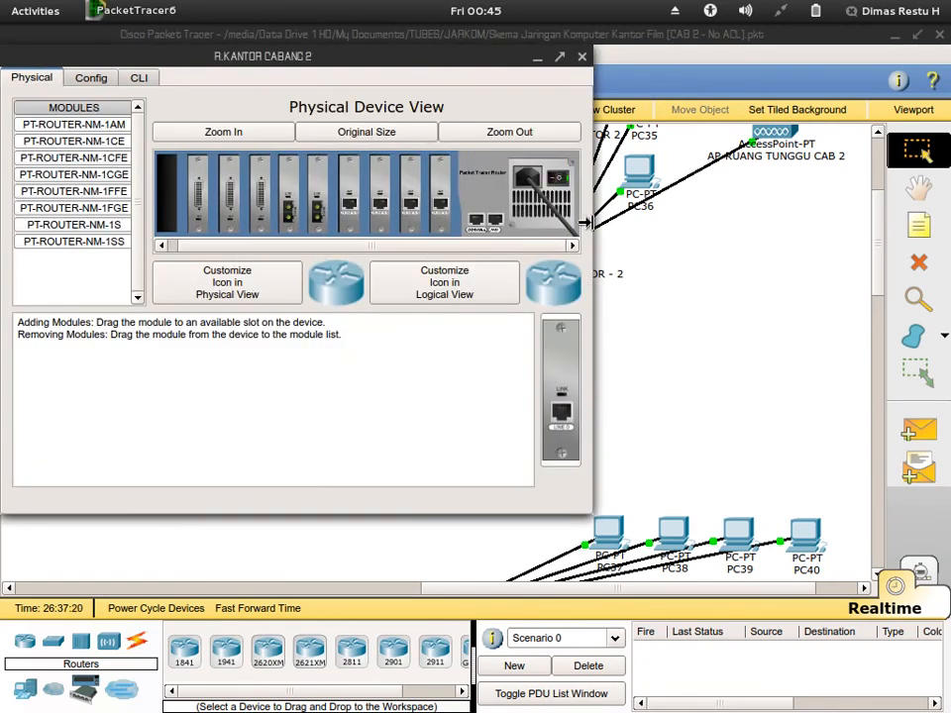
Step: Open the router's command line and answer no to the initial configuration dialog
left_click(137, 79)
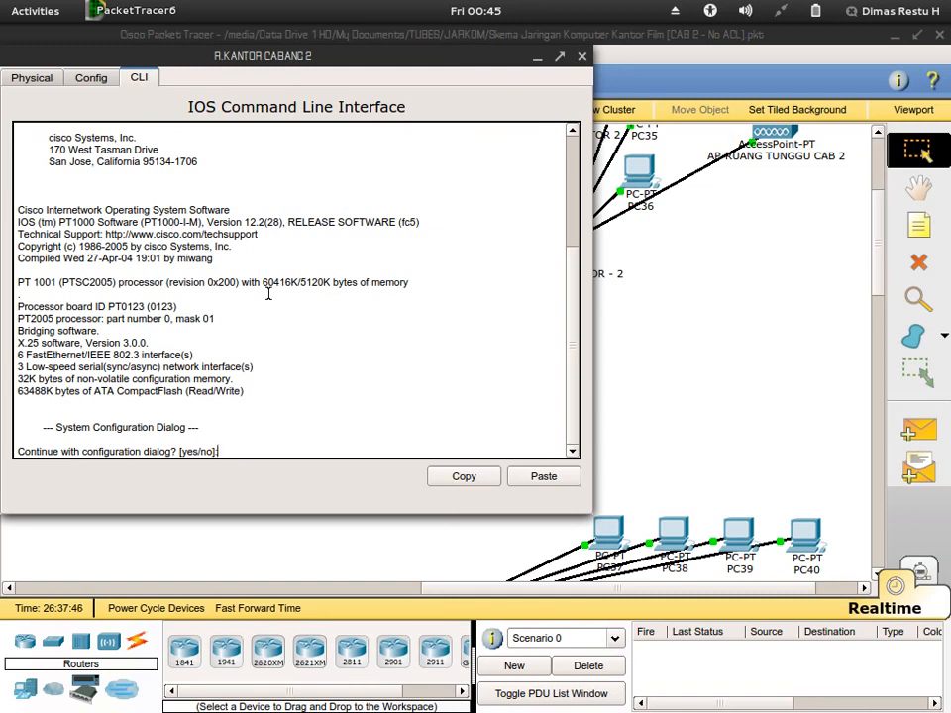
scroll(266, 293, "up", 5)
scroll(264, 293, "down", 5)
type("o")
key("Return")
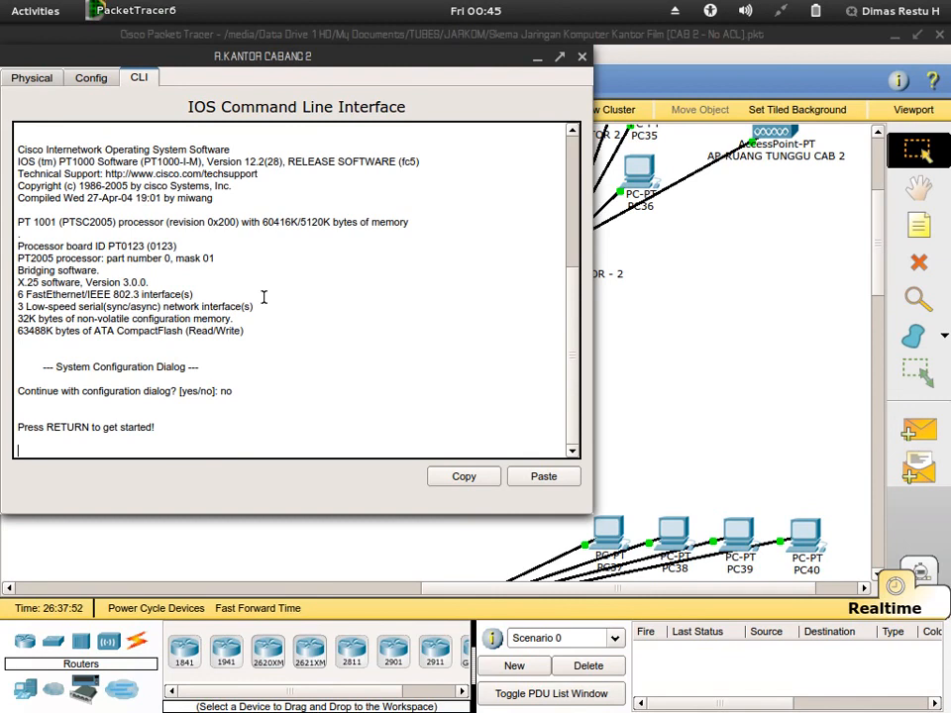
key("Return")
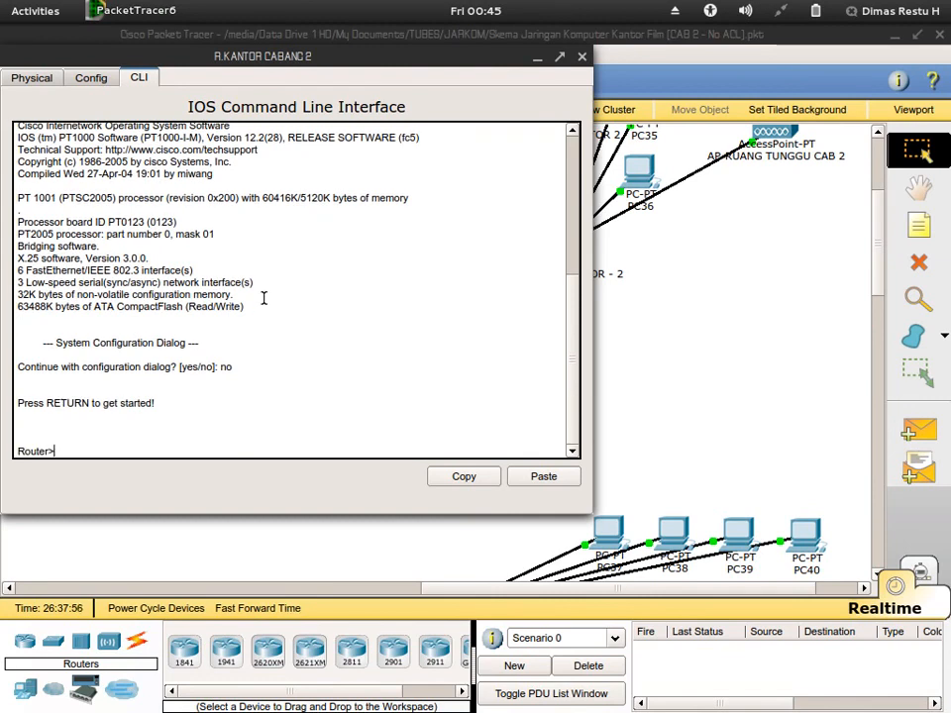
Step: Enter privileged mode and global configuration mode on the router with en and conf ter
type("en")
key("Return")
type("conf ter")
key("Return")
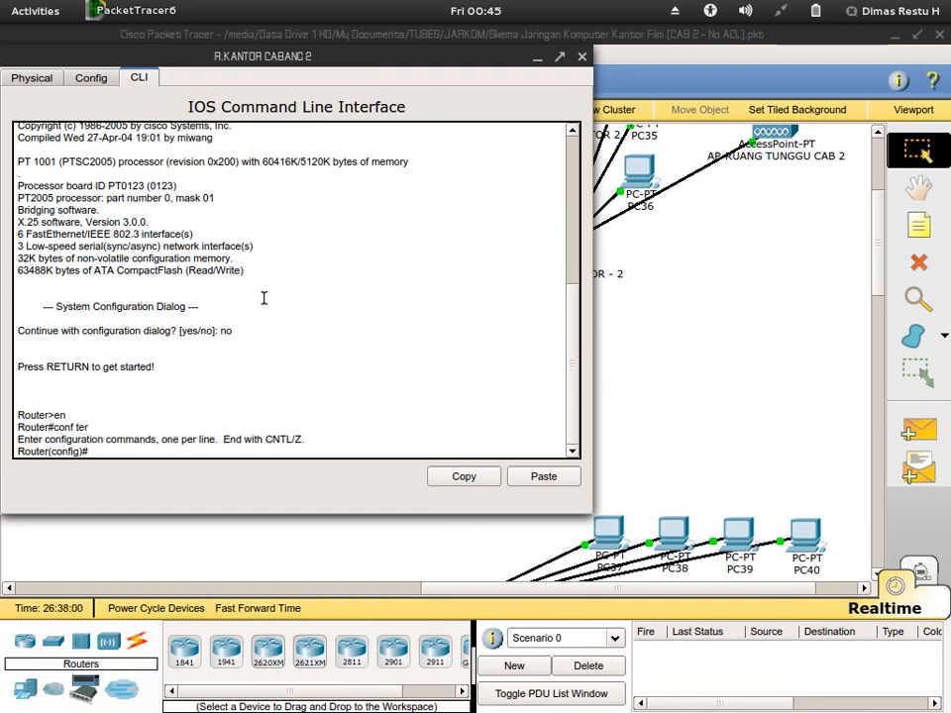
Step: Enable the router's interface fa0/0 with no sh and exit back to global configuration mode
type("int fa0/0")
key("Return")
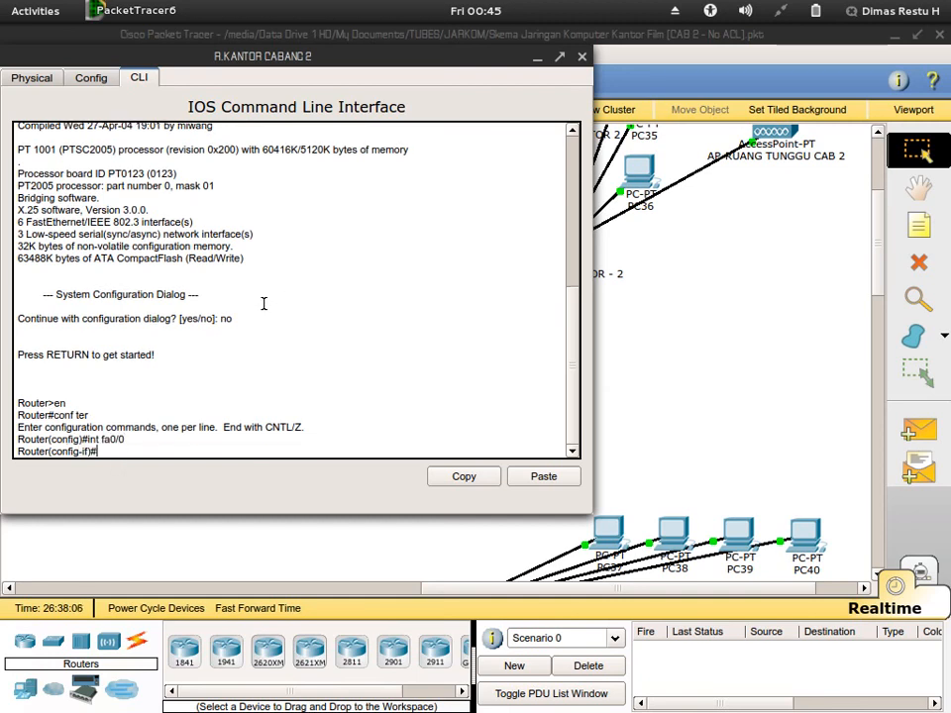
type("no sh")
key("Return")
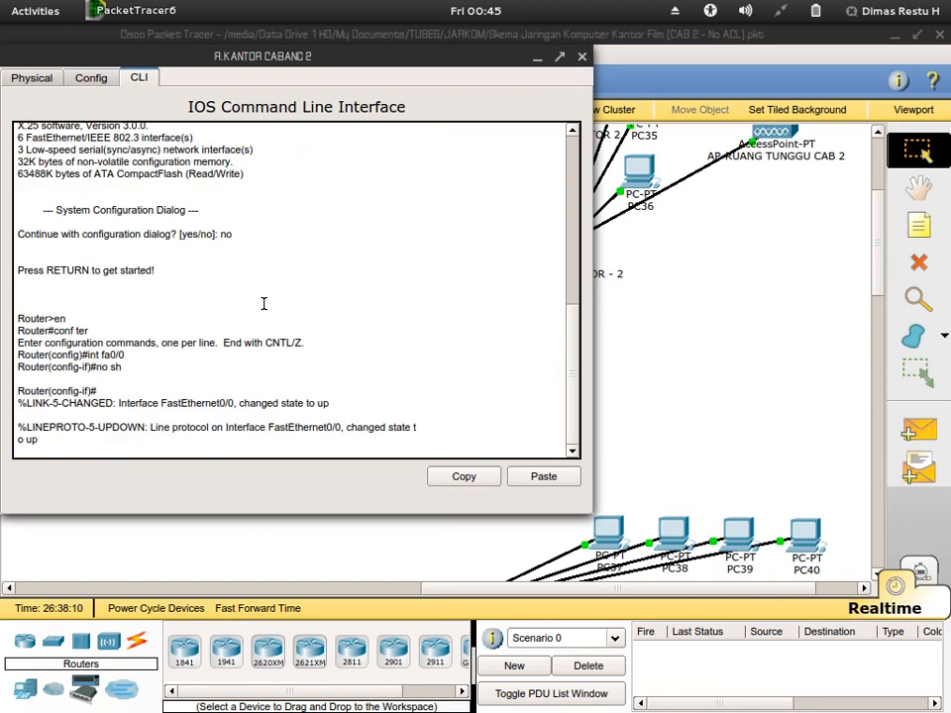
key("Return")
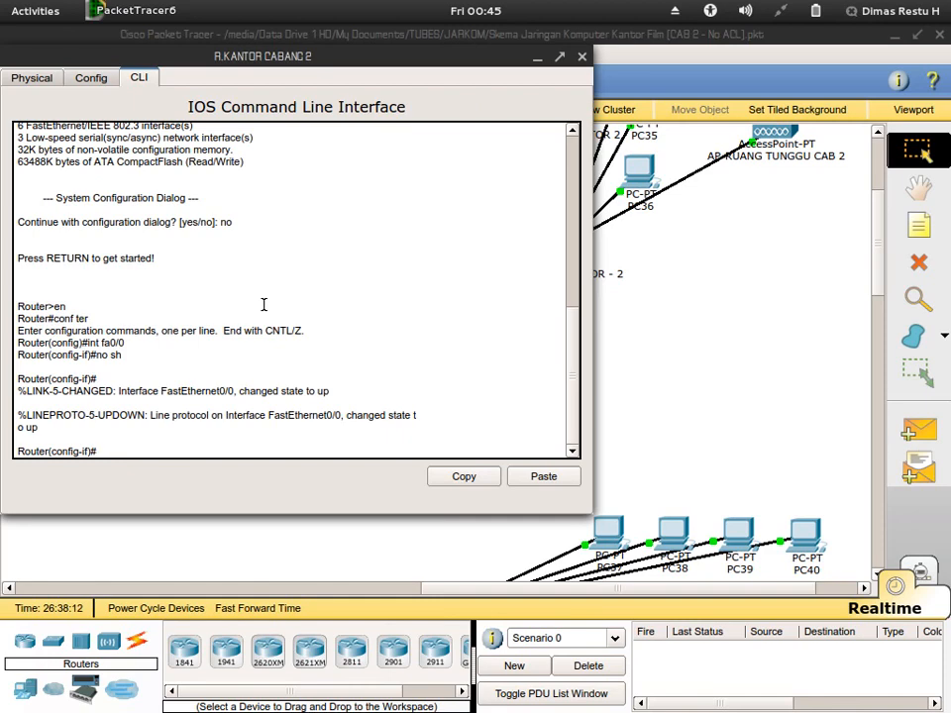
left_click_drag(376, 59, 720, 101)
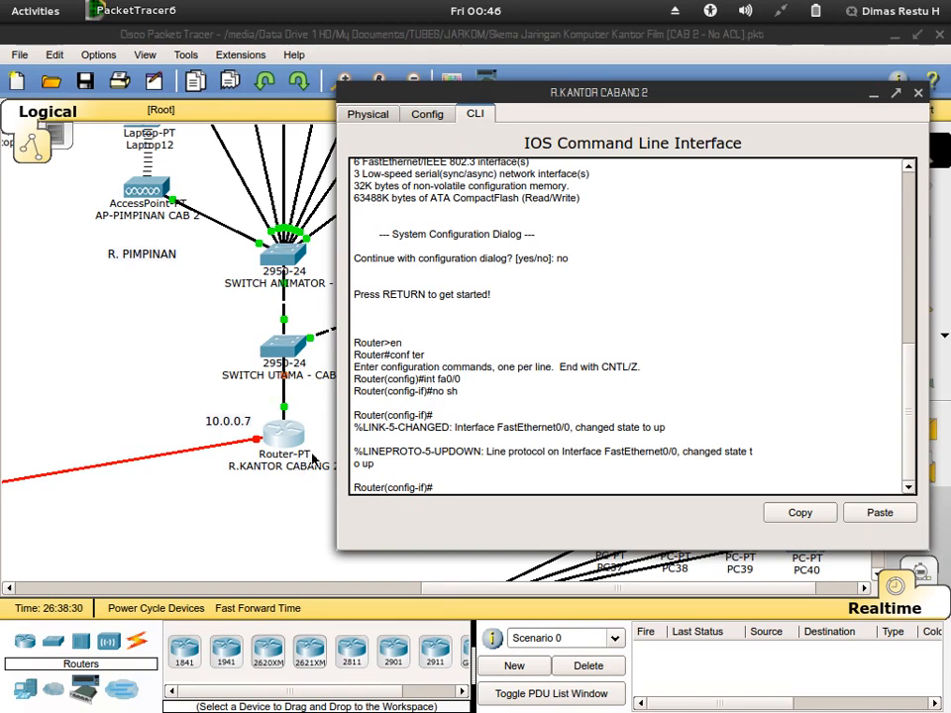
type("exit")
key("Return")
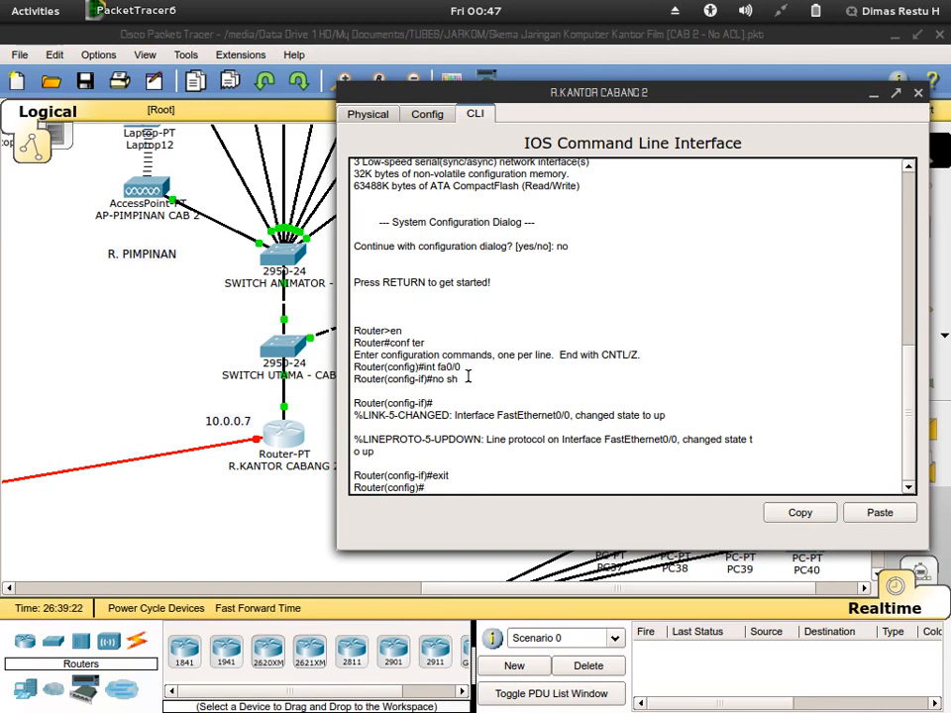
Step: Examine the branch office 2 topology and its VLAN notes, and return to the router's command line
left_click(209, 335)
scroll(209, 335, "up", 5)
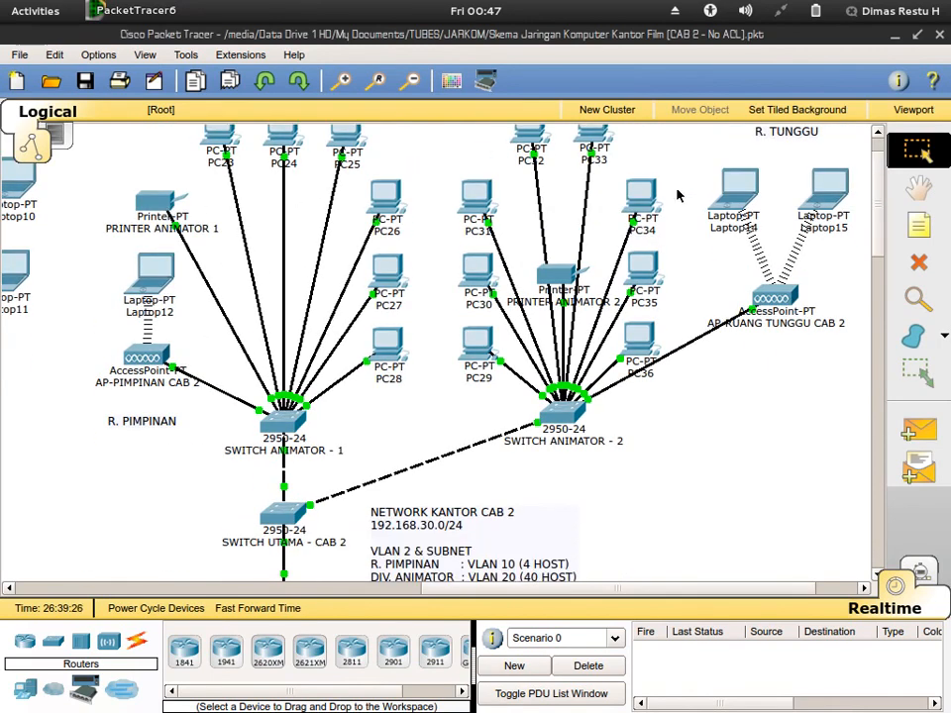
scroll(352, 238, "down", 2)
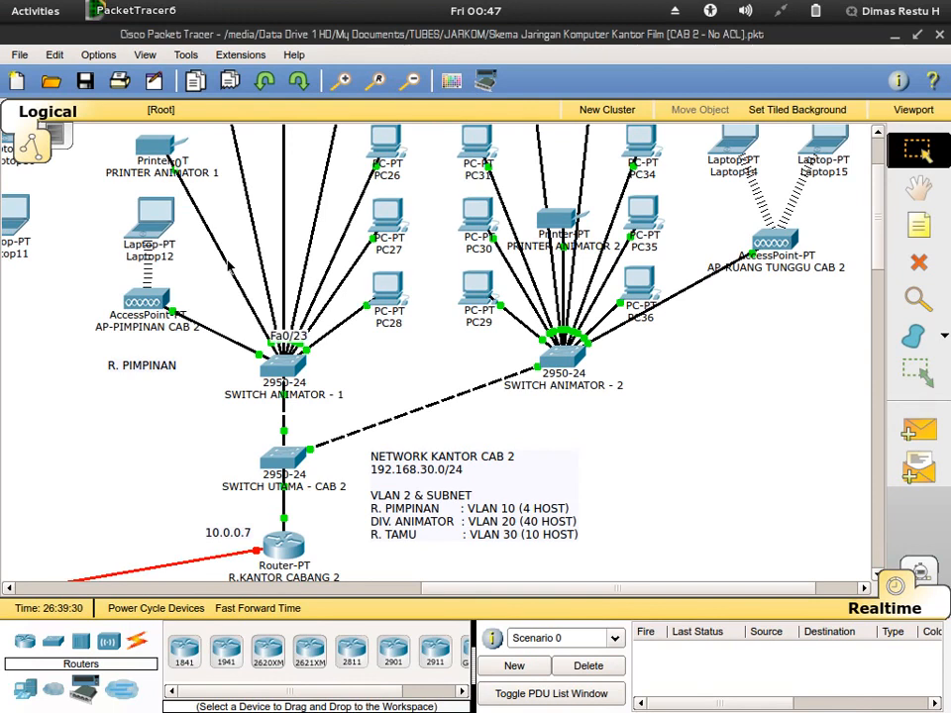
scroll(228, 265, "up", 2)
scroll(228, 265, "up", 2)
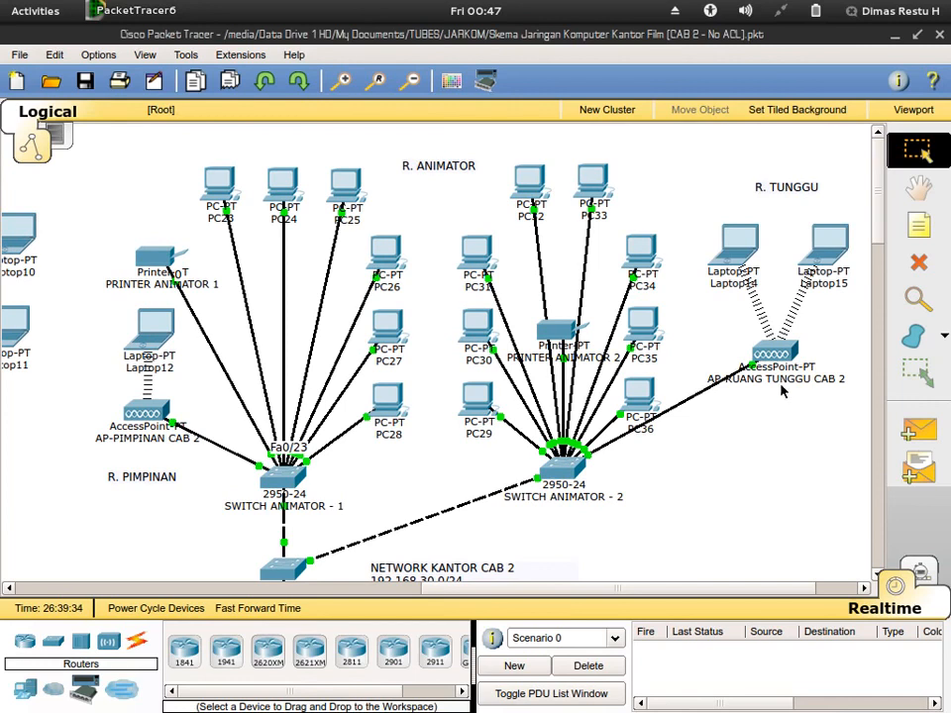
scroll(778, 414, "down", 8)
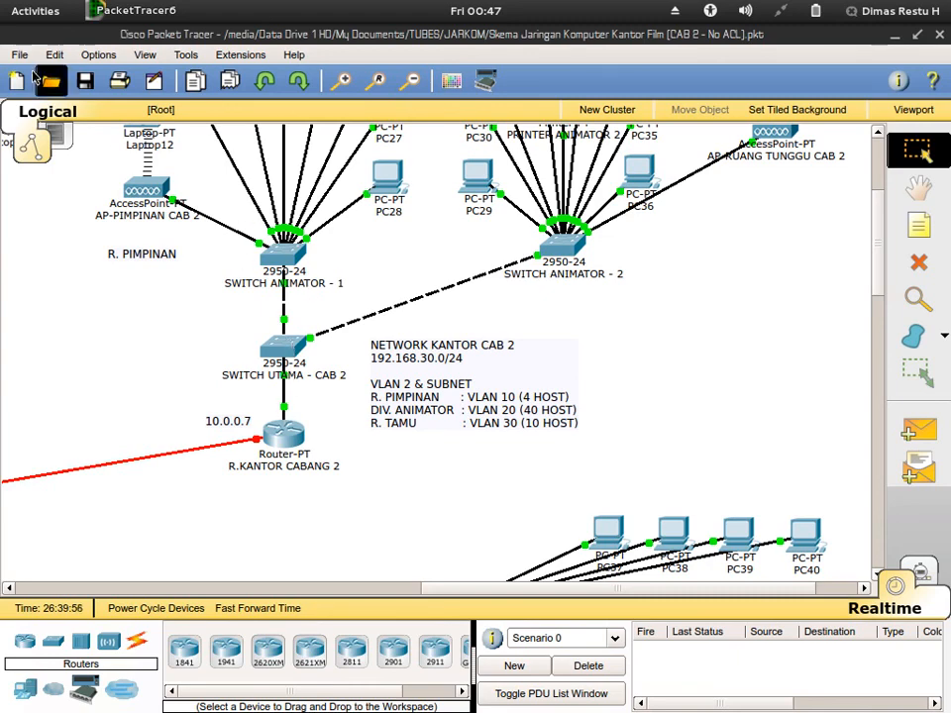
mouse_move(0, 0)
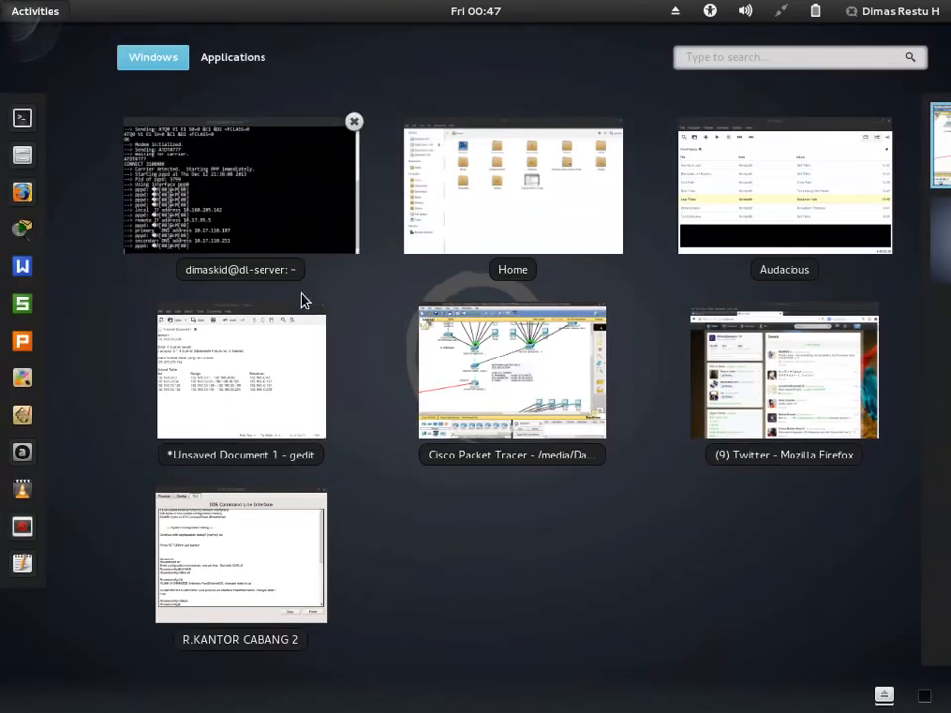
left_click(293, 547)
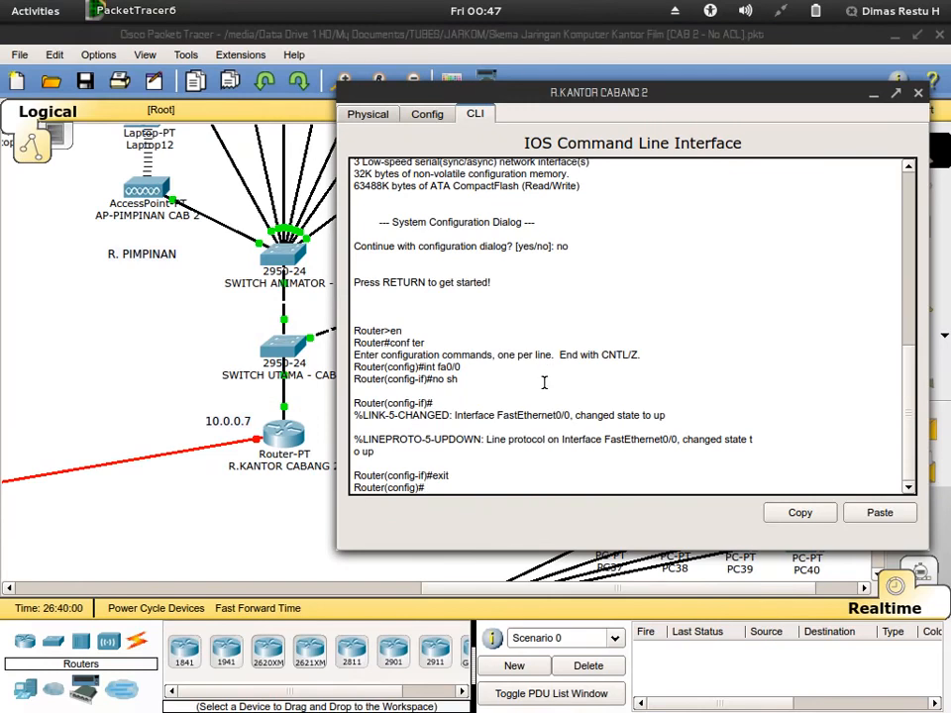
Step: Create the router subinterface fa0/0.10 and set its encapsulation to dot1q 10
type("int fa0/0.")
type("10")
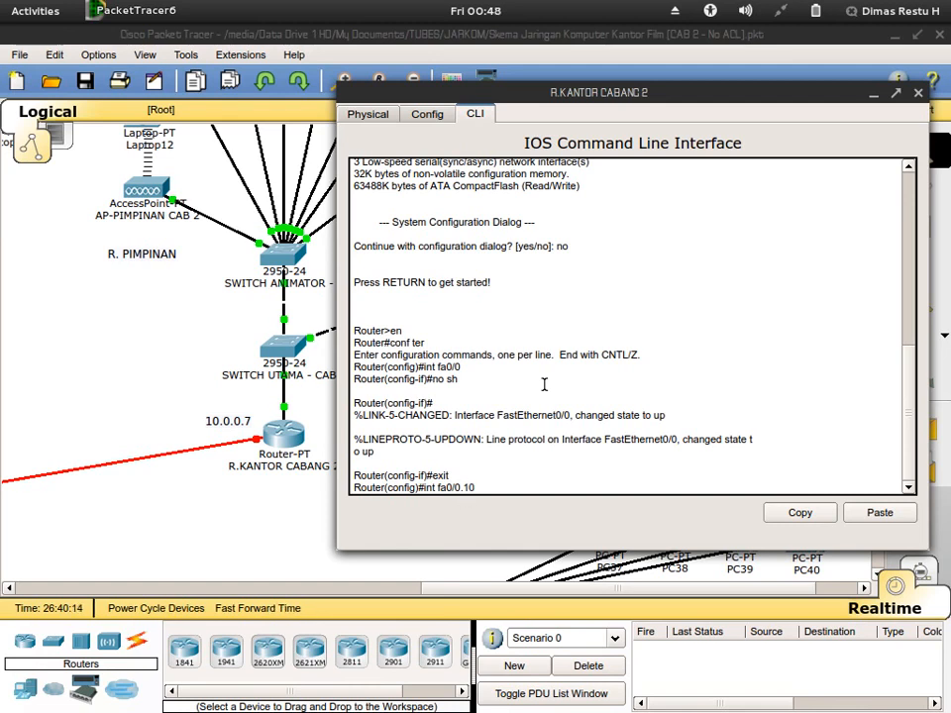
key("Return")
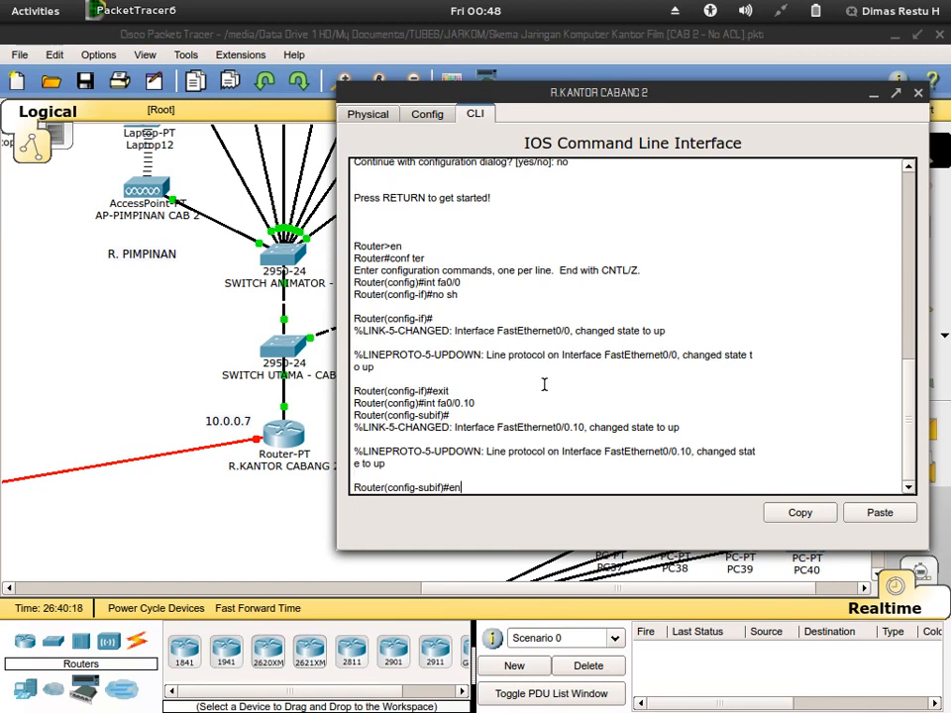
type("encapsulation dot1q 10")
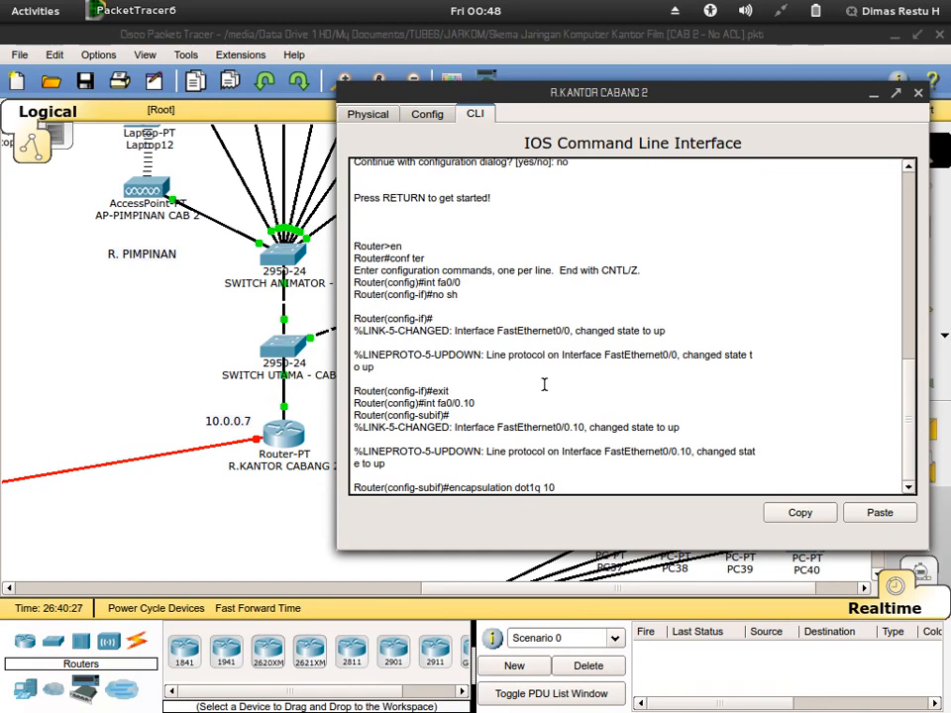
key("Return")
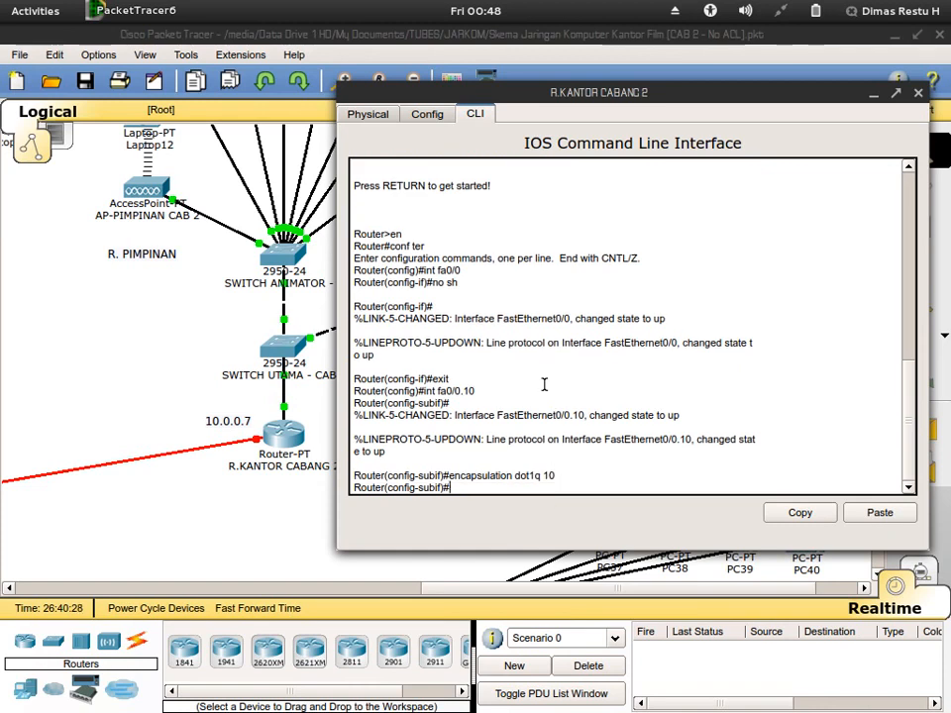
Step: Assign IP address 192.168.30.1 with mask 255.255.255.192 to subinterface fa0/0.10 and exit it
type("ip add 192.168")
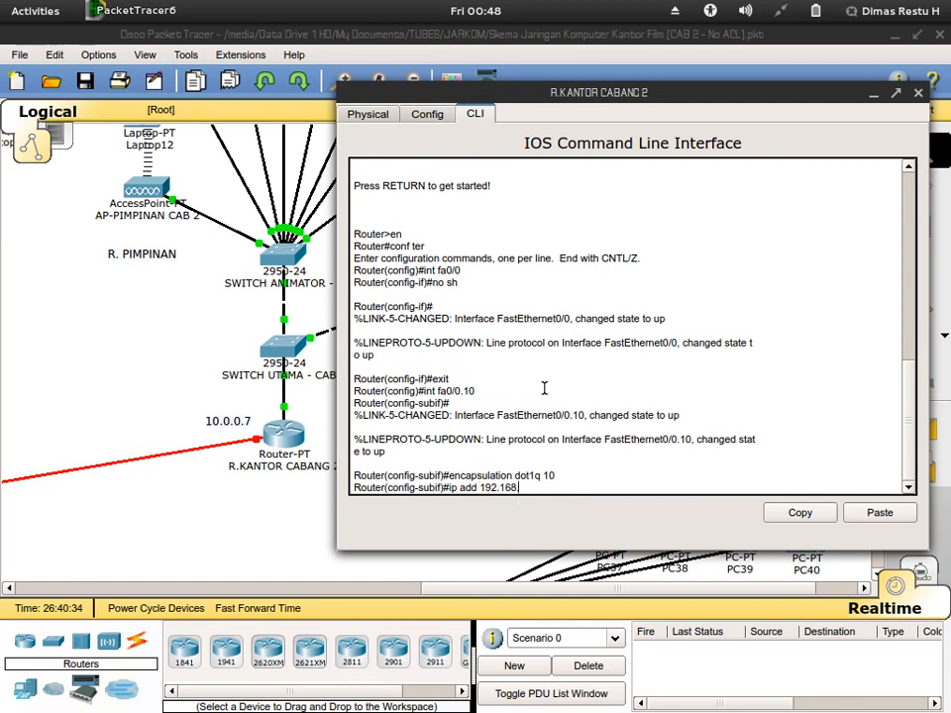
type(".")
type("30.1 255.255.255.")
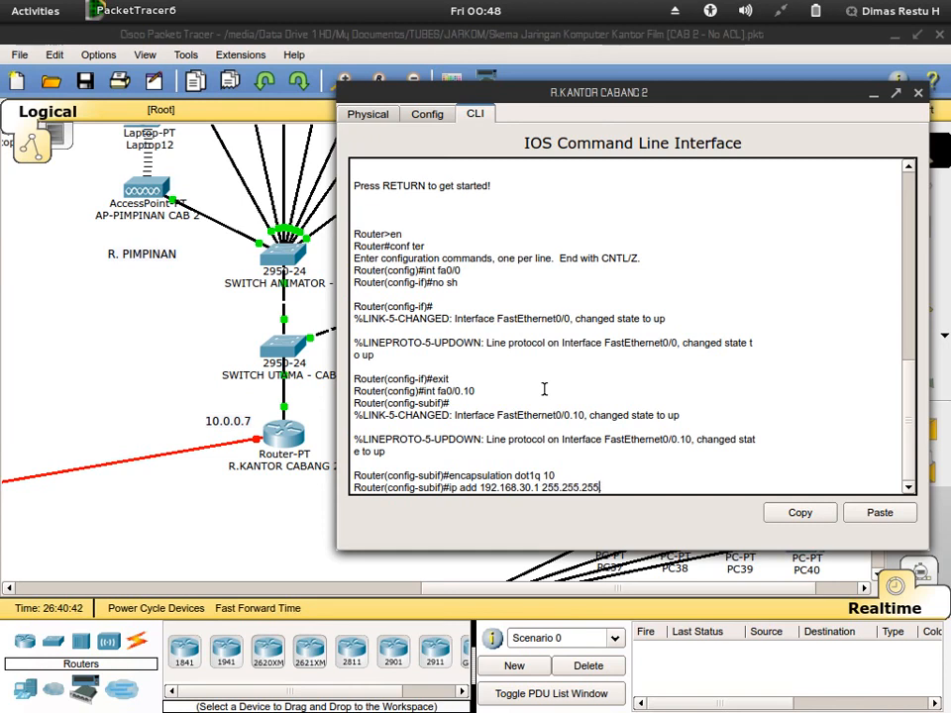
type("192")
key("Return")
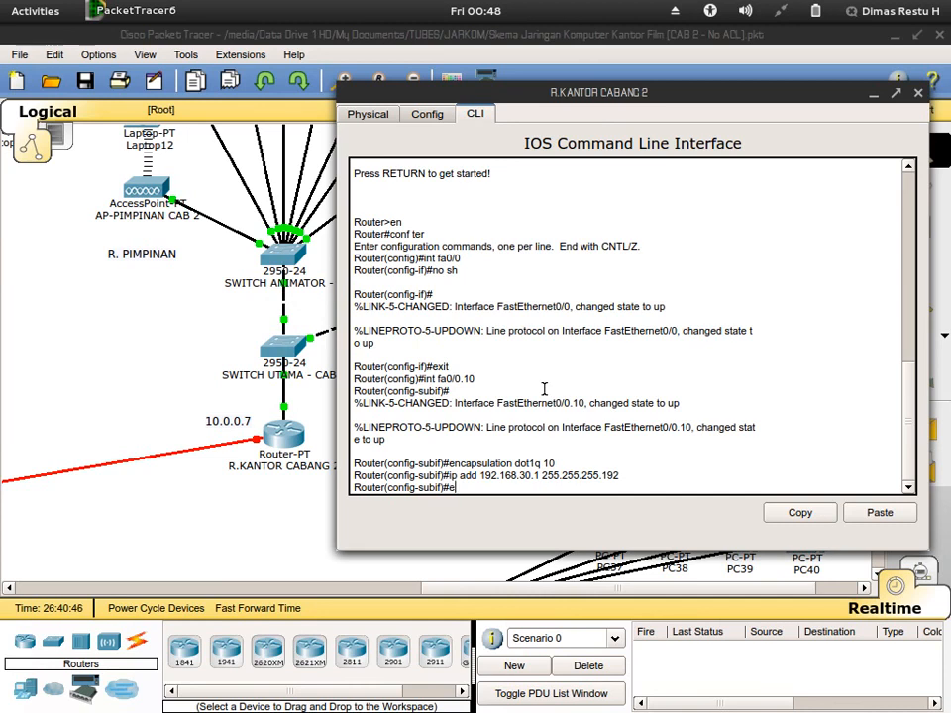
type("exit")
key("Return")
Step: Create the router subinterface fa0/0.20 and set its encapsulation to dot1q 20
key("Up")
key("Up")
key("Up")
key("Up")
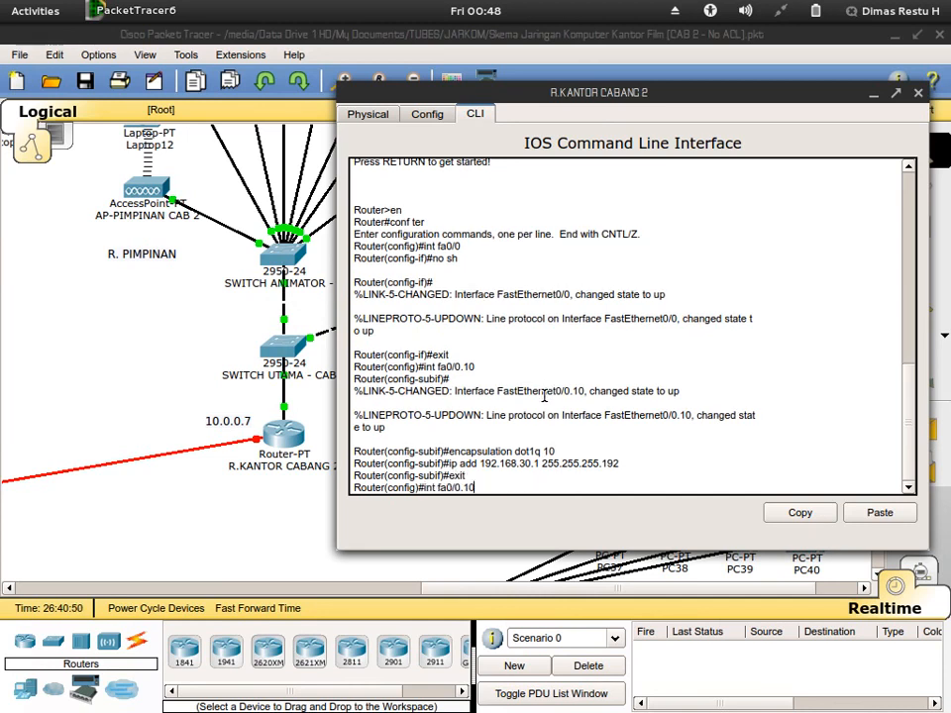
key("BackSpace")
key("BackSpace")
type("20")
key("Return")
key("Up")
key("Up")
key("Up")
key("Up")
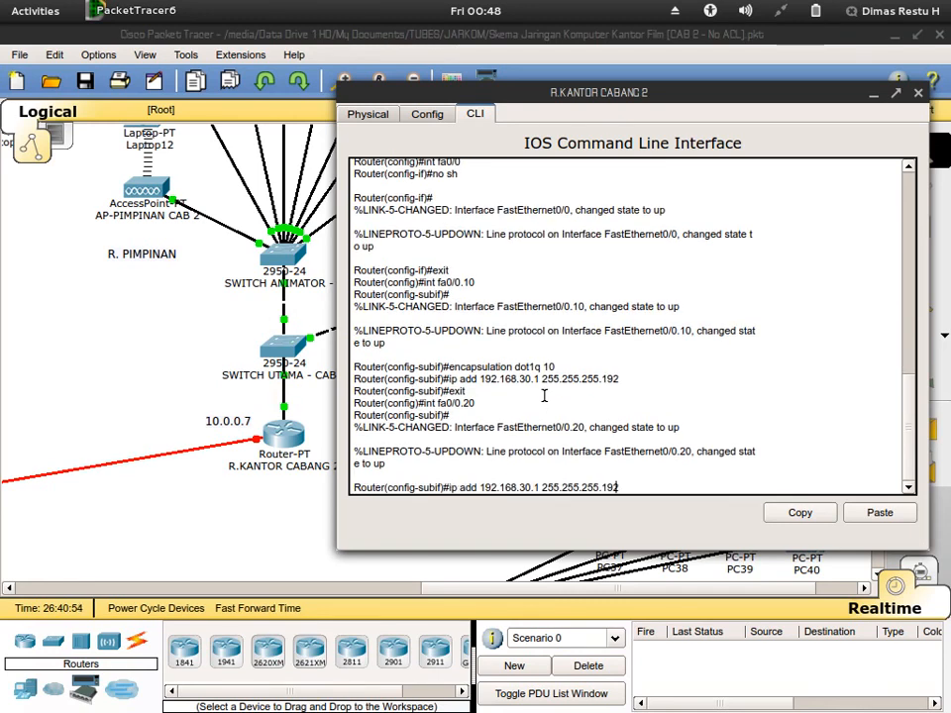
key("BackSpace")
key("BackSpace")
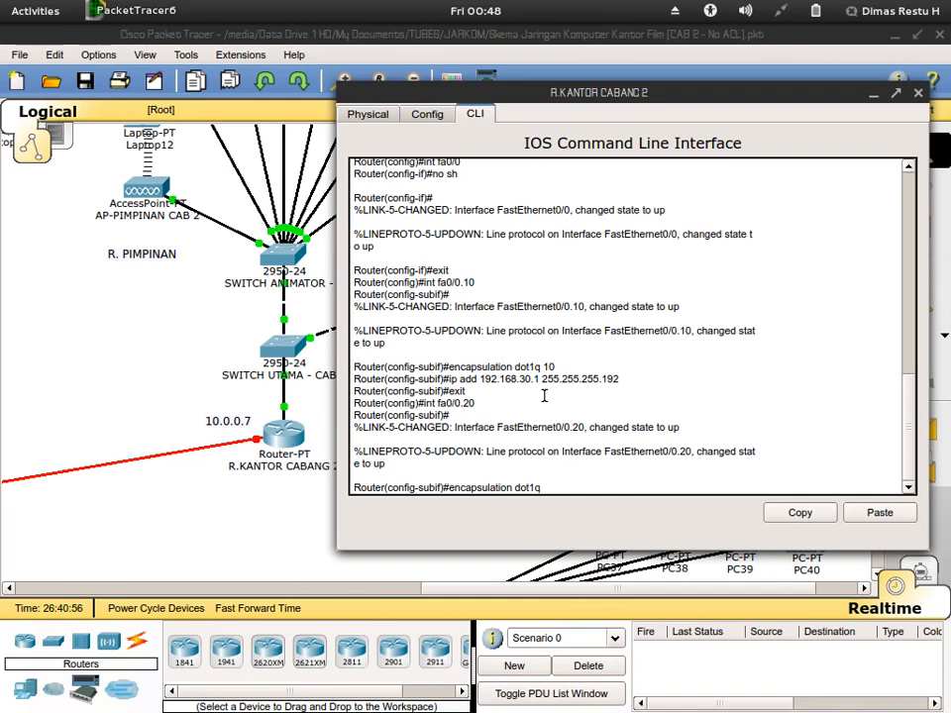
type("20")
key("Return")
Step: Recall the ip add command for fa0/0.20 and check the second subnet's address range in the gedit subnet table
key("Up")
key("Up")
key("Up")
key("Up")
key("Left")
key("Left")
key("Left")
key("Left")
key("Left")
key("Left")
key("Left")
key("Left")
key("Left")
key("Left")
key("Left")
key("Left")
key("Left")
key("Left")
key("Left")
key("Left")
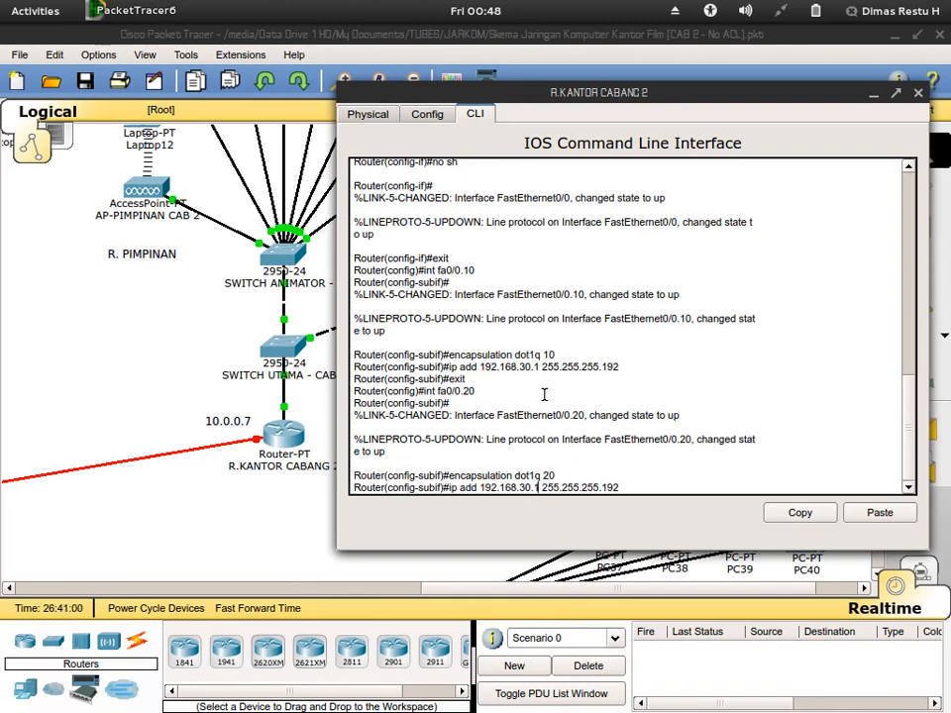
mouse_move(4, 6)
left_click(198, 371)
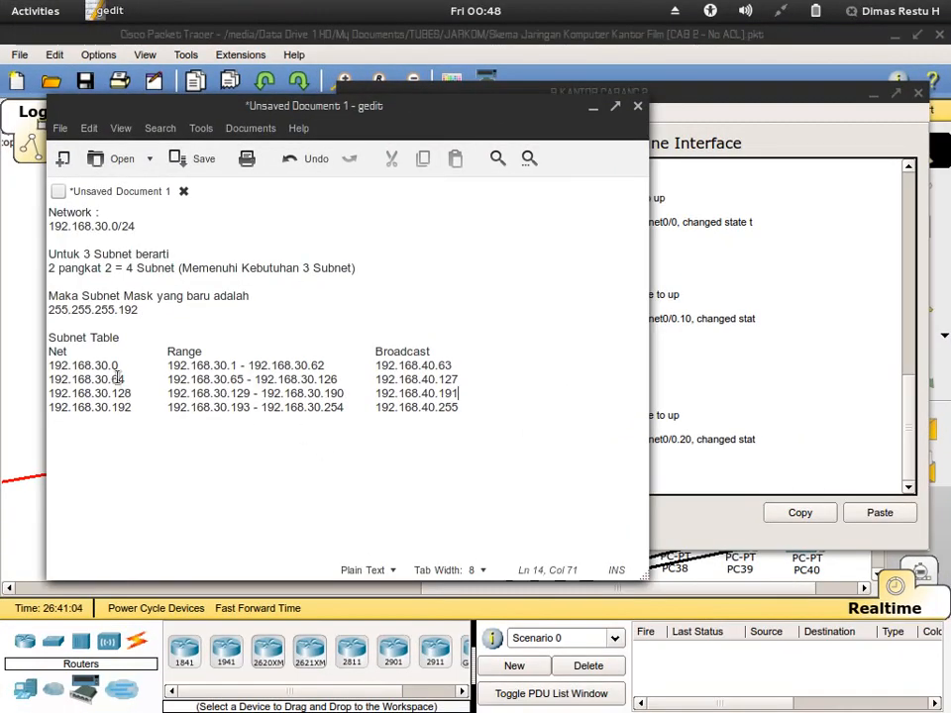
left_click(237, 379)
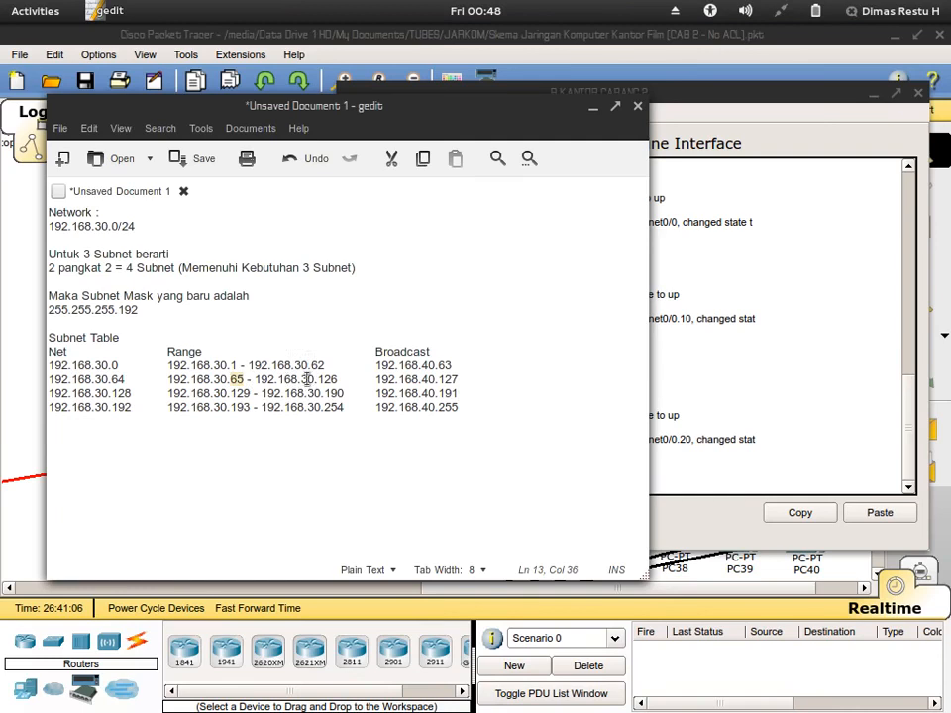
left_click(695, 508)
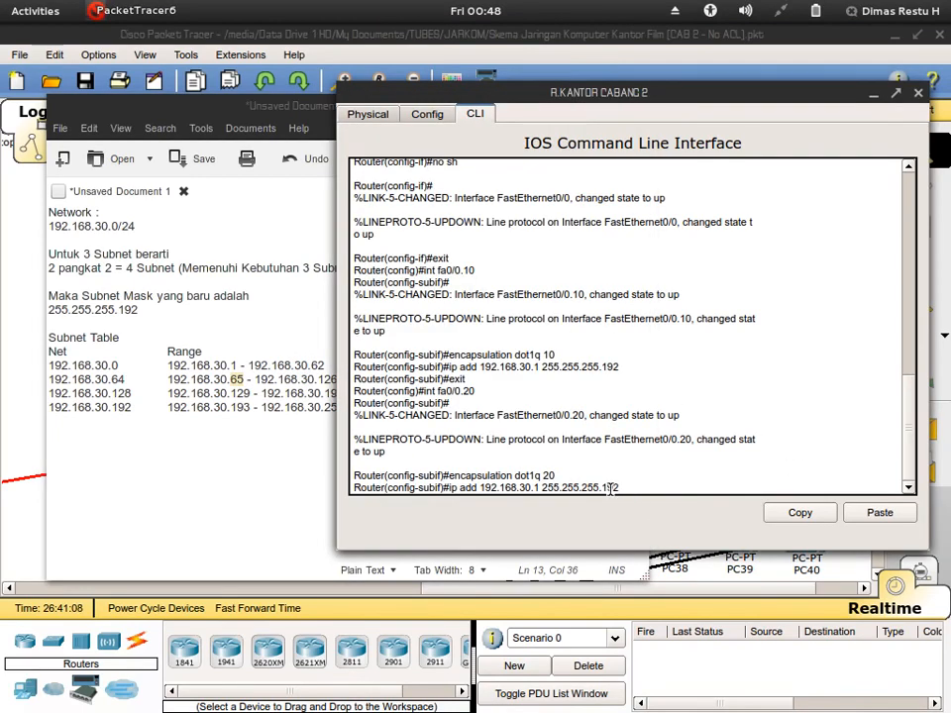
Step: Assign IP address 192.168.30.65 with mask 255.255.255.192 to subinterface fa0/0.20 and exit it
key("Left")
key("Left")
key("Left")
key("Left")
key("Left")
key("Left")
key("Left")
key("Left")
key("Left")
key("Left")
key("Left")
key("Left")
key("Left")
key("Left")
key("Left")
key("Left")
key("BackSpace")
key("BackSpace")
type(".65")
key("Return")
type("exit")
key("Return")
Step: Create the router subinterface fa0/0.30 and set its encapsulation to dot1q 30
key("Up")
key("Up")
key("Up")
key("Up")
key("Up")
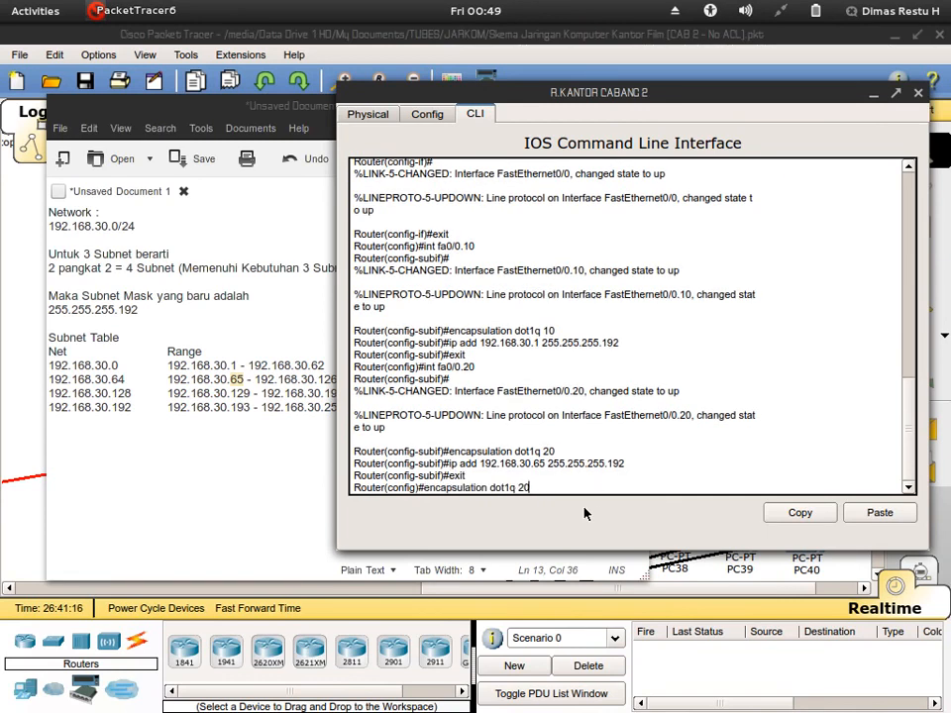
key("Down")
key("BackSpace")
key("BackSpace")
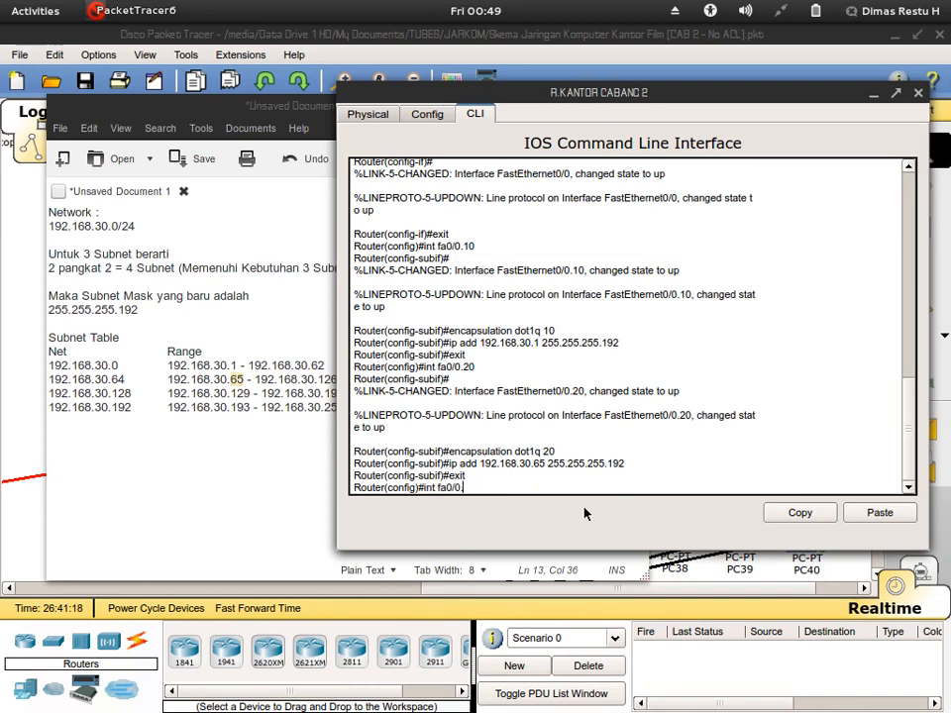
type("30")
key("Return")
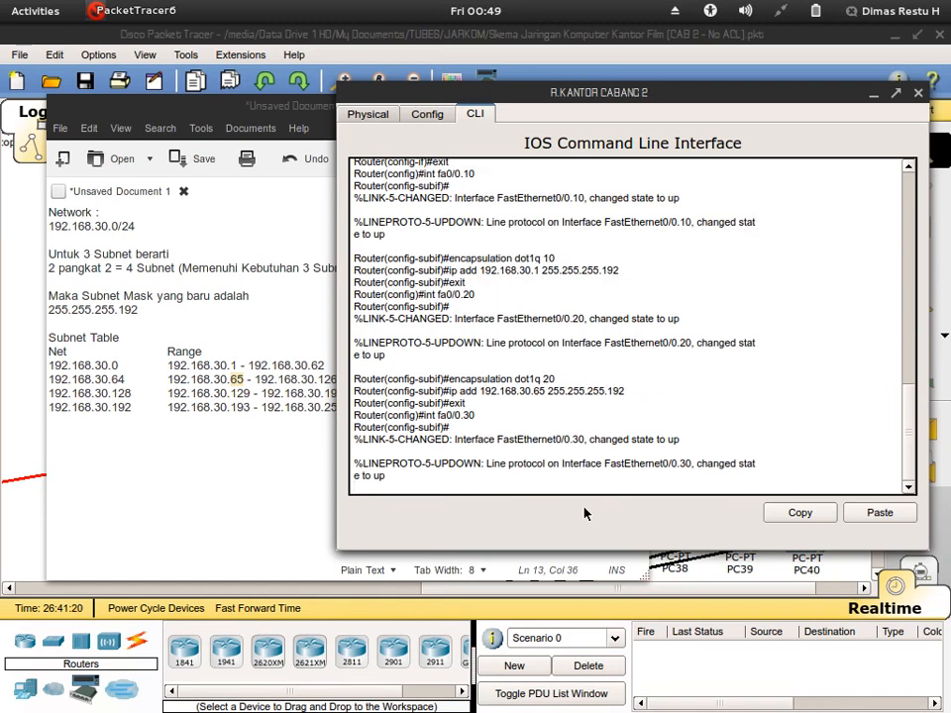
key("Up")
key("Up")
key("Up")
key("Up")
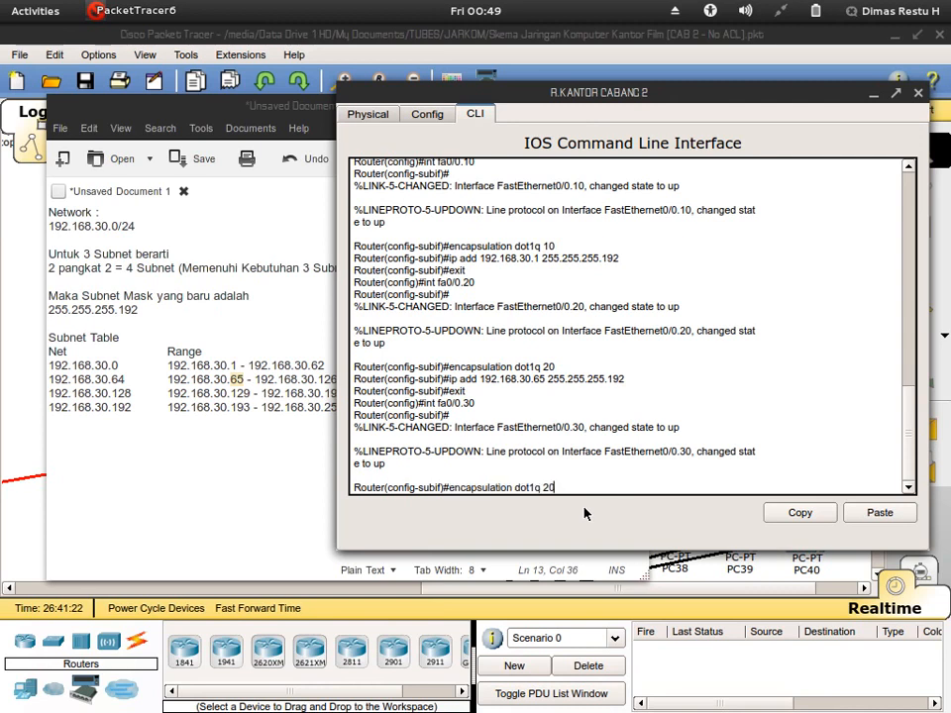
key("BackSpace")
key("BackSpace")
type("30")
key("Return")
Step: Assign IP address 192.168.30.129 with mask 255.255.255.192 to subinterface fa0/0.30 and exit it
key("Up")
key("Up")
key("Up")
key("Up")
key("Left")
key("Left")
key("Left")
key("Left")
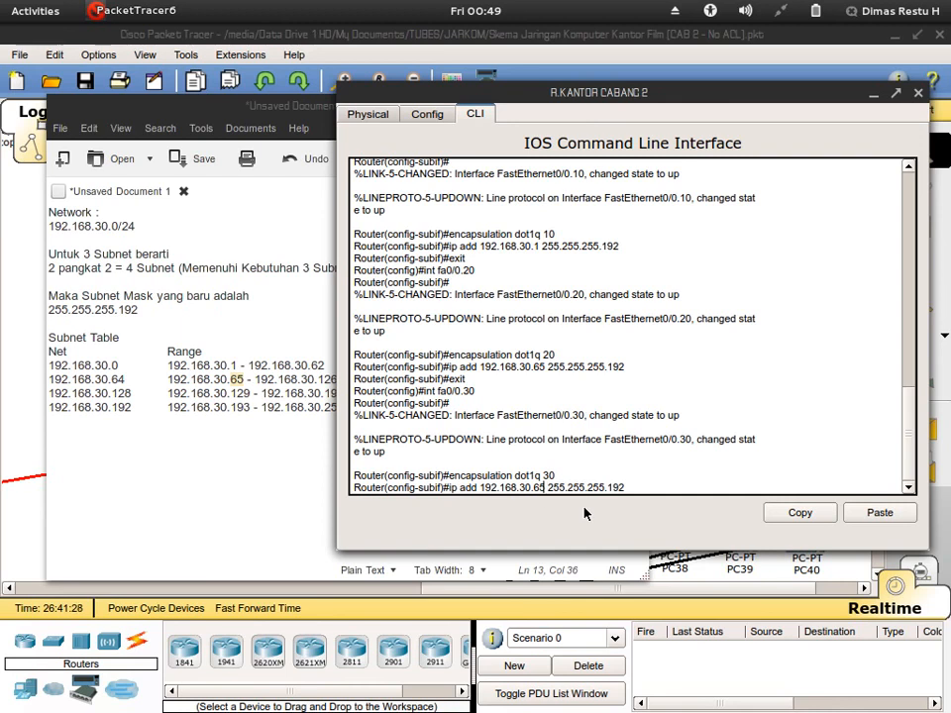
key("BackSpace")
key("BackSpace")
type("129")
key("Return")
type("exit")
key("Return")
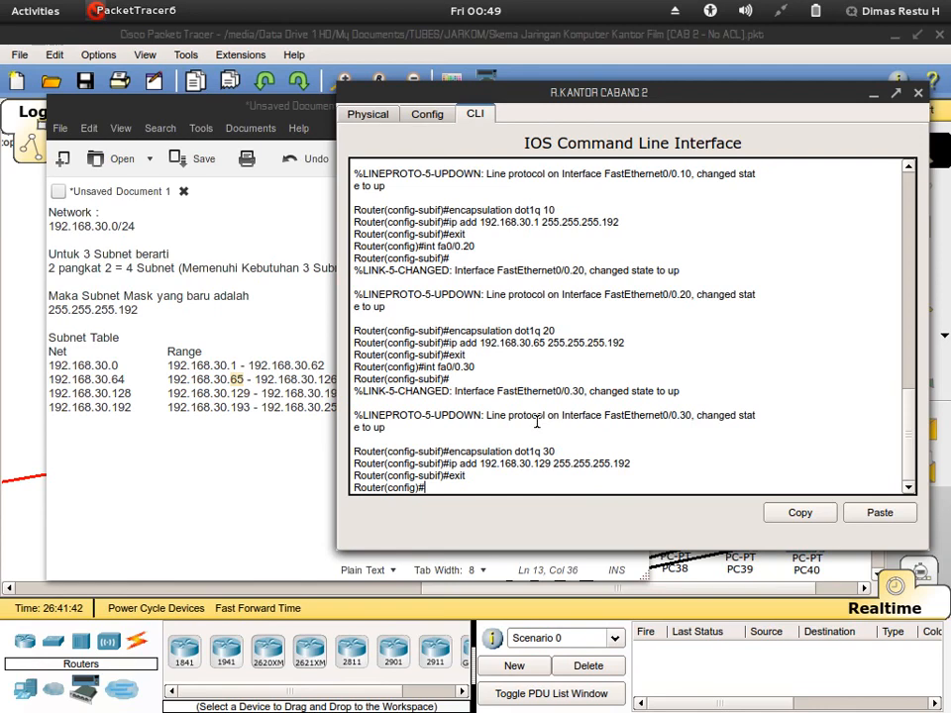
Step: Review the subinterface commands entered in the router's command line
scroll(537, 422, "up", 4)
scroll(536, 422, "down", 3)
scroll(537, 421, "down", 1)
Step: Minimise the gedit subnet notes and return to the branch office 2 devices in the Packet Tracer topology
left_click(271, 116)
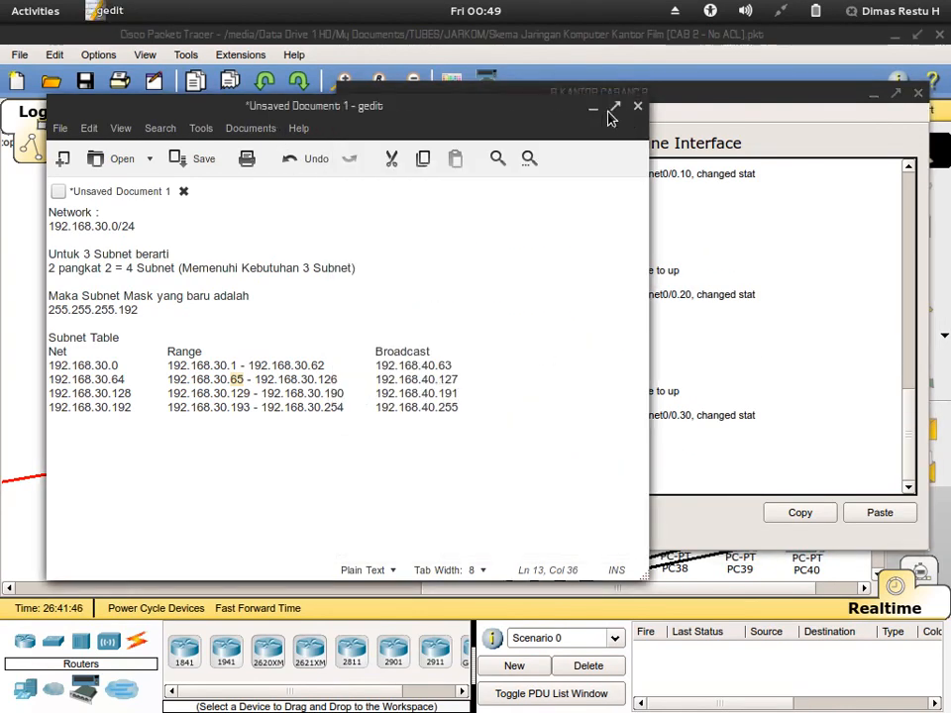
left_click(588, 103)
left_click(711, 37)
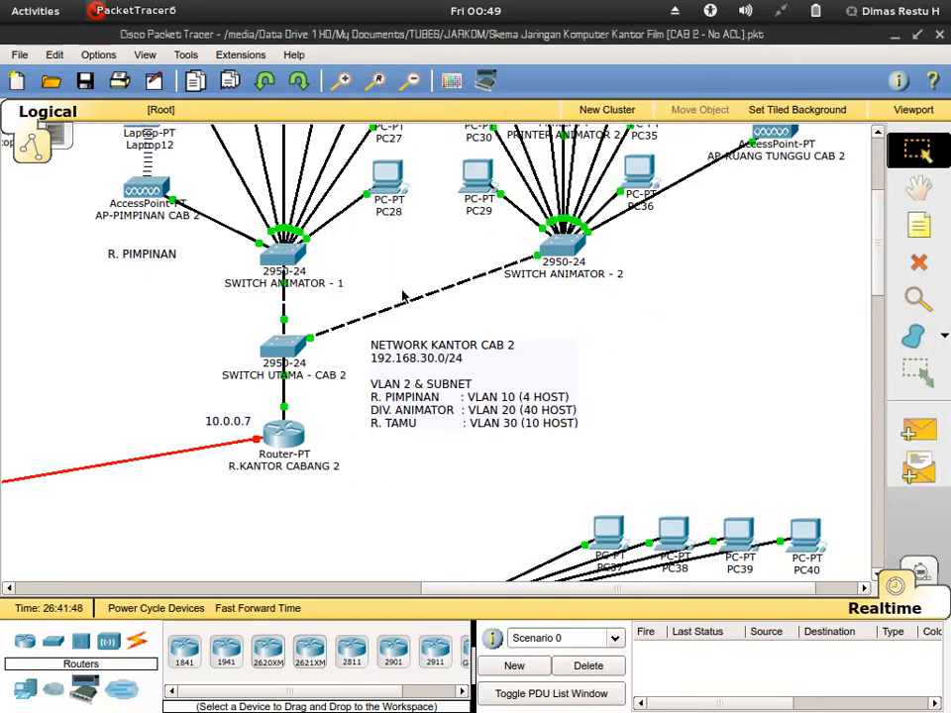
scroll(409, 340, "up", 3)
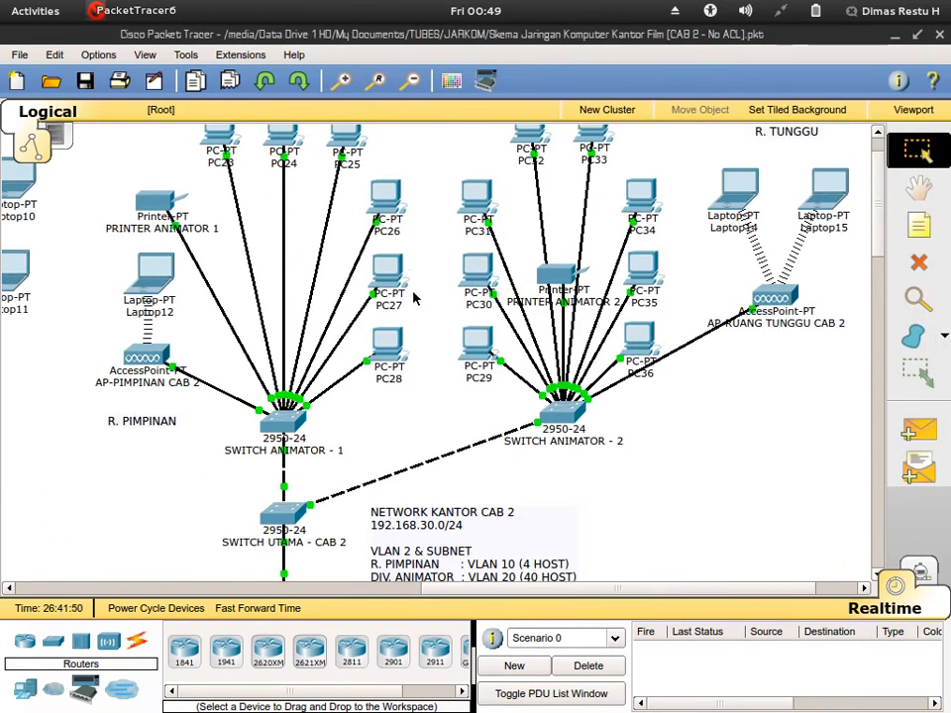
scroll(411, 307, "down", 3)
scroll(396, 351, "up", 4)
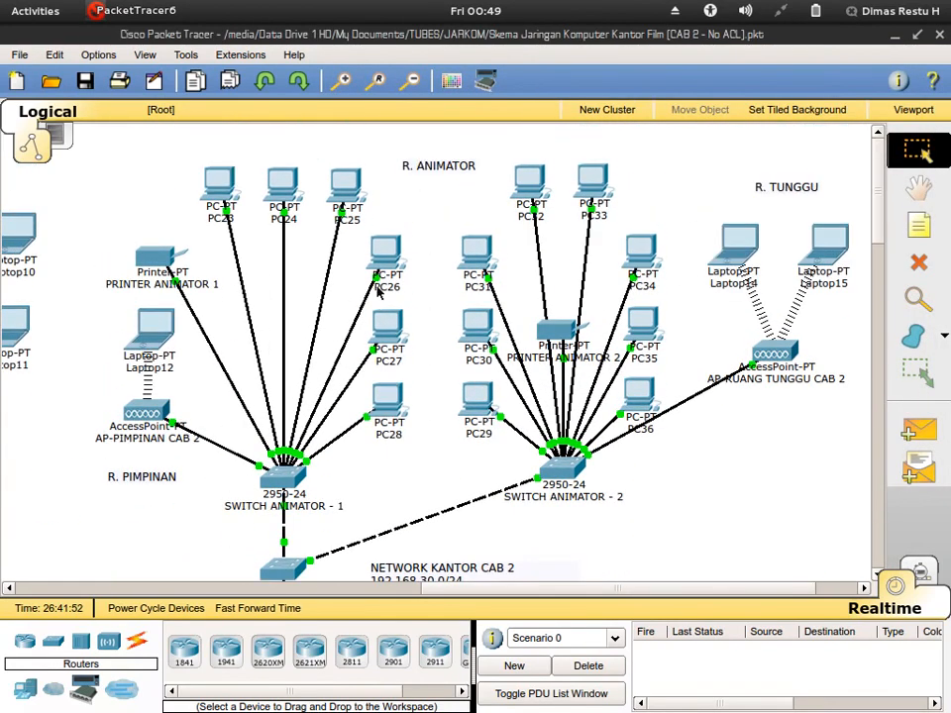
Step: Inspect PC23's IP configuration in its desktop tools and close the device window
mouse_move(212, 183)
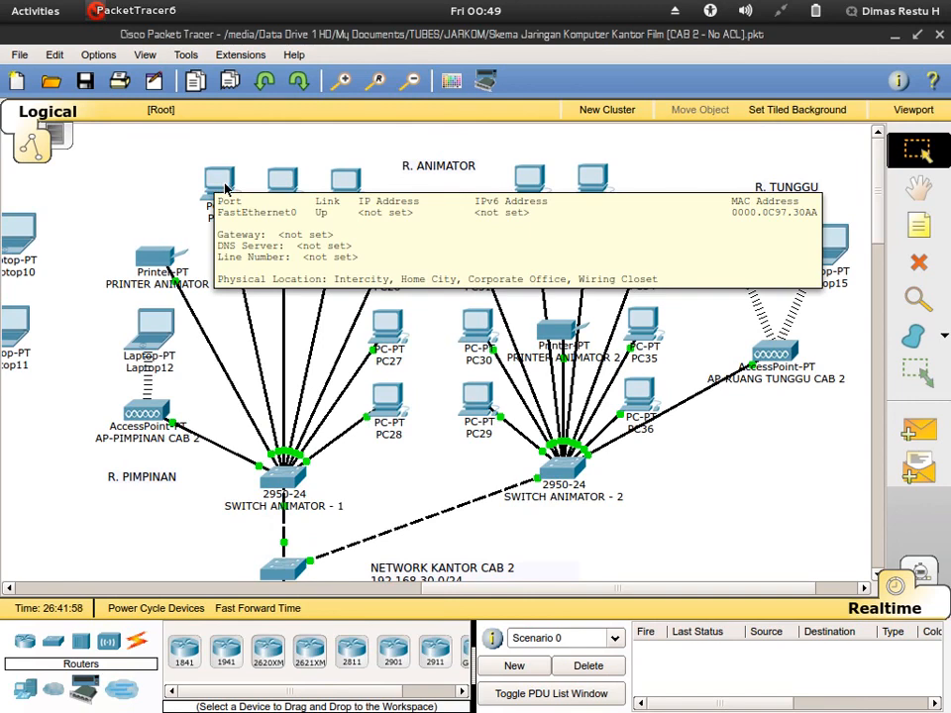
left_click(225, 186)
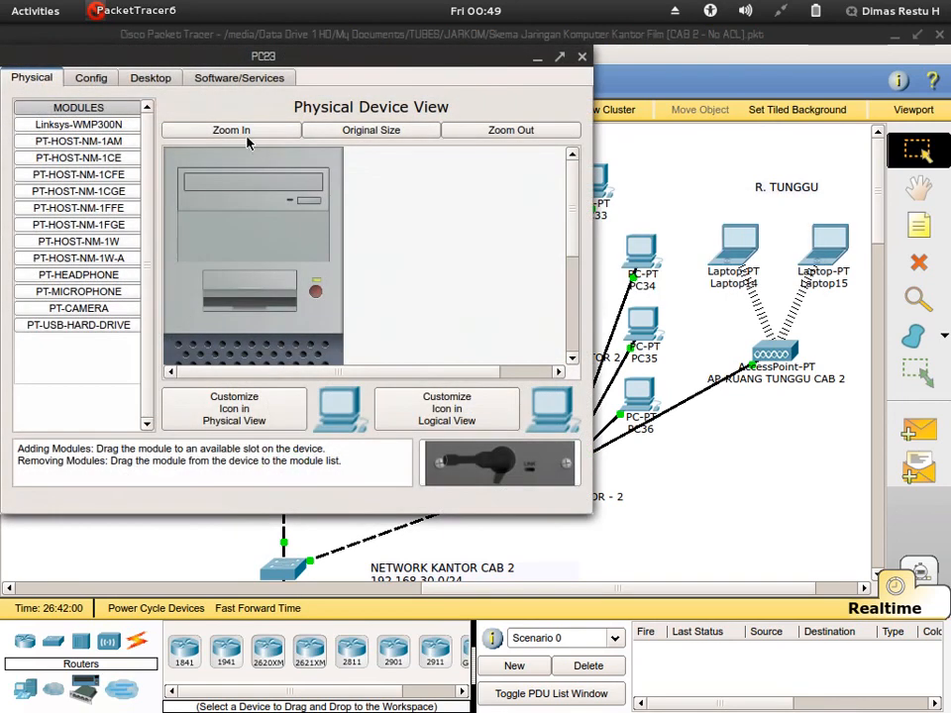
left_click(158, 81)
left_click(76, 148)
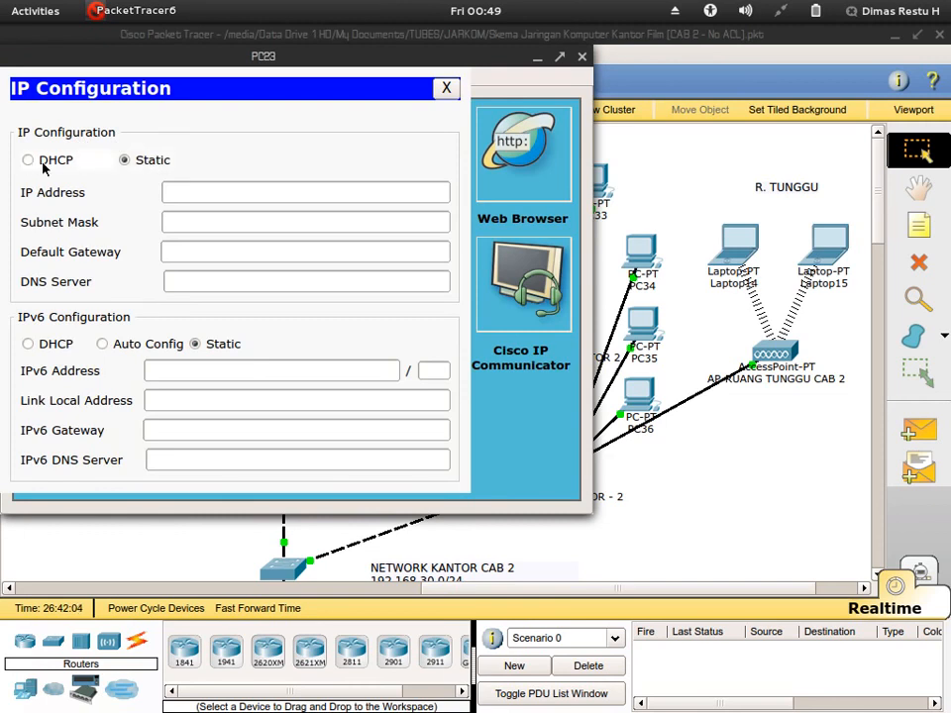
left_click(444, 89)
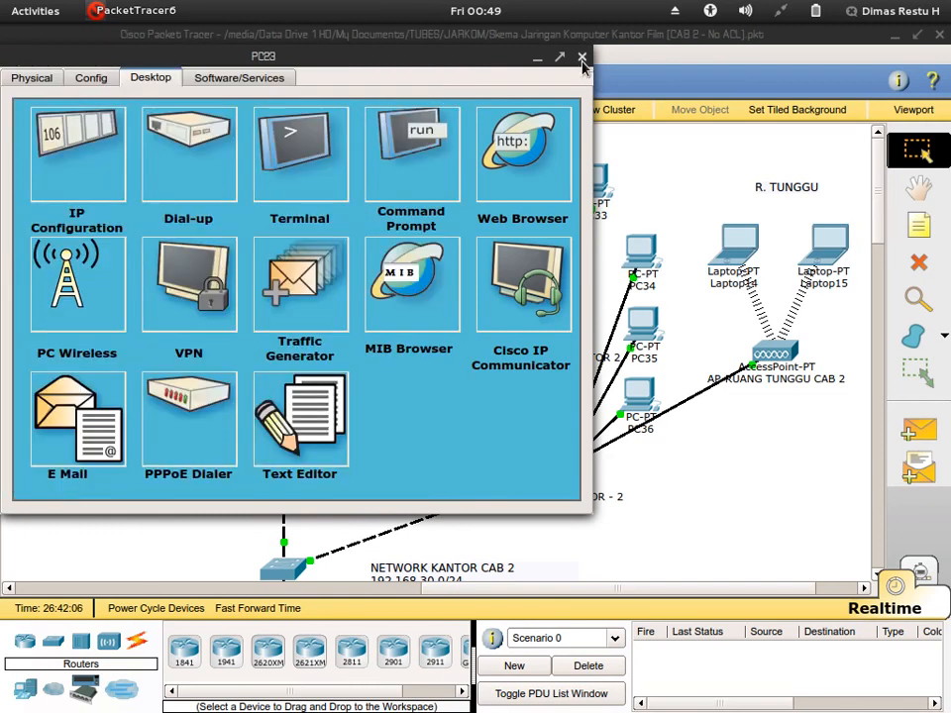
left_click(582, 59)
Step: Return to the R.KANTOR CABANG 2 command line and create the DHCP pool R_PIMPINAN
key("super")
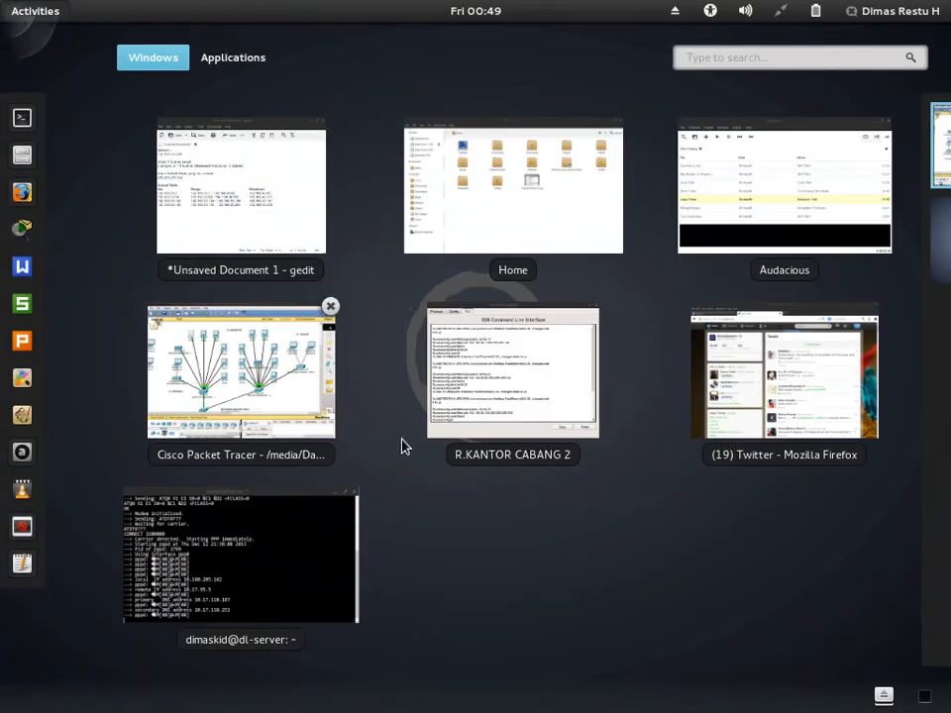
left_click(458, 411)
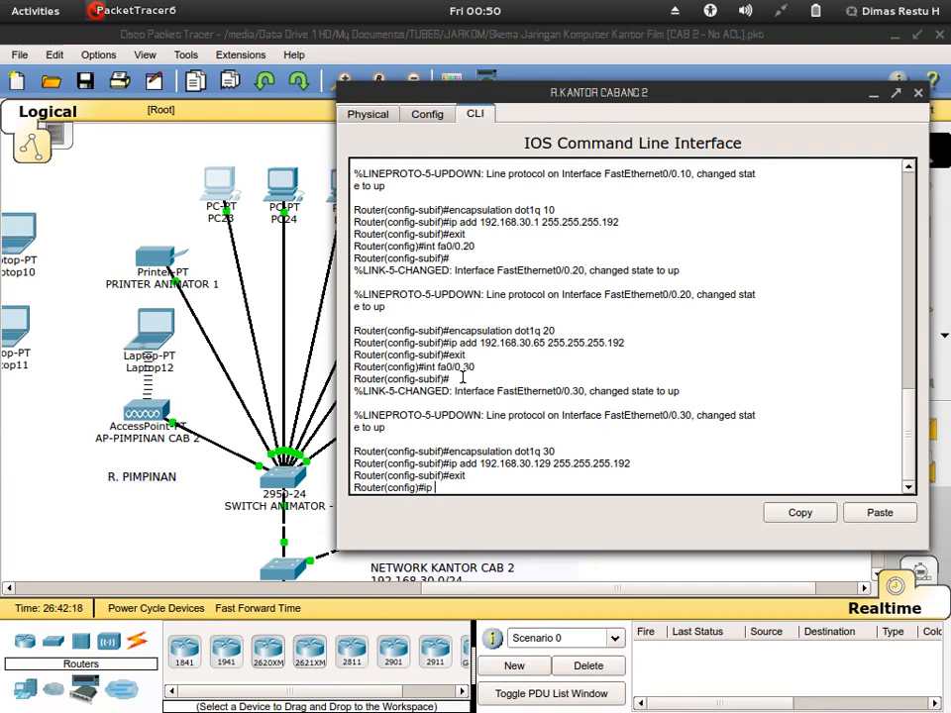
type("ip dhcp pool R_PIMPINAN")
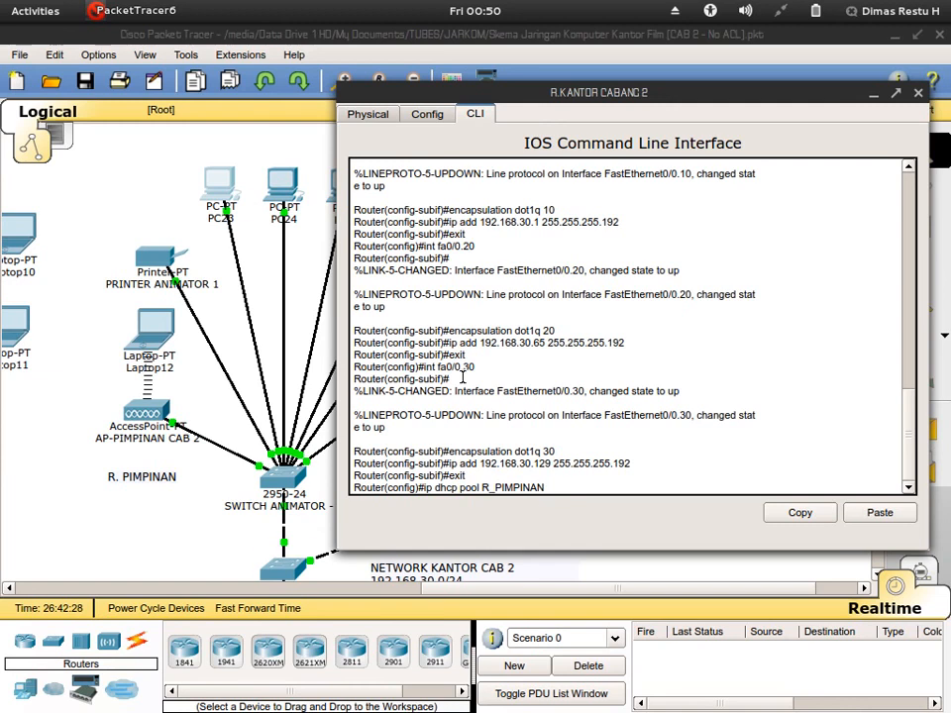
key("Return")
Step: Set the default gateway of the R_PIMPINAN pool to 192.168.30.1, checking it against the earlier subinterface commands
type("default")
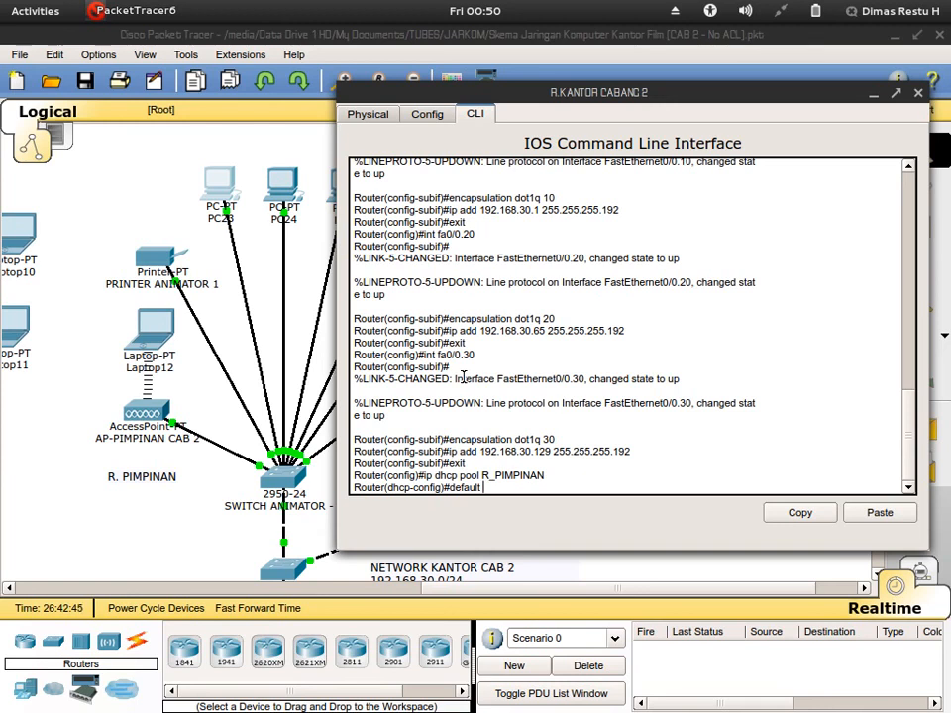
type("192.168.")
scroll(495, 214, "up", 4)
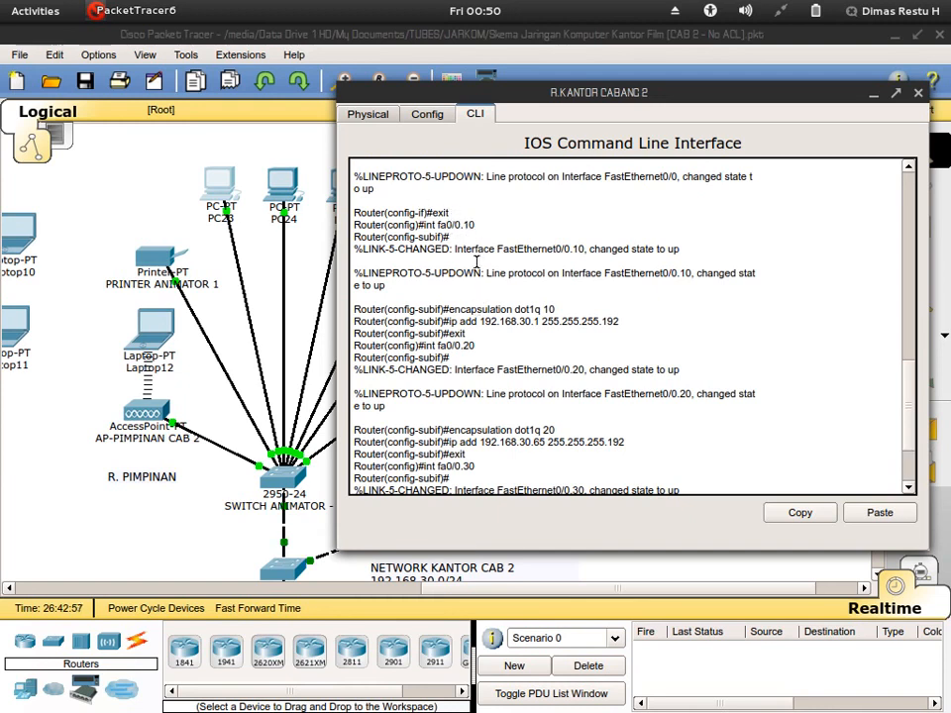
scroll(567, 330, "down", 3)
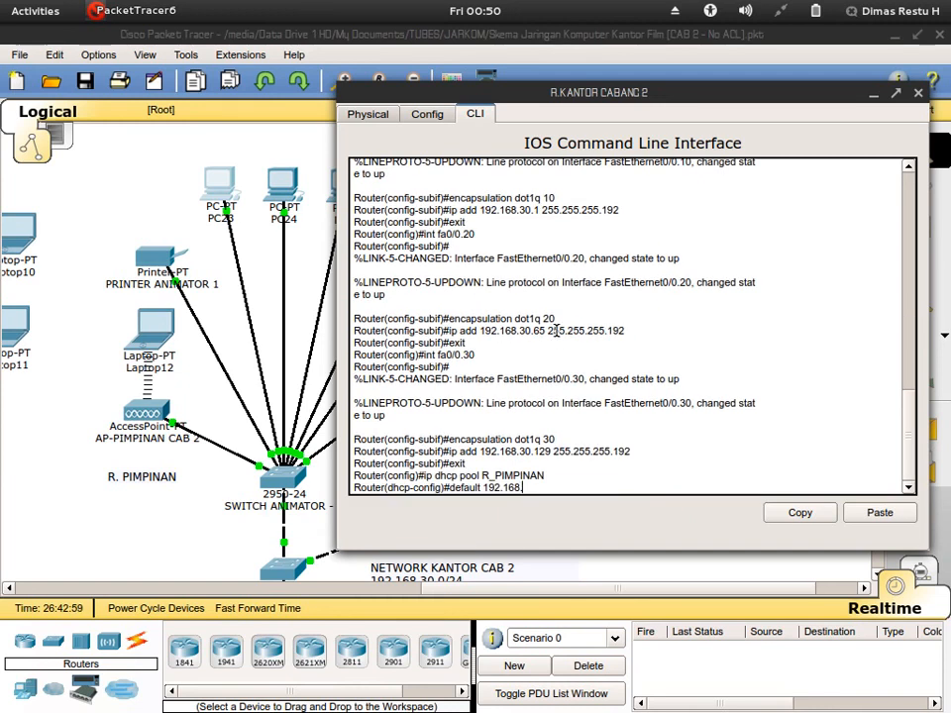
type("30.1")
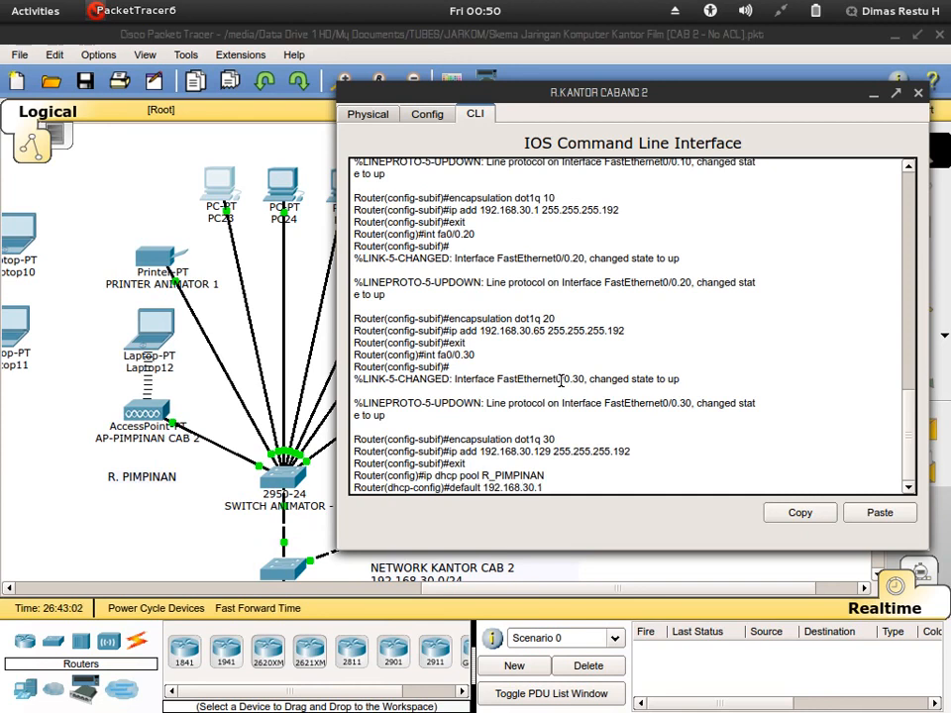
key("Return")
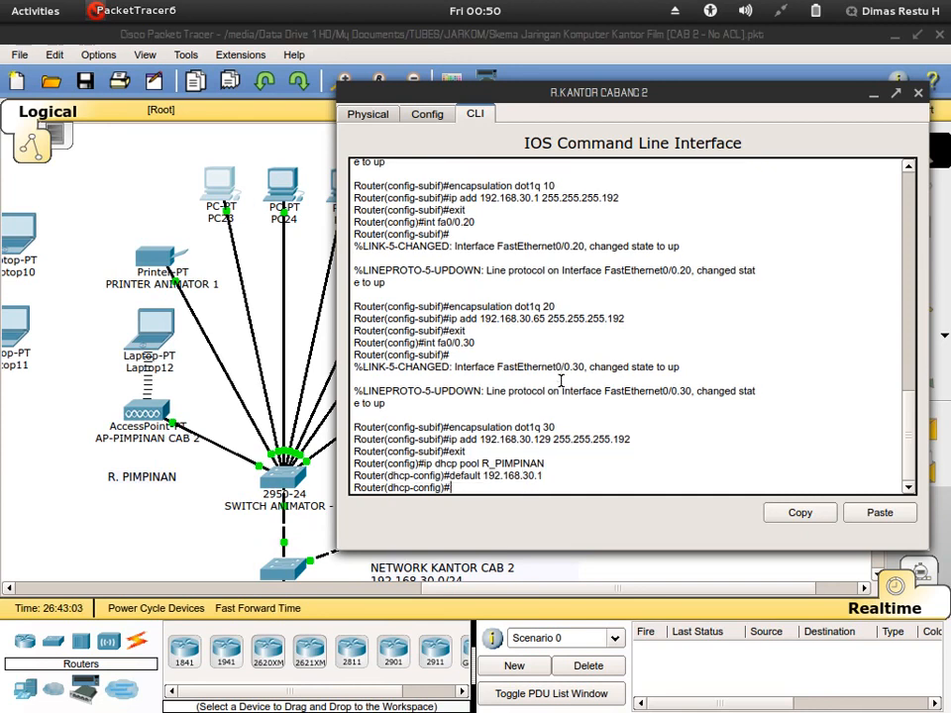
Step: Define the R_PIMPINAN pool's network as 192.168.30.0 with mask 255.255.255.192
type("network 192.168.30")
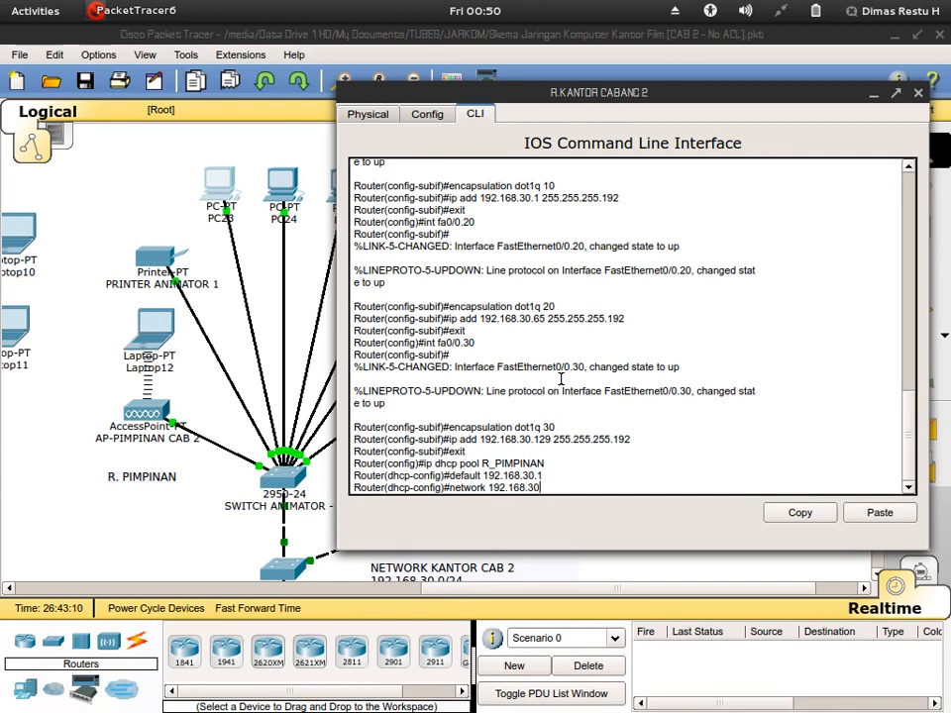
type(".0 2")
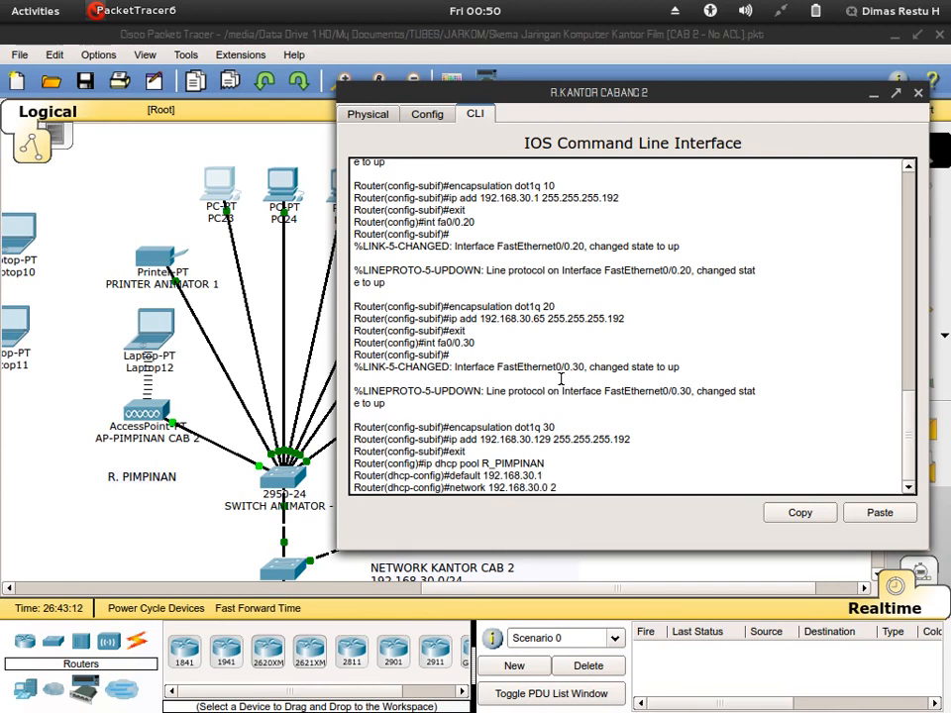
type("55.2")
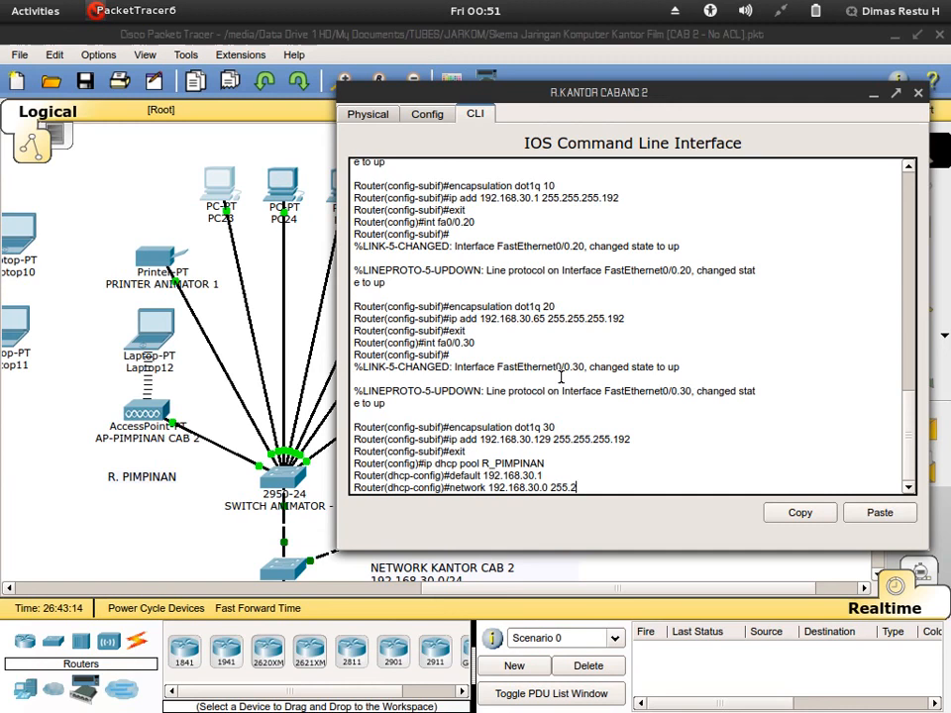
type("55.255.192")
key("Return")
Step: Look up the head office server address in the topology, set the pool's DNS server to 192.168.0.2 and exit the pool
type("dns-server")
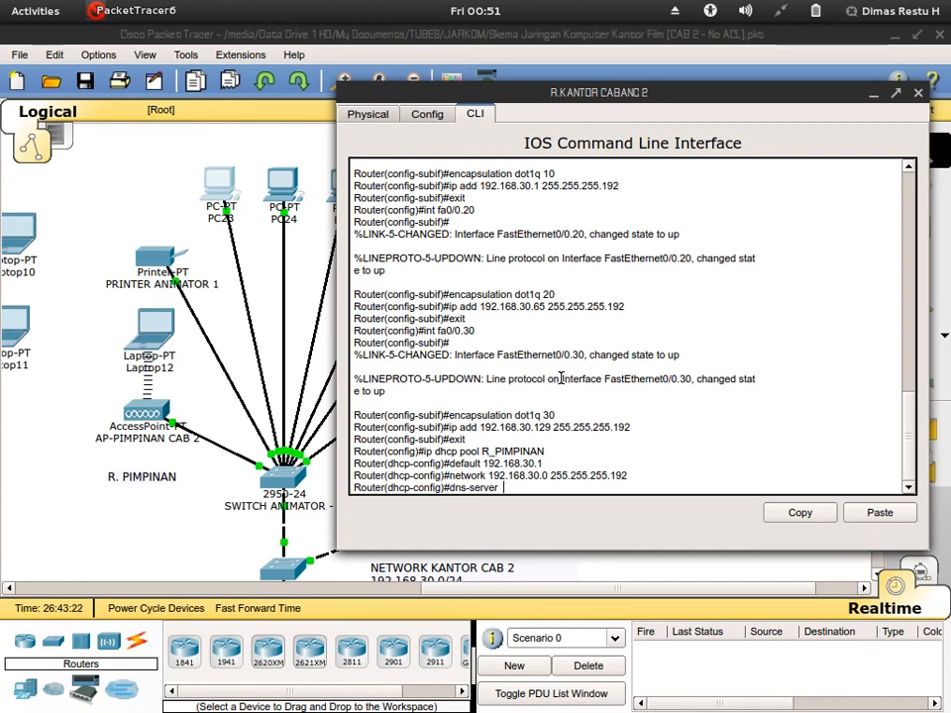
left_click(150, 542)
left_click_drag(442, 590, 348, 590)
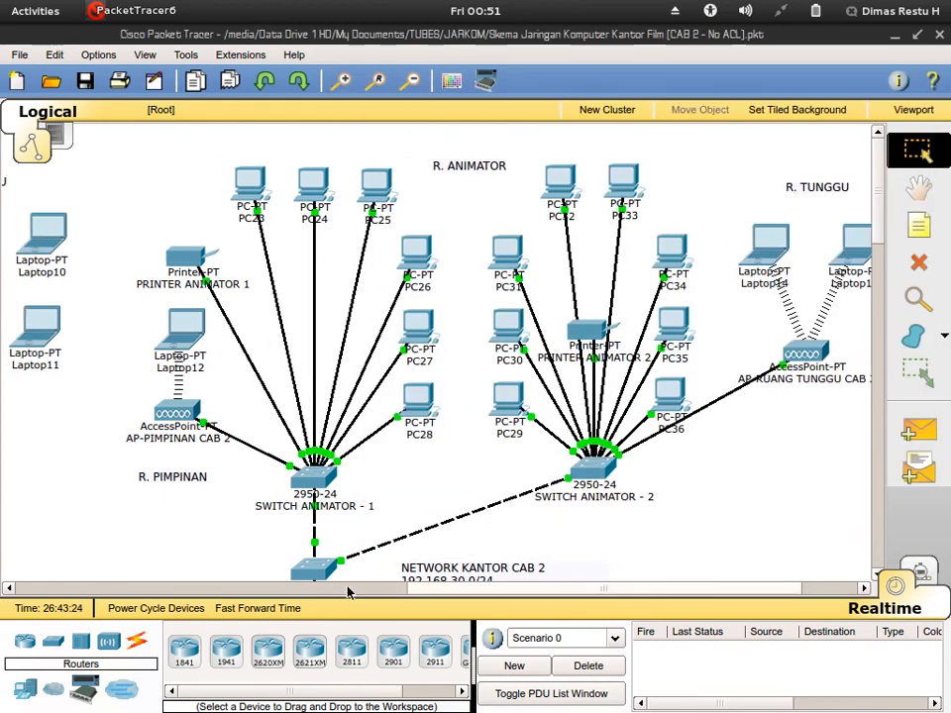
scroll(358, 530, "down", 15)
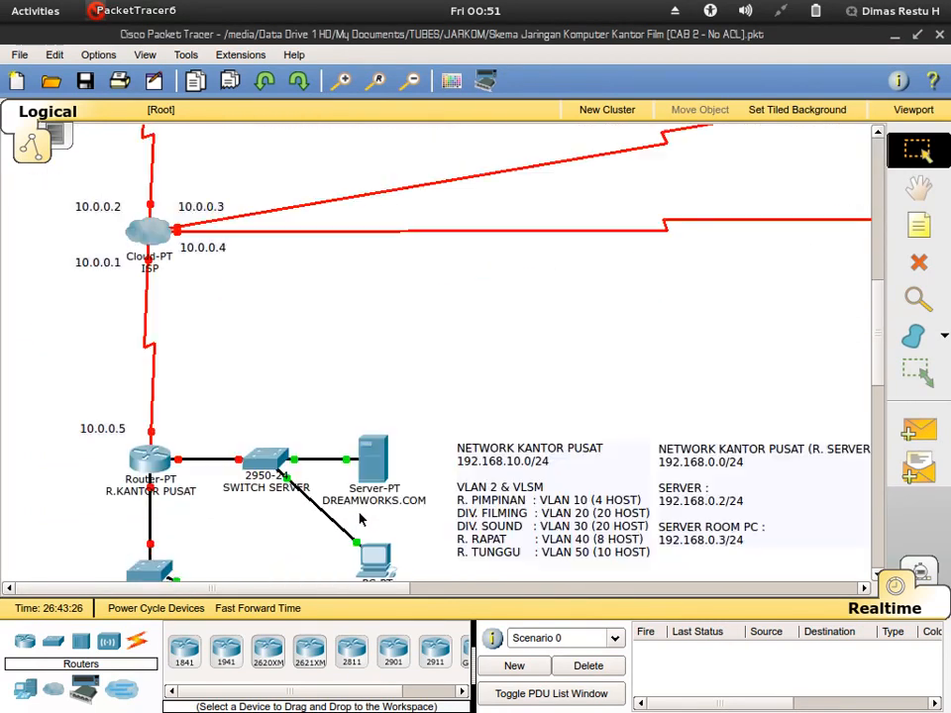
scroll(392, 322, "down", 3)
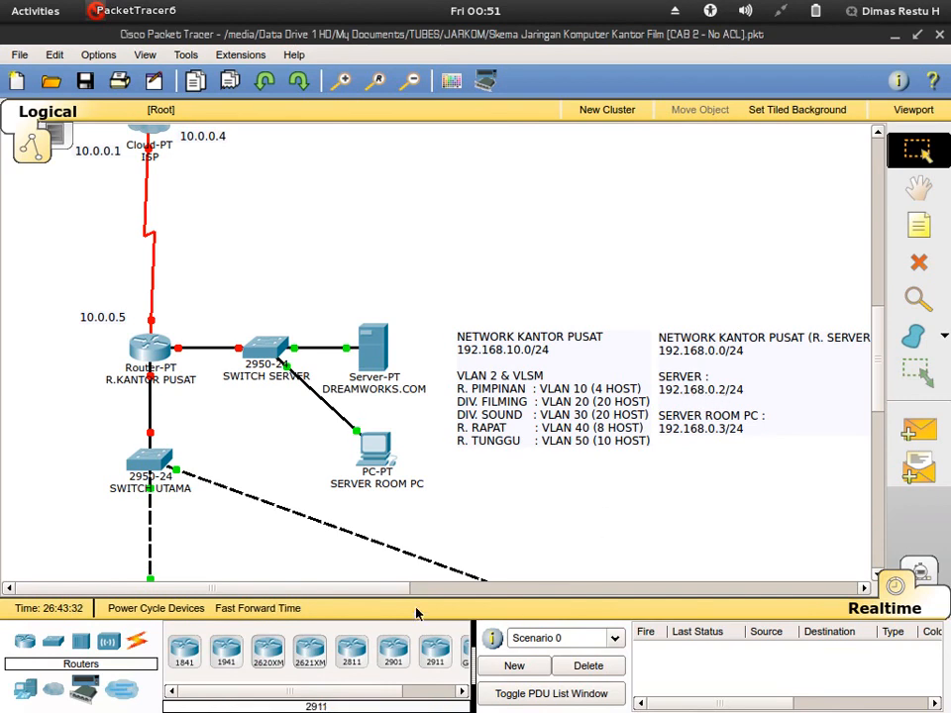
left_click_drag(348, 588, 683, 588)
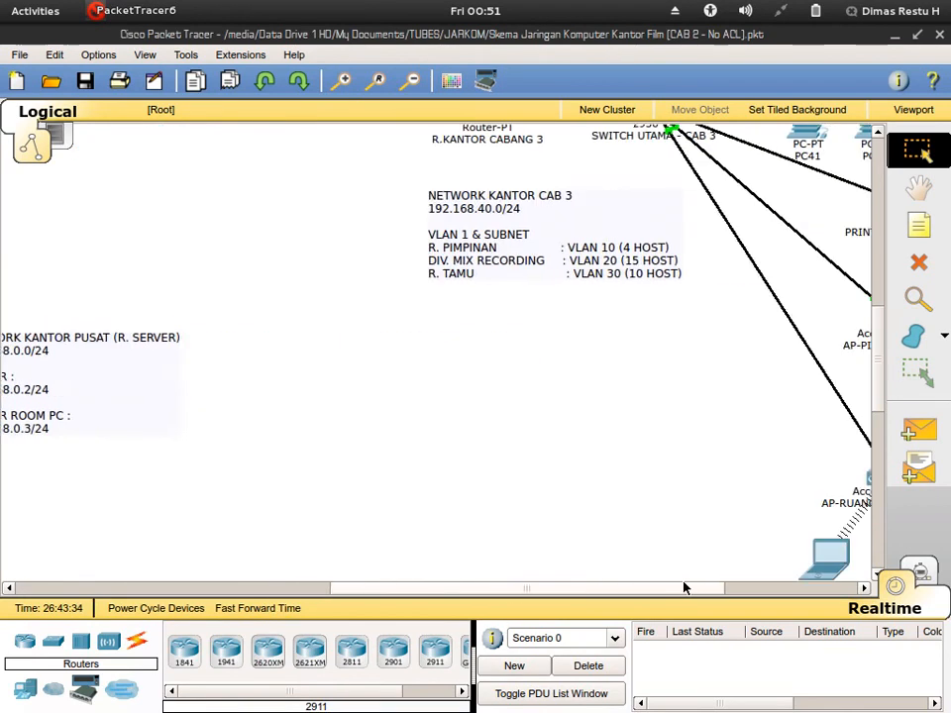
scroll(686, 575, "up", 10)
scroll(685, 575, "up", 5)
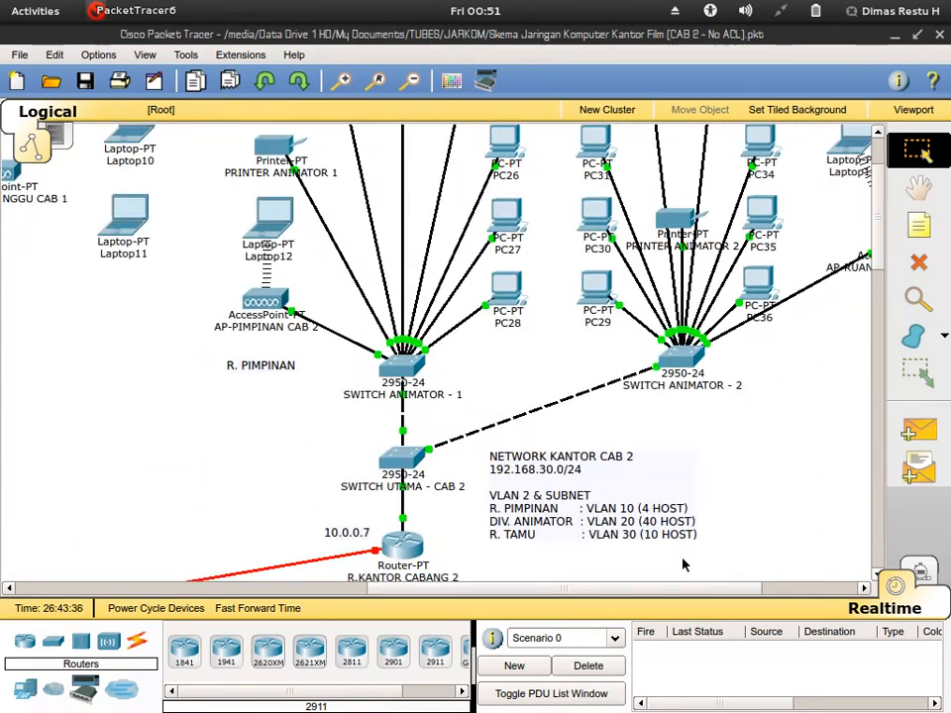
mouse_move(3, 6)
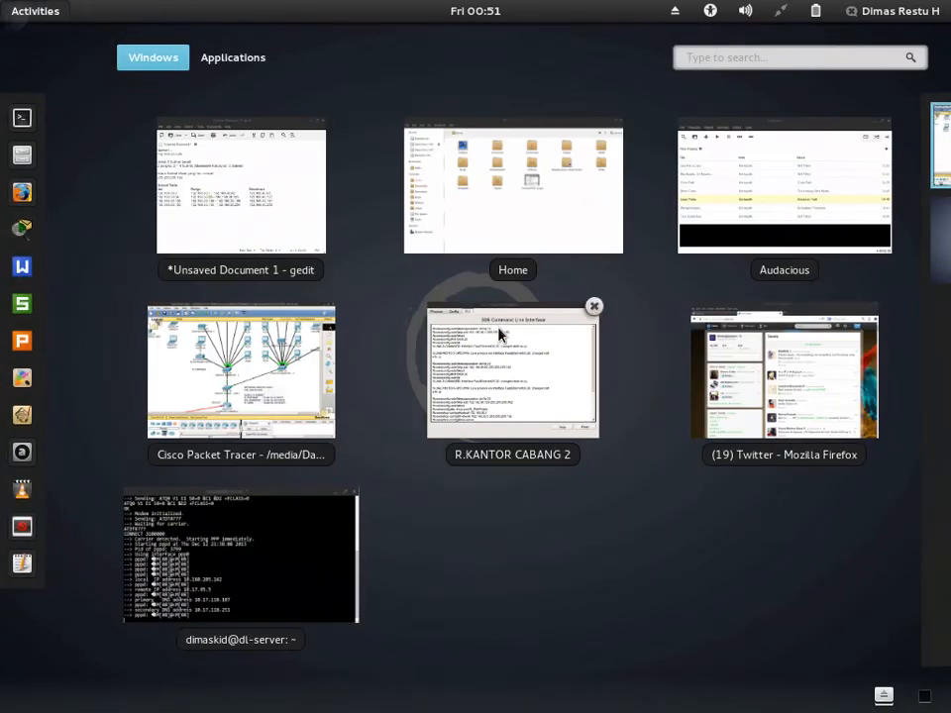
left_click(502, 335)
type("19")
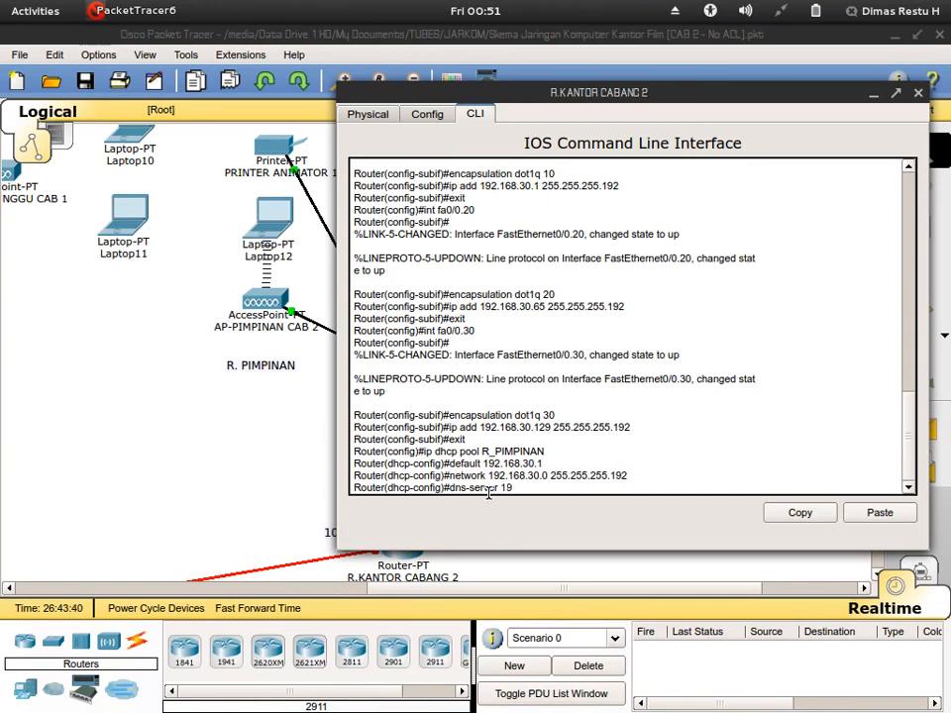
type("2.168.0.2")
key("Return")
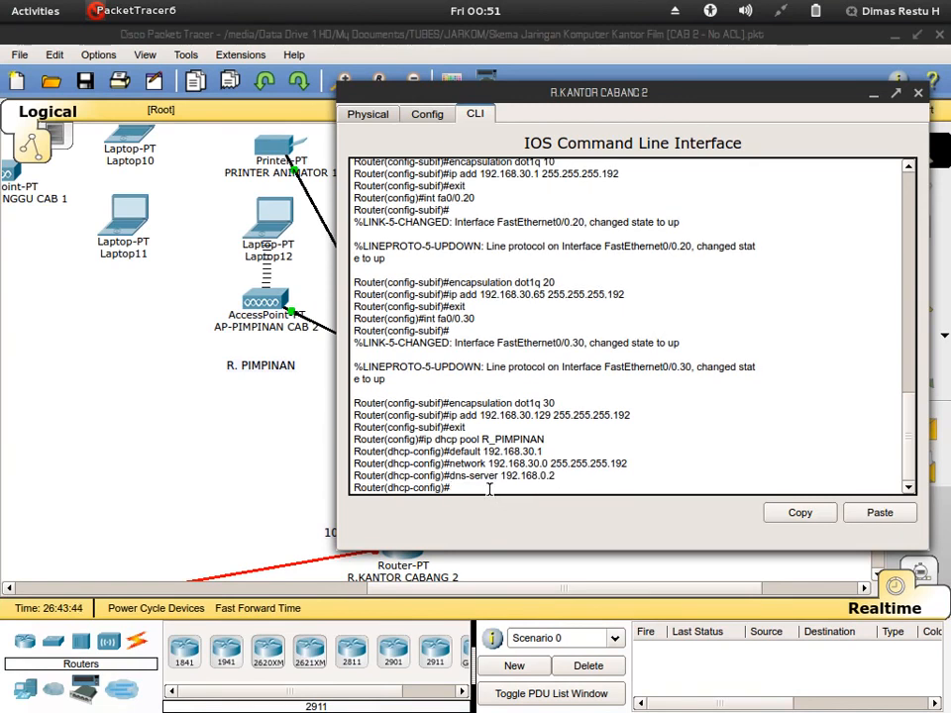
type("exit")
key("Return")
Step: Create a second DHCP pool named DIV_ANIMATOR by reusing the earlier pool command
key("Up")
key("Up")
key("Up")
key("Up")
key("Up")
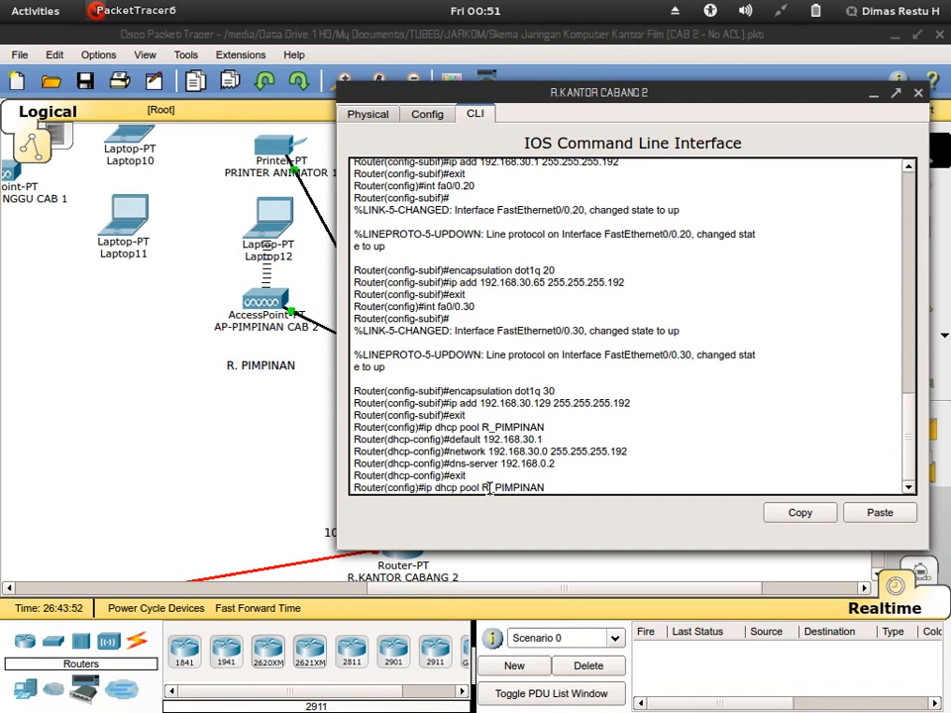
key("BackSpace")
key("BackSpace")
key("BackSpace")
key("BackSpace")
key("BackSpace")
key("BackSpace")
key("BackSpace")
key("BackSpace")
key("BackSpace")
type("DIV_ANIMATO")
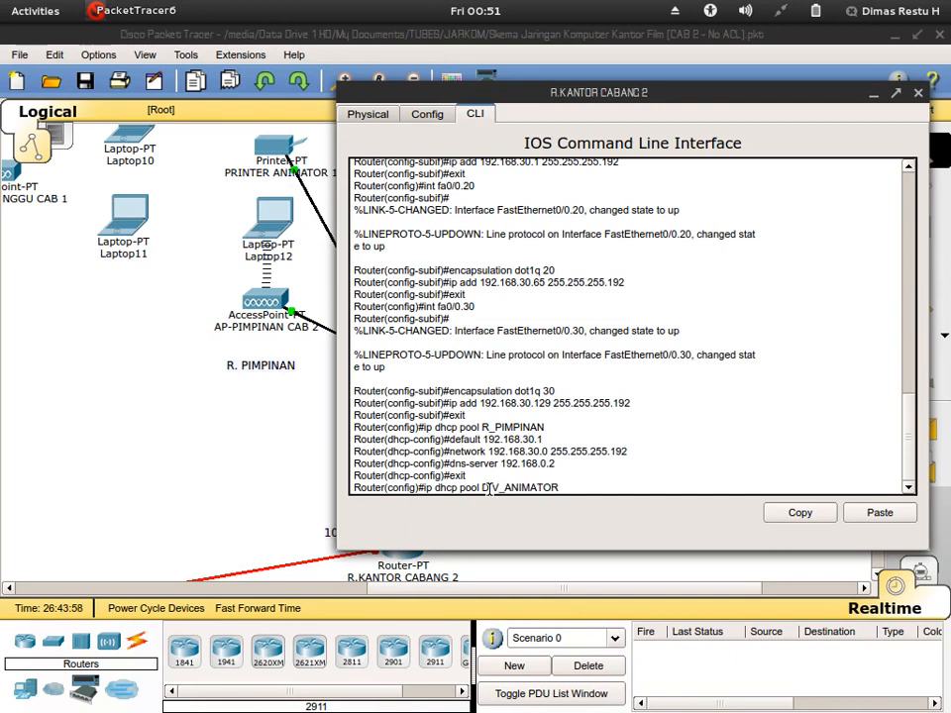
type("R")
key("Return")
Step: Set the default gateway of the DIV_ANIMATOR pool to 192.168.30.65
key("Up")
key("Up")
key("Up")
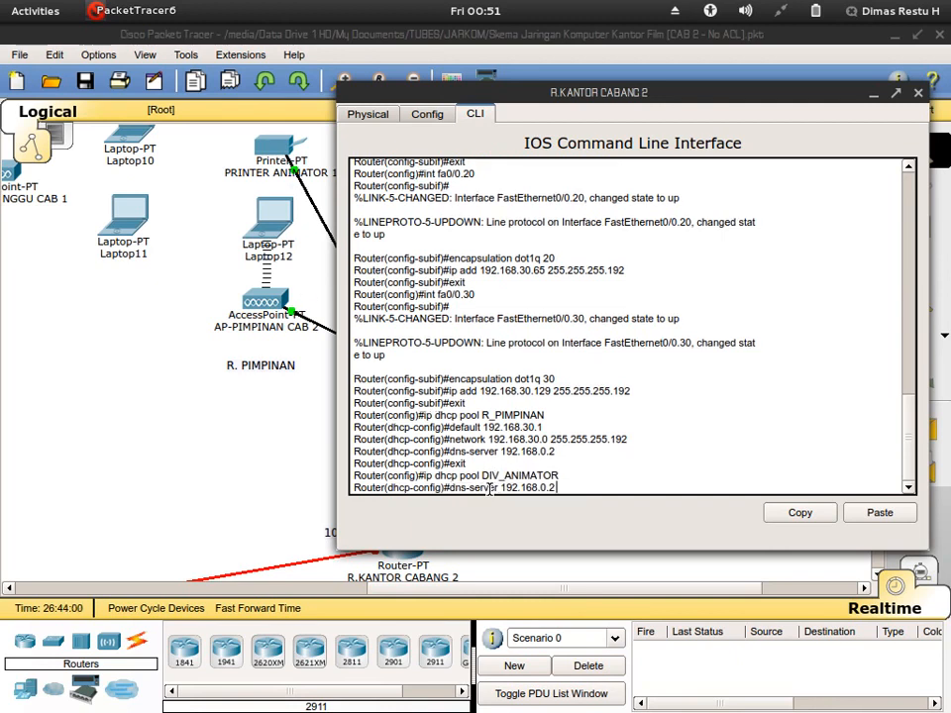
key("Up")
key("Up")
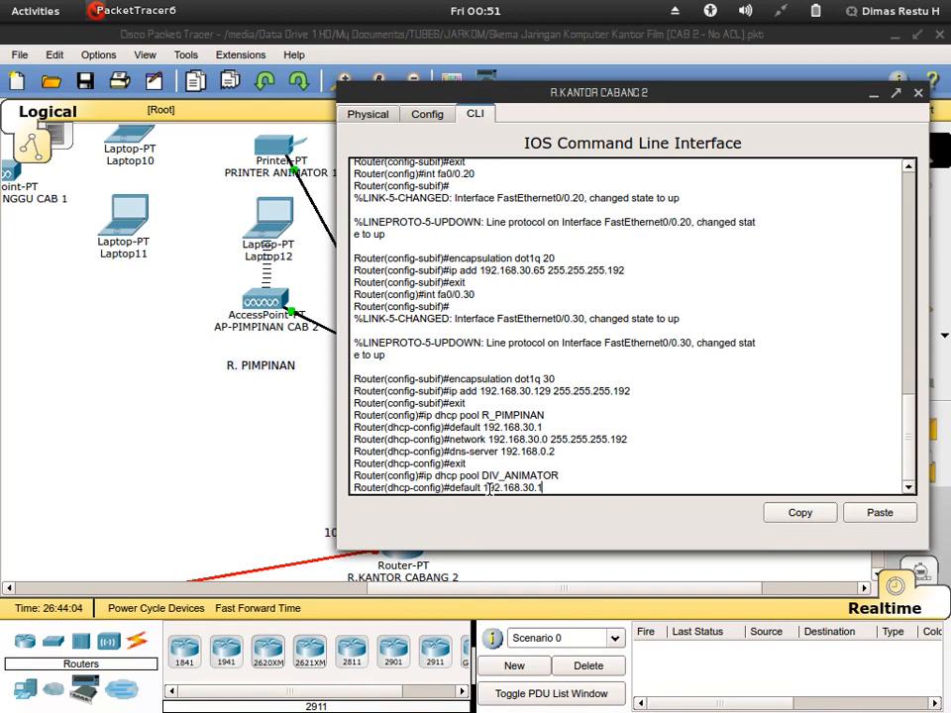
key("BackSpace")
type(".65")
key("Return")
Step: Define the DIV_ANIMATOR pool's network as 192.168.30.64 with mask 255.255.255.192, checking the address against the gedit subnet table
key("Up")
key("Up")
key("Up")
key("Up")
key("Up")
key("Left")
key("Left")
key("Left")
key("Left")
key("Left")
key("Left")
key("Left")
key("Left")
key("Left")
key("Left")
key("Left")
key("Left")
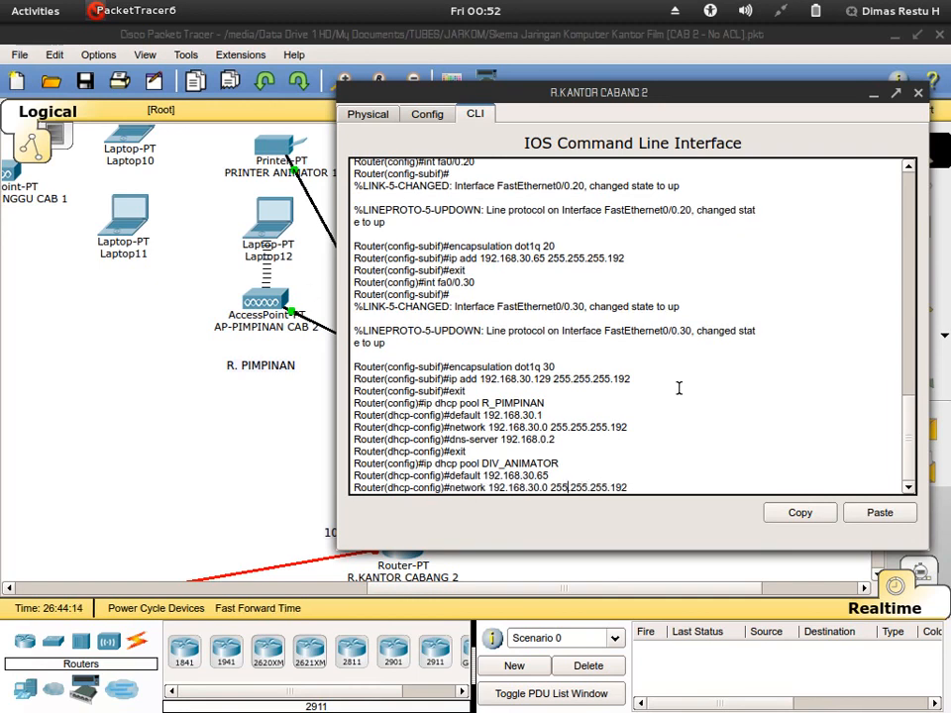
key("BackSpace")
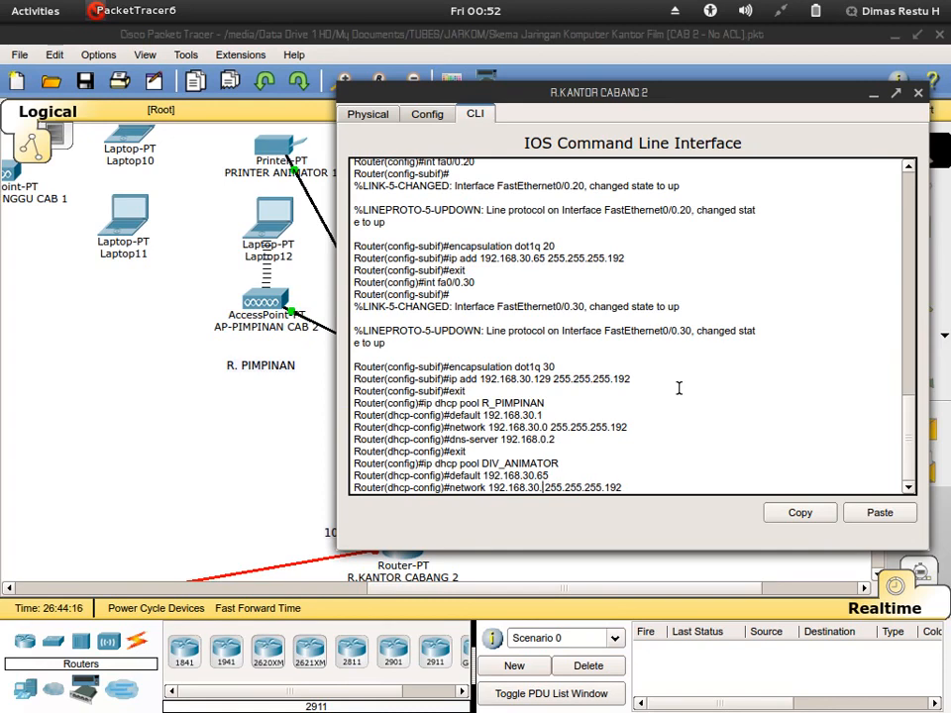
type("64")
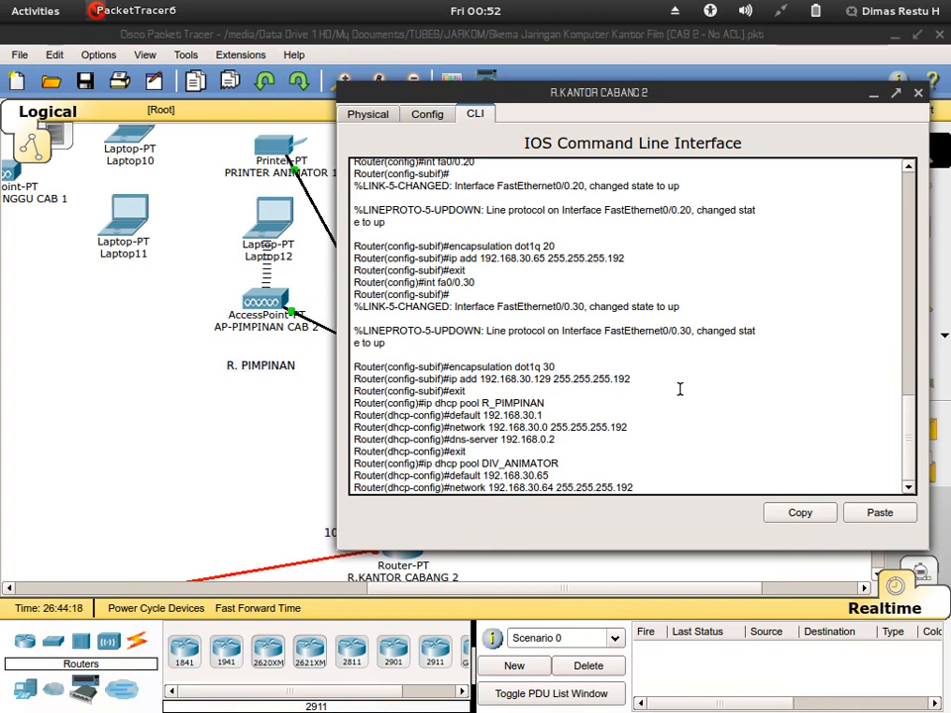
mouse_move(2, 3)
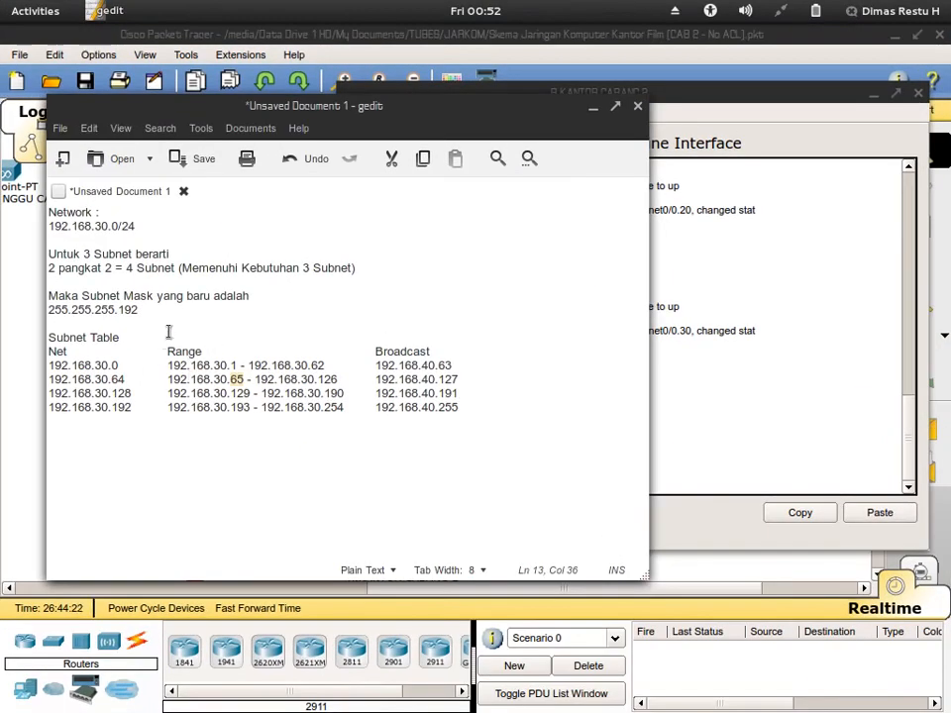
left_click(121, 379)
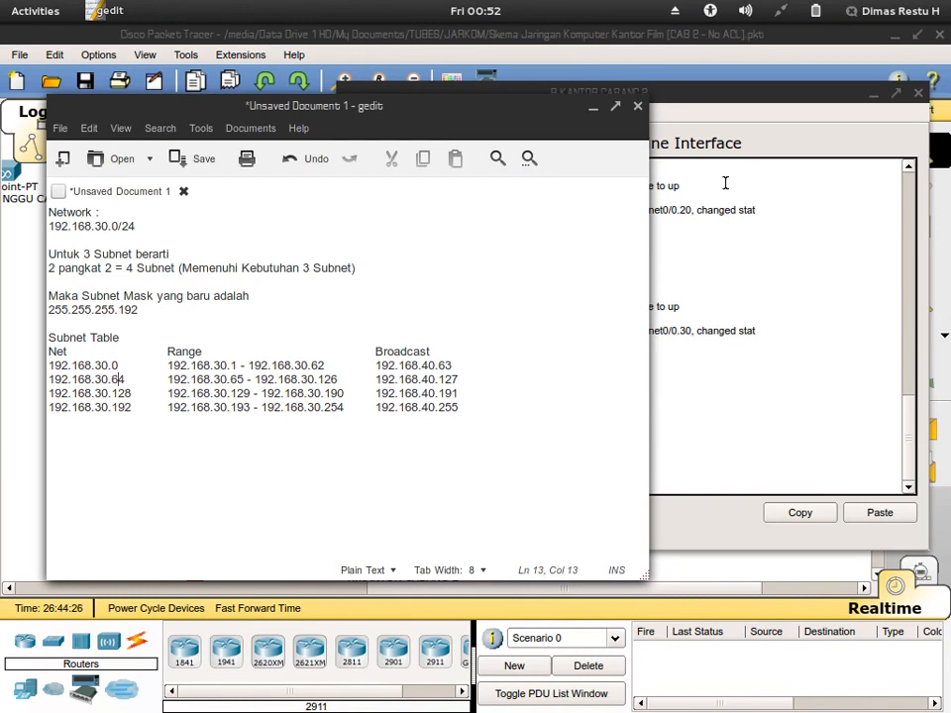
left_click(776, 118)
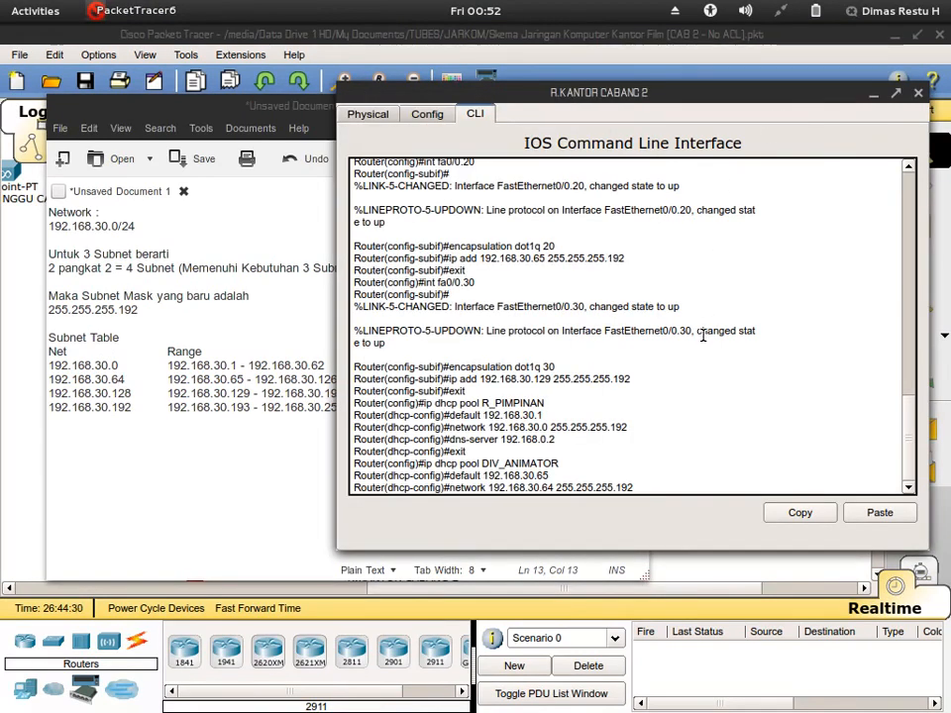
key("Return")
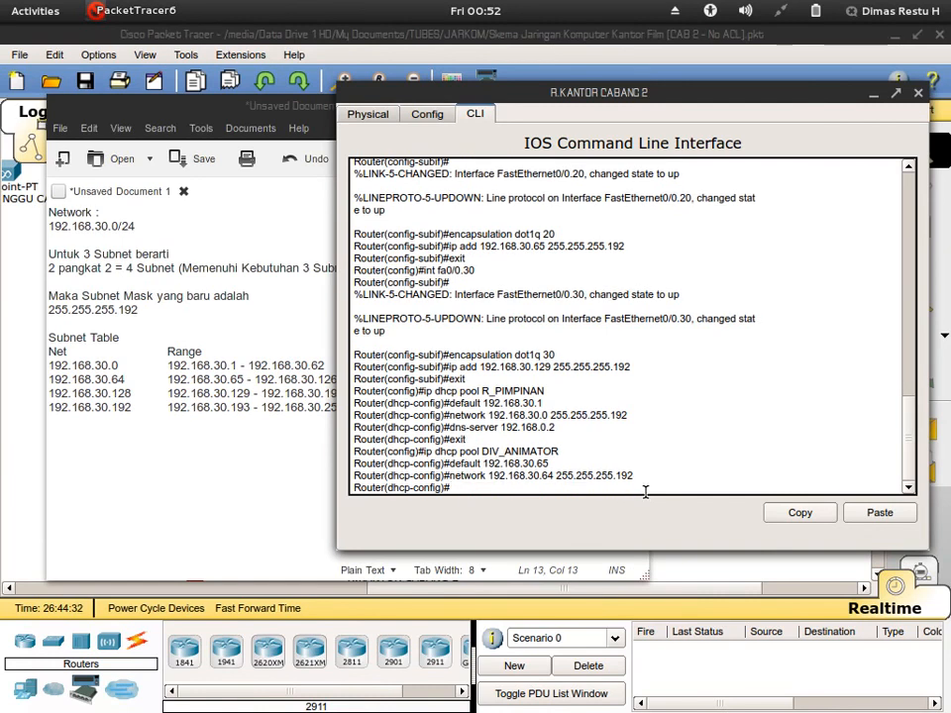
Step: Set the DIV_ANIMATOR pool's DNS server to 192.168.0.2 and exit the pool
key("Up")
key("Up")
key("Up")
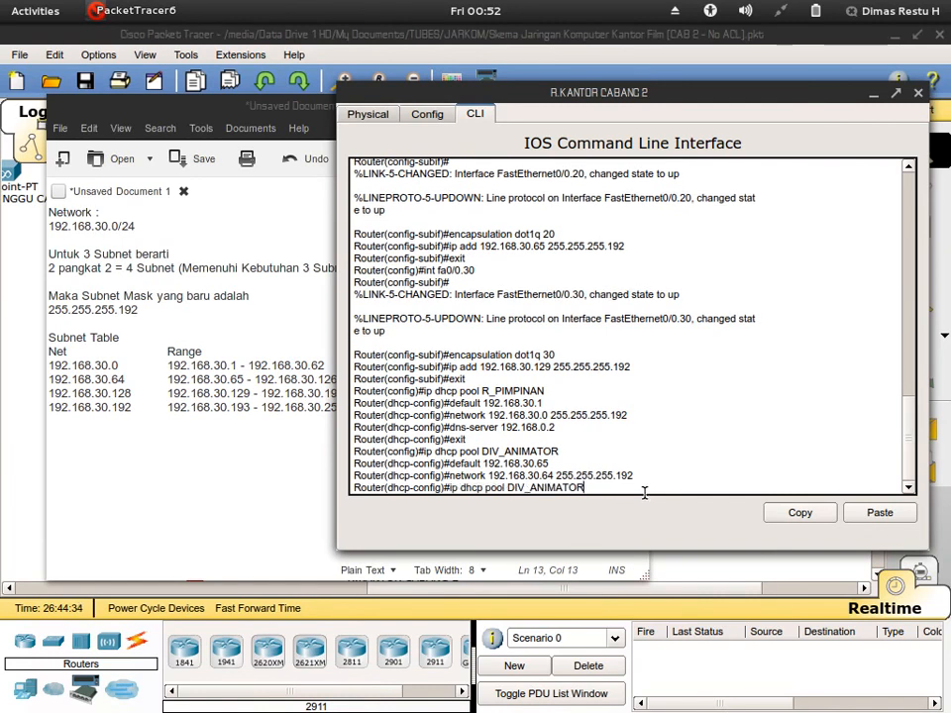
key("Up")
key("Up")
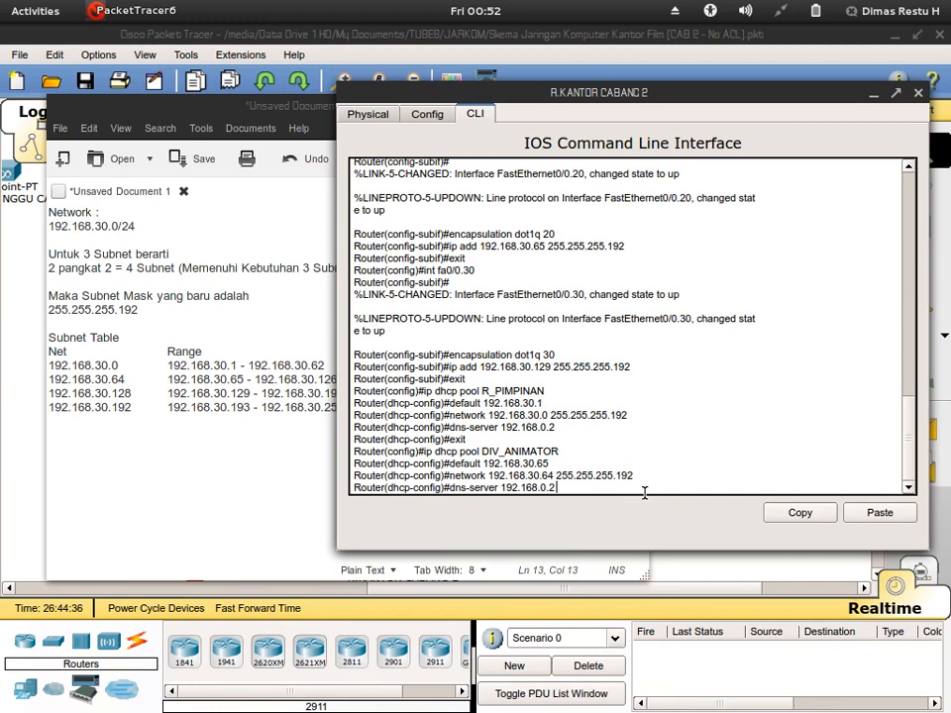
key("Return")
key("Return")
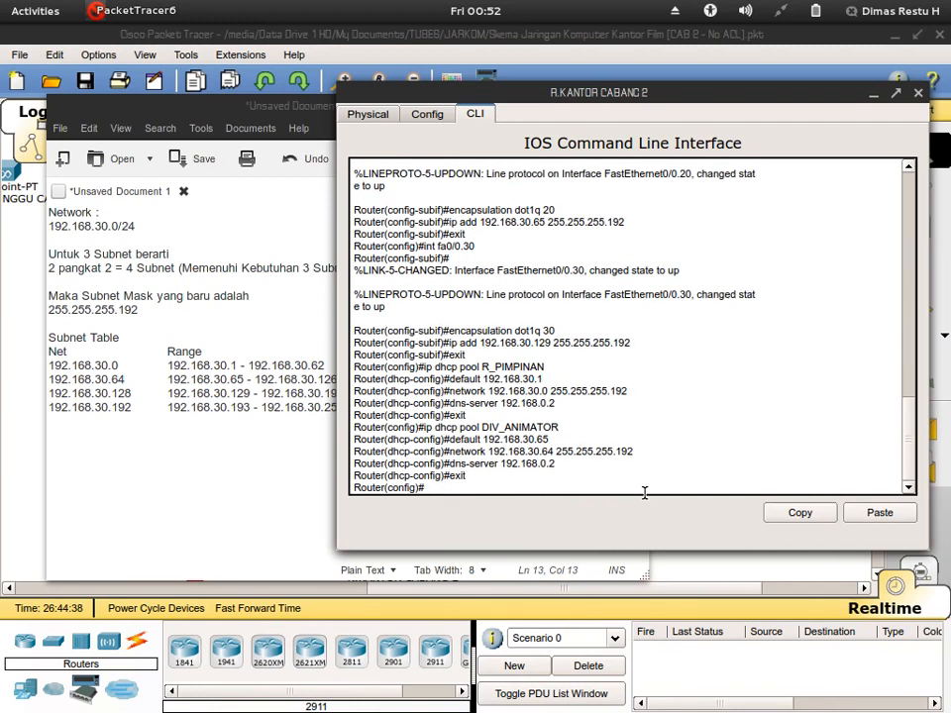
Step: Create a third DHCP pool named R_TUNGGU by reusing the DIV_ANIMATOR pool command
key("Up")
key("Up")
key("Up")
key("Up")
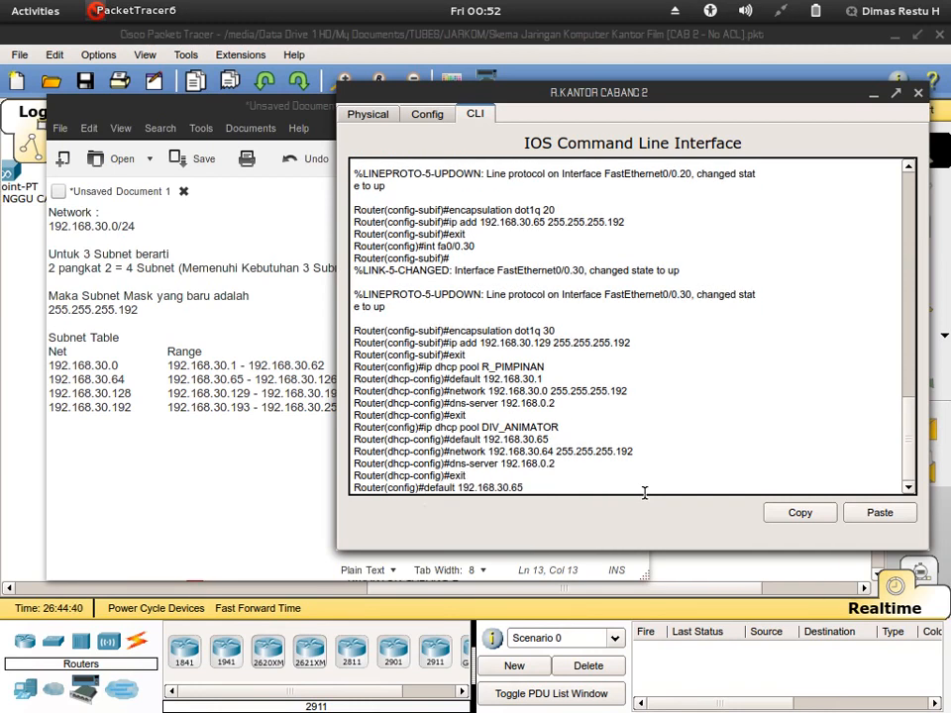
key("BackSpace")
key("BackSpace")
key("BackSpace")
key("BackSpace")
key("BackSpace")
key("BackSpace")
key("BackSpace")
key("BackSpace")
key("BackSpace")
key("BackSpace")
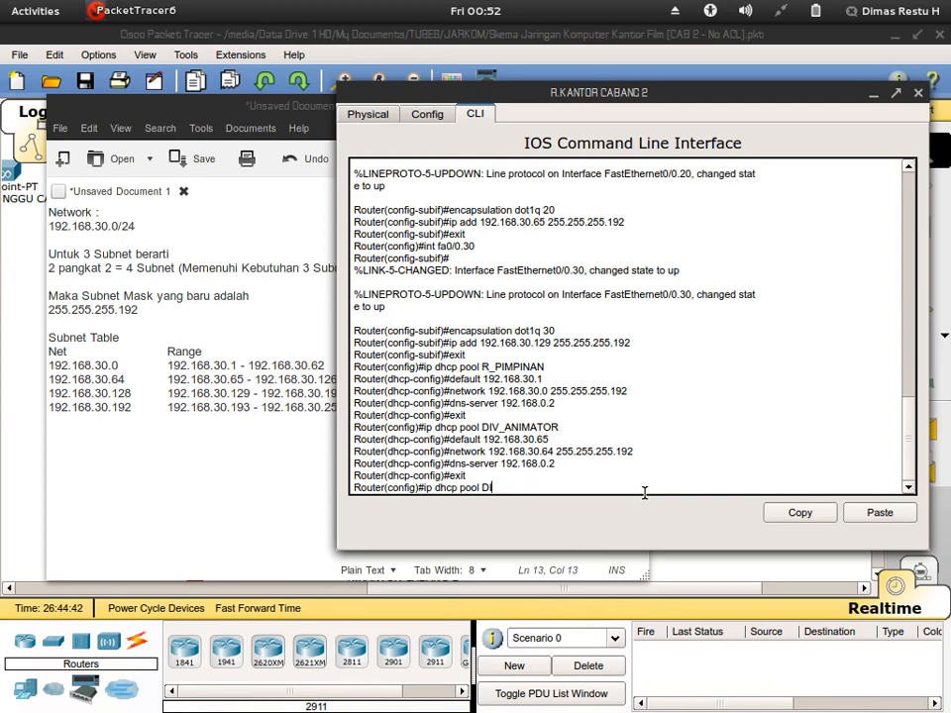
type("R_TUNGGU")
key("Return")
Step: Set the default gateway of the R_TUNGGU pool to 192.168.30.129
key("Up")
key("Up")
key("Up")
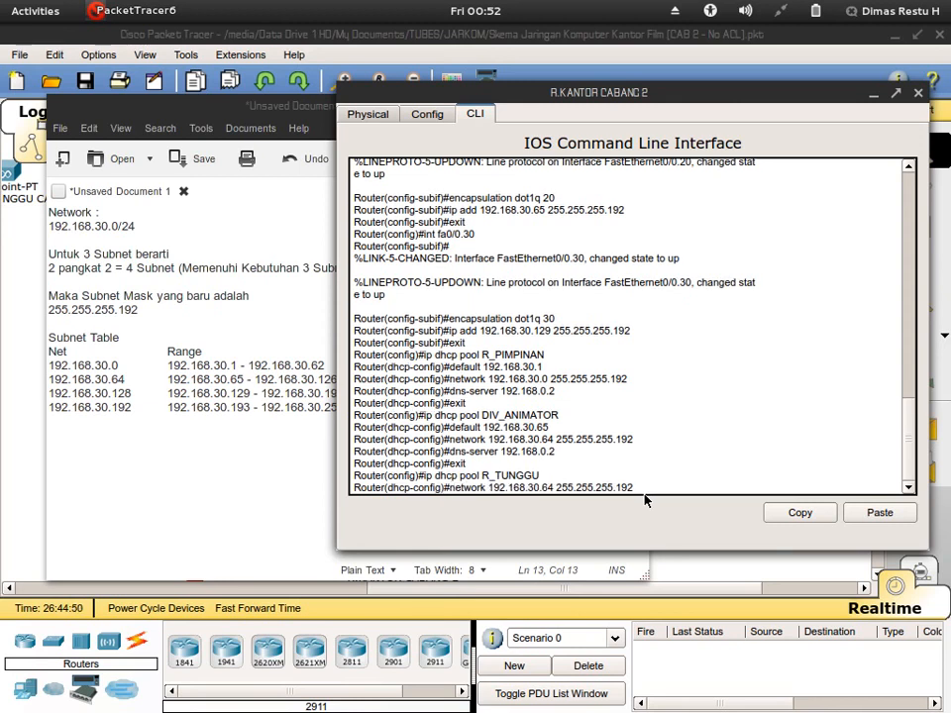
key("Up")
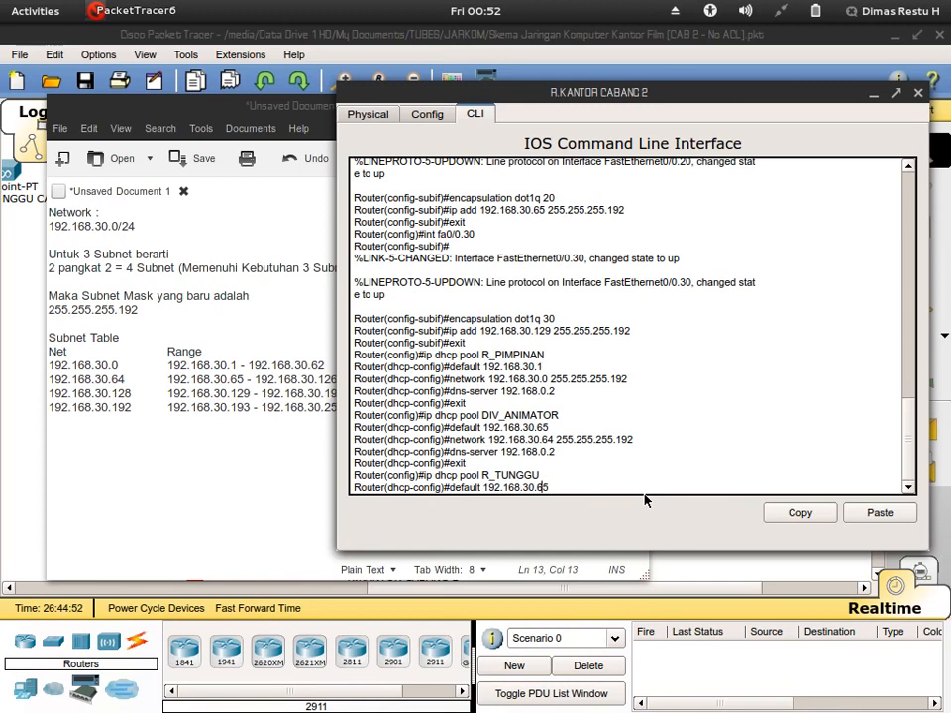
key("BackSpace")
key("BackSpace")
type("129")
key("Return")
Step: Define the R_TUNGGU pool's network as 192.168.30.128 with mask 255.255.255.192
key("Up")
key("Up")
key("Up")
key("Up")
key("Up")
key("Left")
key("Left")
key("Left")
key("Left")
key("Left")
key("Left")
key("Left")
key("Left")
key("Left")
key("Left")
key("Left")
key("Left")
key("Left")
key("Left")
key("Left")
key("Left")
key("BackSpace")
key("BackSpace")
type("12")
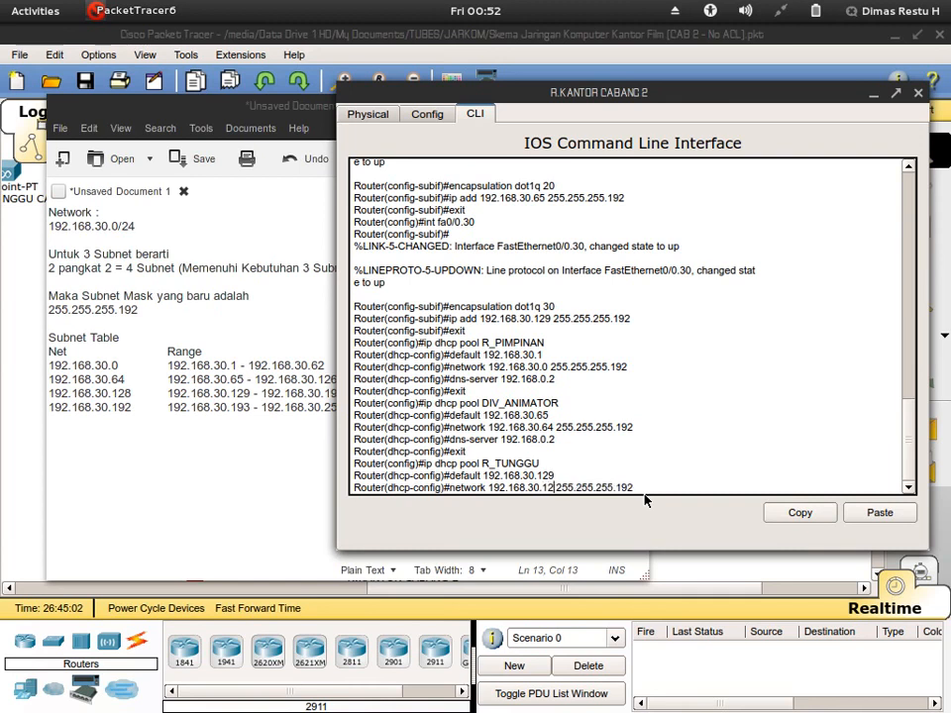
type("8")
key("Return")
Step: Set the R_TUNGGU pool's DNS server to 192.168.0.2 and exit to the router's privileged mode
key("Up")
key("Up")
key("Up")
key("Down")
key("Up")
key("Up")
key("Up")
key("Return")
type("exit")
key("Return")
type("exit")
key("Return")
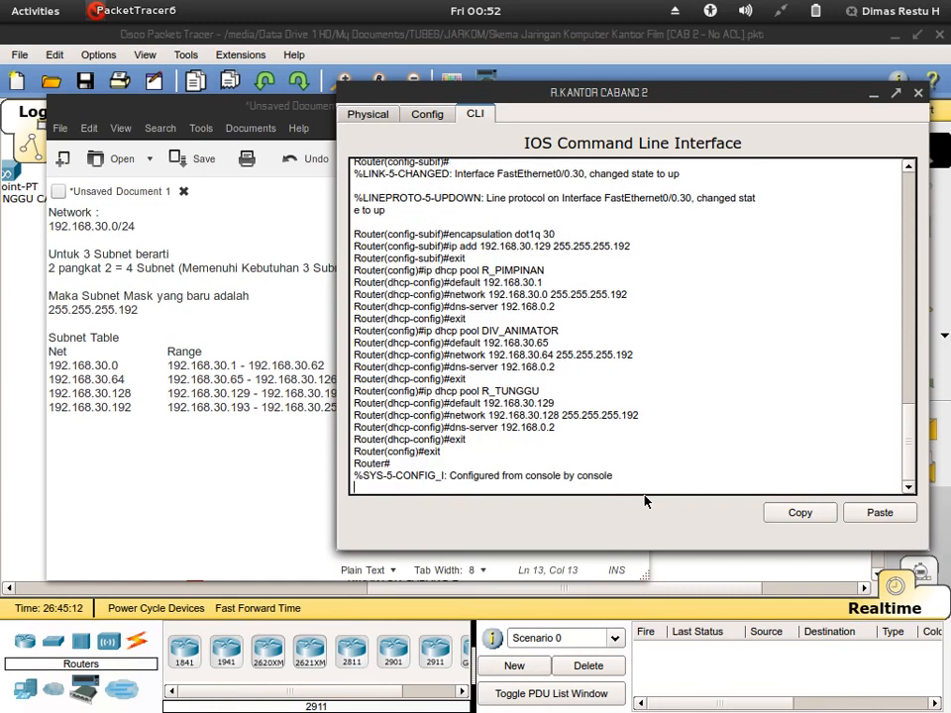
key("Return")
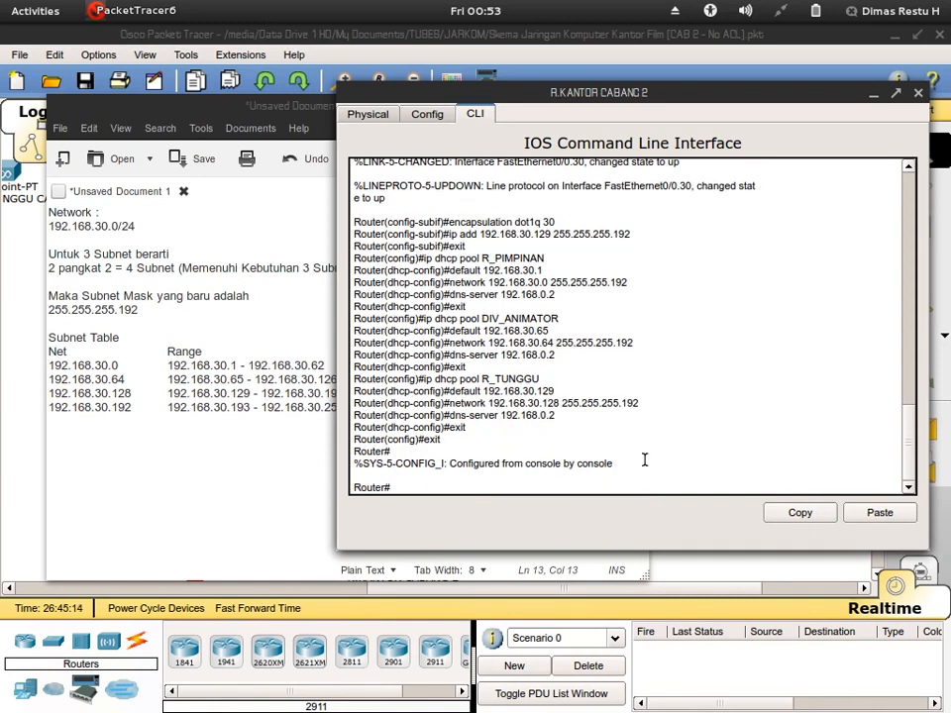
Step: Return to the topology and renew Laptop12's IP lease by switching its configuration to static and back to DHCP
left_click(625, 41)
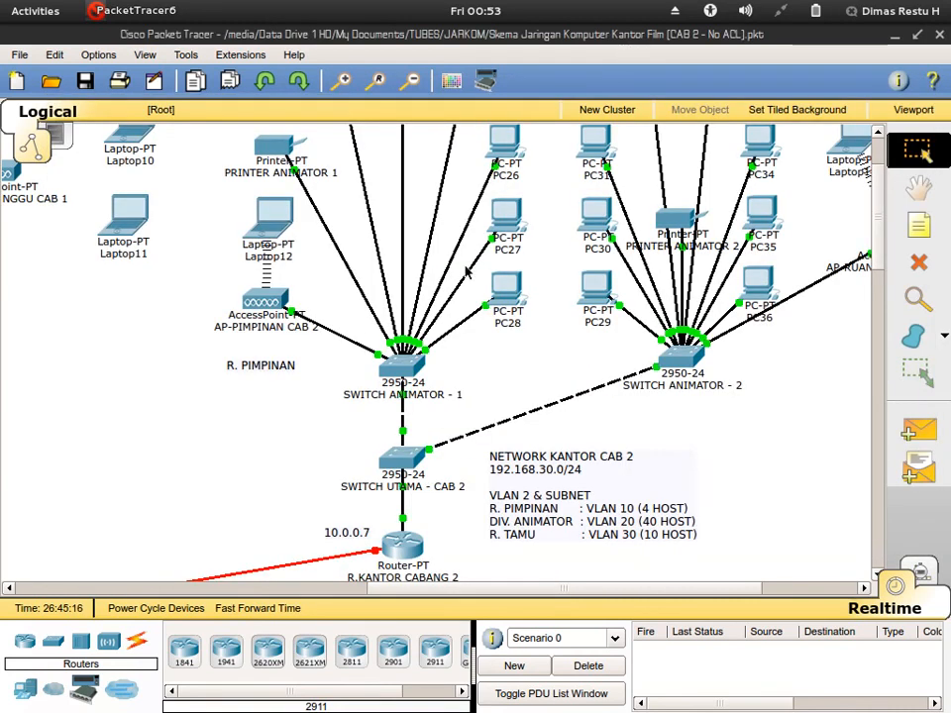
scroll(284, 324, "up", 3)
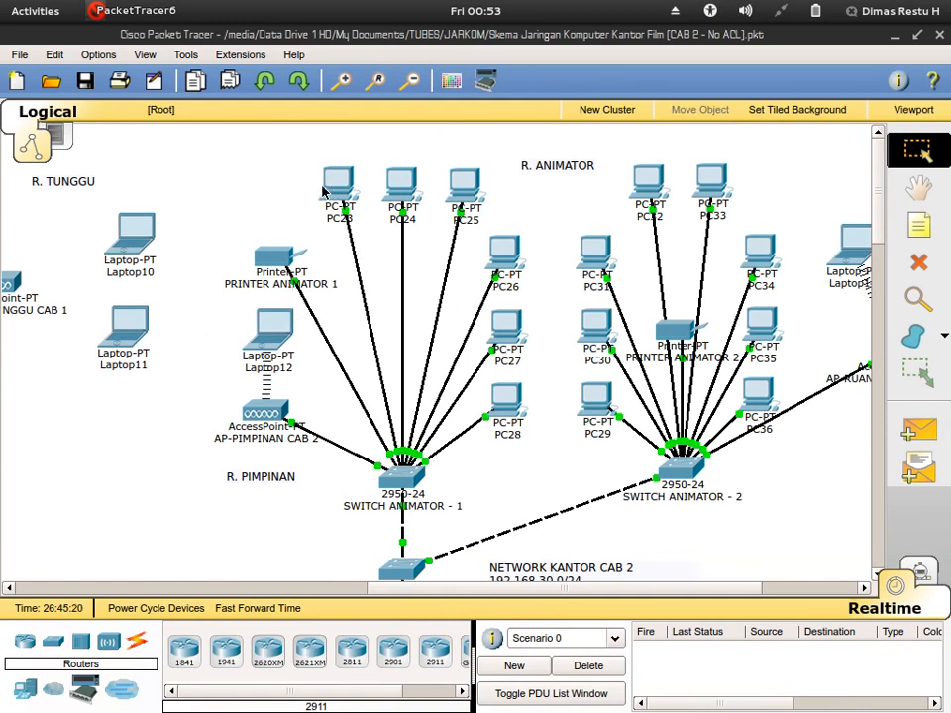
left_click(271, 329)
left_click(581, 56)
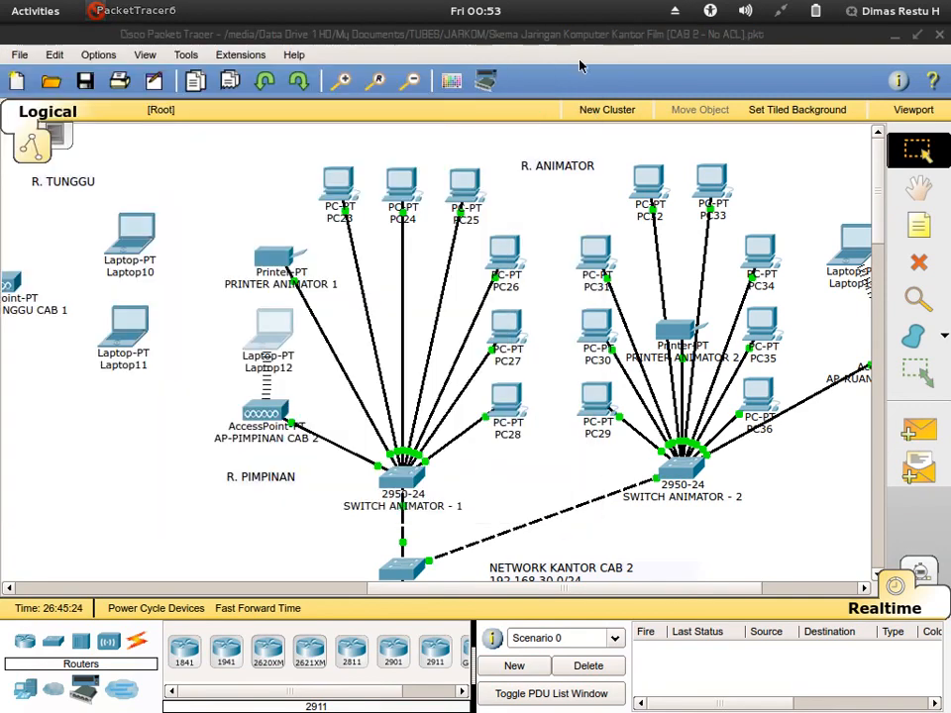
left_click(269, 333)
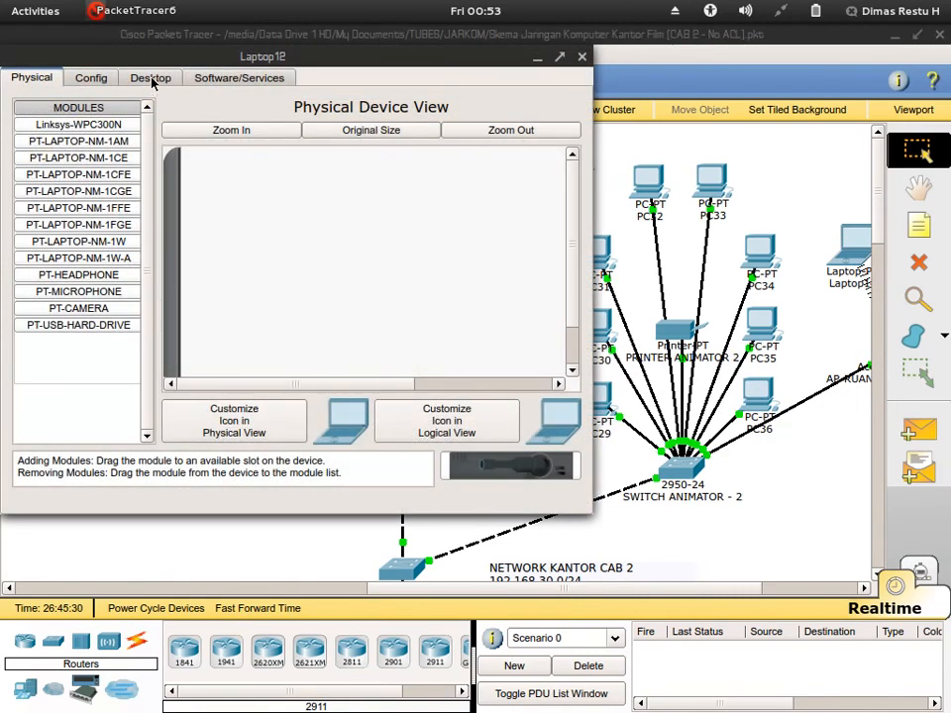
left_click(150, 79)
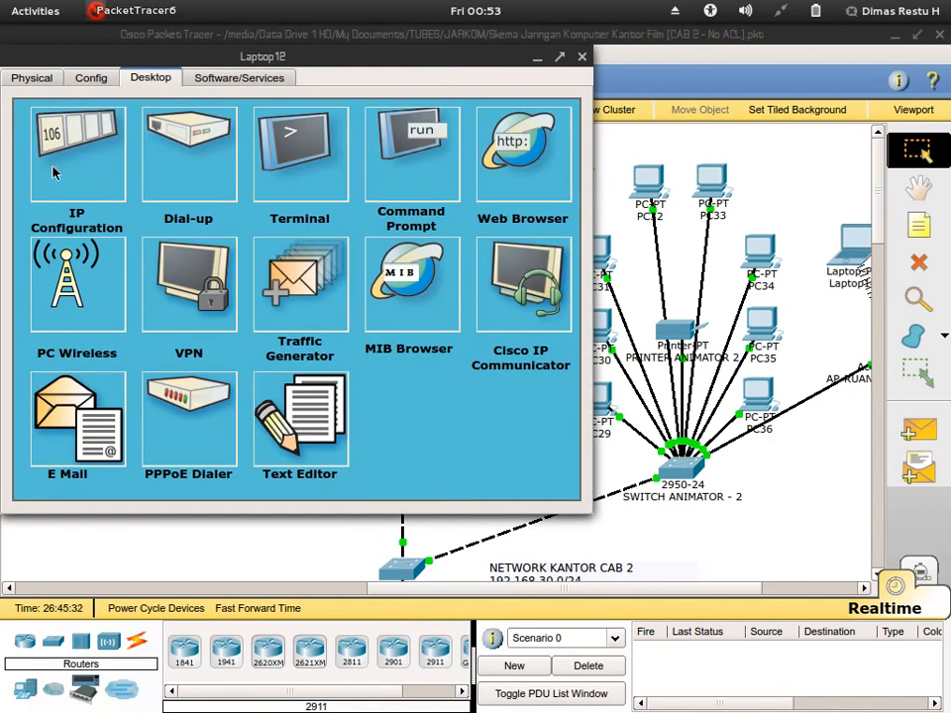
left_click(77, 150)
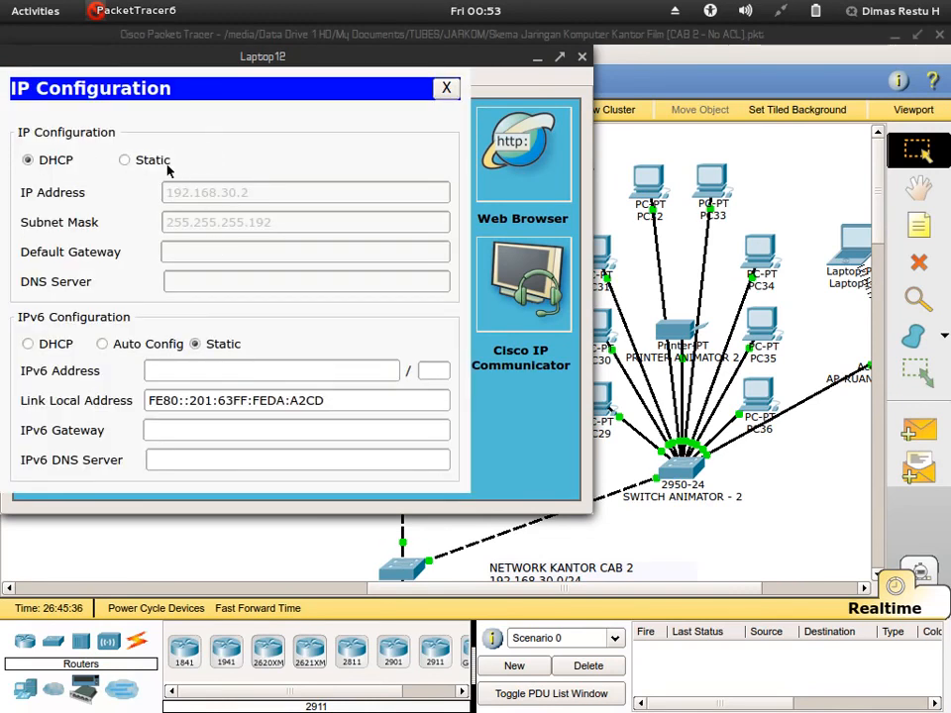
left_click(167, 171)
left_click(69, 169)
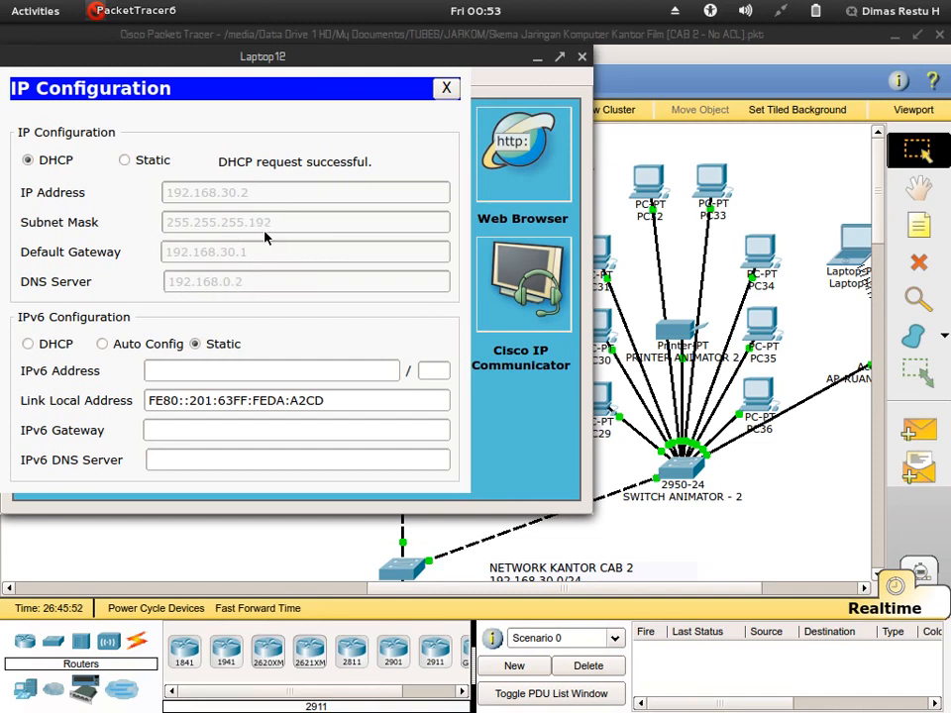
left_click(446, 88)
left_click(582, 57)
Step: Check the interface addresses of router R.KANTOR CABANG 2, and switch PC23's IP configuration to DHCP
scroll(569, 144, "down", 3)
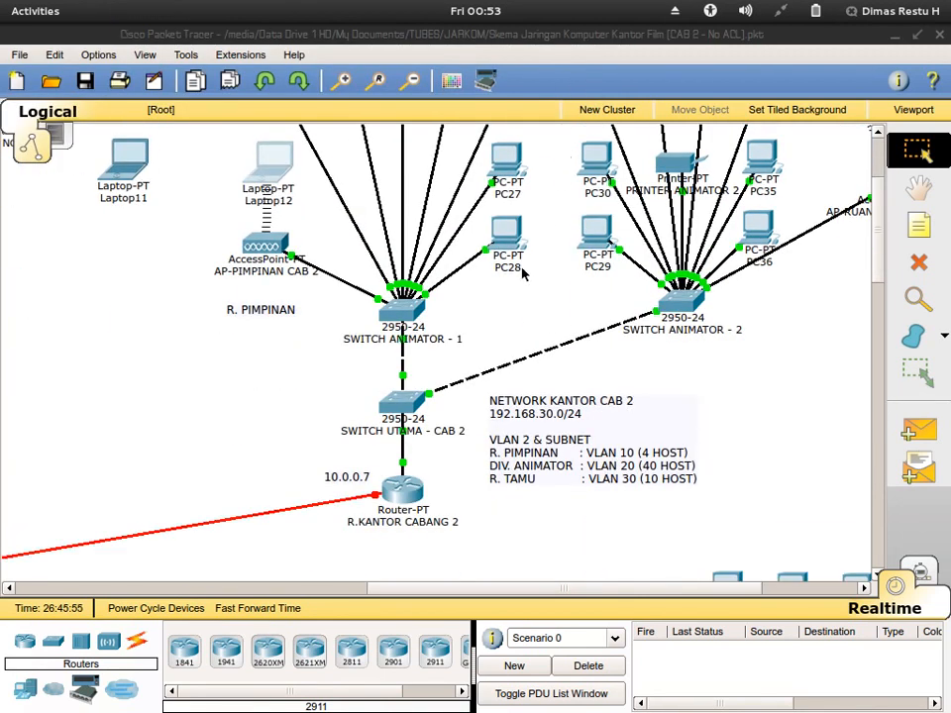
mouse_move(409, 503)
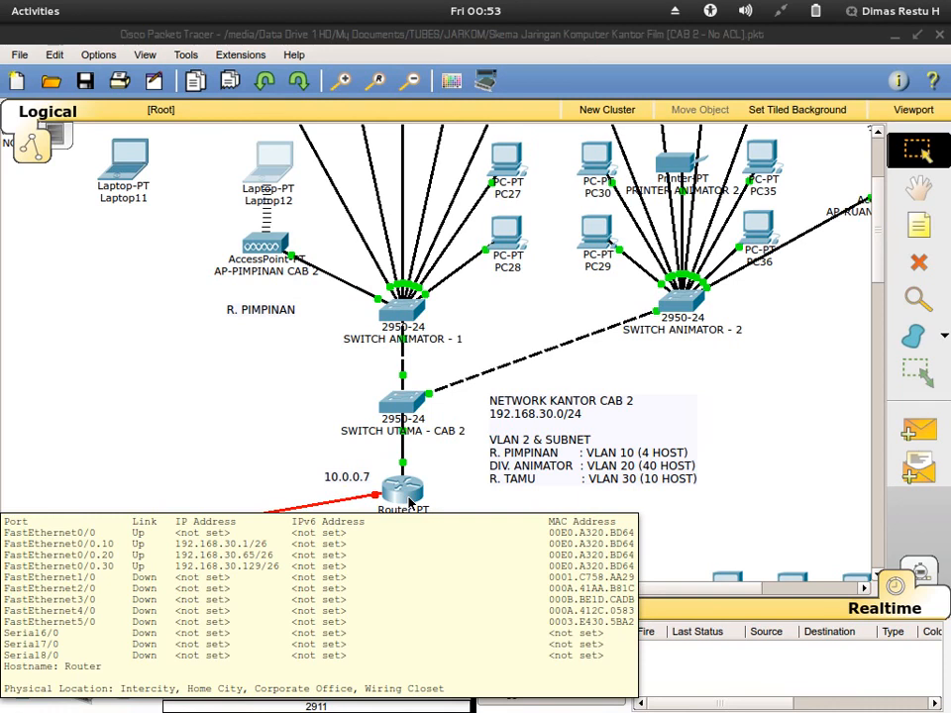
scroll(409, 503, "up", 5)
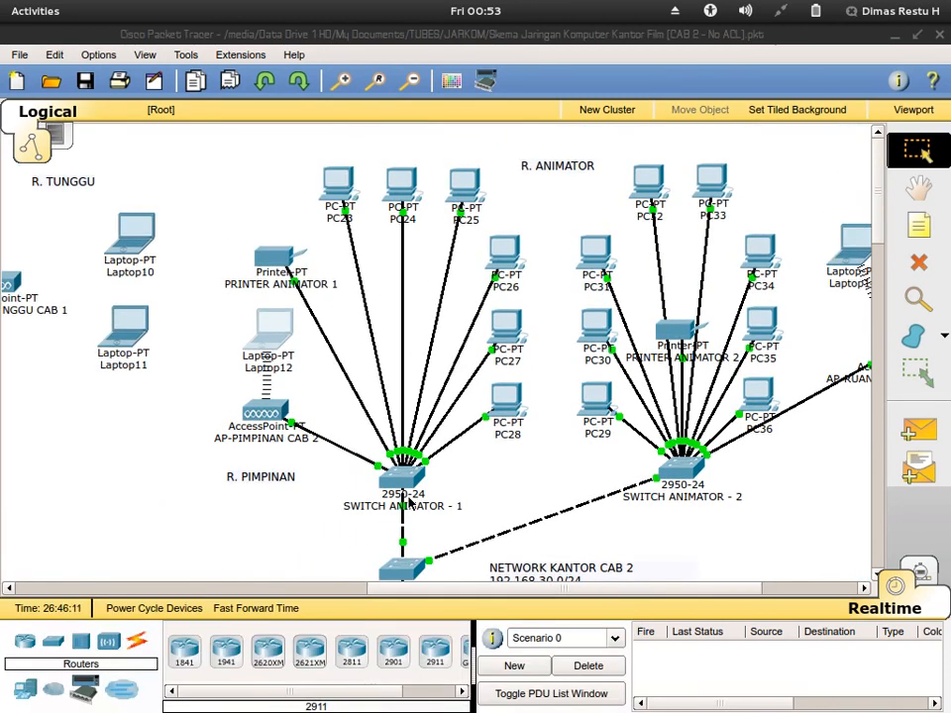
left_click(339, 190)
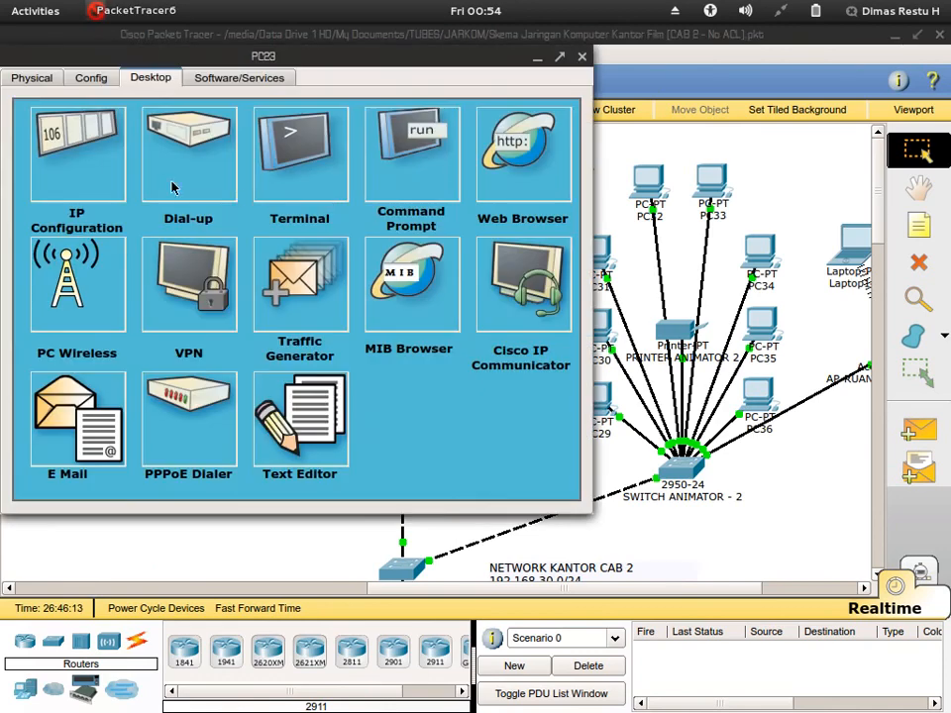
left_click(43, 145)
left_click(59, 162)
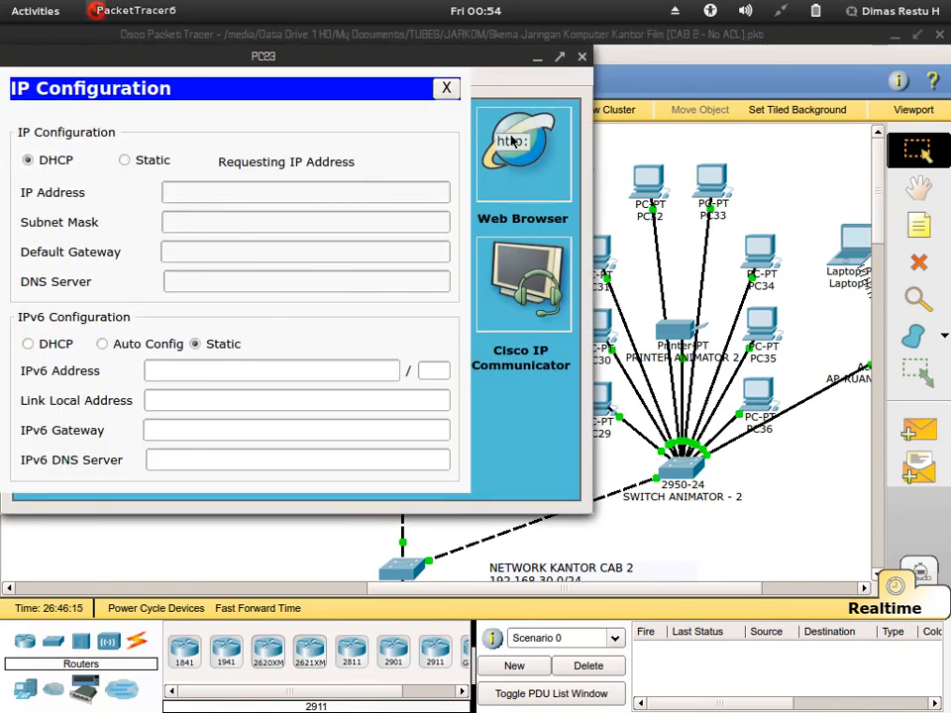
left_click(445, 89)
left_click(581, 56)
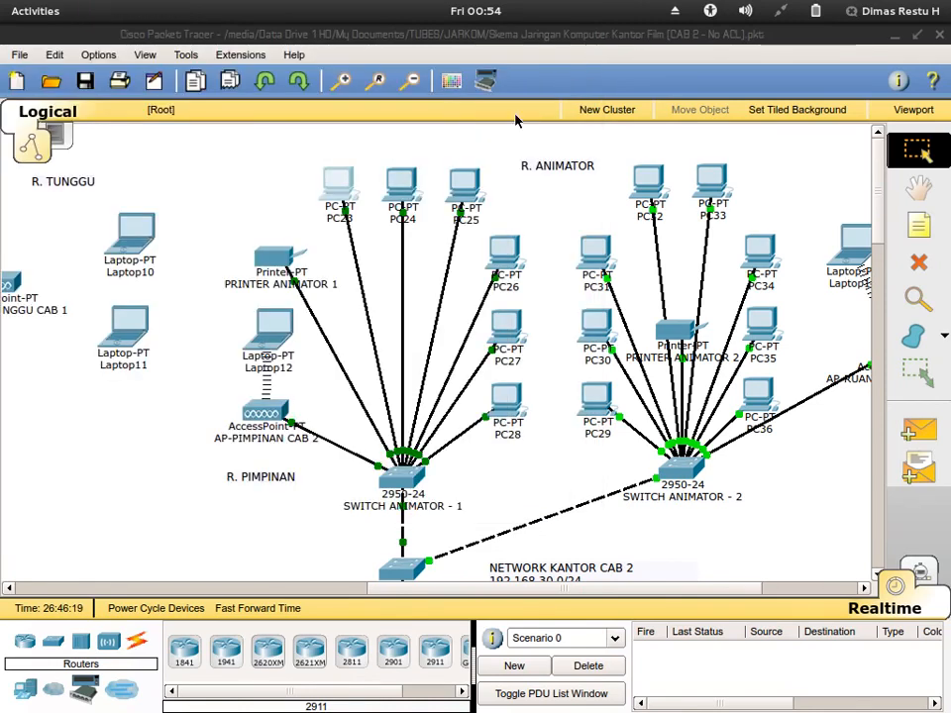
Step: Switch PC24's IP configuration from static to DHCP and close its window
left_click(402, 183)
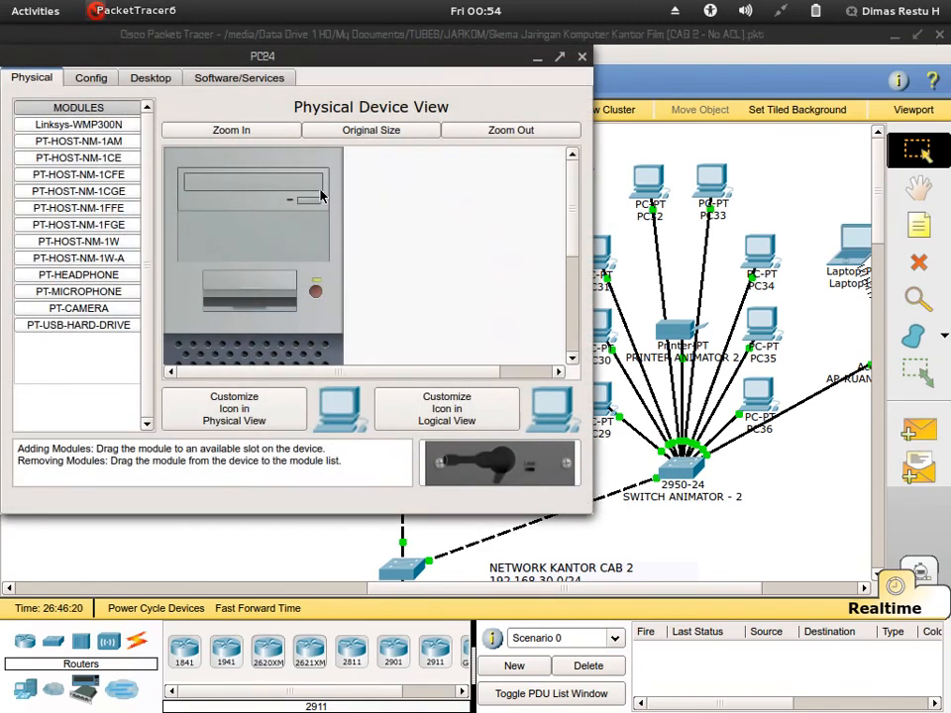
left_click(167, 85)
left_click(89, 139)
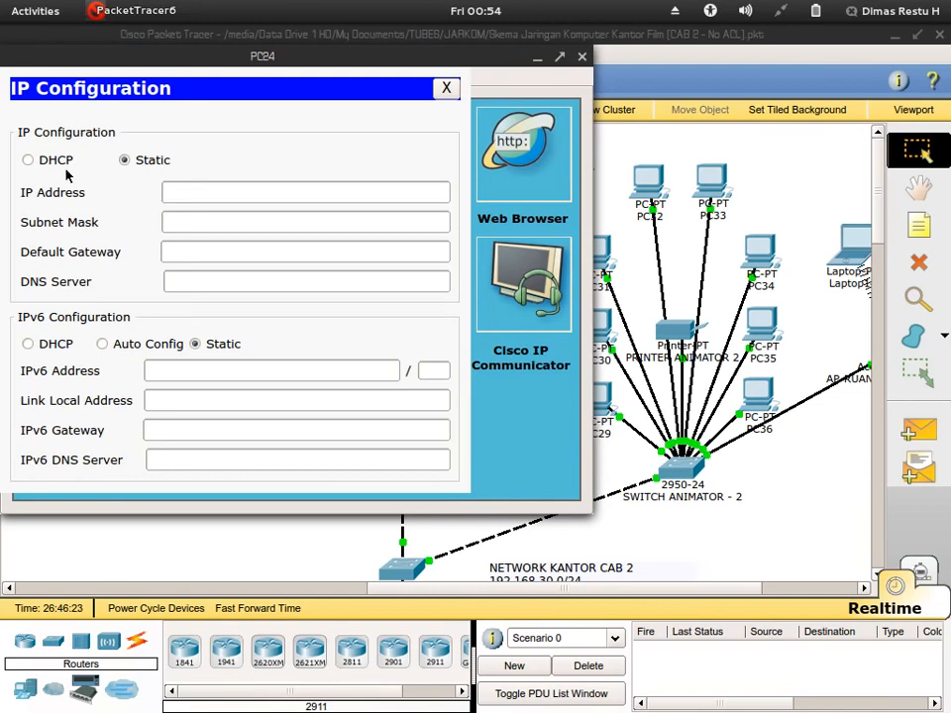
left_click(54, 161)
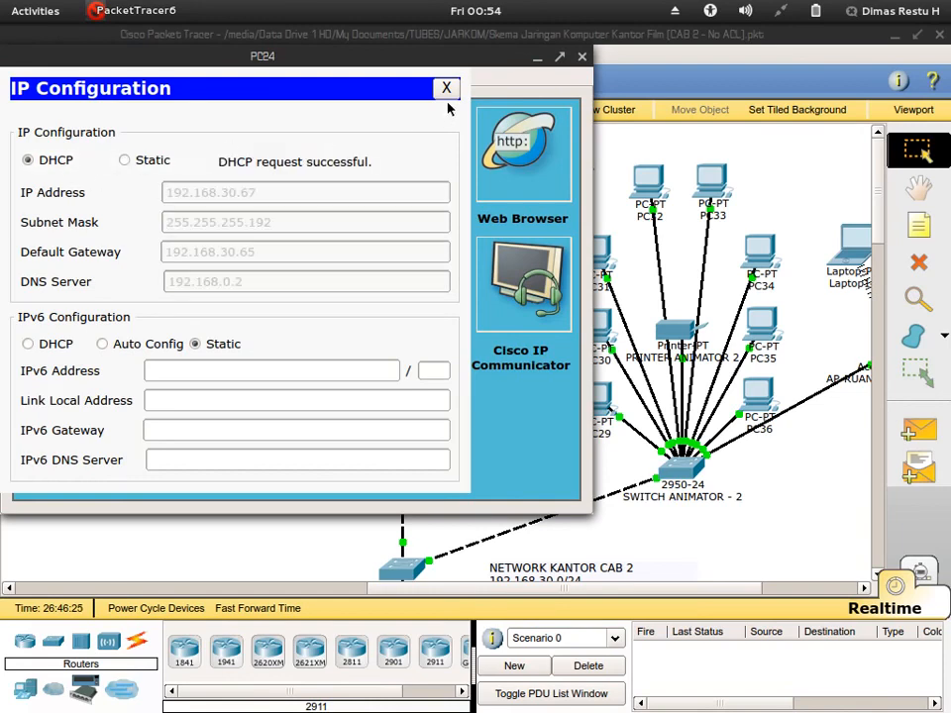
left_click(446, 88)
left_click(580, 56)
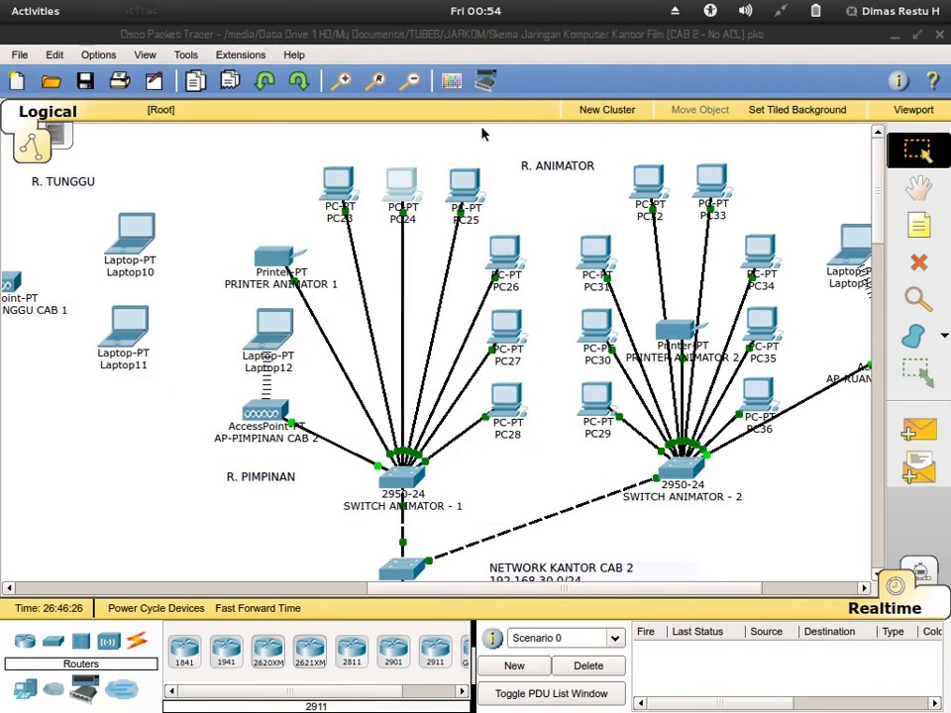
Step: Switch PC25's IP configuration to DHCP and close its window
left_click(464, 183)
left_click(167, 85)
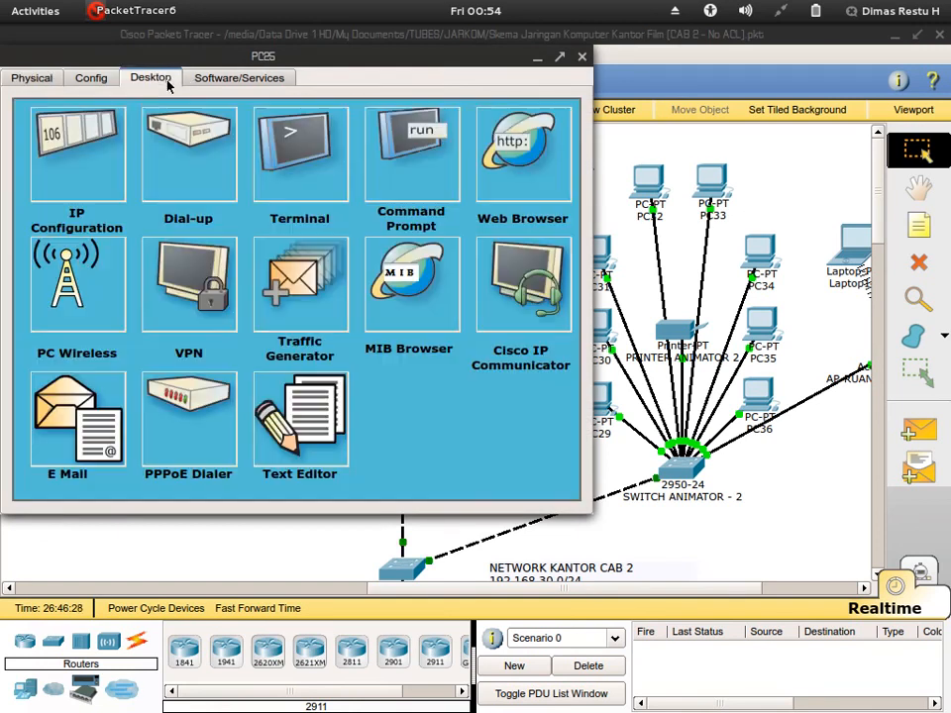
left_click(72, 129)
left_click(30, 160)
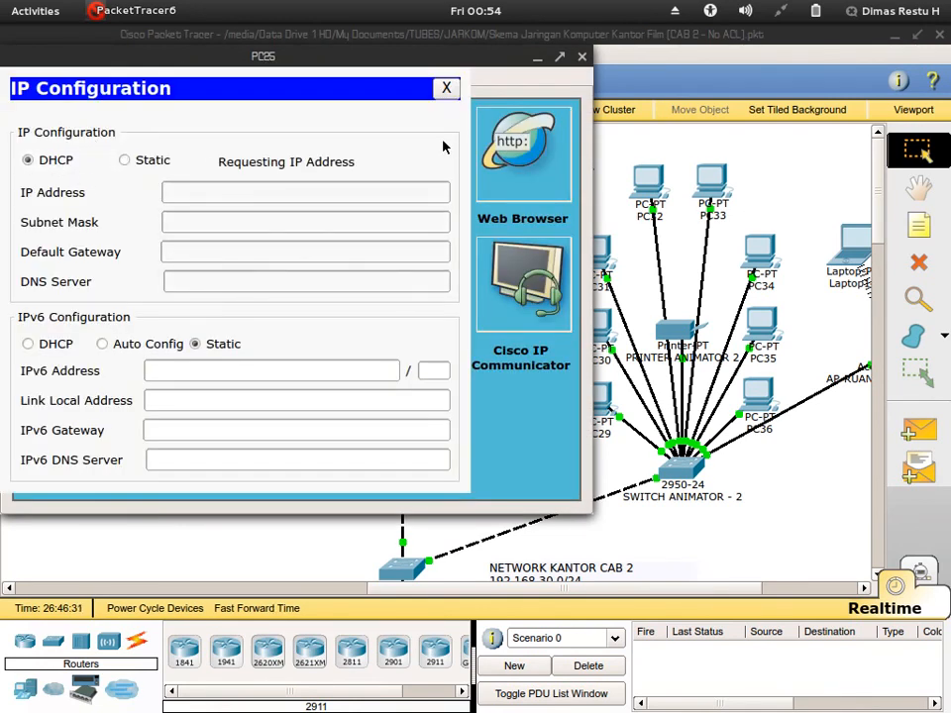
left_click(446, 88)
left_click(581, 57)
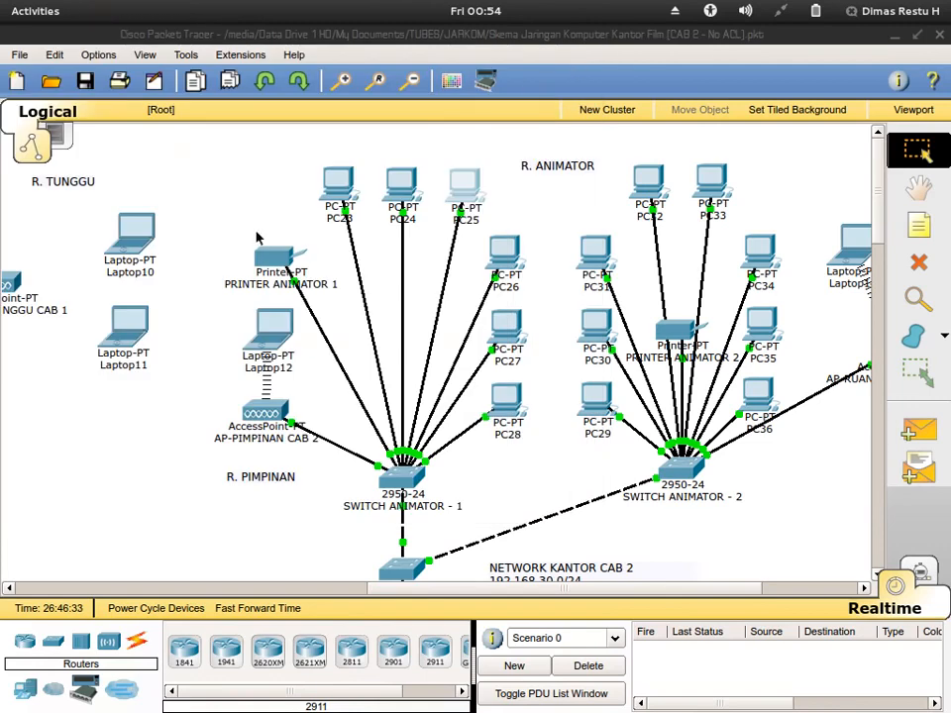
Step: Set the gateway and DNS of PRINTER ANIMATOR 1 to DHCP and close its window
left_click(270, 266)
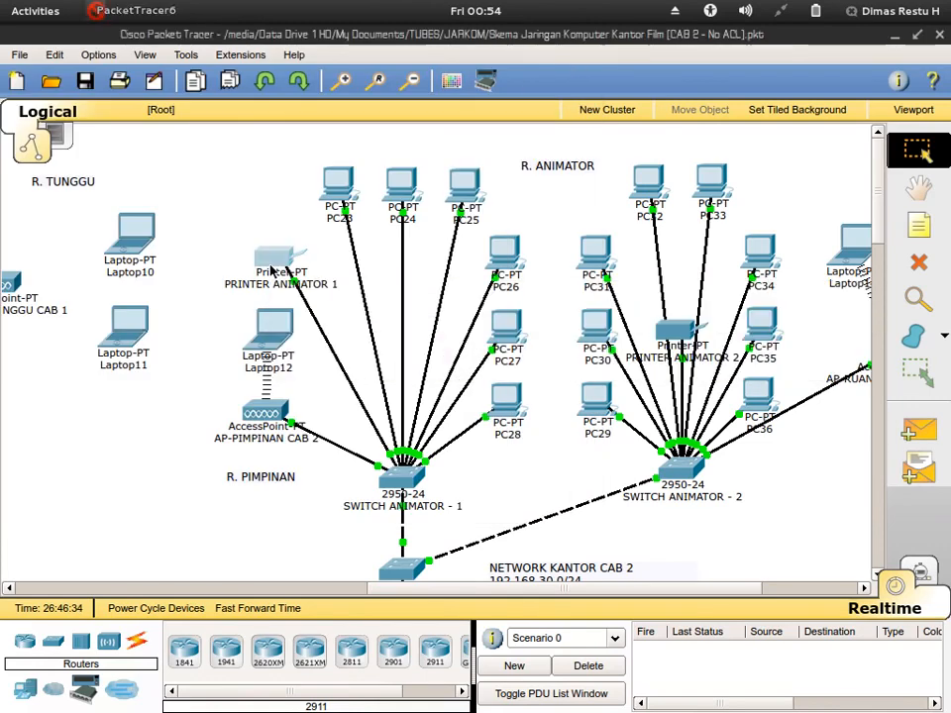
left_click(113, 85)
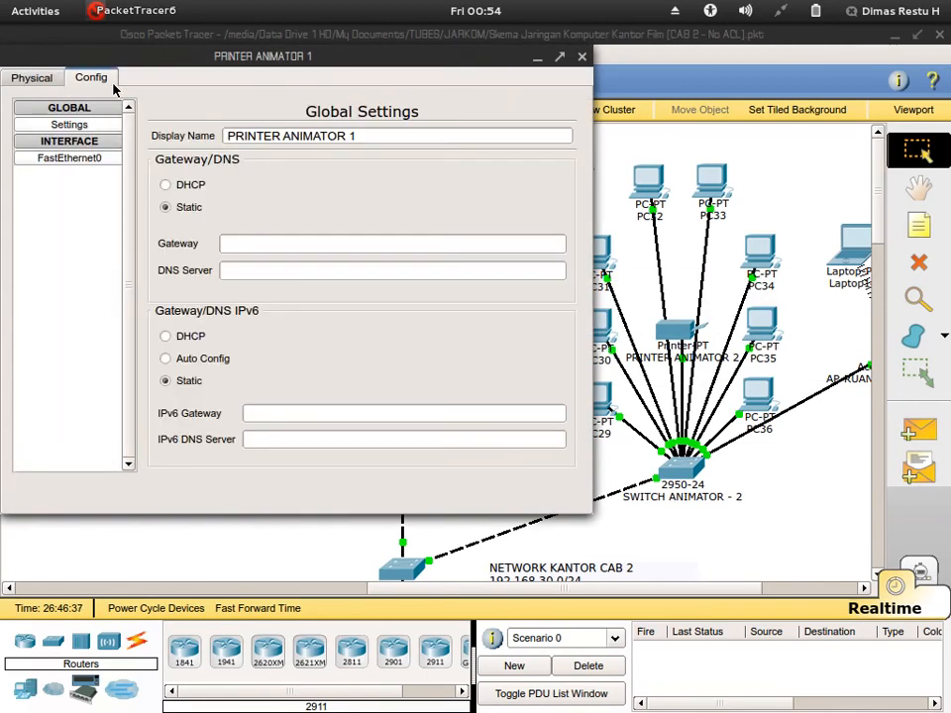
left_click(187, 187)
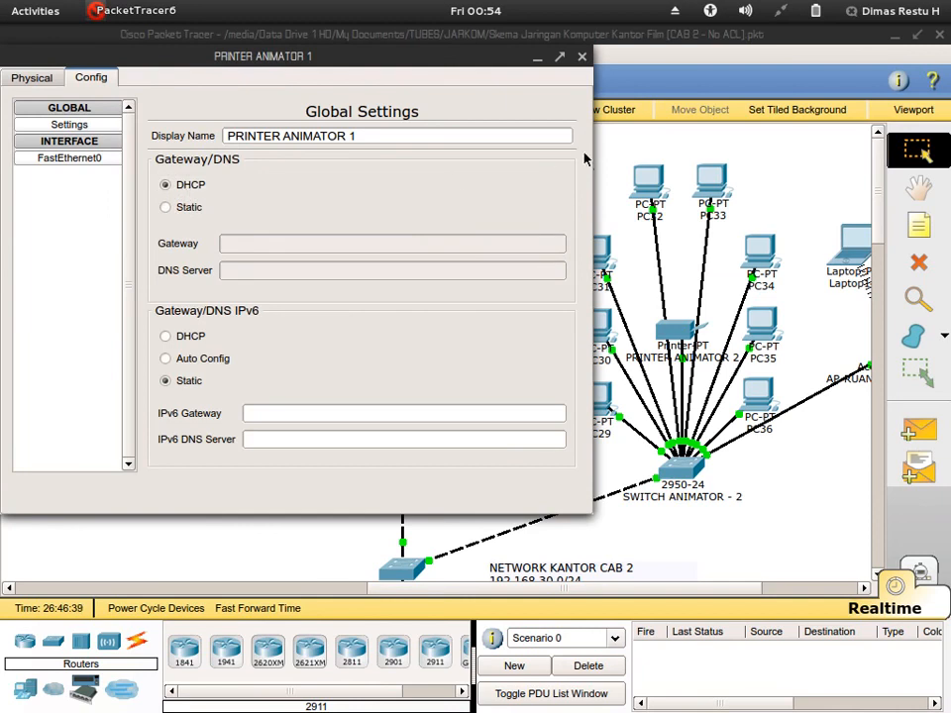
left_click(582, 59)
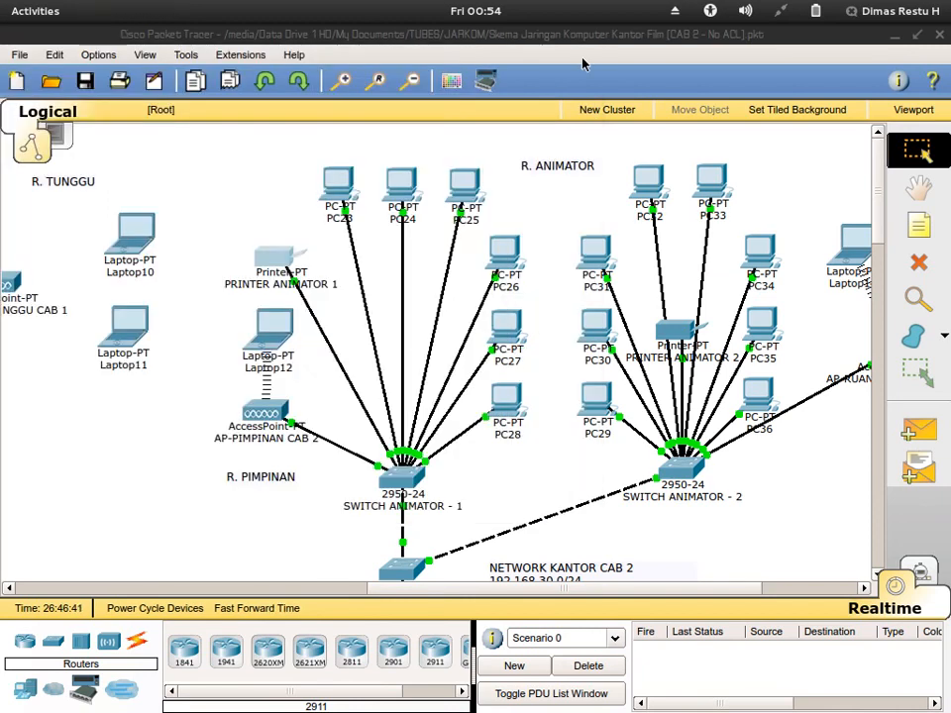
left_click(495, 247)
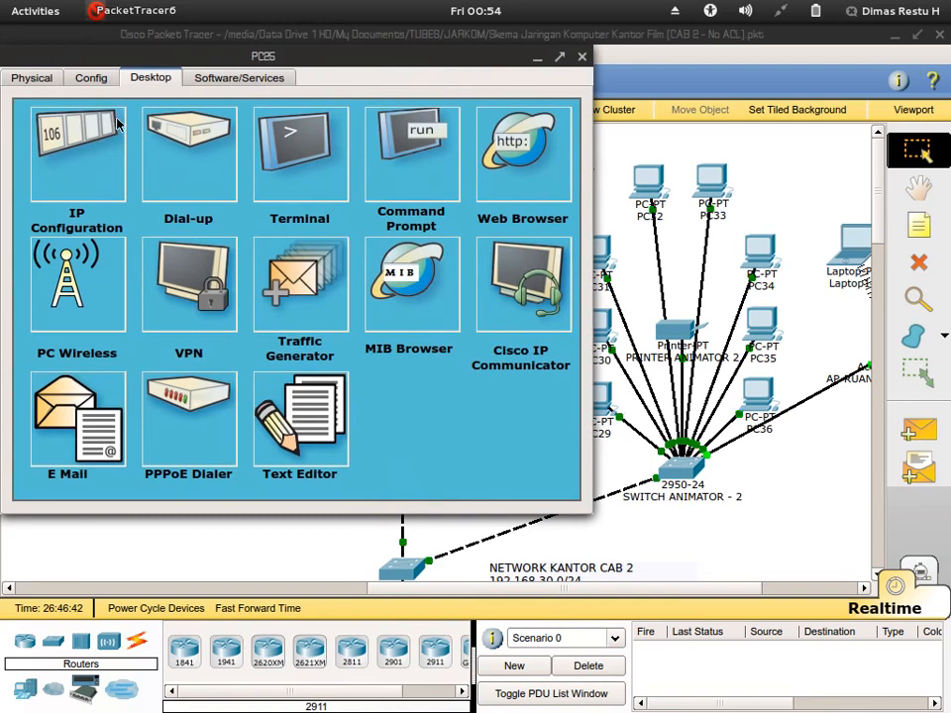
left_click(94, 80)
left_click(148, 78)
left_click(582, 56)
Step: Switch PC26's IP configuration from static to DHCP and close its window
left_click(505, 250)
left_click(91, 77)
left_click(144, 78)
left_click(76, 139)
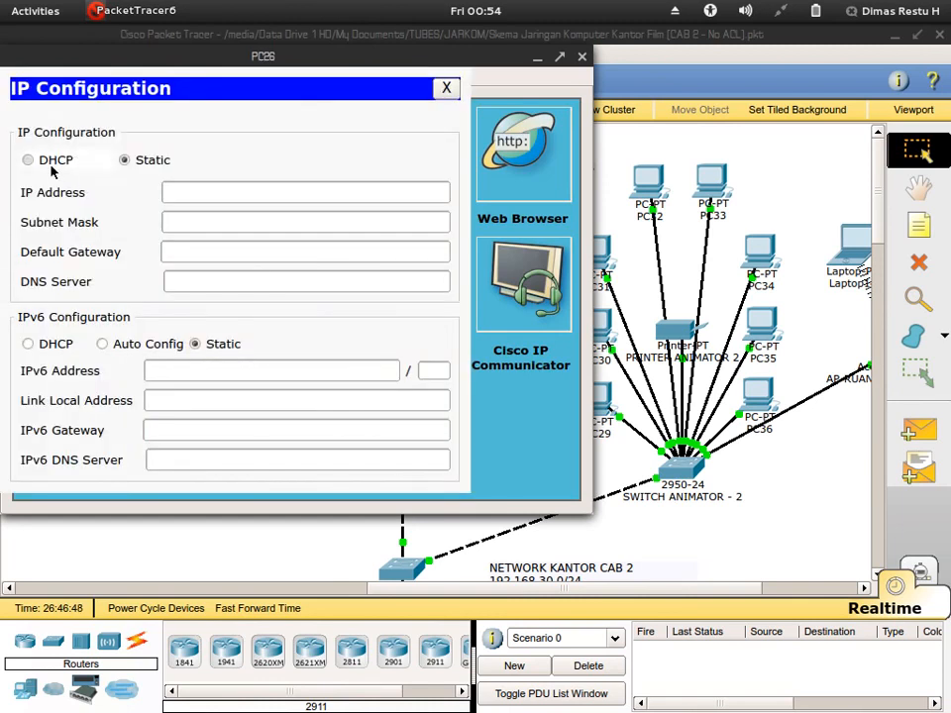
left_click(27, 159)
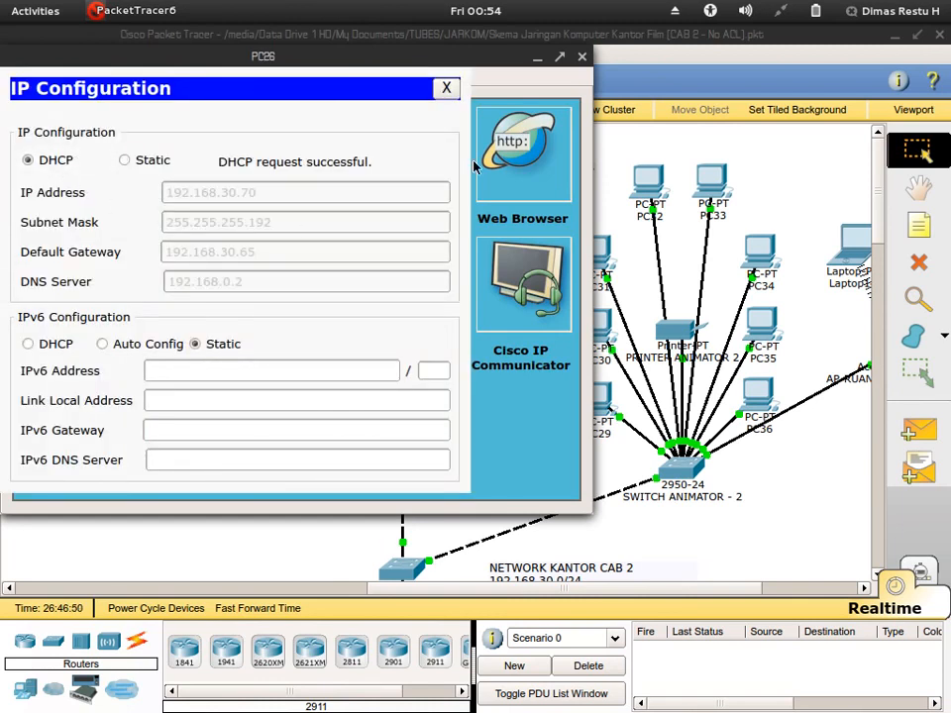
left_click(446, 88)
left_click(581, 56)
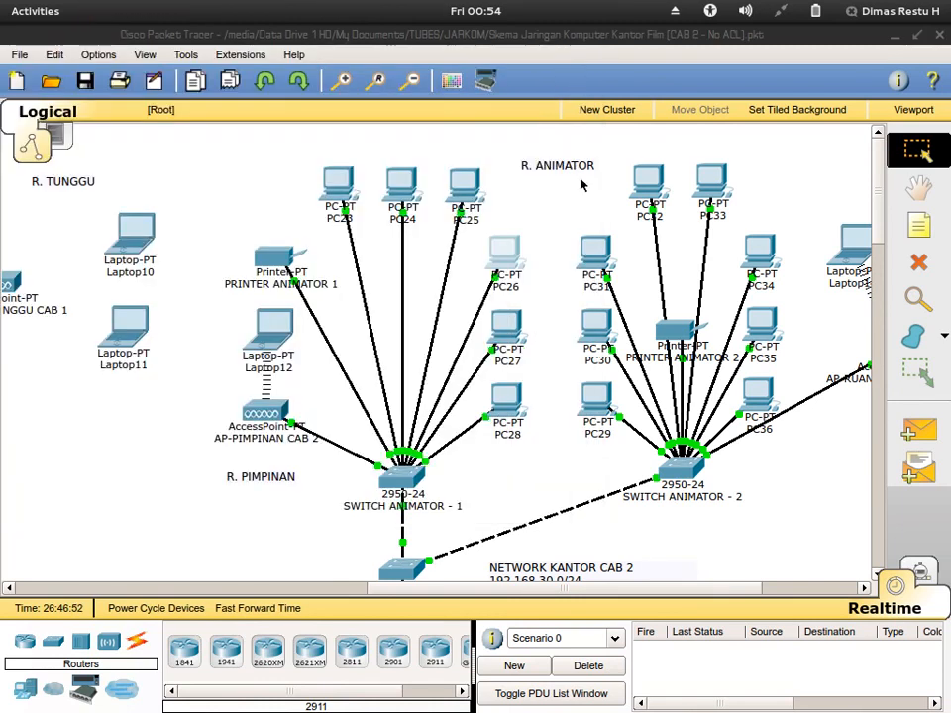
Step: Set PC27 to obtain its IP configuration through DHCP and close its window
left_click(516, 321)
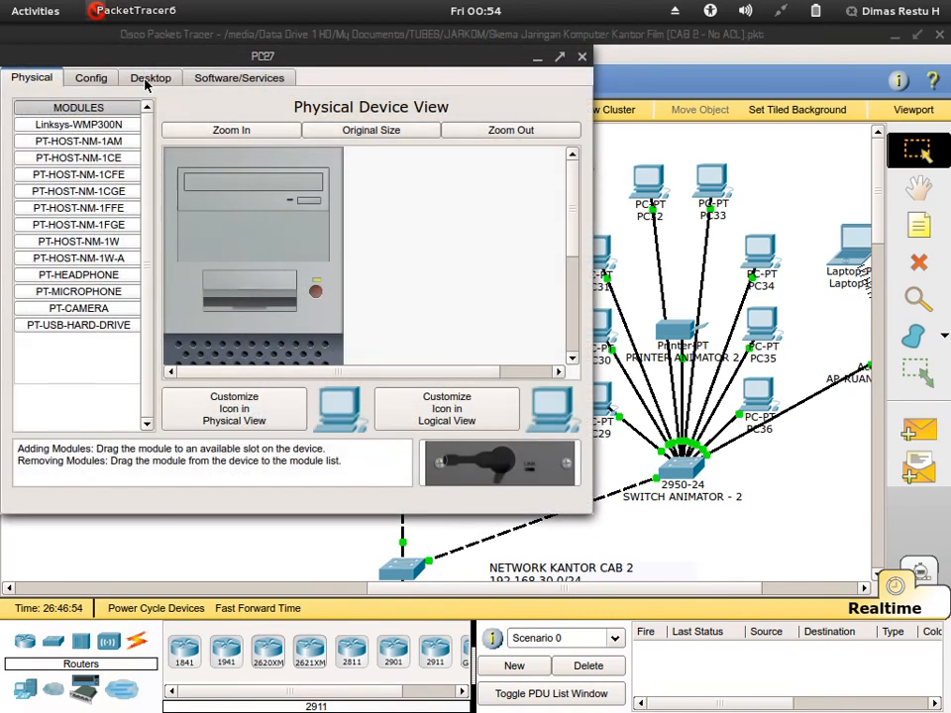
left_click(146, 77)
left_click(85, 145)
left_click(49, 161)
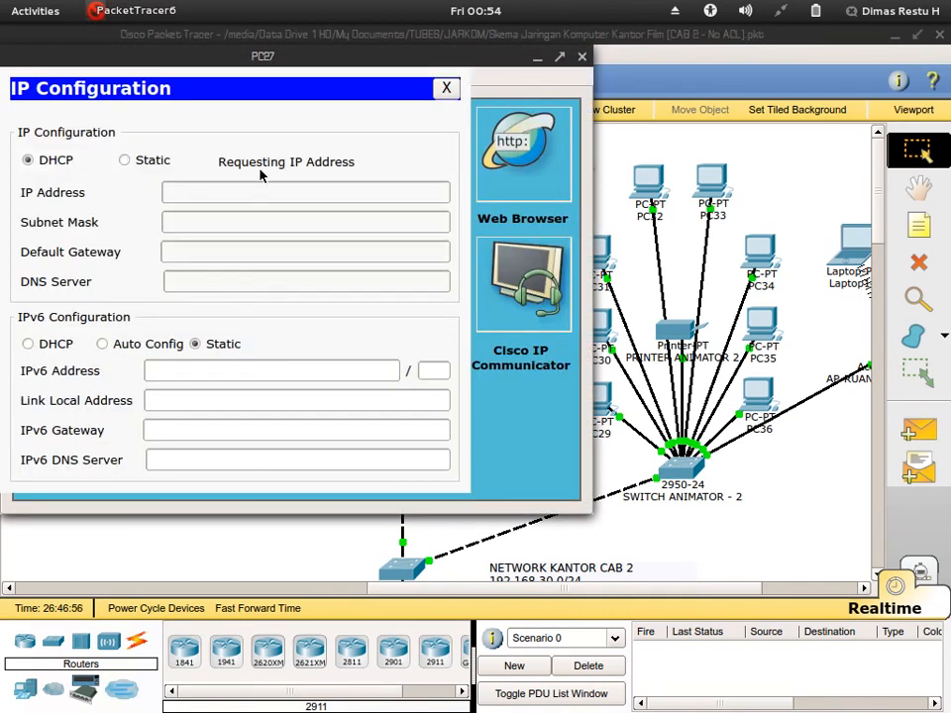
left_click(447, 88)
left_click(582, 57)
Step: Switch PC28's IP configuration to DHCP and close the device window
left_click(505, 393)
left_click(157, 79)
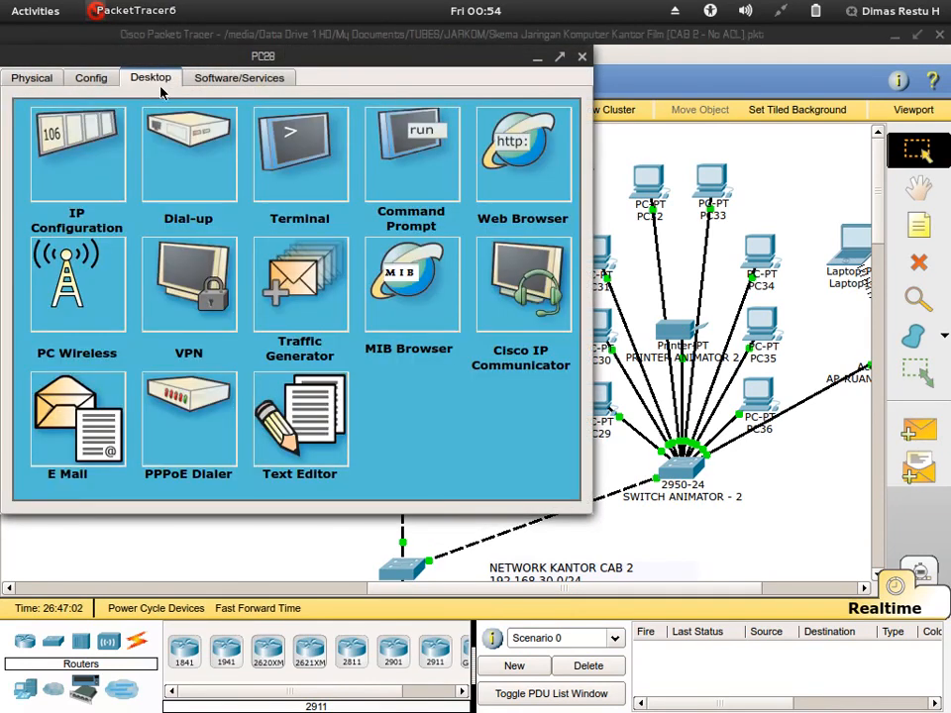
left_click(78, 122)
left_click(69, 163)
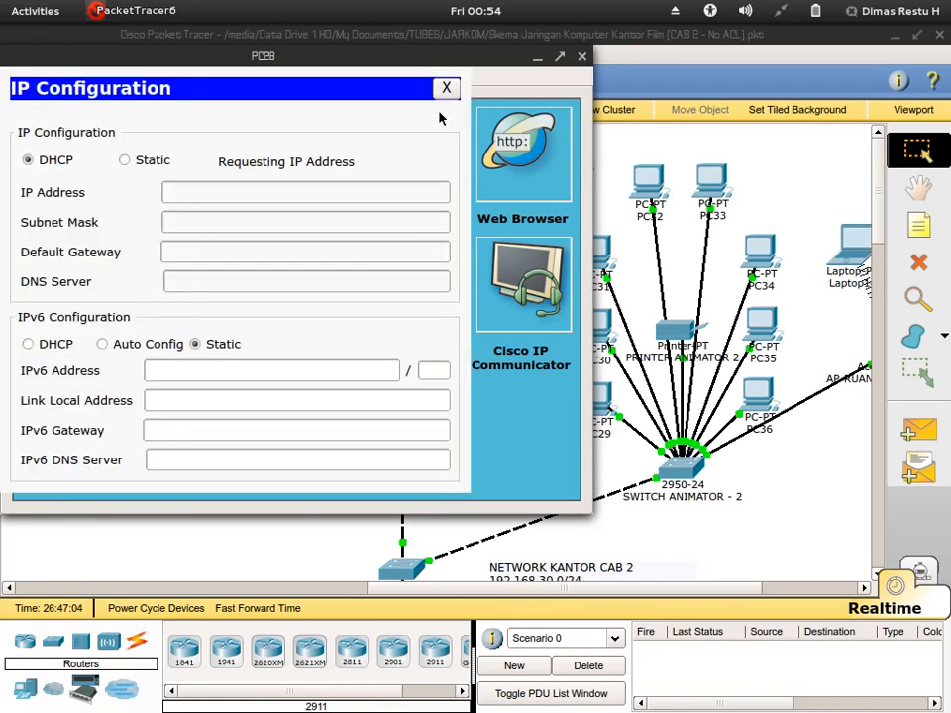
left_click(446, 88)
left_click(582, 56)
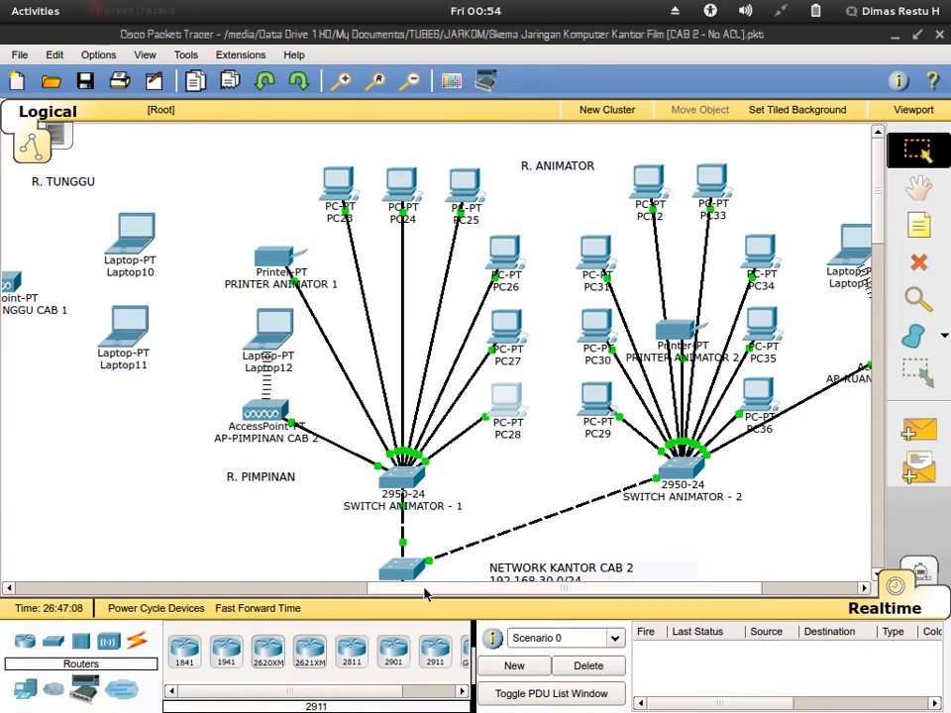
Step: Switch the IP configuration of PC32, connected to SWITCH ANIMATOR - 2, to DHCP and close its window
left_click_drag(424, 592, 545, 585)
left_click(428, 203)
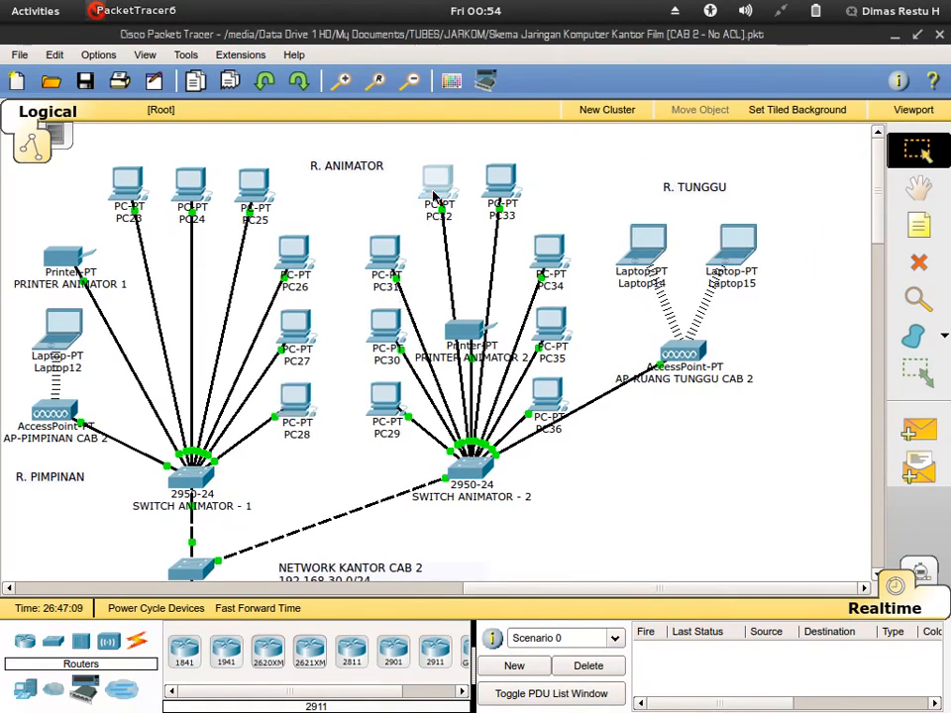
left_click(158, 79)
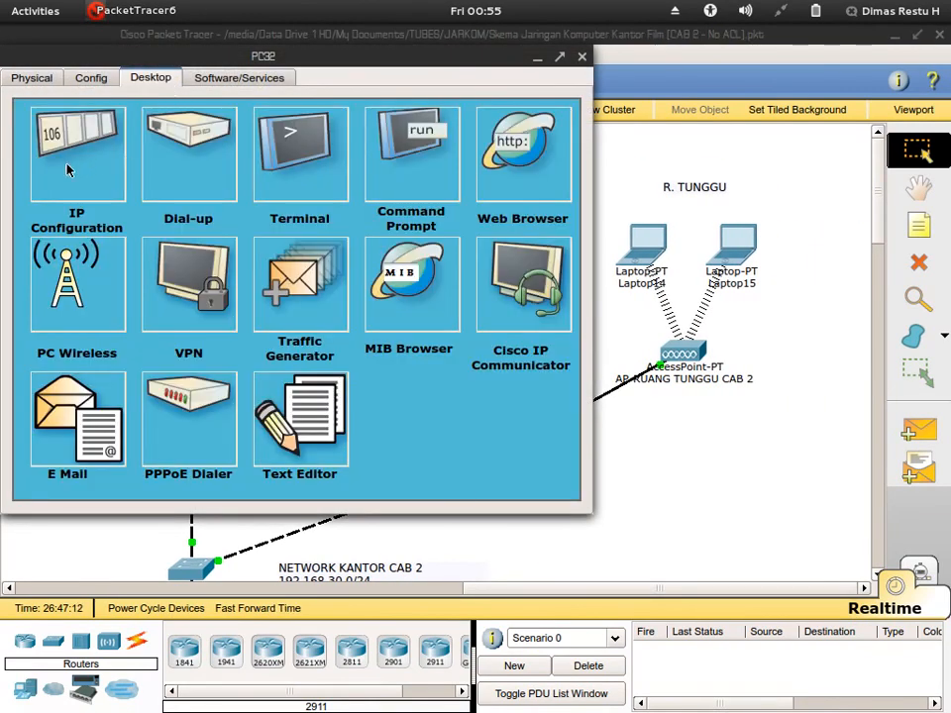
left_click(77, 121)
left_click(30, 159)
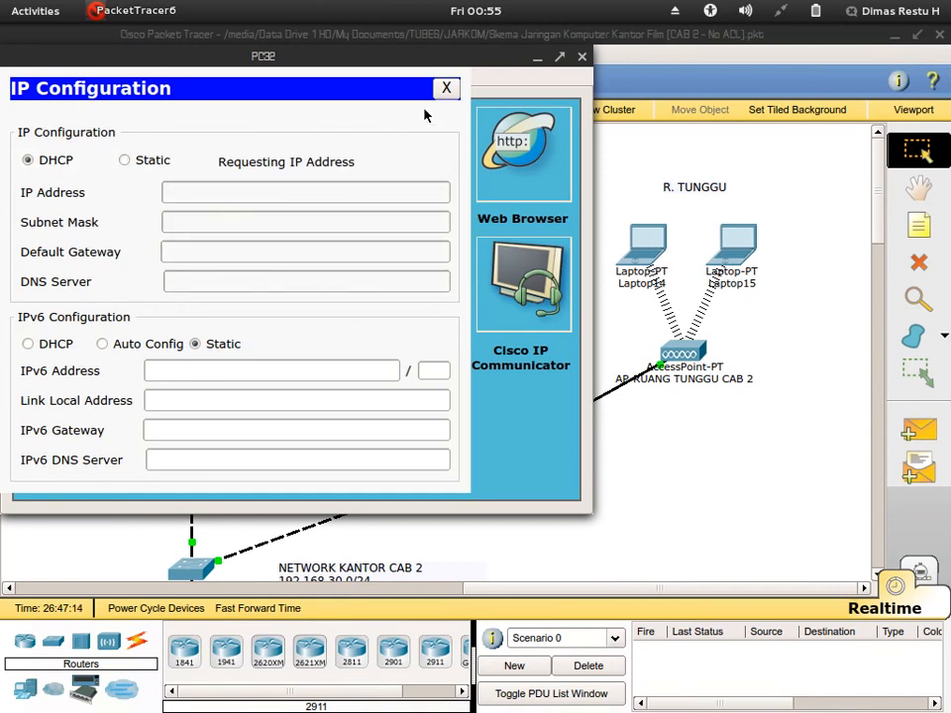
left_click(446, 88)
left_click(581, 56)
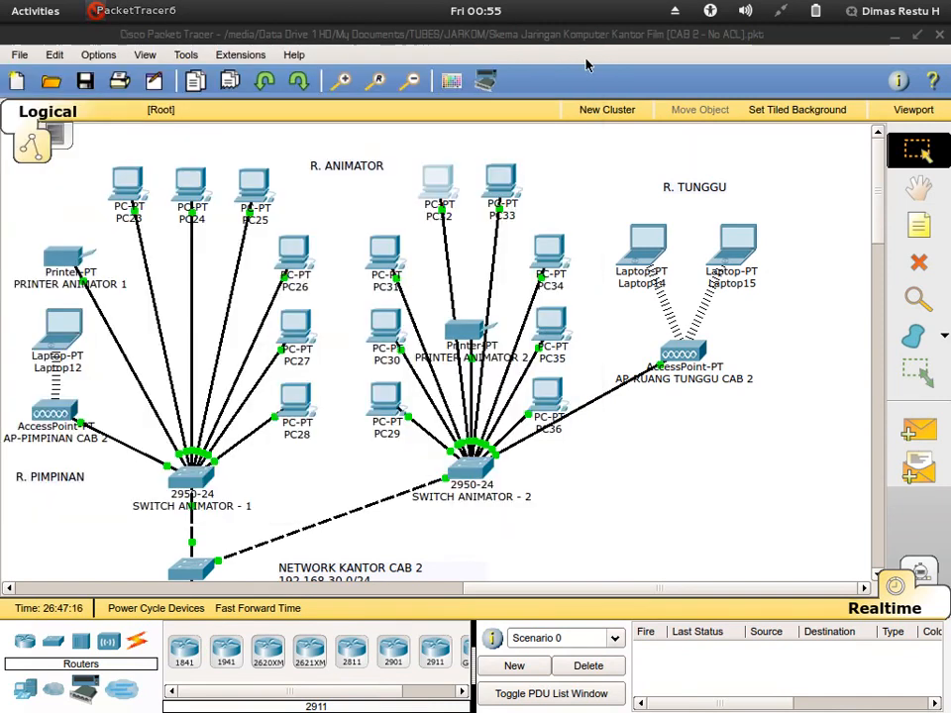
Step: Switch PC31's IP configuration from static to DHCP and close its window
mouse_move(498, 185)
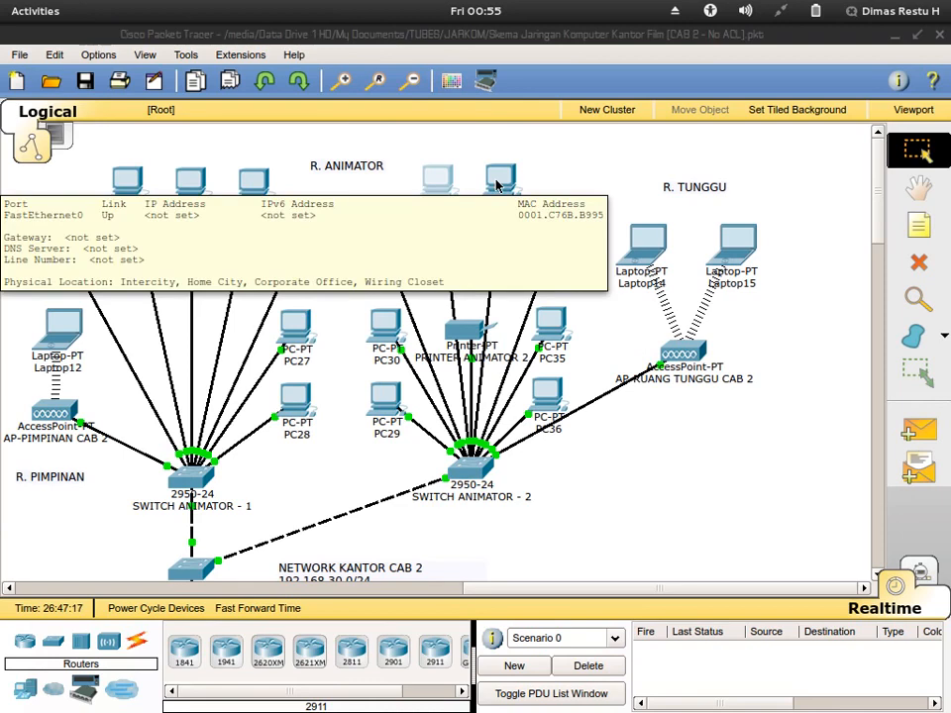
left_click(387, 253)
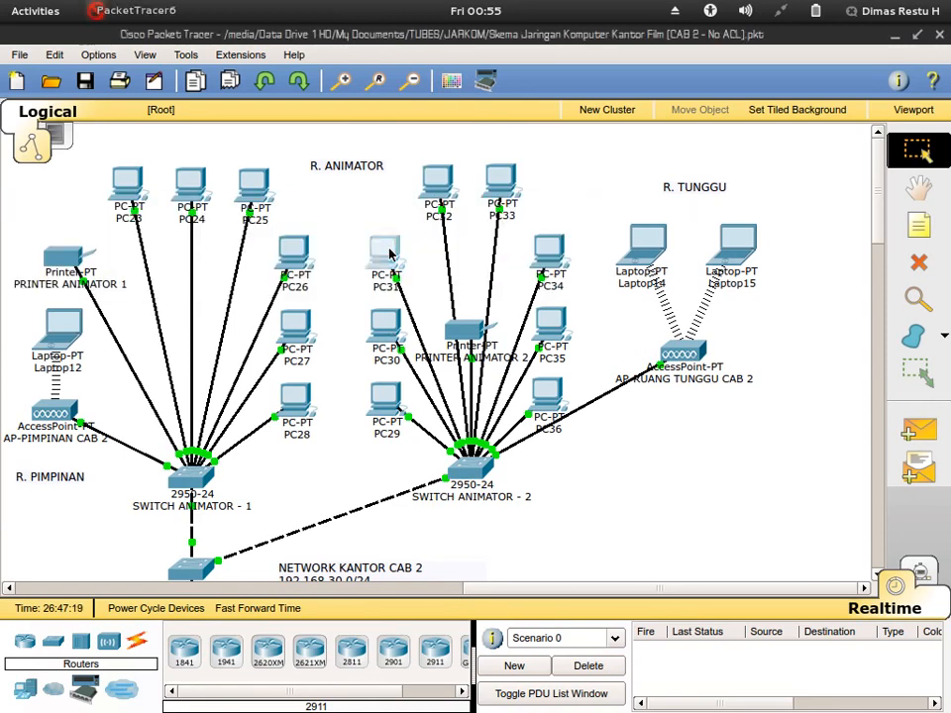
left_click(149, 77)
left_click(71, 149)
left_click(57, 160)
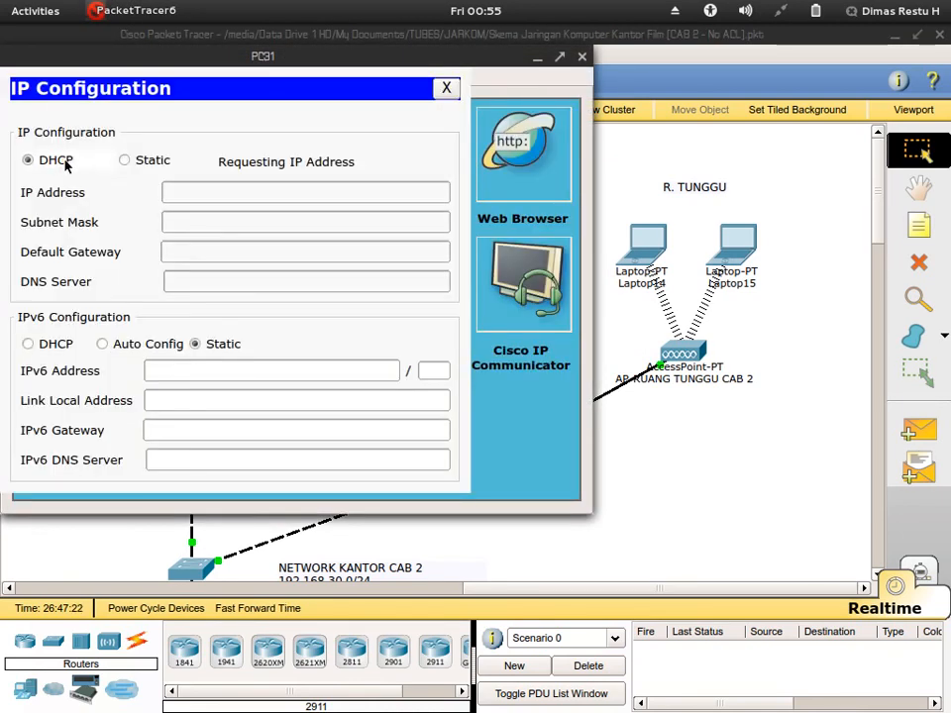
left_click(451, 90)
left_click(582, 57)
Step: Set PC30 to obtain its IP configuration through DHCP and close its window
left_click(286, 249)
left_click(83, 79)
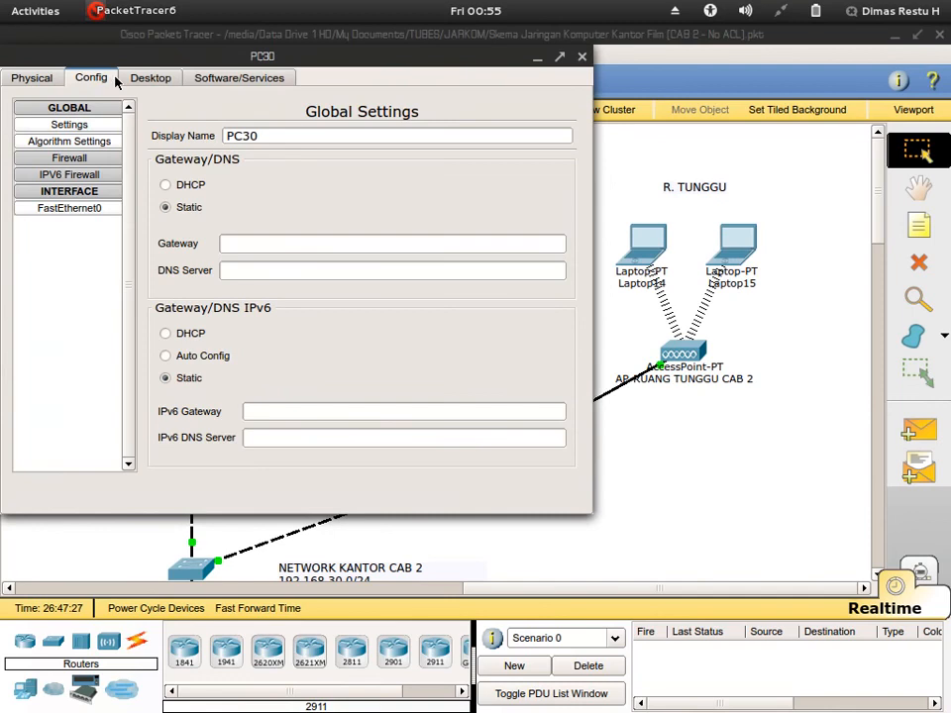
left_click(151, 79)
left_click(87, 170)
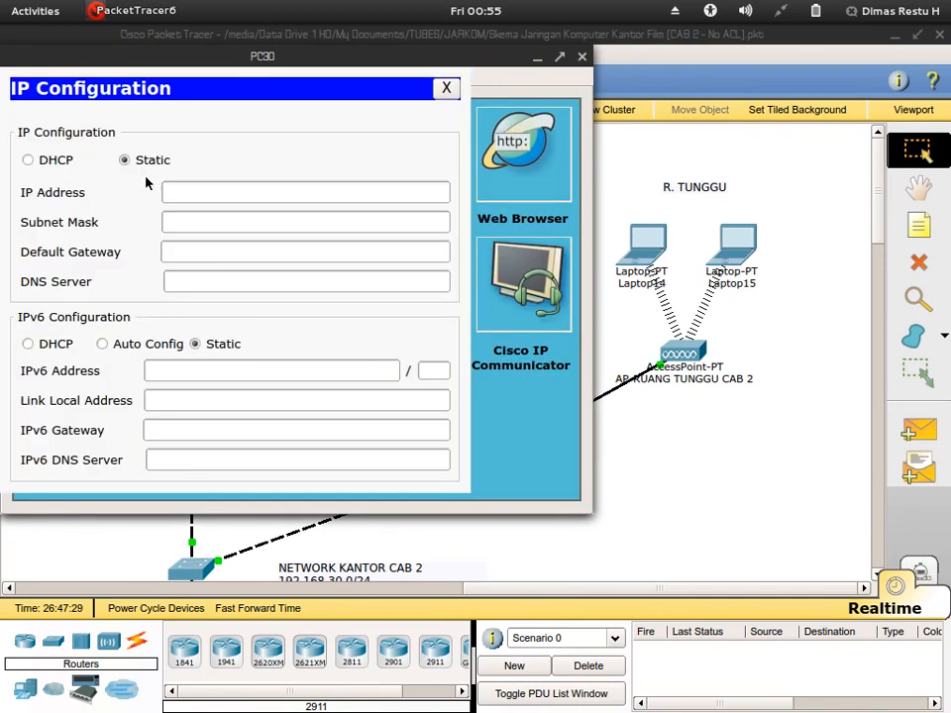
left_click(49, 160)
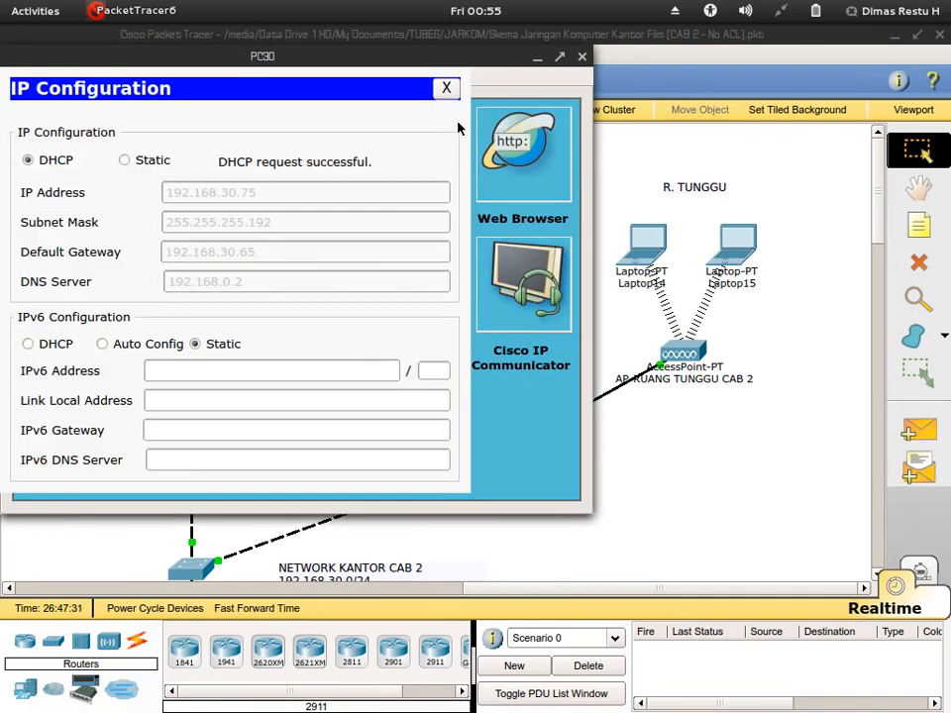
left_click(446, 87)
left_click(581, 57)
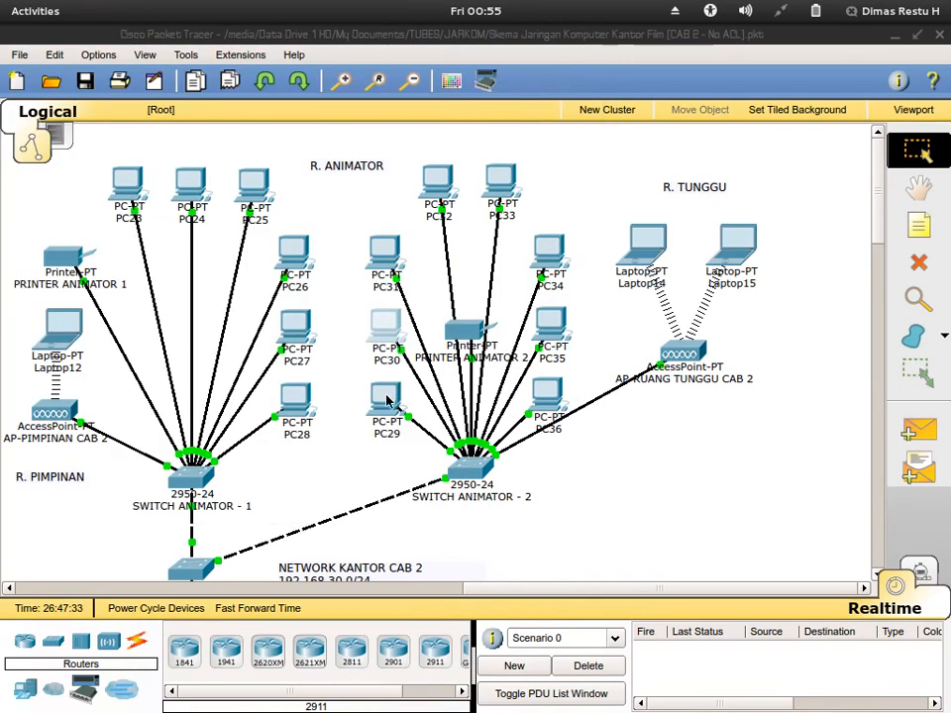
Step: Switch PC29's IP configuration to DHCP and close the device window
left_click(386, 399)
left_click(90, 77)
left_click(152, 79)
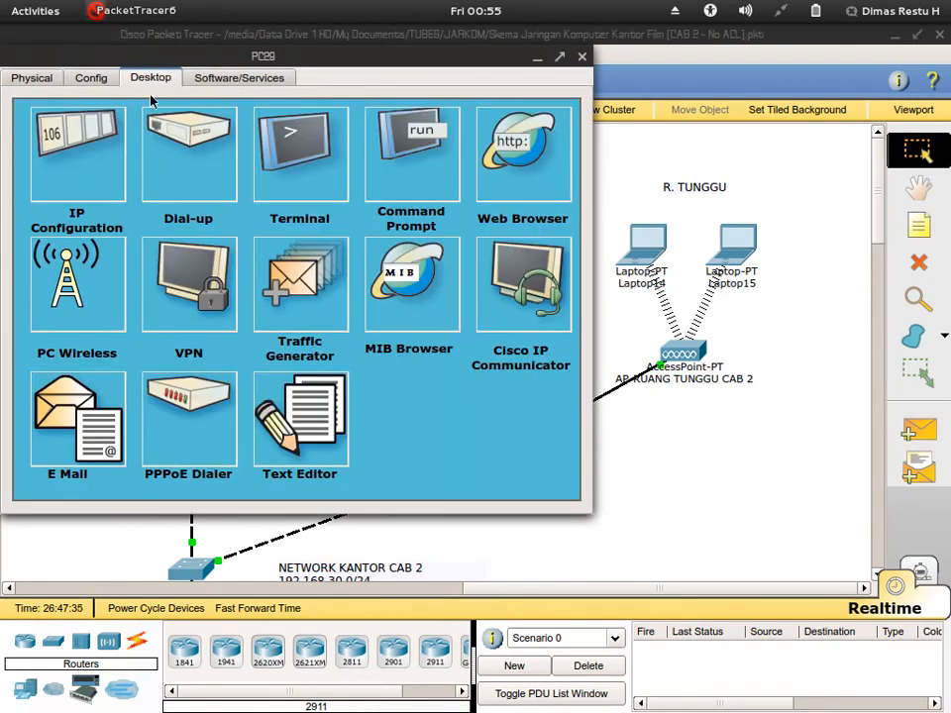
left_click(77, 124)
left_click(55, 161)
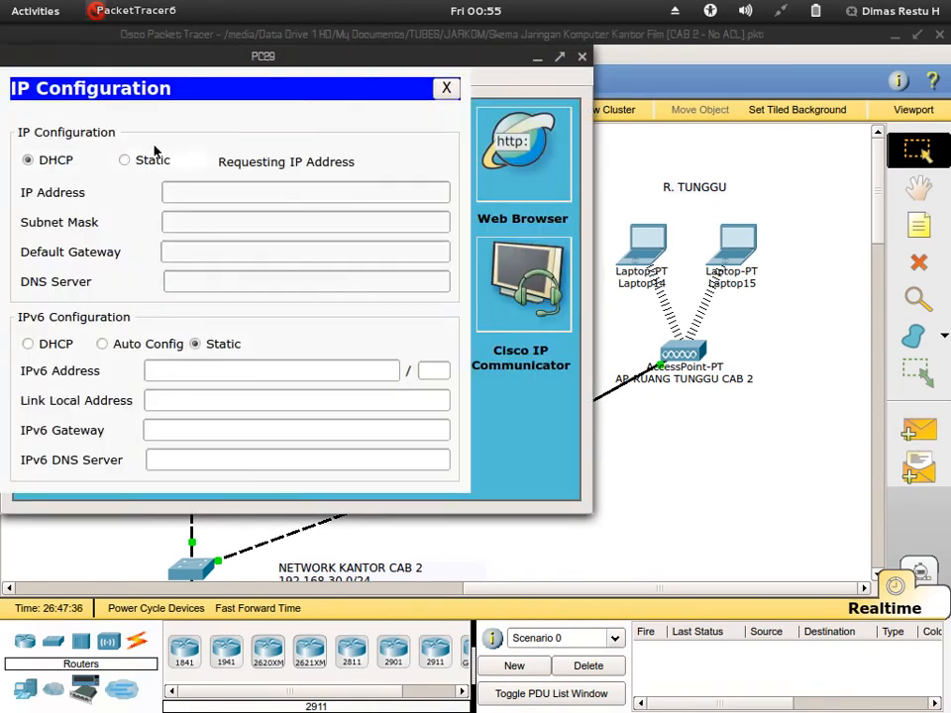
left_click(457, 91)
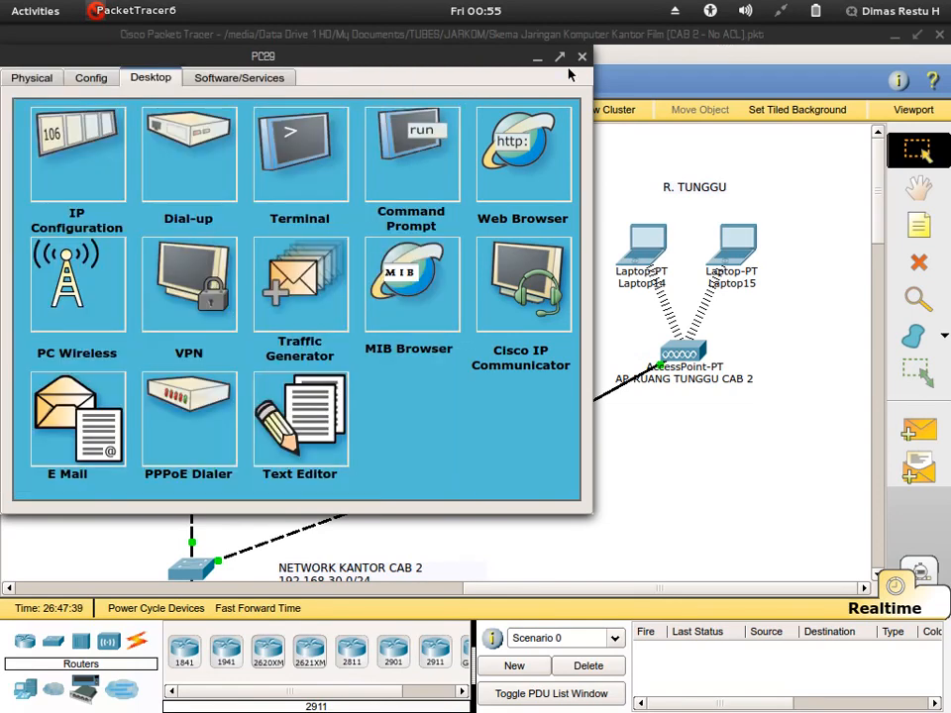
left_click(581, 56)
Step: Switch PC36's IP configuration from static to DHCP and close its window
double_click(544, 404)
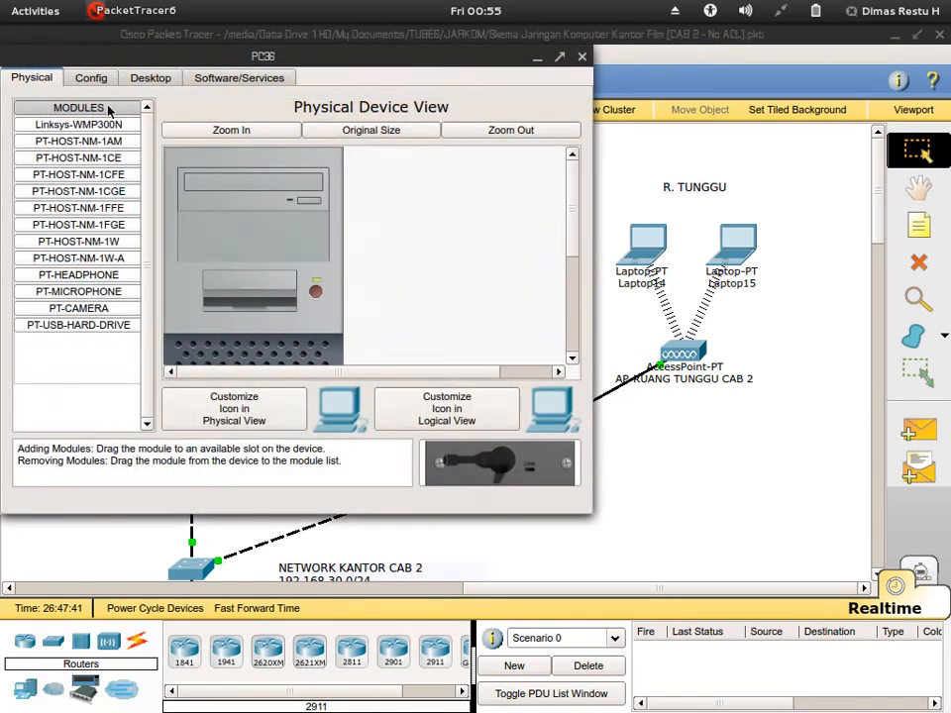
left_click(151, 78)
left_click(85, 151)
left_click(29, 160)
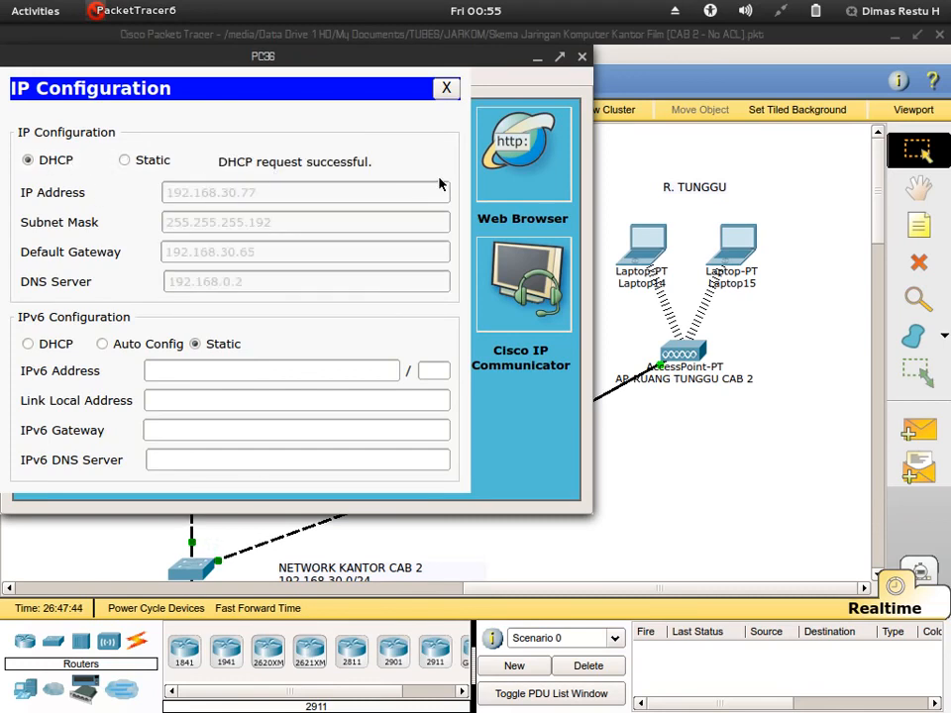
left_click(446, 90)
left_click(581, 56)
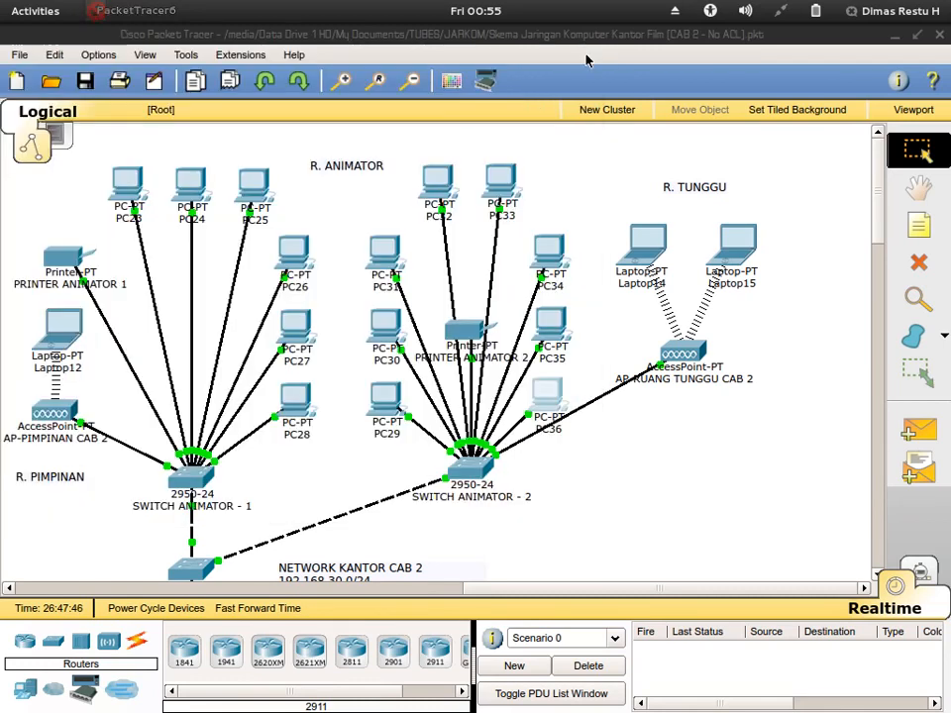
Step: Set PC35's IP configuration to DHCP and close its window
left_click(540, 342)
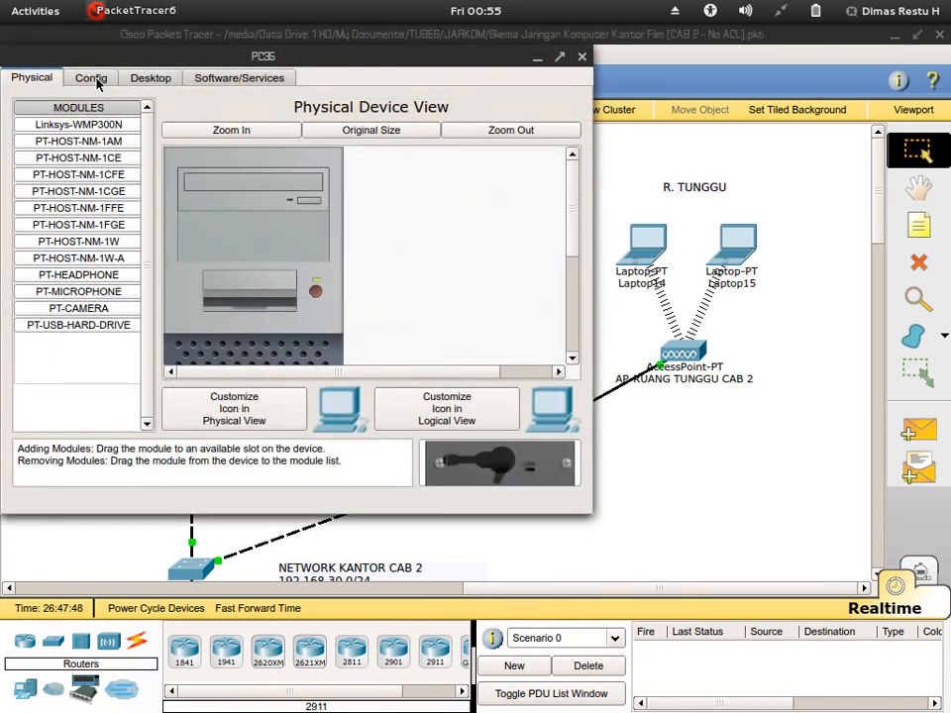
left_click(139, 79)
left_click(93, 156)
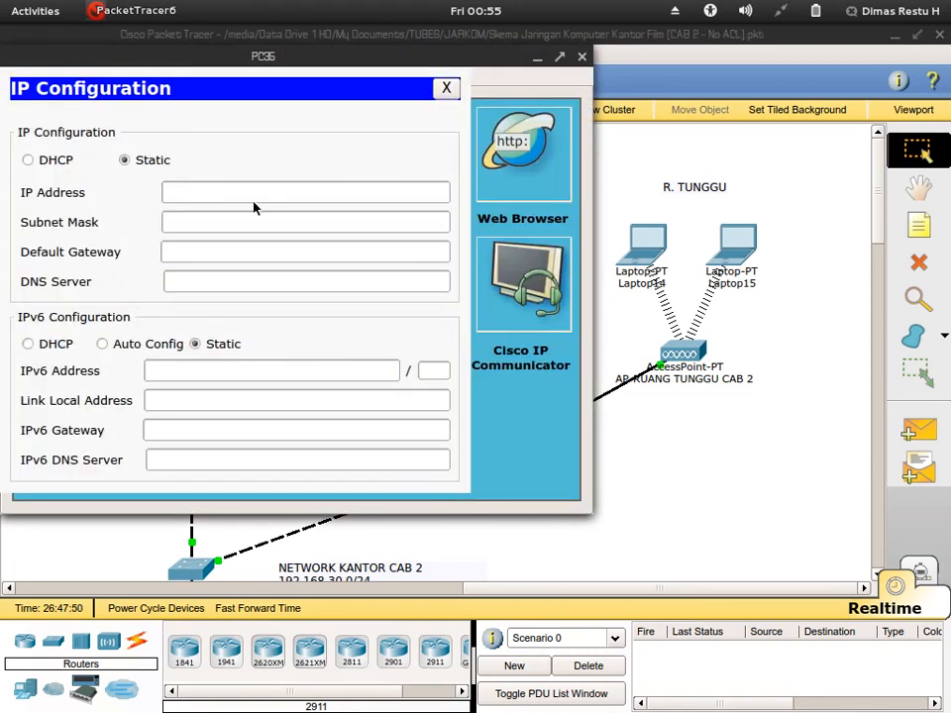
left_click(28, 159)
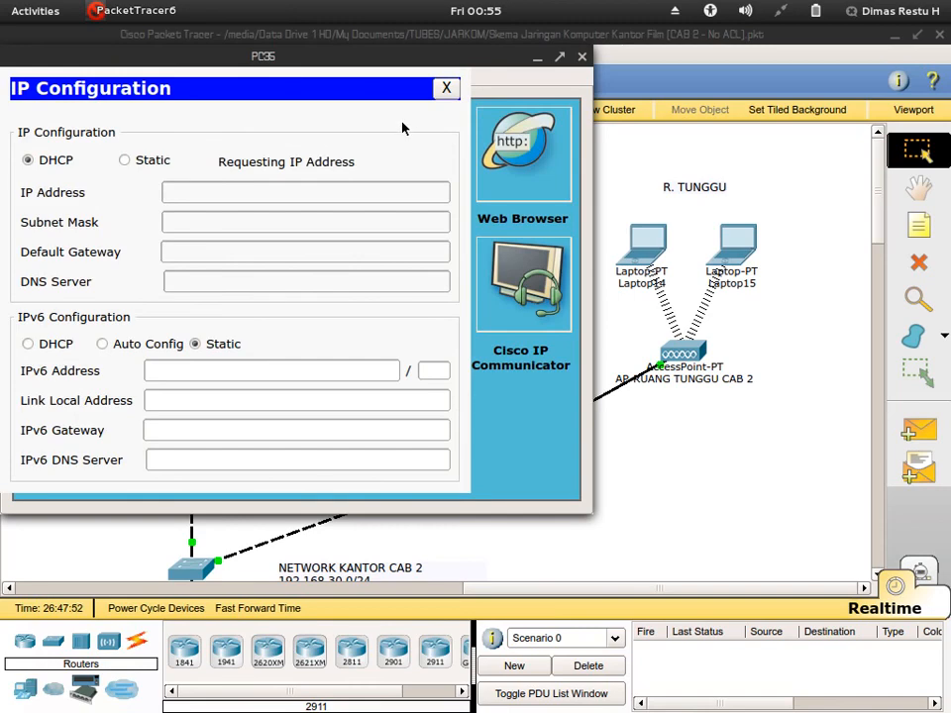
left_click(445, 89)
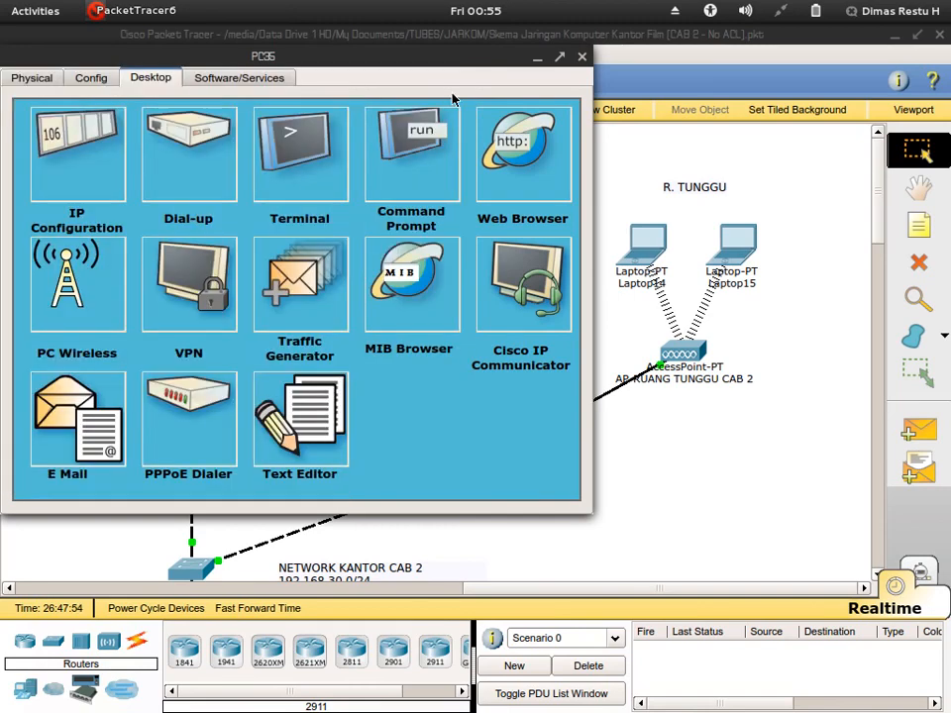
left_click(582, 57)
Step: Switch PC34's IP configuration from static to DHCP and close its window
left_click(551, 278)
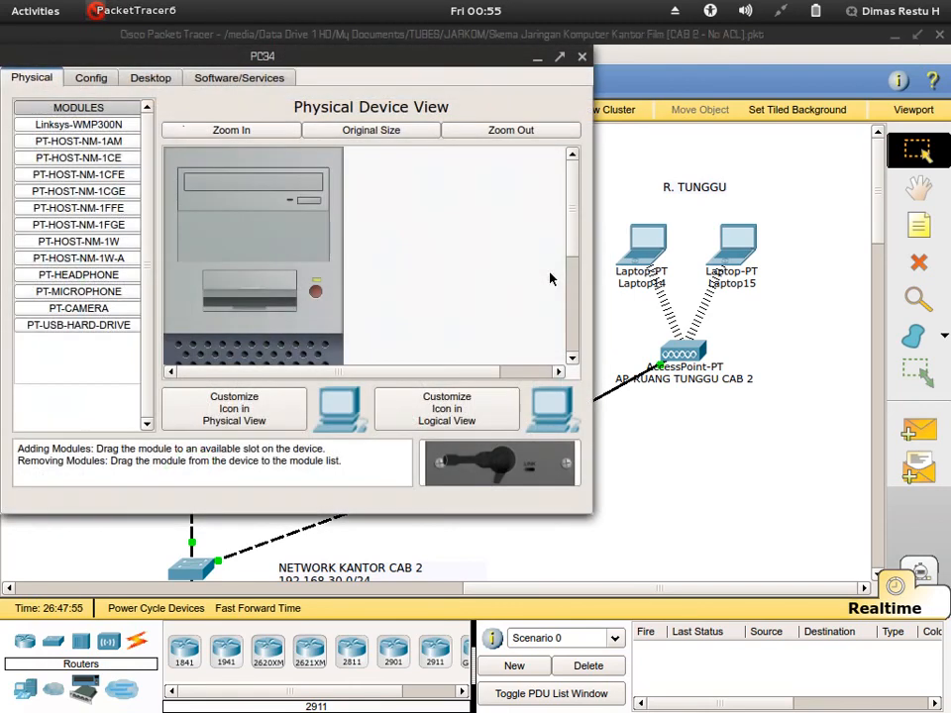
left_click(148, 81)
left_click(89, 139)
left_click(71, 159)
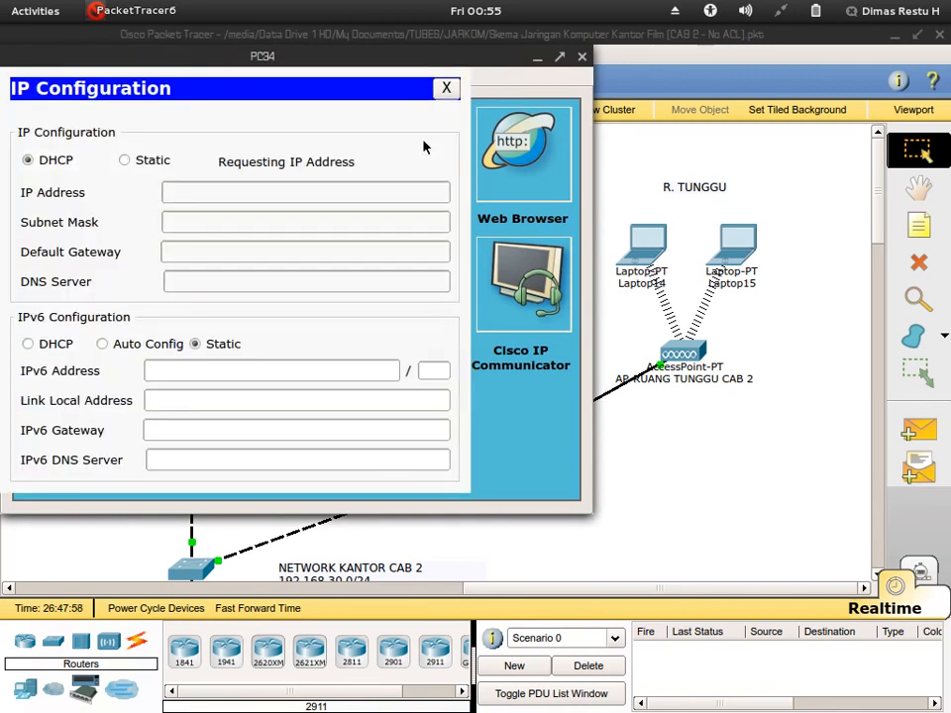
left_click(445, 87)
left_click(582, 57)
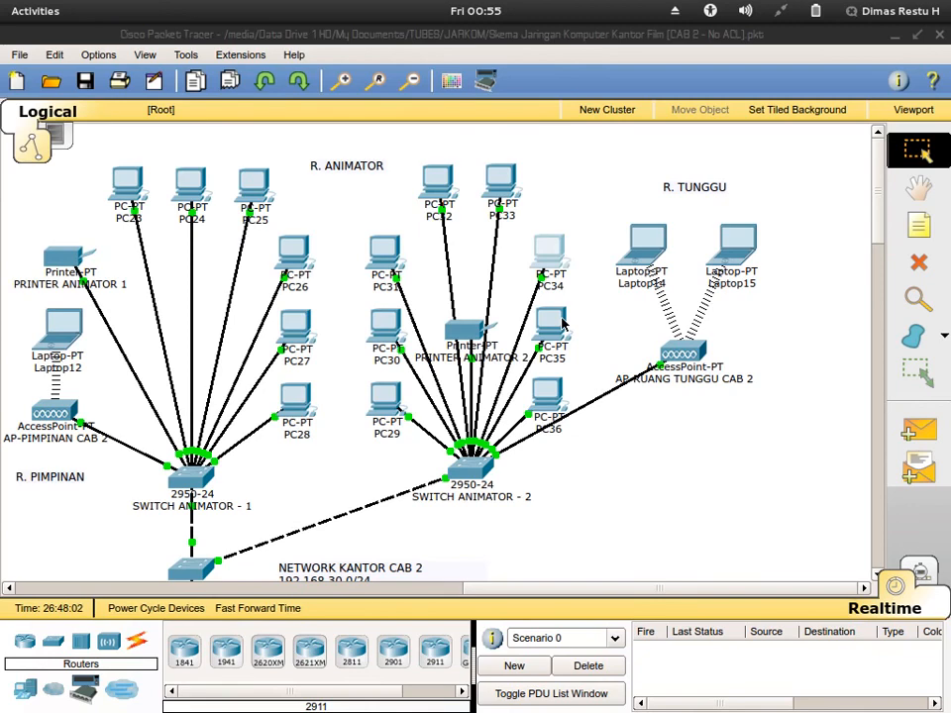
Step: Set PRINTER ANIMATOR 2's gateway and DNS settings to DHCP and close its window
mouse_move(550, 386)
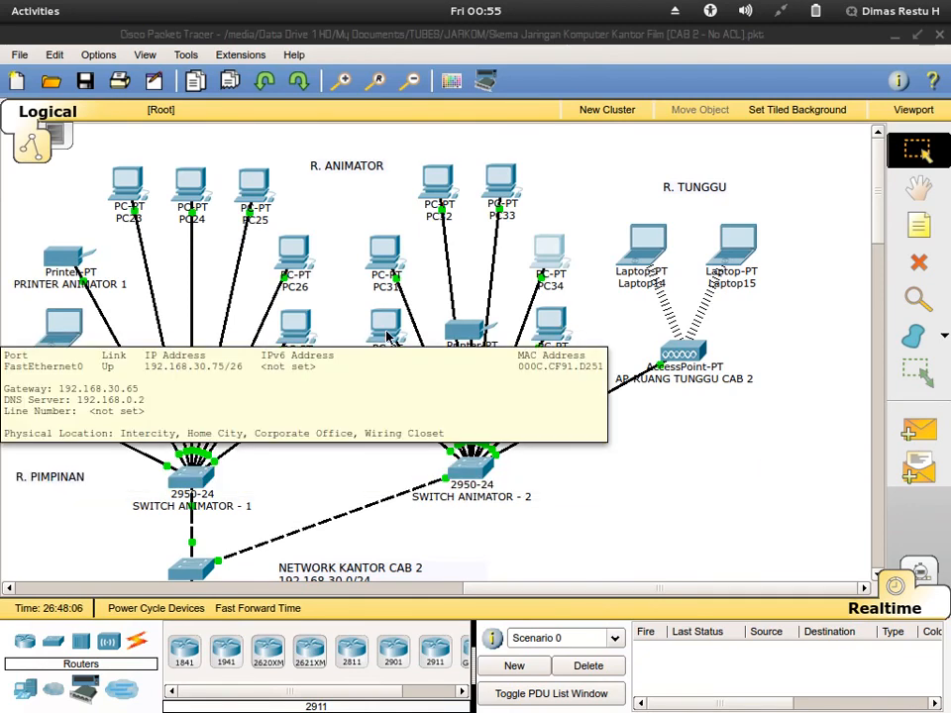
left_click(442, 338)
left_click(91, 78)
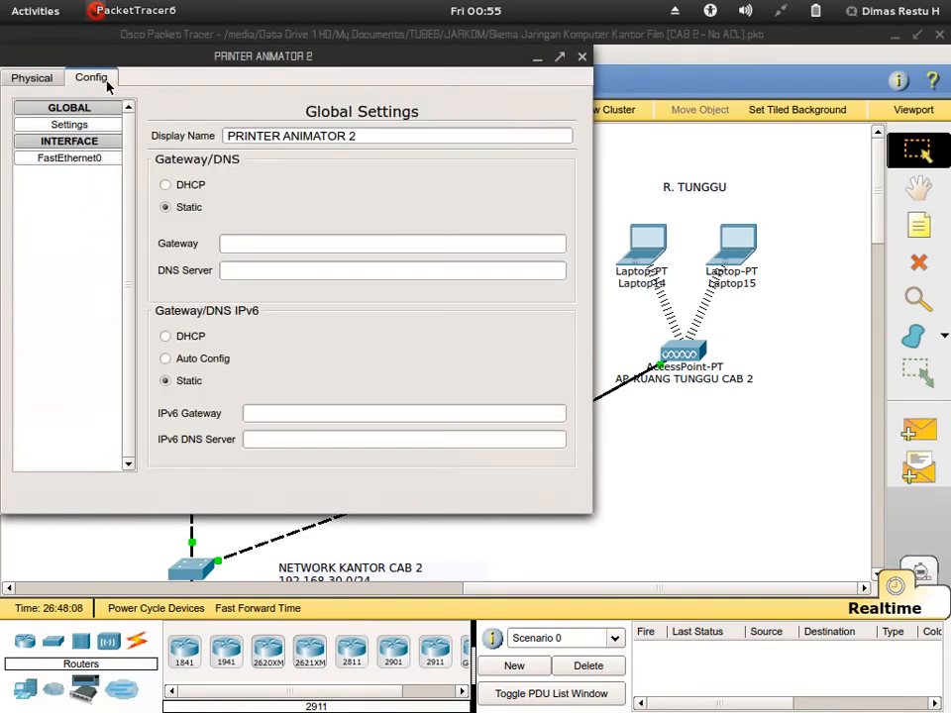
left_click(193, 185)
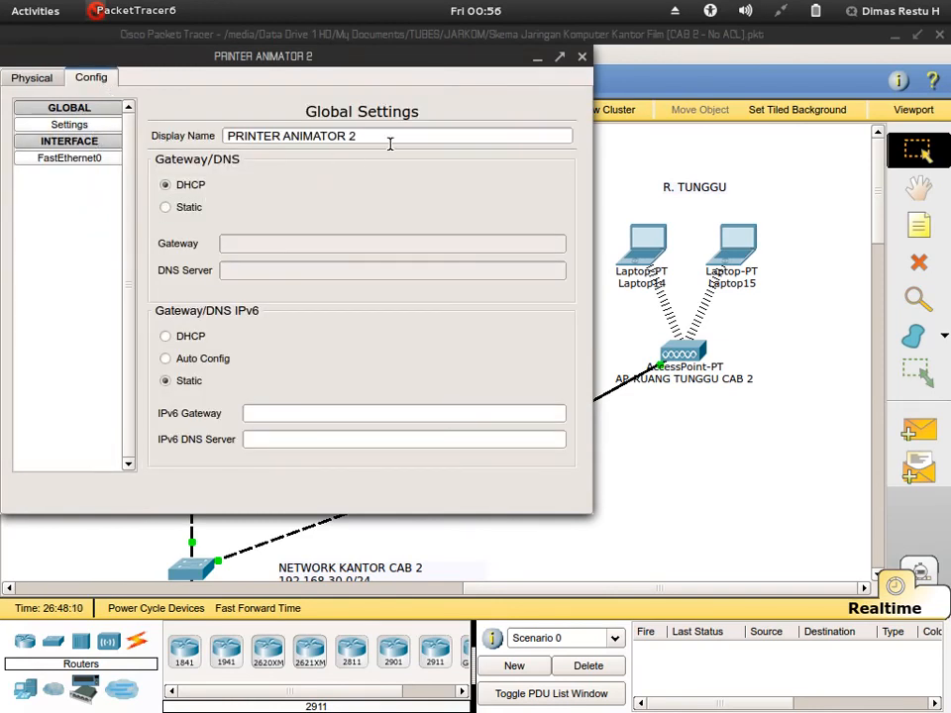
left_click(35, 77)
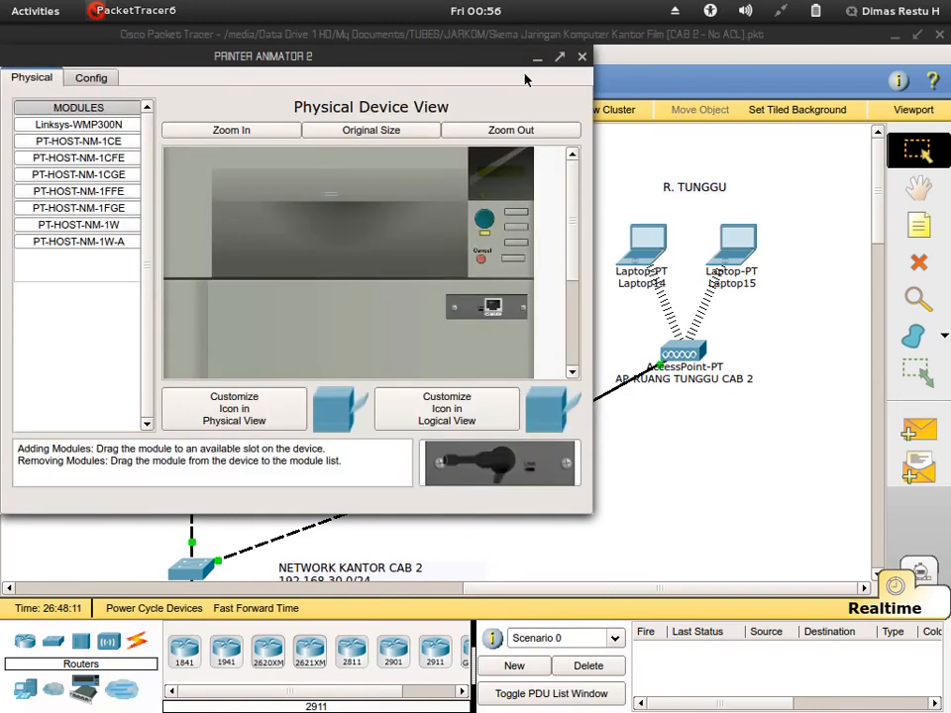
left_click(582, 57)
scroll(700, 193, "down", 7)
scroll(700, 193, "up", 2)
scroll(698, 197, "down", 3)
left_click(615, 315)
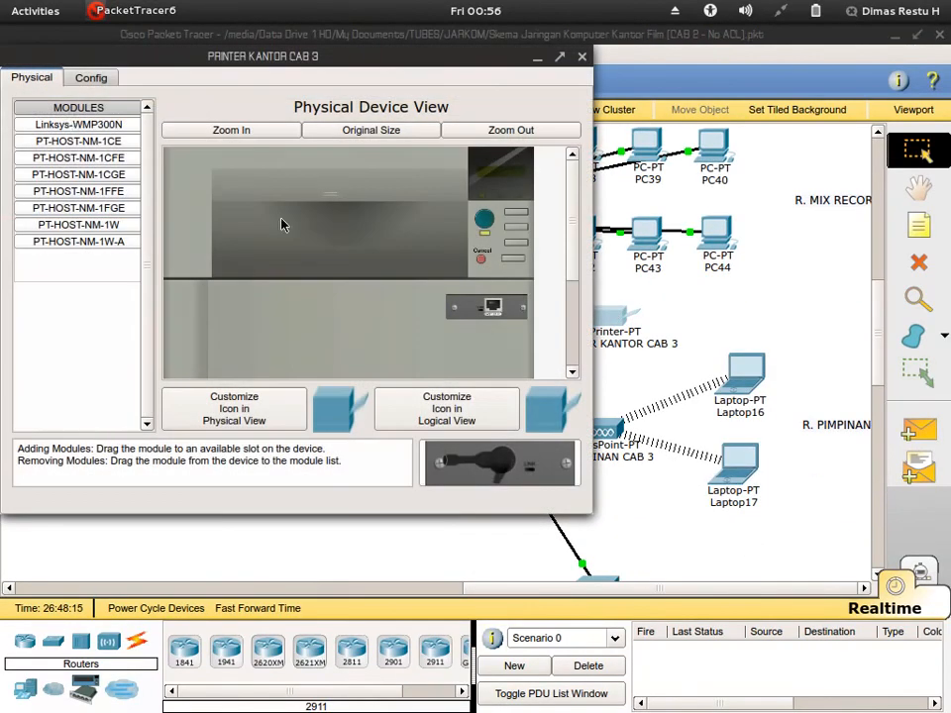
left_click(87, 77)
left_click(583, 57)
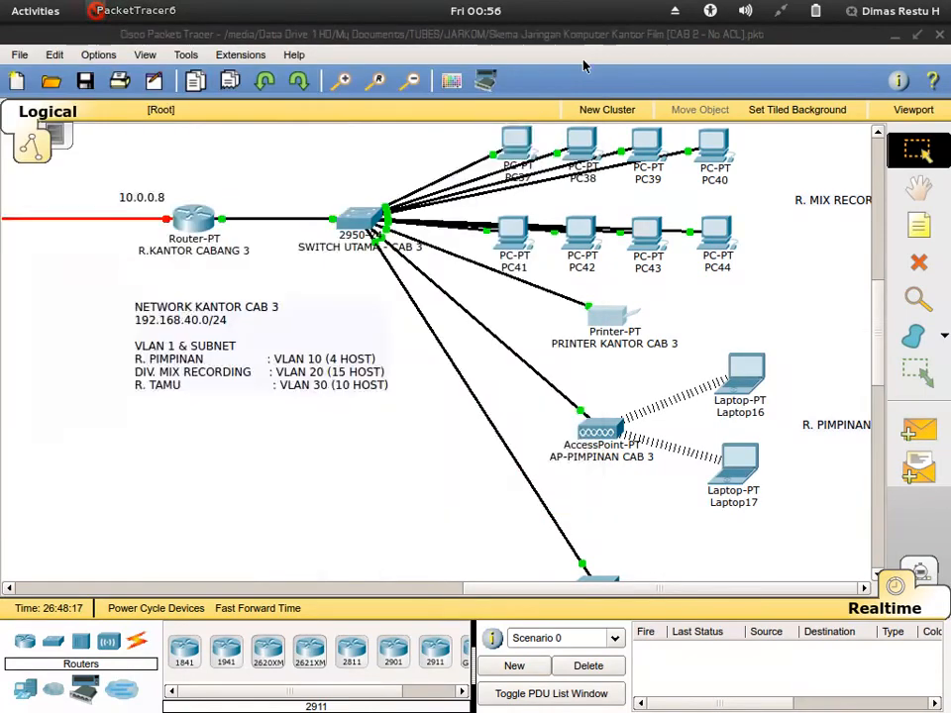
scroll(624, 177, "up", 6)
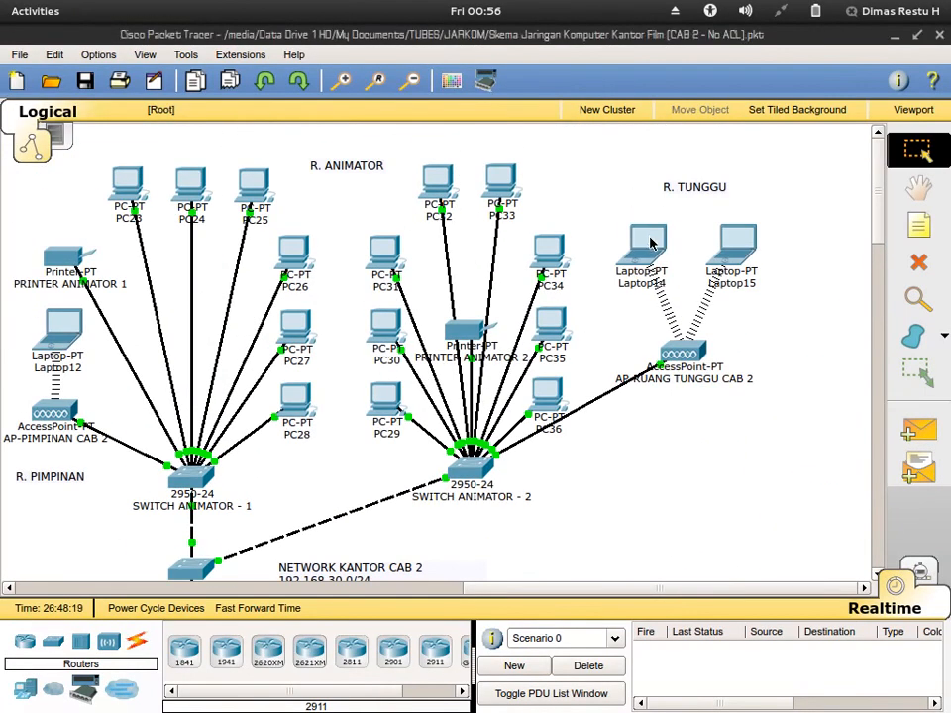
Step: Check Laptop14's IP configuration in the R. TUNGGU area and close its window
left_click(646, 239)
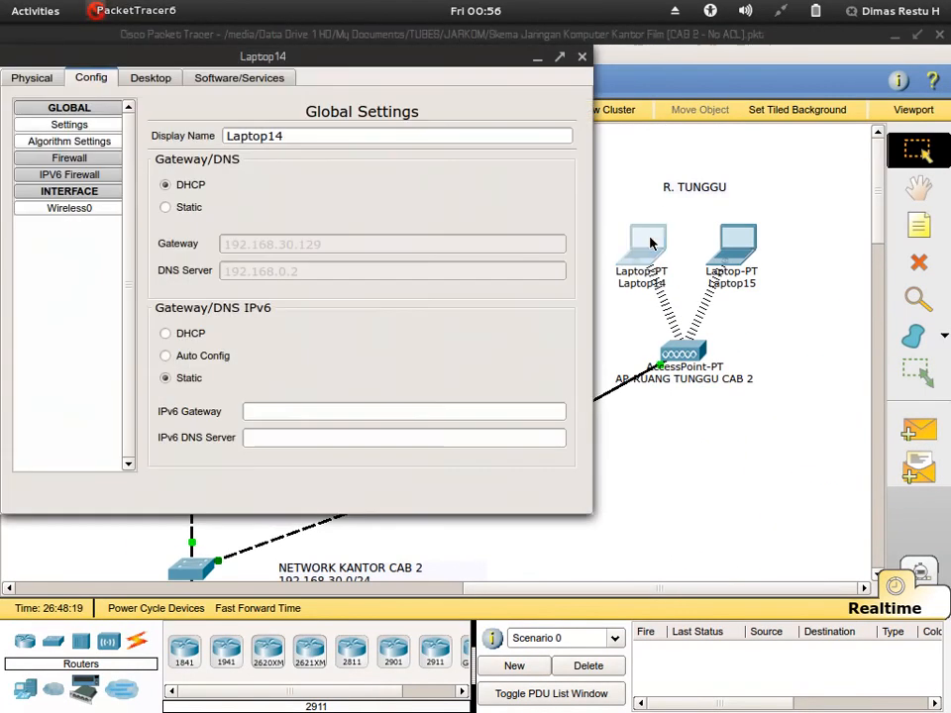
left_click(166, 79)
left_click(66, 115)
left_click(445, 88)
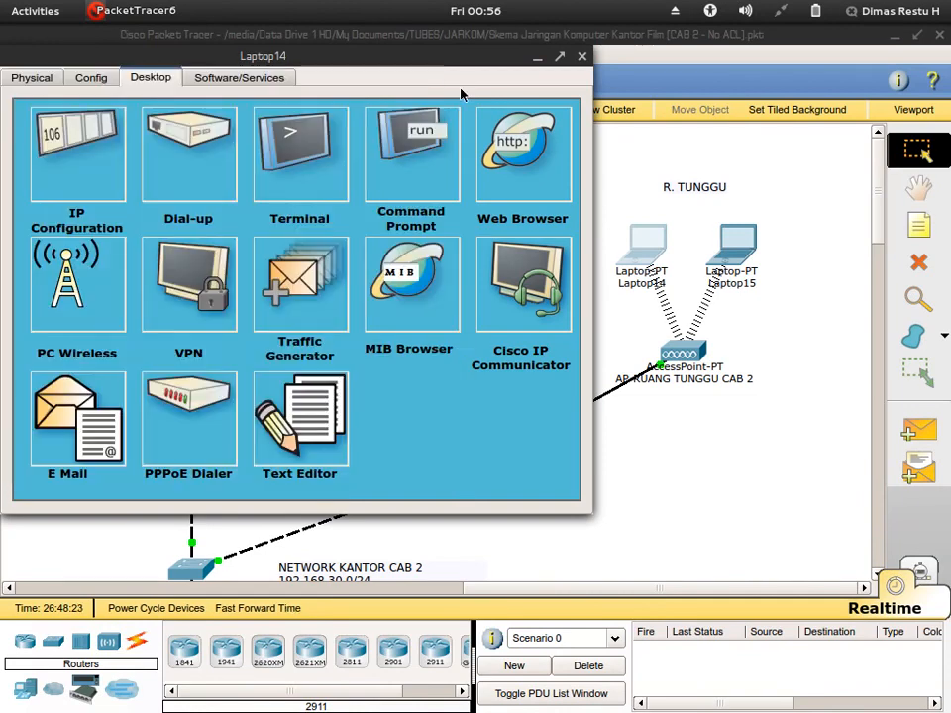
left_click(582, 57)
Step: Check the IP configuration of Laptop15 in the same waiting room and close its window
left_click(738, 242)
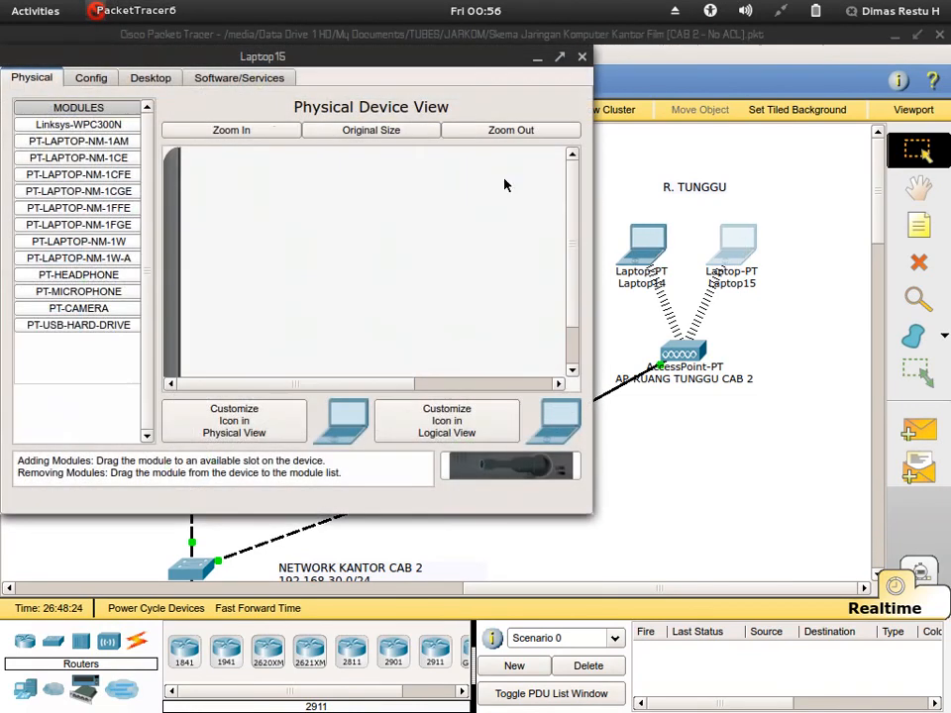
left_click(149, 78)
left_click(88, 134)
left_click(445, 88)
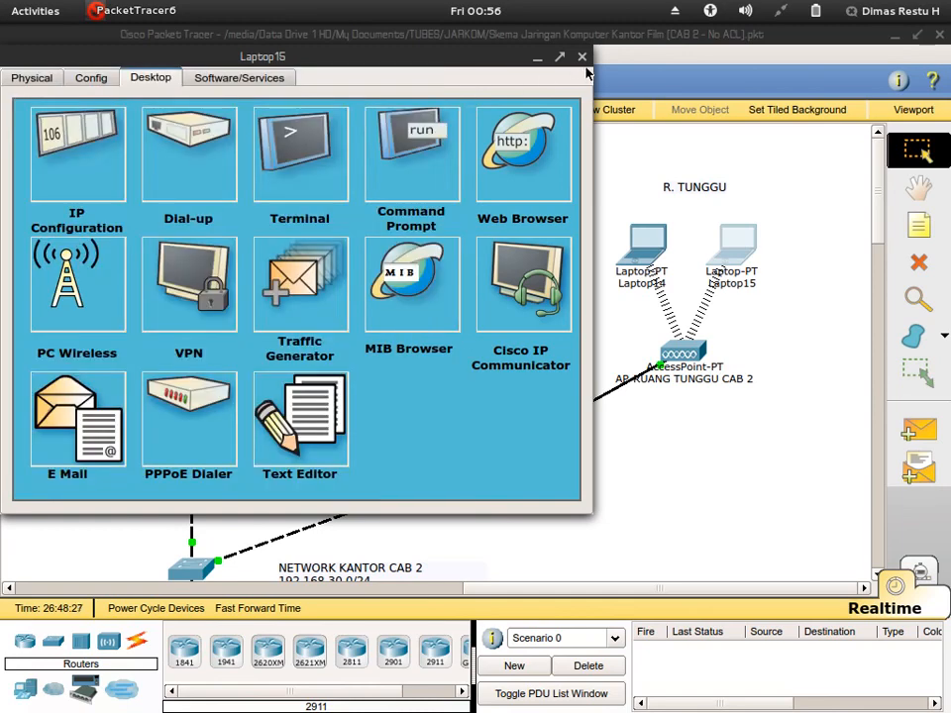
left_click(582, 58)
Step: Test connectivity between VLANs by sending a simple PDU from Laptop12 to PC23
scroll(651, 469, "down", 3)
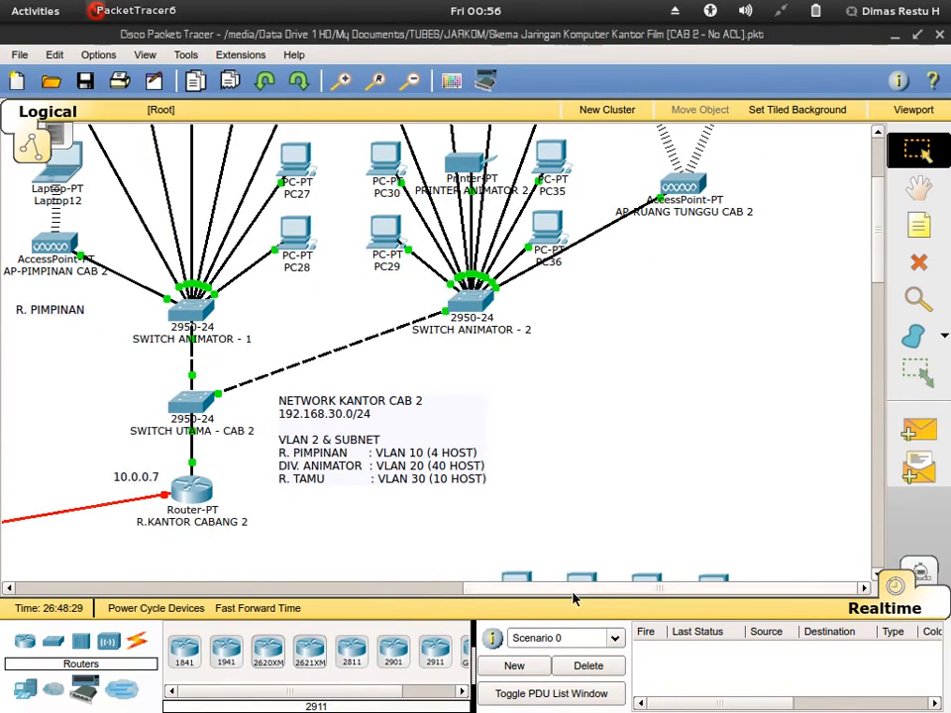
left_click_drag(573, 590, 472, 591)
scroll(550, 485, "up", 3)
left_click(916, 426)
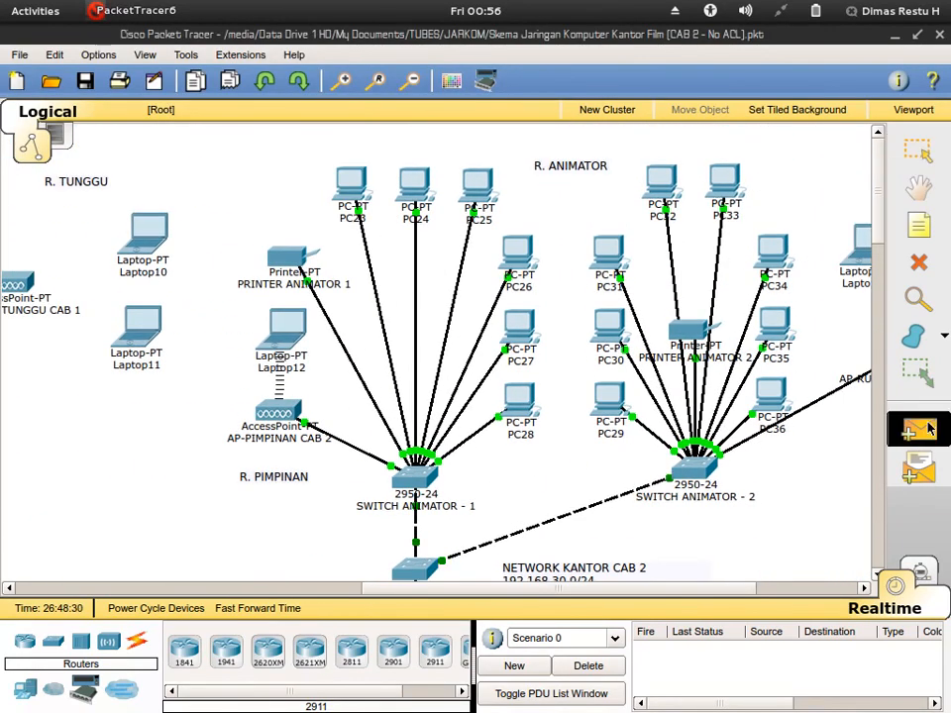
left_click(278, 336)
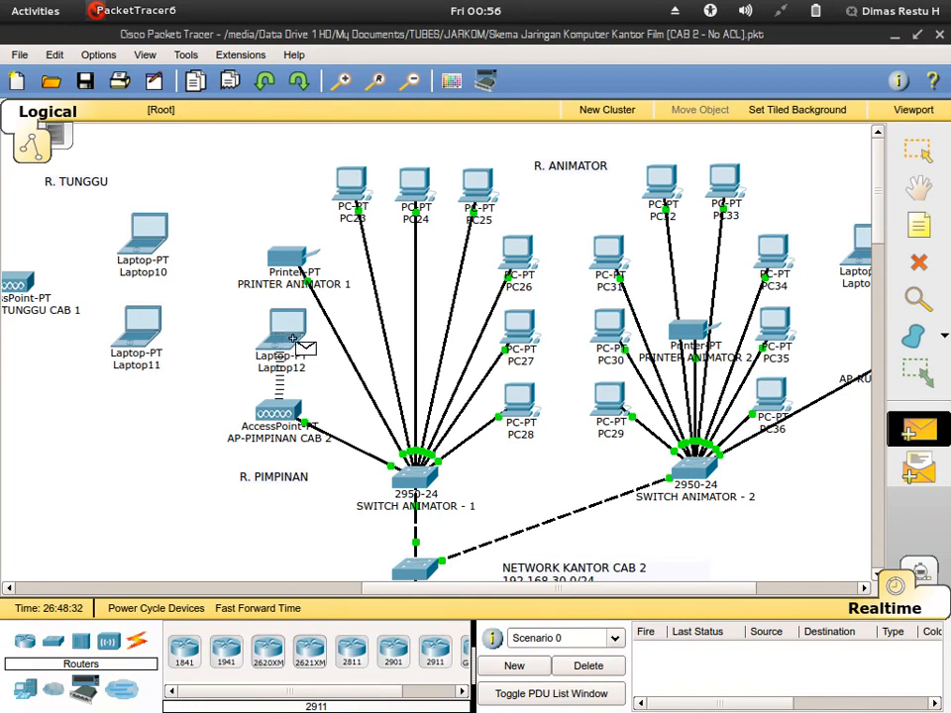
left_click(356, 187)
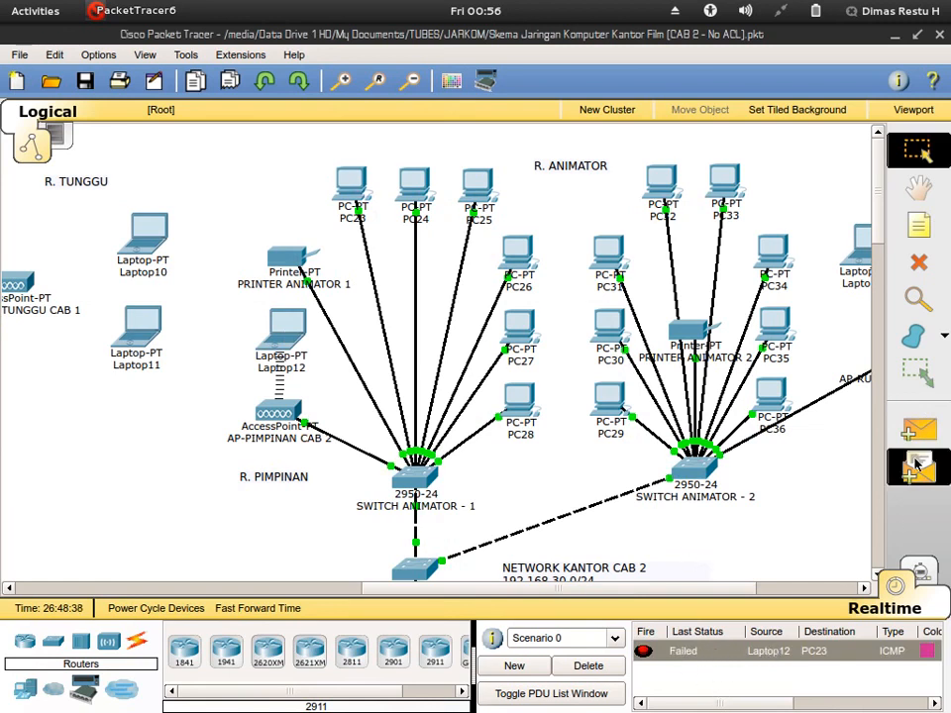
Step: Repeat the simple PDU test from Laptop12 to PC23 and delete the scenario's PDU entries
key("p")
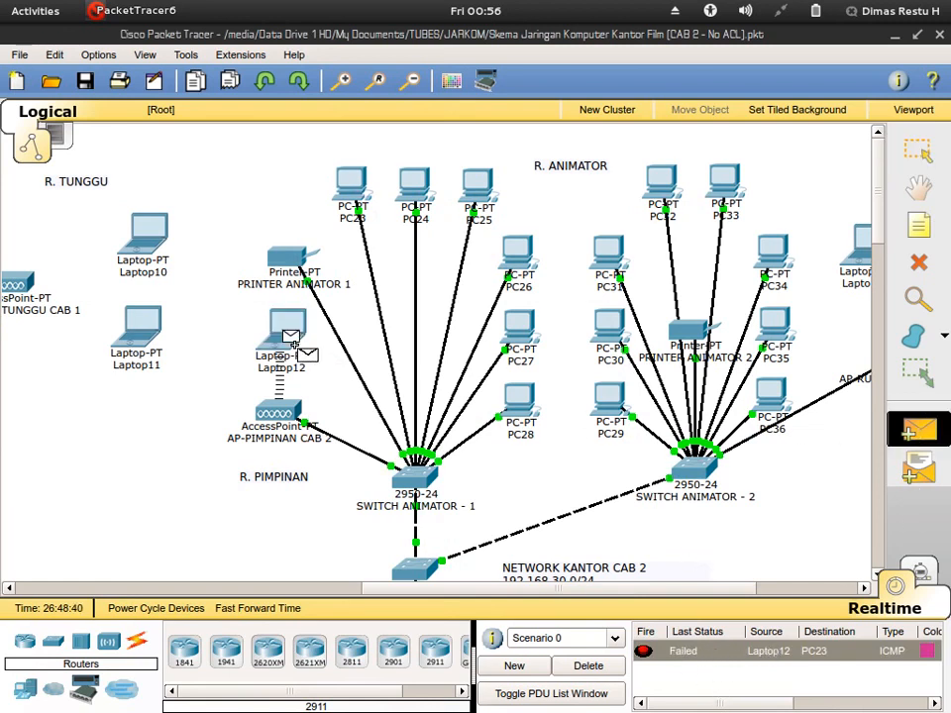
left_click(352, 187)
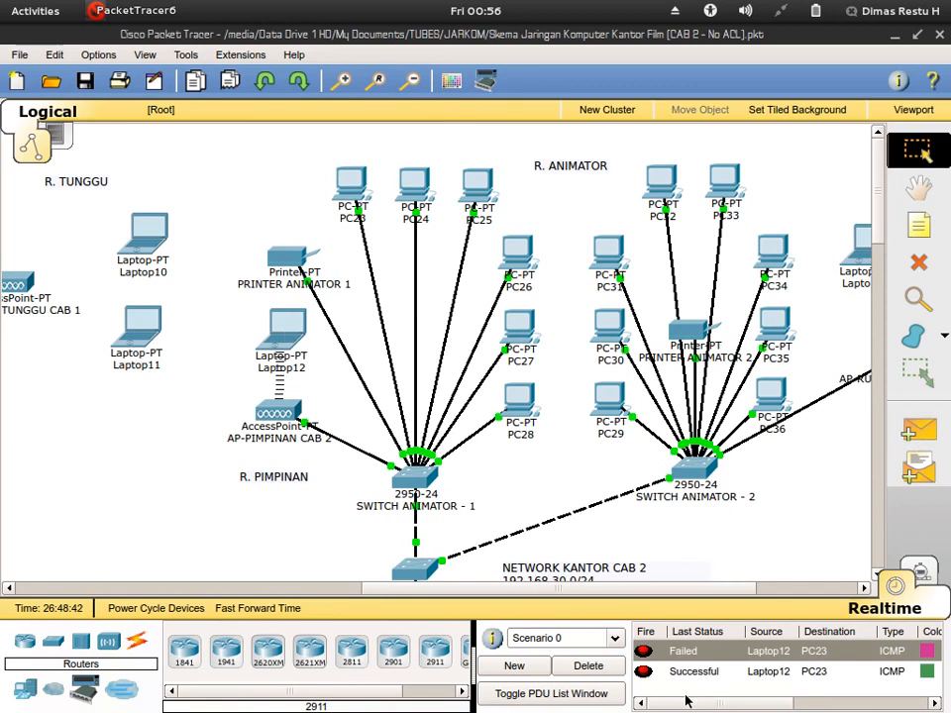
mouse_move(691, 702)
left_mouse_down()
mouse_move(752, 702)
mouse_move(693, 702)
left_mouse_up()
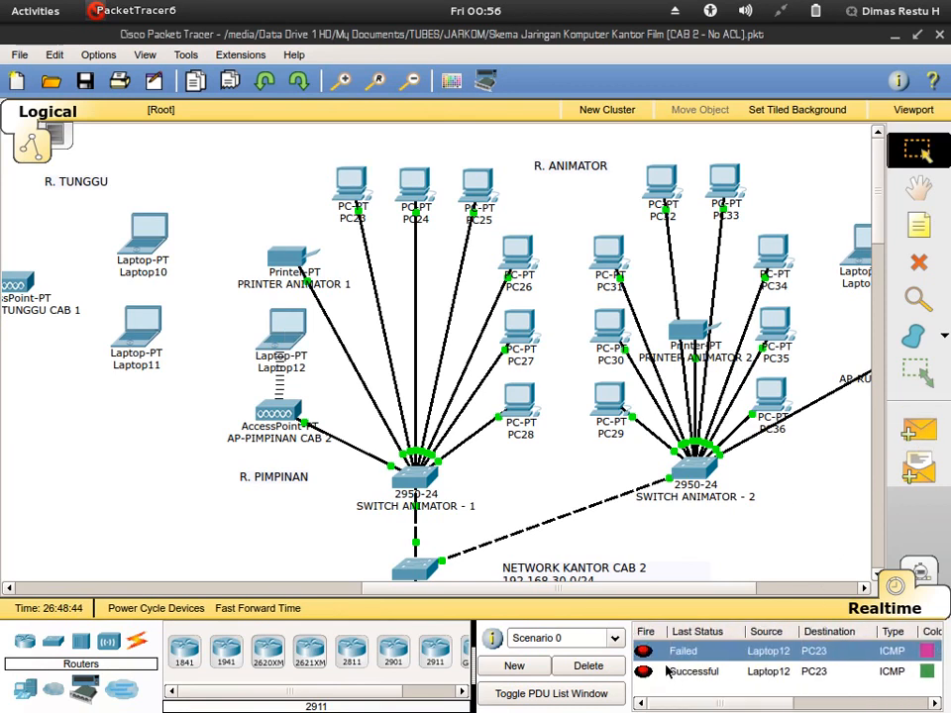
left_click(609, 665)
Step: Test connectivity within the animator VLAN with a simple PDU from PC23 to PC25, and delete the scenario's test entry
key("c")
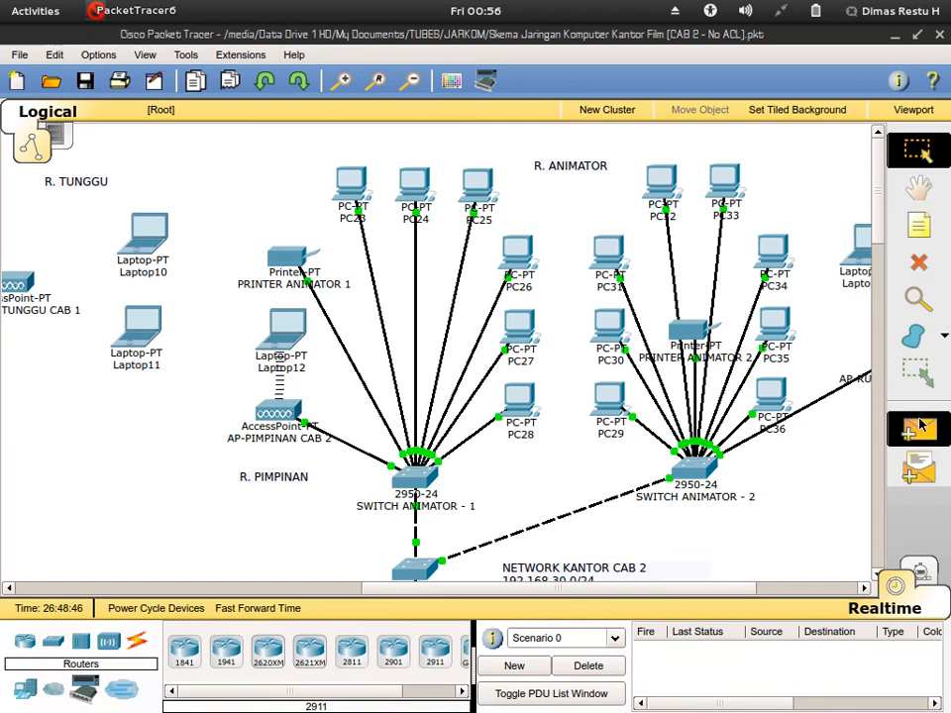
left_click(358, 188)
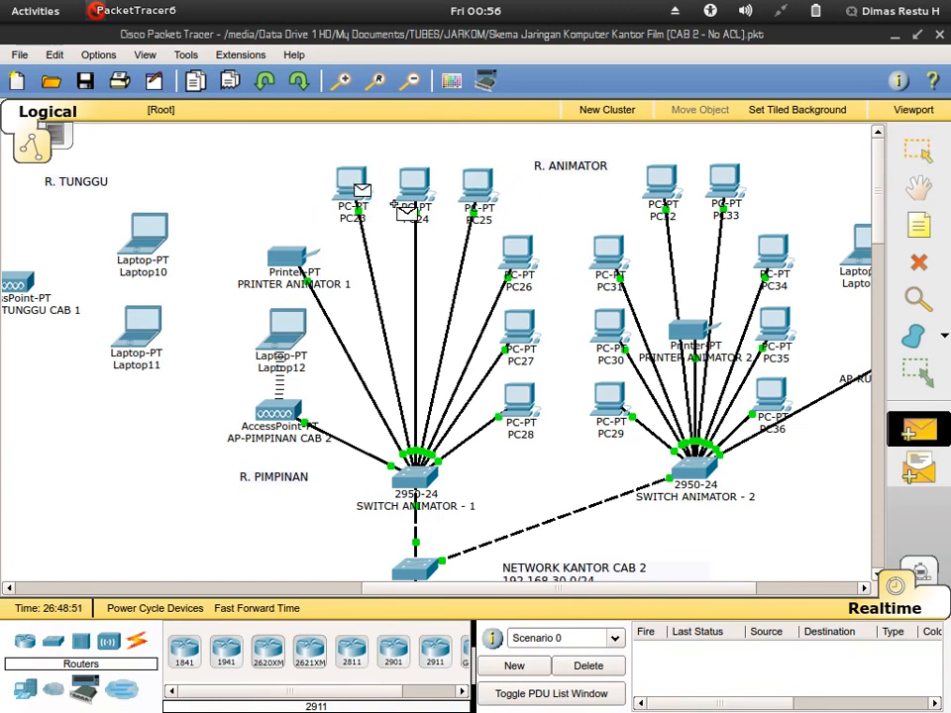
left_click(479, 191)
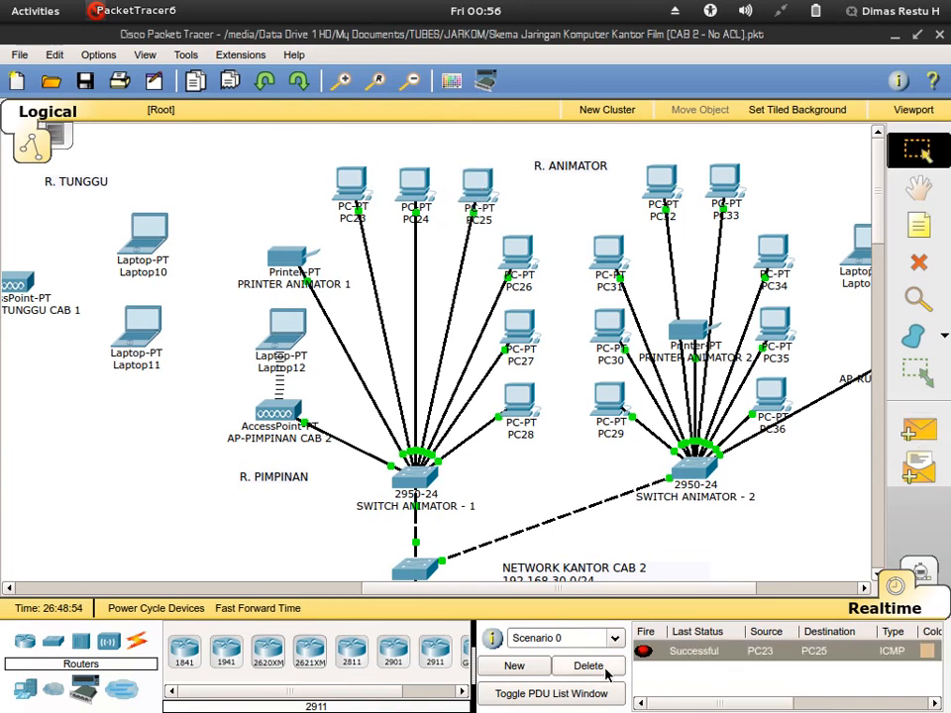
left_click(574, 665)
Step: Send a simple PDU from PC23 to PRINTER ANIMATOR 1 and delete the scenario's test entry
left_click(918, 429)
left_click(357, 187)
left_click(295, 265)
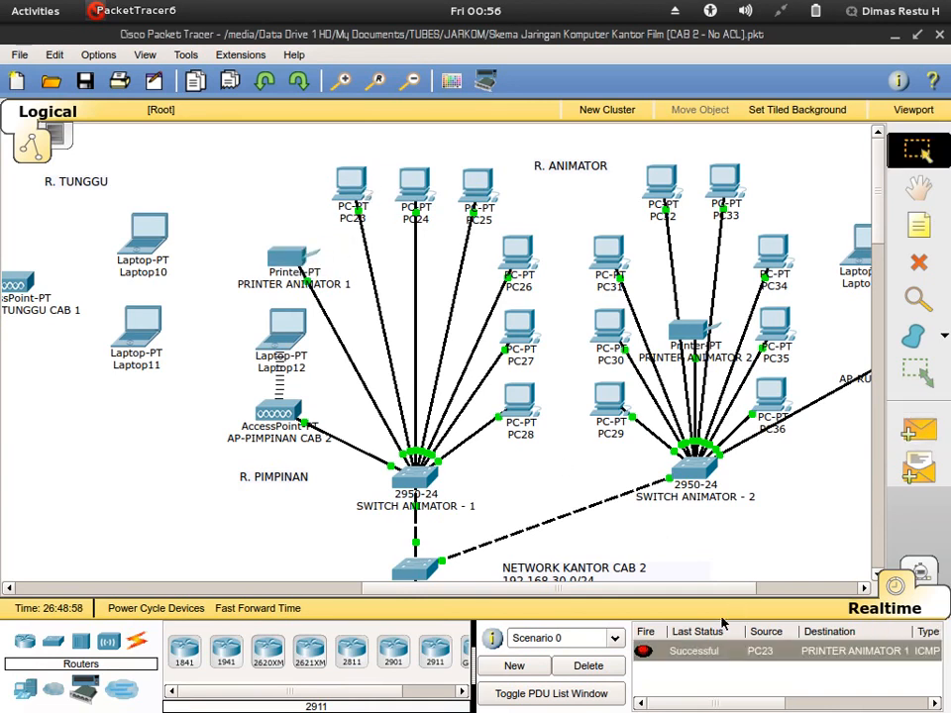
left_click(588, 665)
Step: Send a simple PDU from Laptop12 in R. PIMPINAN to Laptop14 in R. TUNGGU
mouse_move(728, 704)
left_mouse_down()
mouse_move(820, 709)
mouse_move(724, 708)
left_mouse_up()
left_click_drag(701, 590, 810, 592)
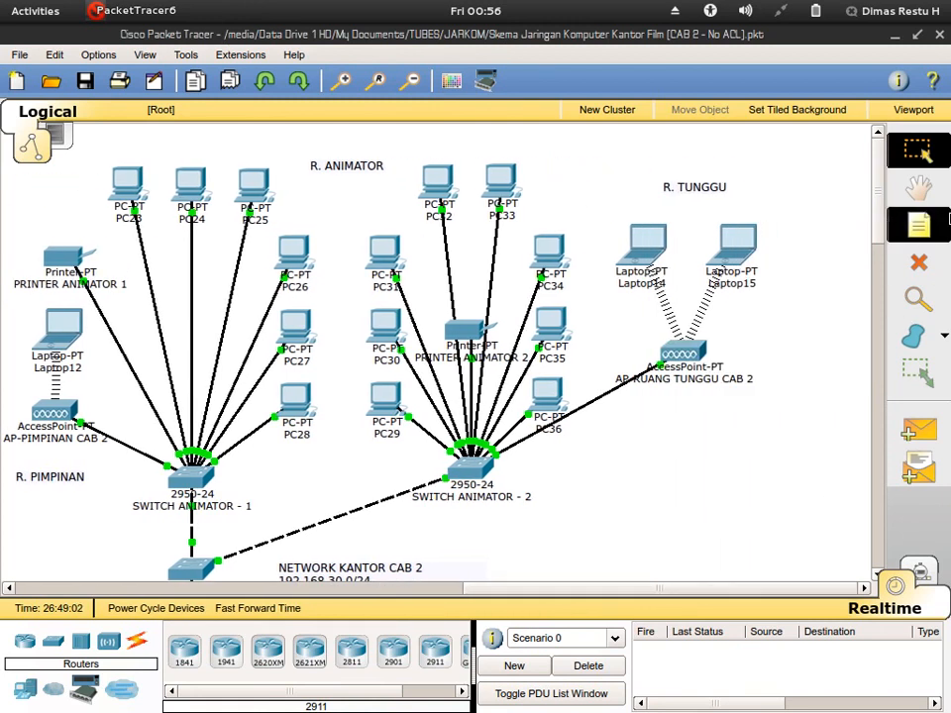
left_click(919, 429)
left_click(75, 355)
left_click(650, 253)
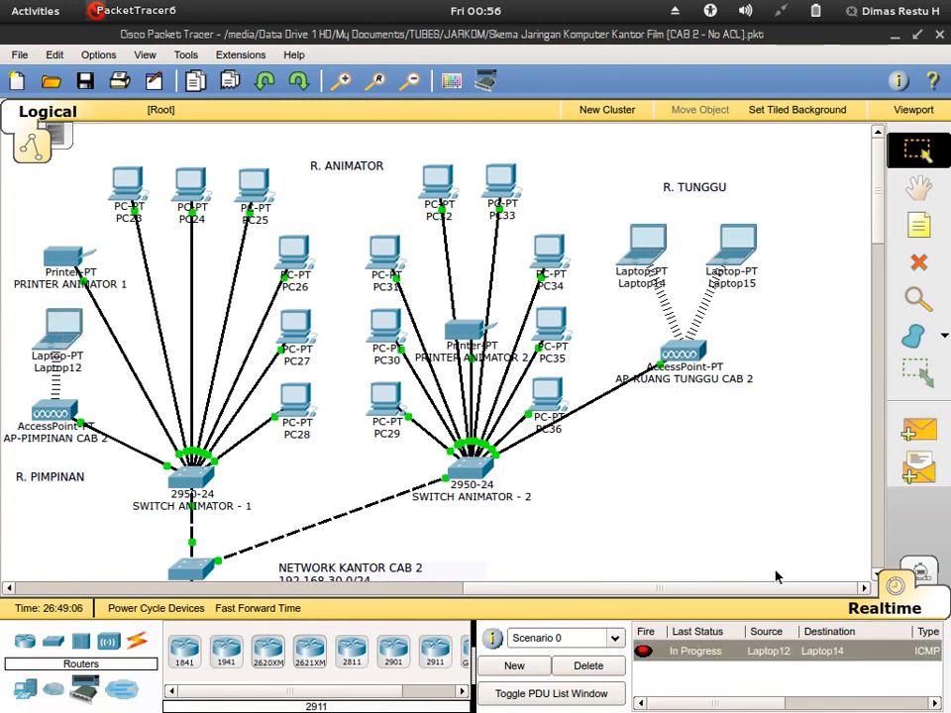
Step: Repeat the simple PDU test from Laptop12 to Laptop14 and clear the scenario's PDU list
key("p")
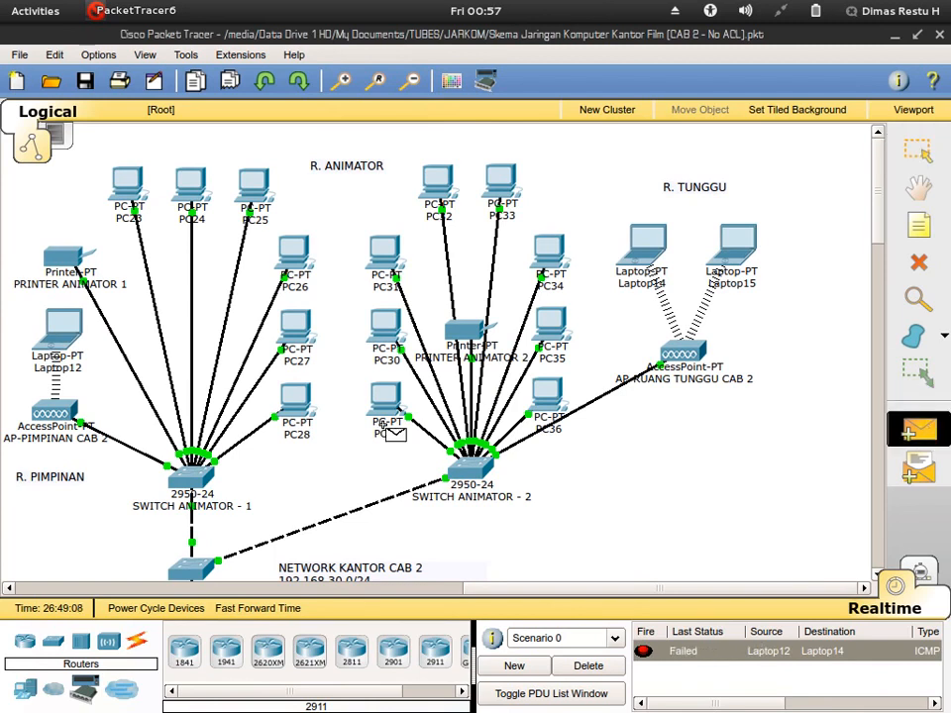
left_click(65, 325)
left_click(643, 247)
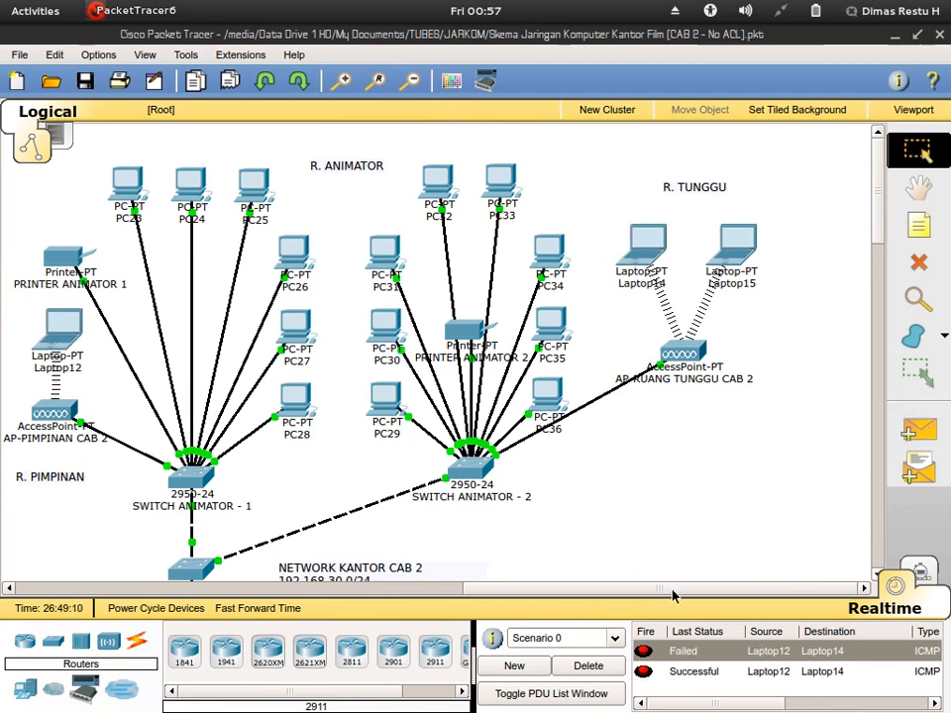
left_click(588, 665)
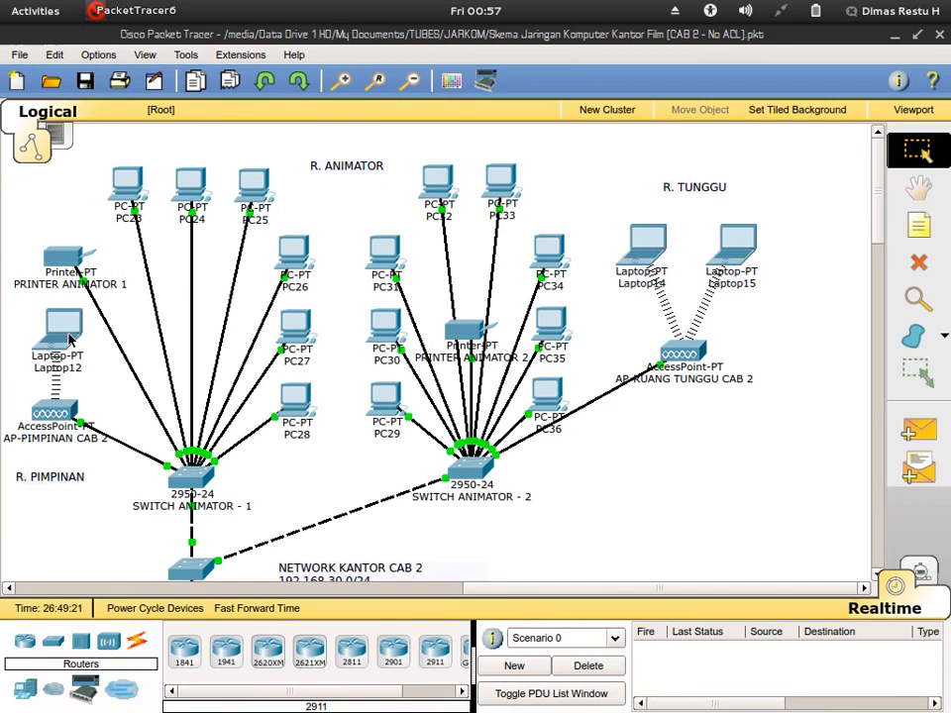
scroll(723, 401, "down", 3)
scroll(724, 401, "up", 3)
scroll(765, 314, "down", 3)
scroll(765, 314, "up", 3)
left_click_drag(707, 598, 596, 596)
scroll(600, 516, "down", 3)
scroll(621, 548, "up", 2)
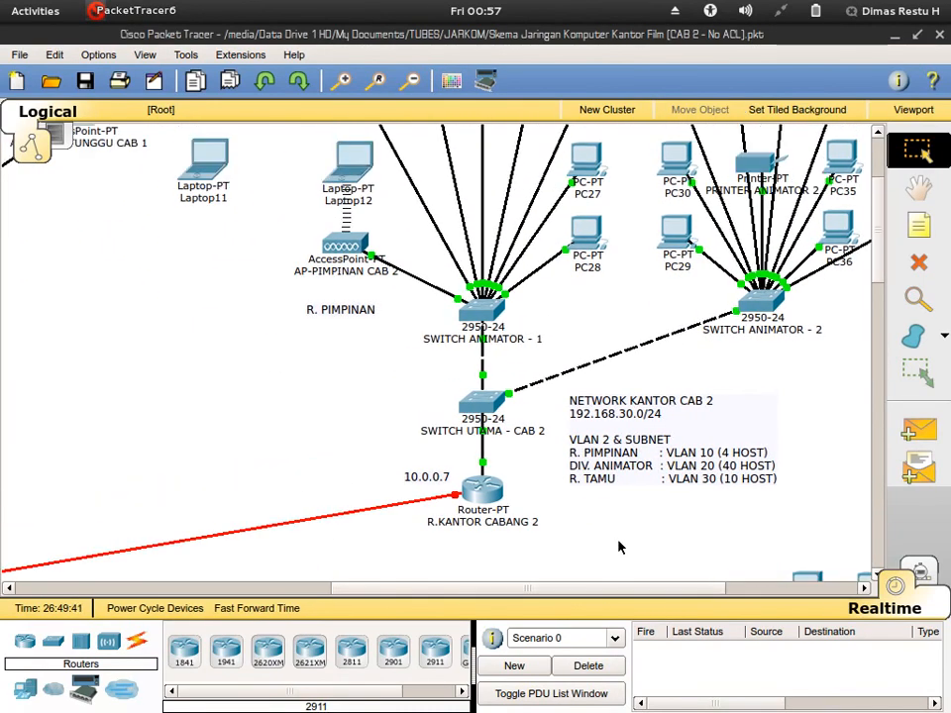
Step: Switch to the Files window, open "ACL Permitting DHCP.txt" from Data Drive 1 HD/My Documents/TUBES/JARKOM/REFRENSI, and close the file manager
mouse_move(2, 2)
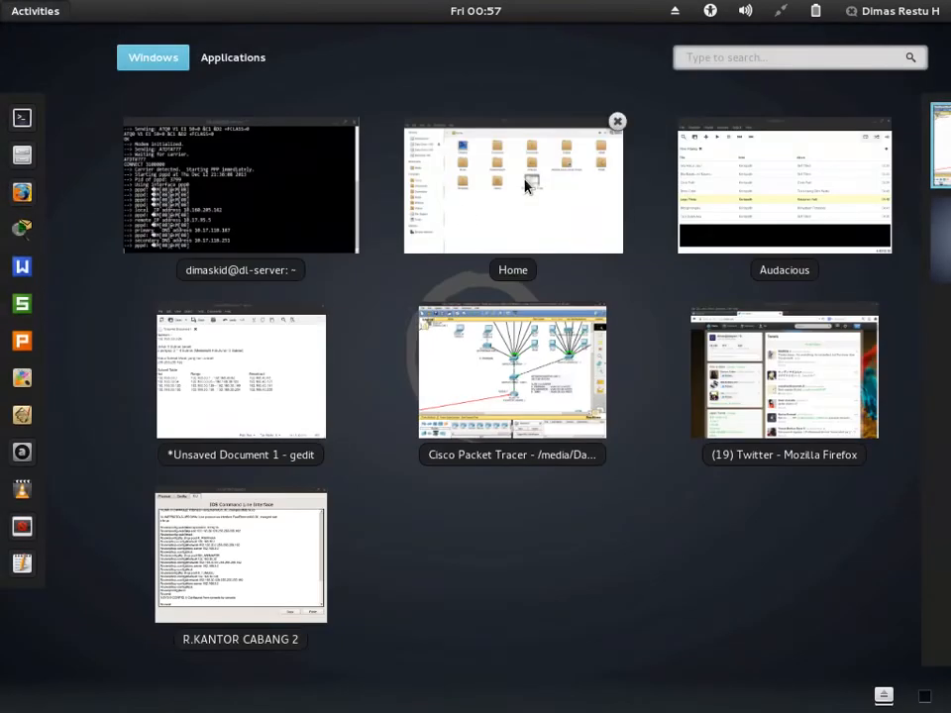
left_click(526, 186)
left_click(65, 210)
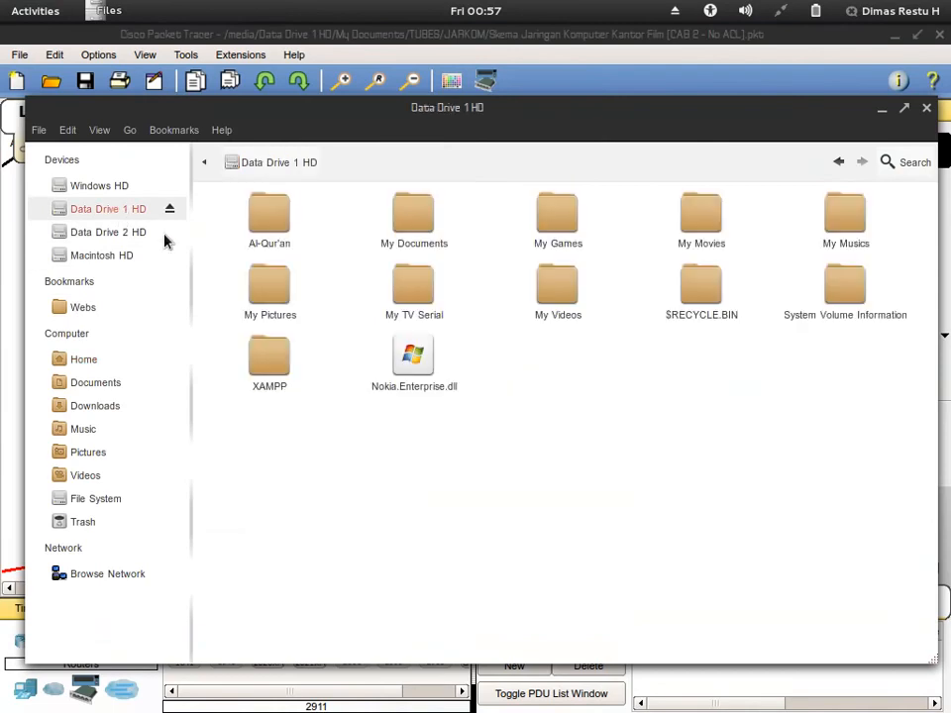
double_click(399, 214)
double_click(275, 218)
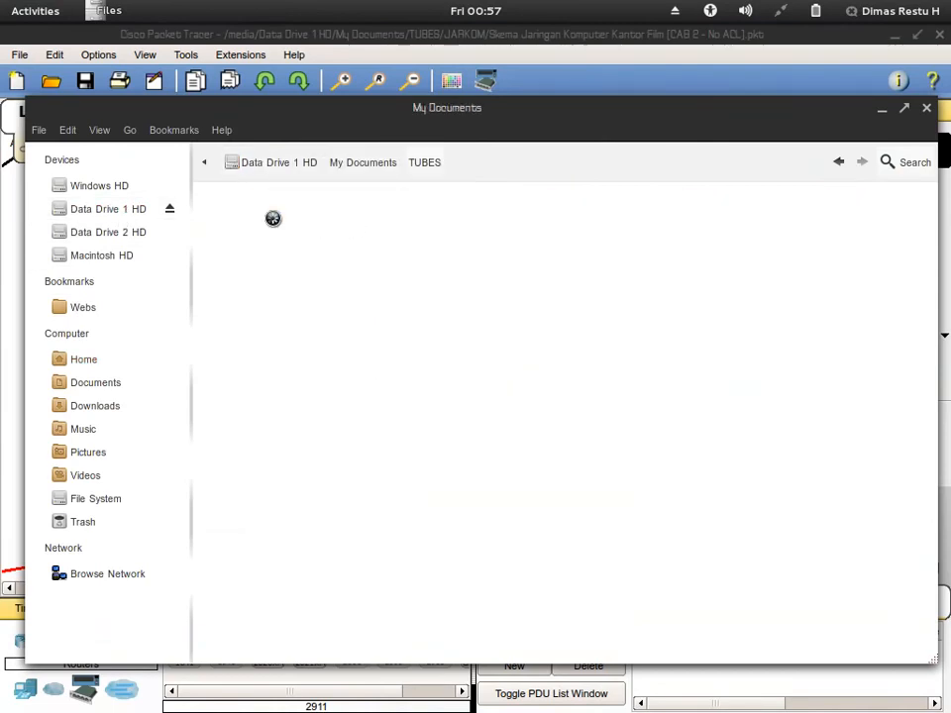
double_click(273, 222)
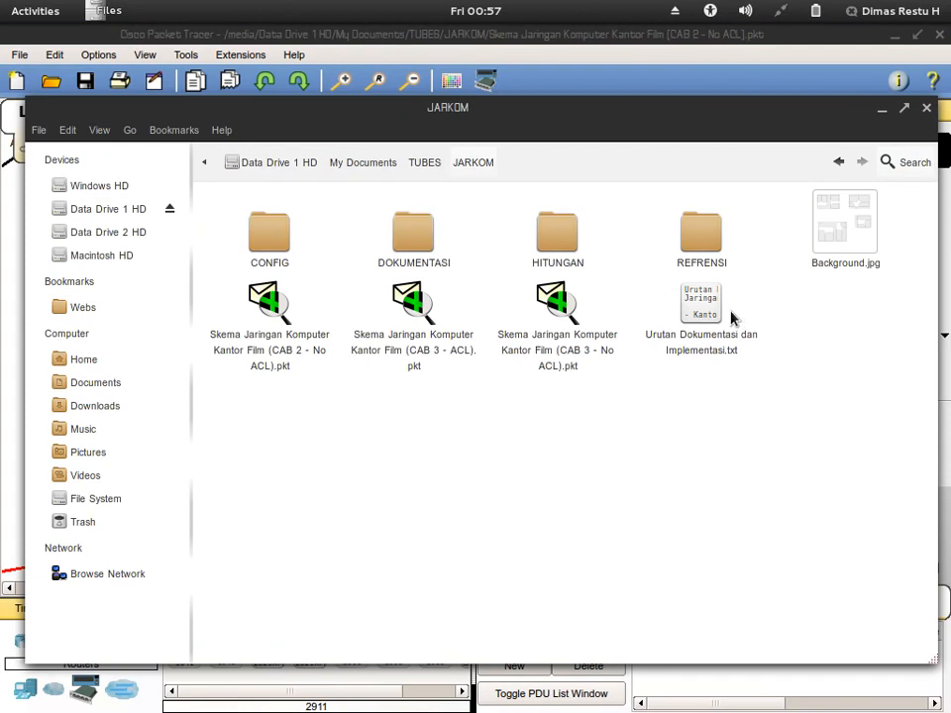
double_click(694, 241)
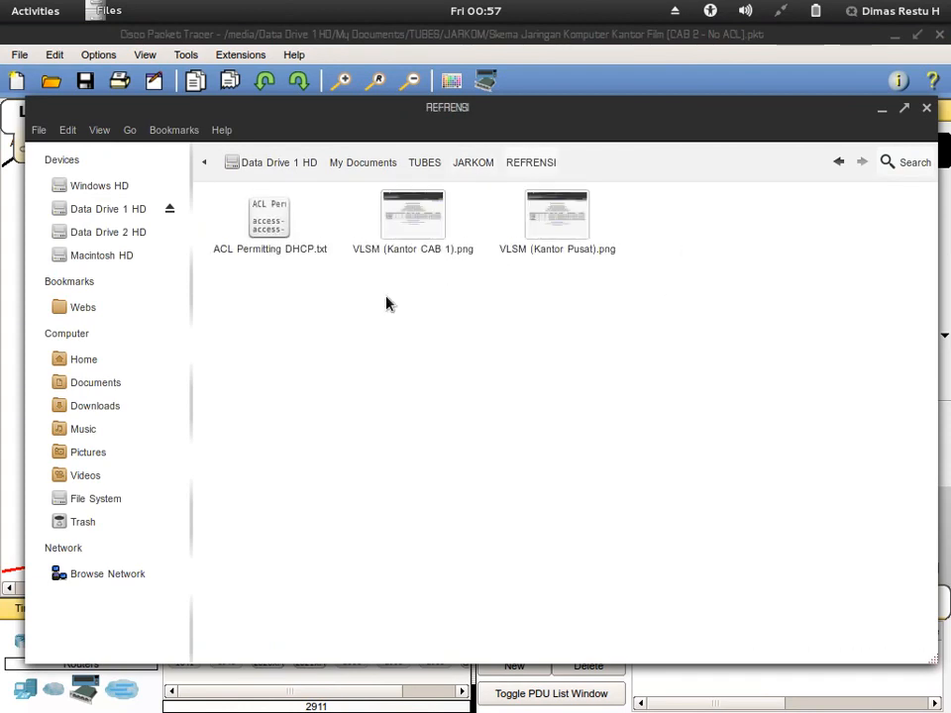
double_click(274, 232)
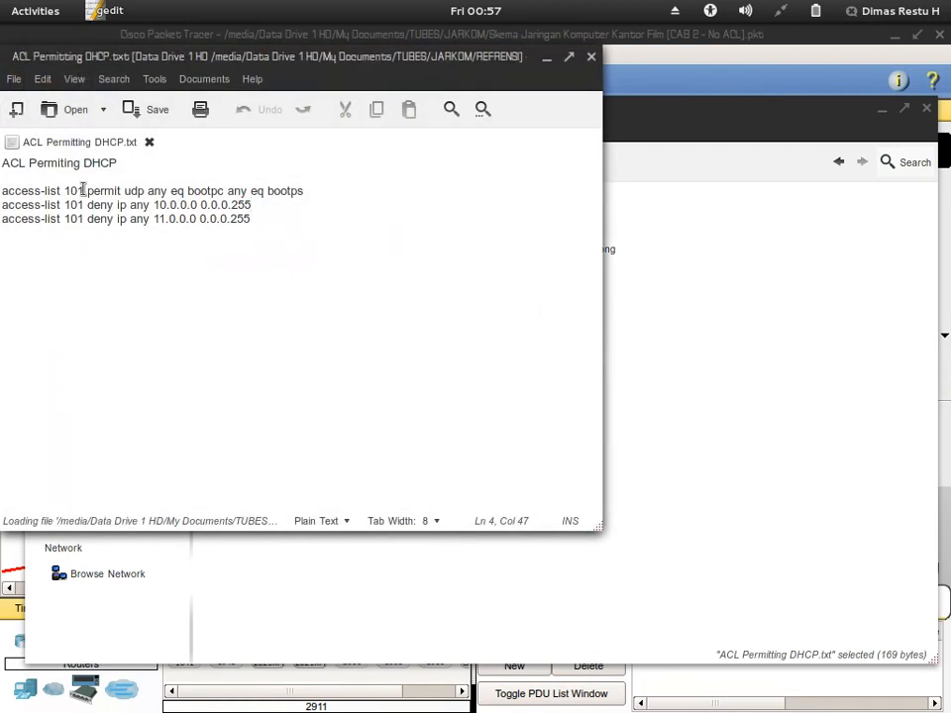
left_click(925, 108)
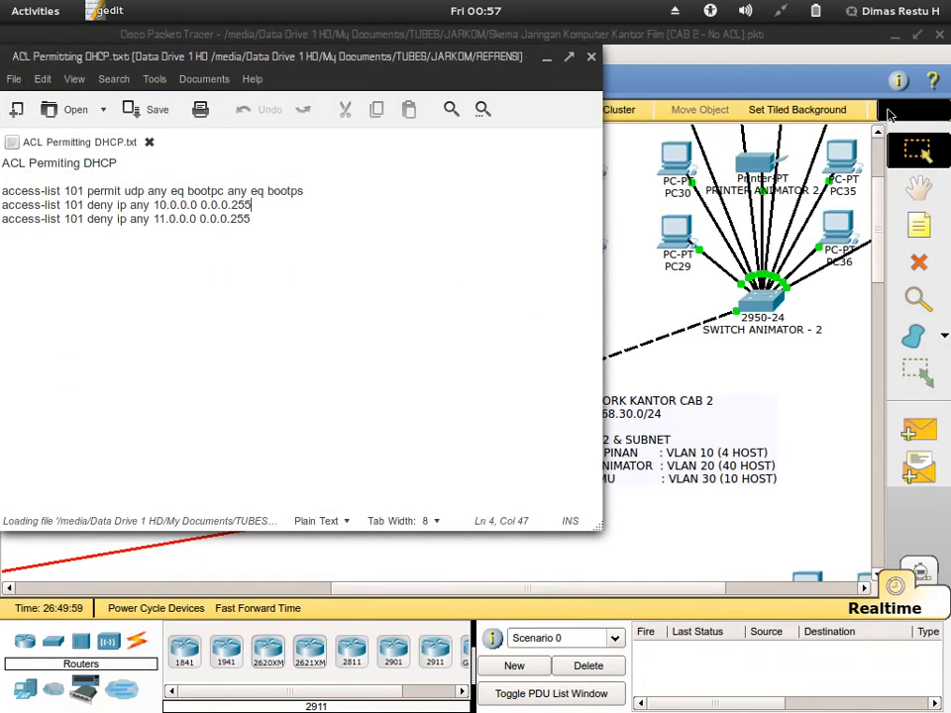
Step: Switch to the Packet Tracer workspace and examine the branch office 2 topology between R. PIMPINAN, the animator switches and AP-RUANG TUNGGU CAB 2
left_click(835, 407)
left_click_drag(556, 587, 606, 586)
scroll(621, 568, "up", 2)
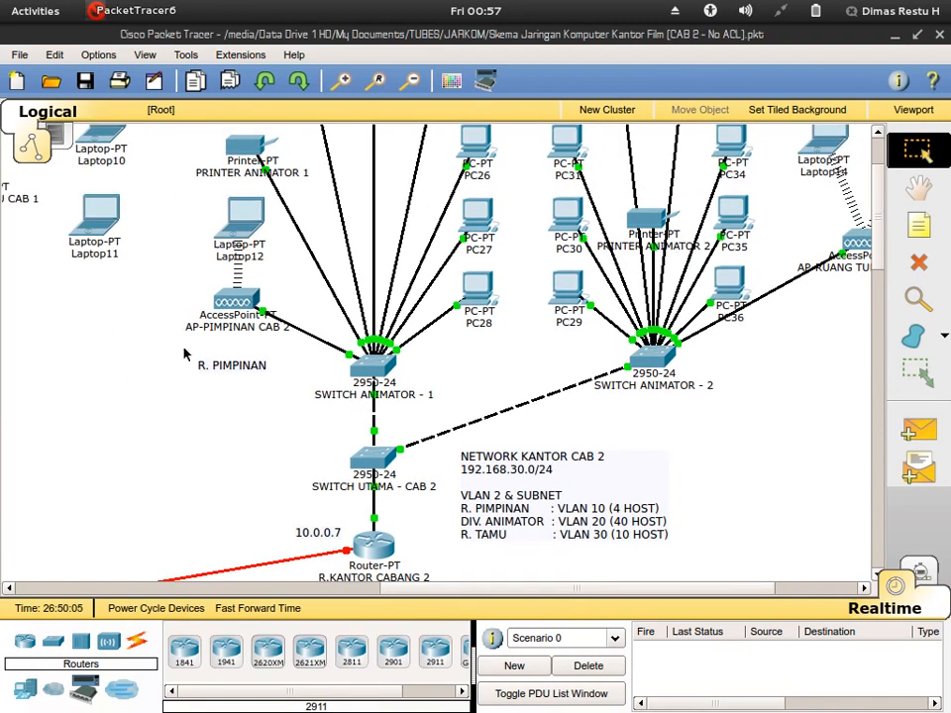
scroll(797, 297, "up", 2)
scroll(804, 326, "down", 2)
scroll(815, 355, "down", 2)
scroll(803, 397, "up", 2)
left_click_drag(662, 591, 683, 592)
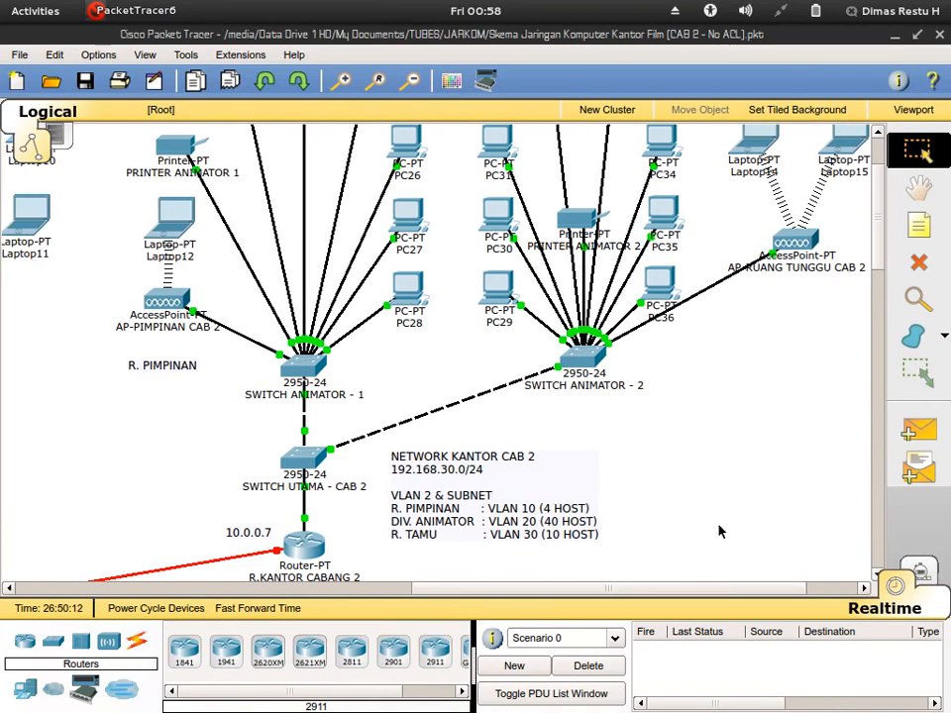
Step: Return to "ACL Permitting DHCP.txt" in gedit and examine its access-list 101 permit and deny lines, especially the address and wildcard parts
key("super")
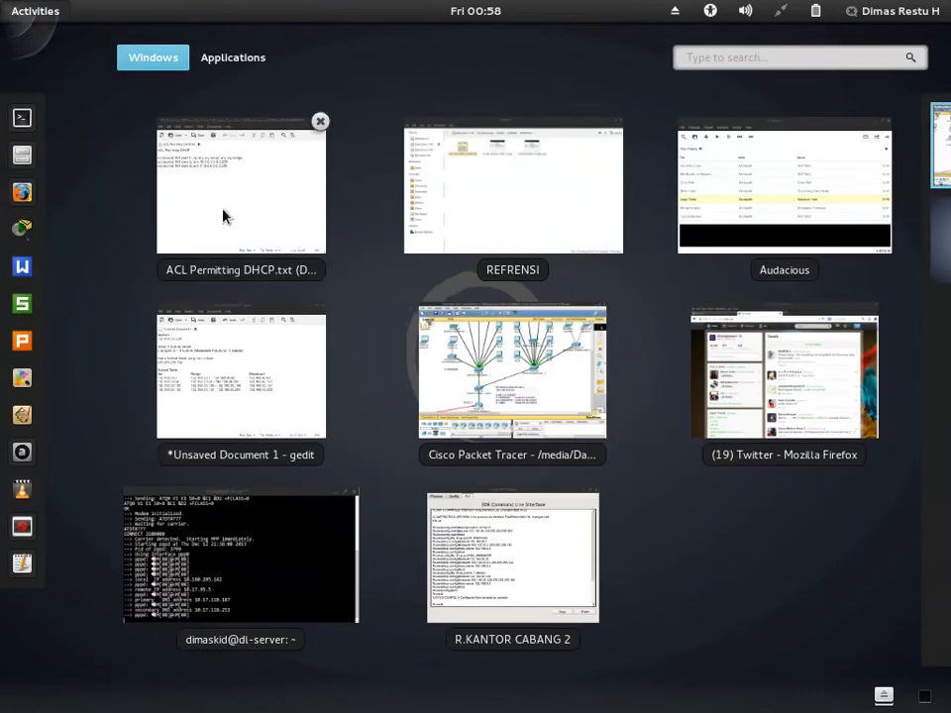
left_click(223, 211)
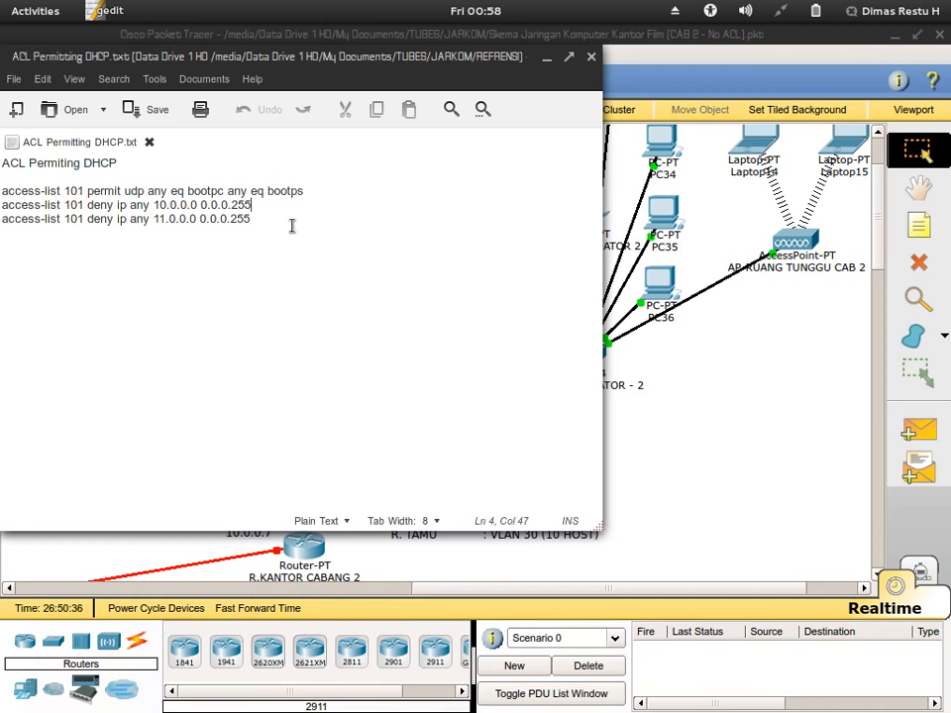
left_click_drag(430, 60, 763, 112)
left_click_drag(681, 234, 348, 238)
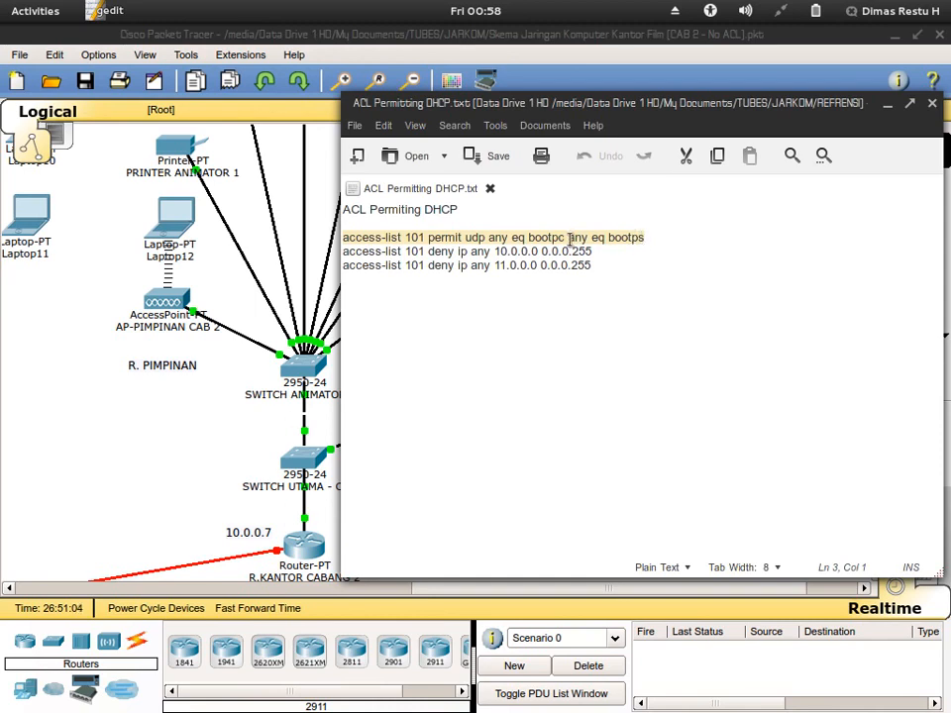
double_click(598, 252)
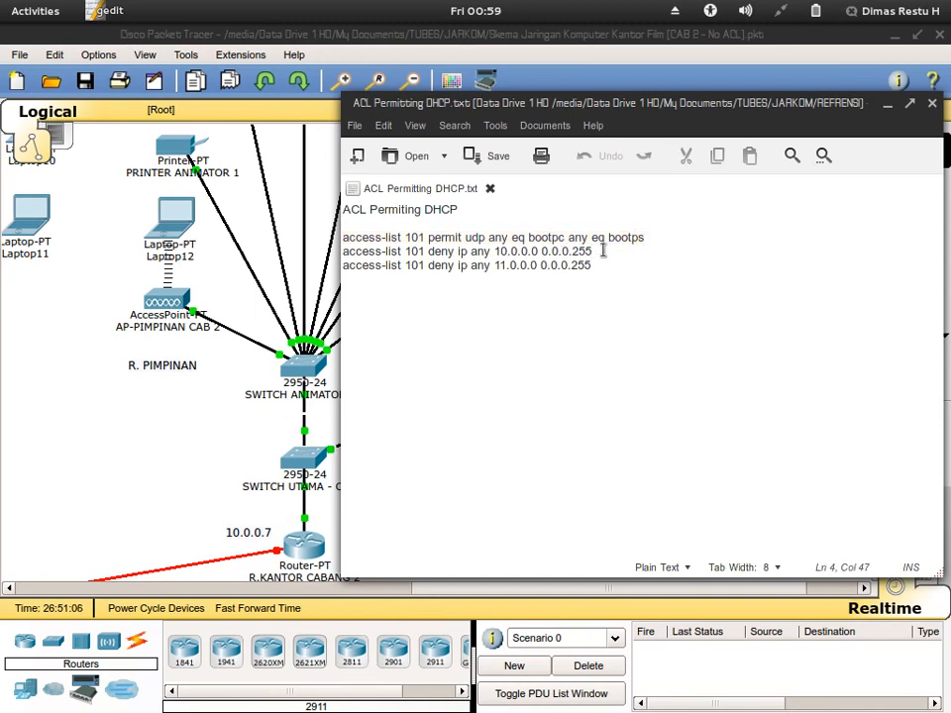
left_click_drag(515, 247, 327, 256)
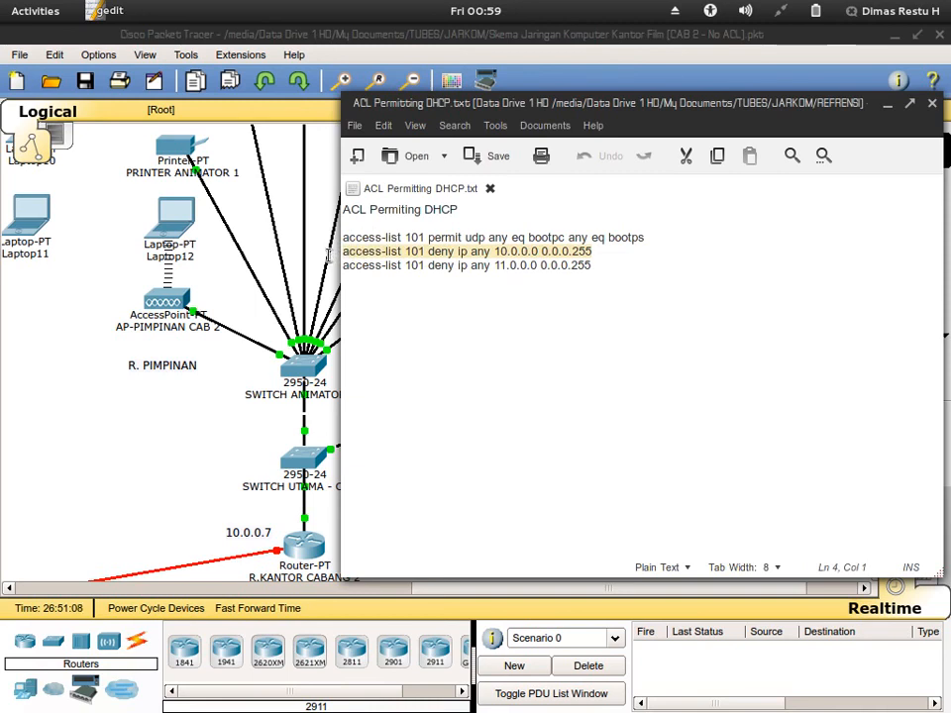
left_click(614, 252)
left_click_drag(611, 249, 435, 255)
left_click(462, 277)
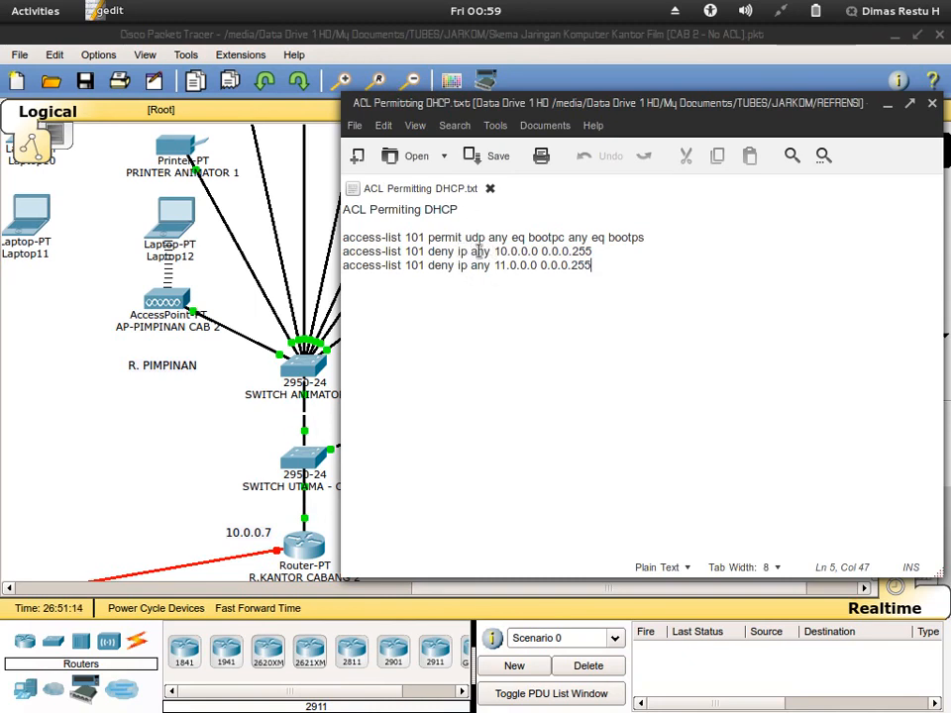
left_click_drag(458, 251, 592, 248)
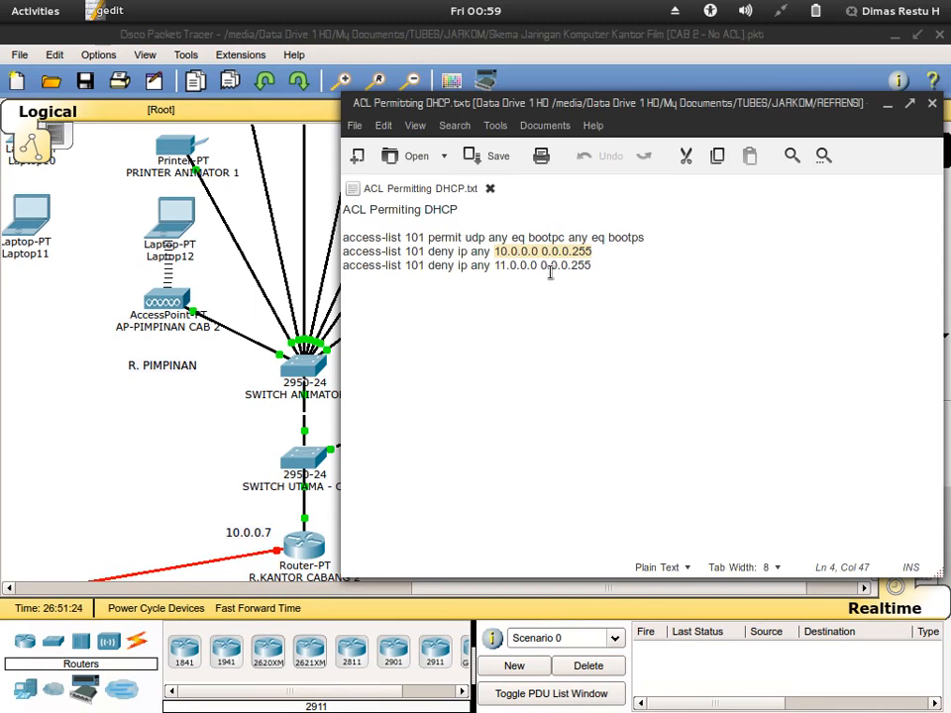
left_click(592, 269)
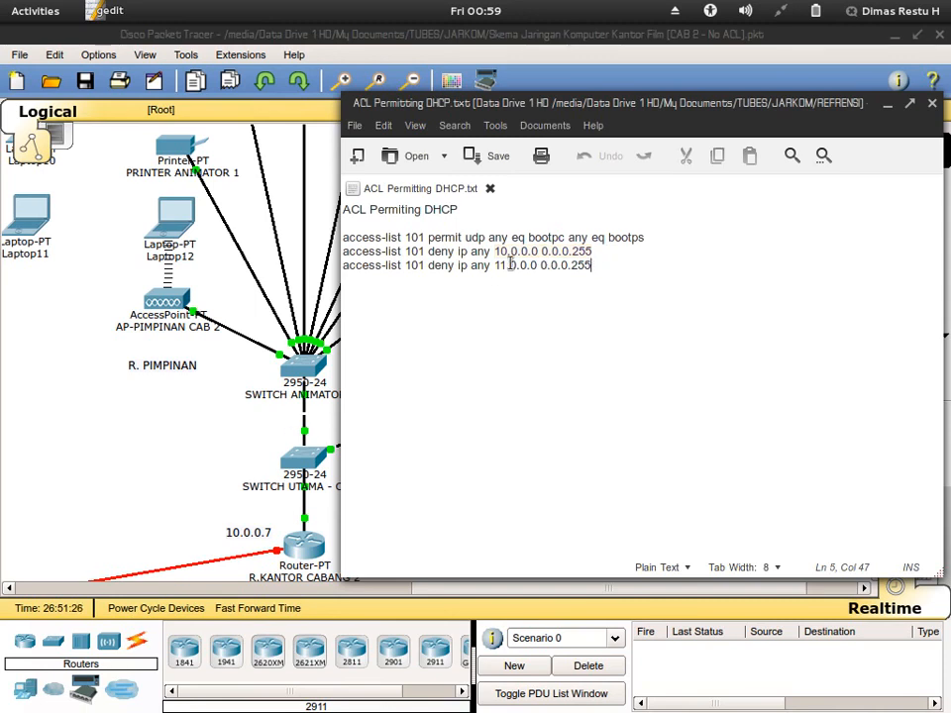
Step: Switch from the text file to the R.KANTOR CABANG 2 command line window
left_click(149, 343)
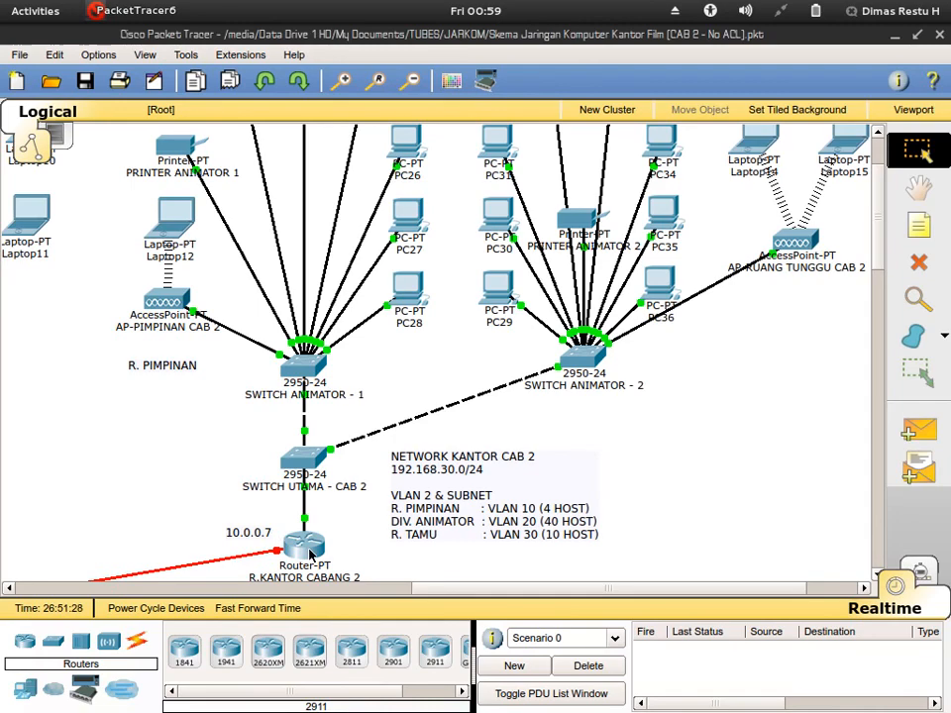
mouse_move(2, 2)
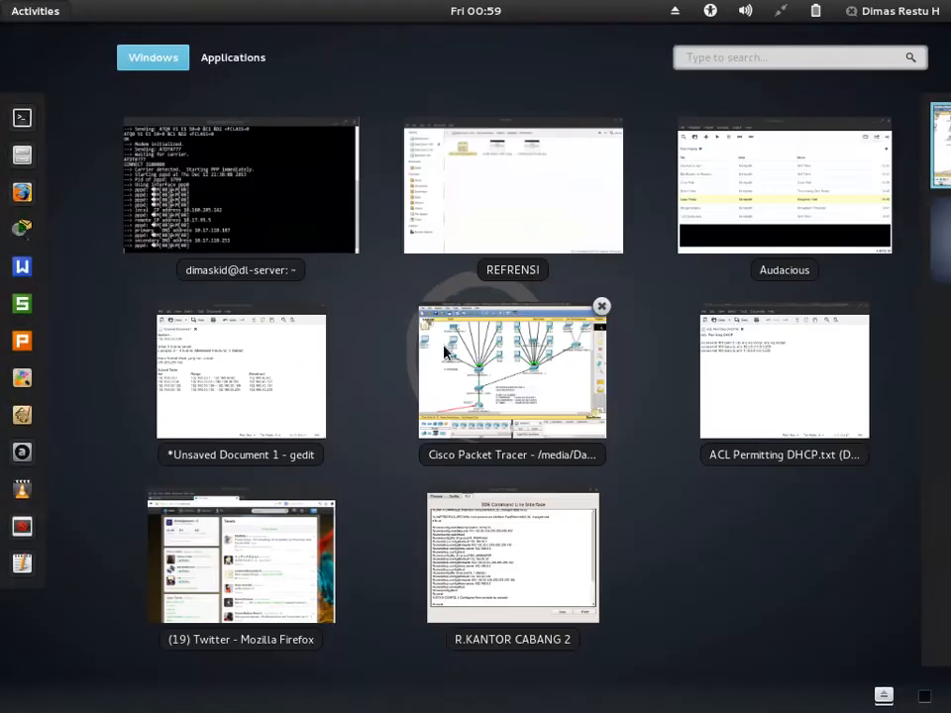
left_click(510, 409)
key("super")
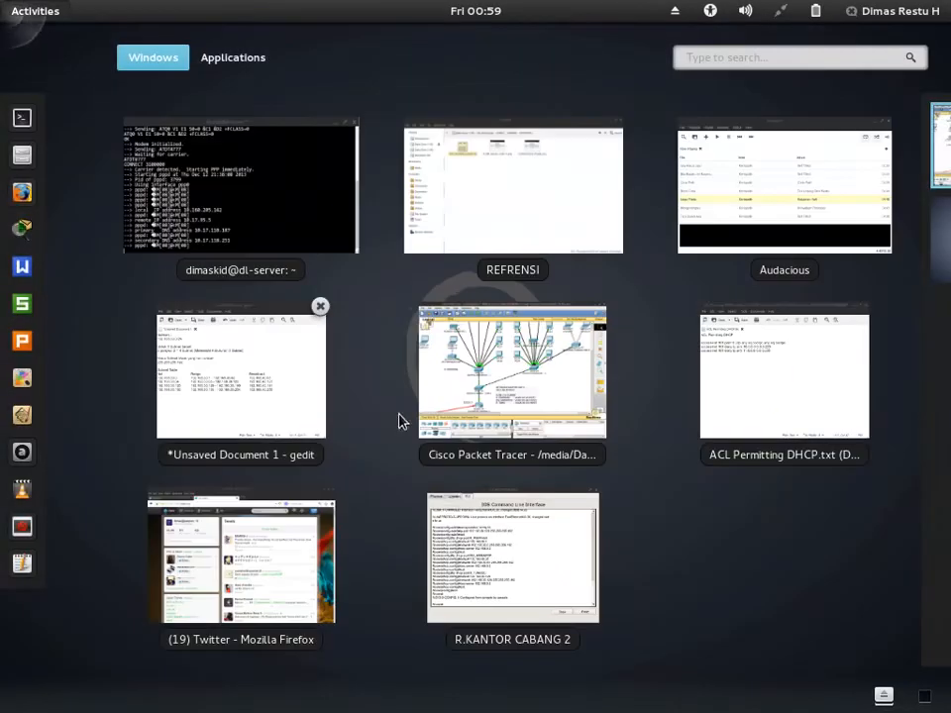
left_click(517, 584)
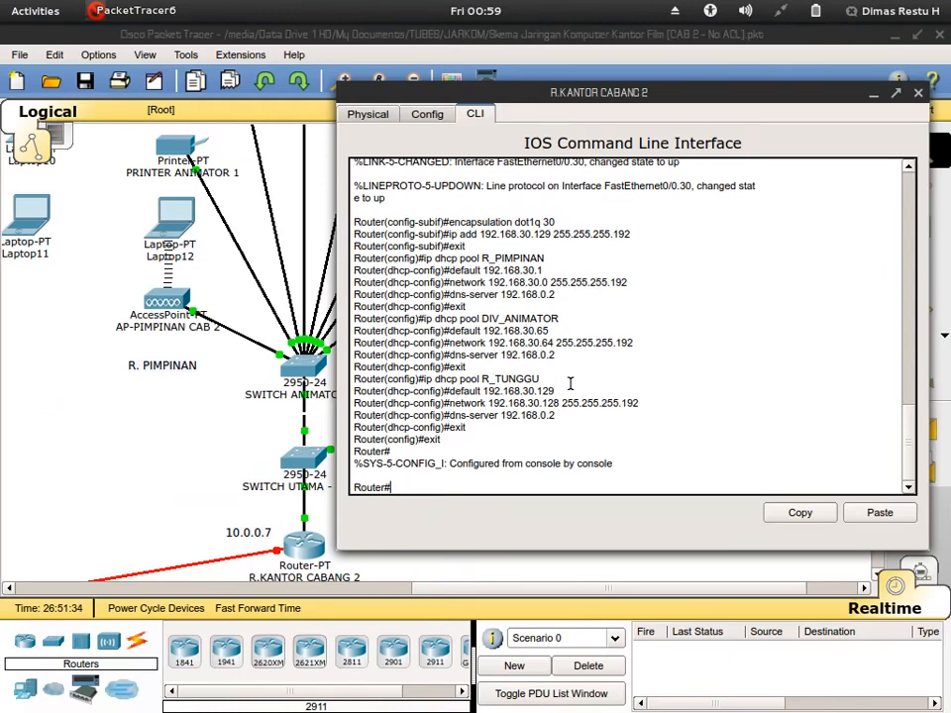
Step: Try to run "access-list 101 permit any eq bootpc any eq bootps" at the router prompt, copying its ending from the reference file
type("access-list")
type("101 permit")
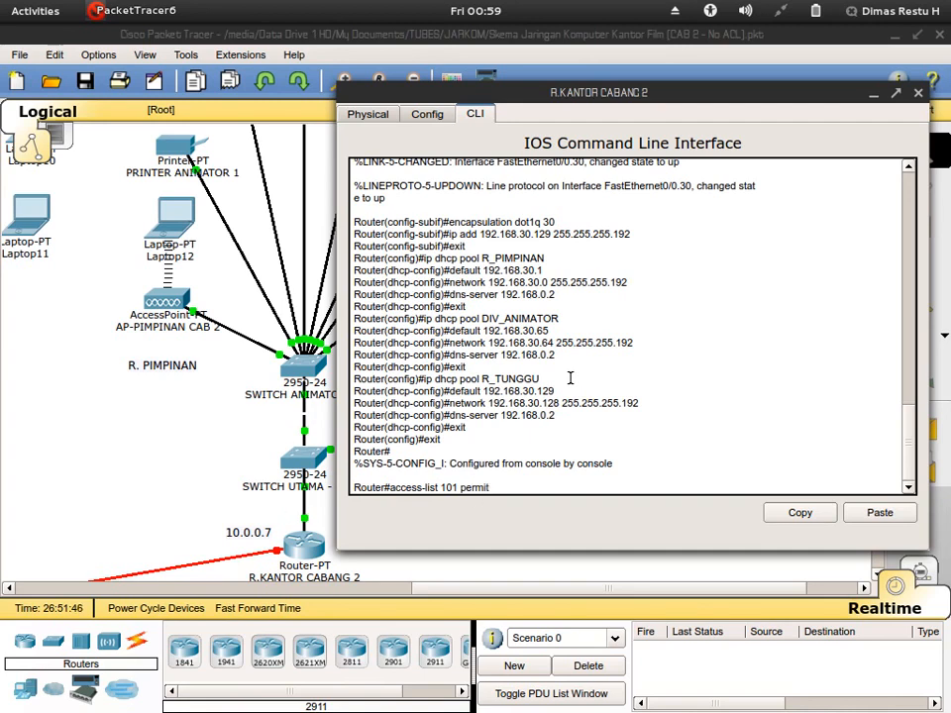
mouse_move(12, 22)
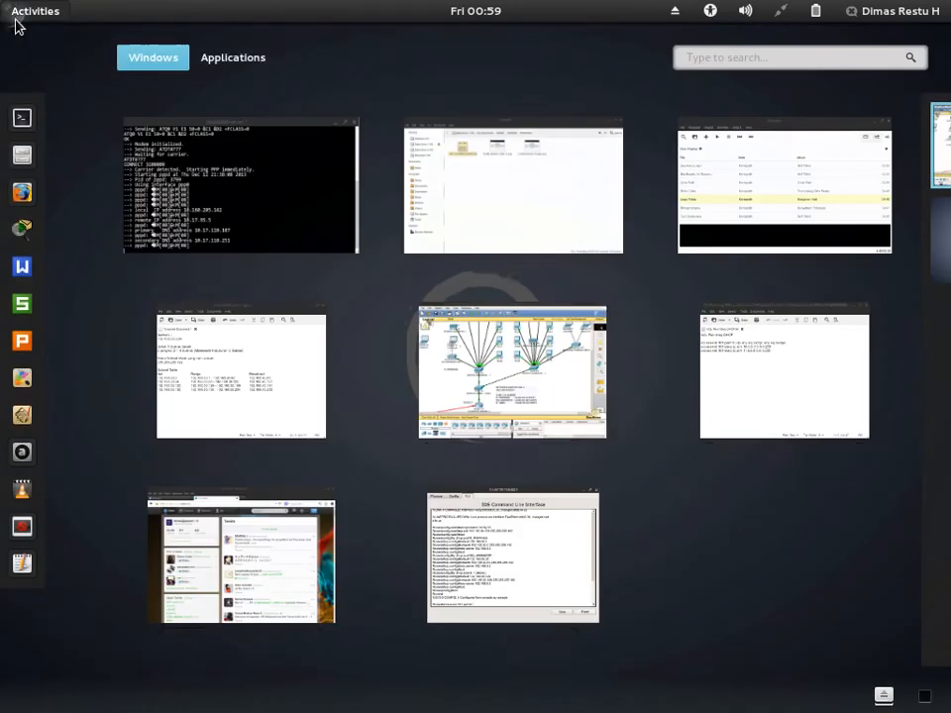
left_click(789, 384)
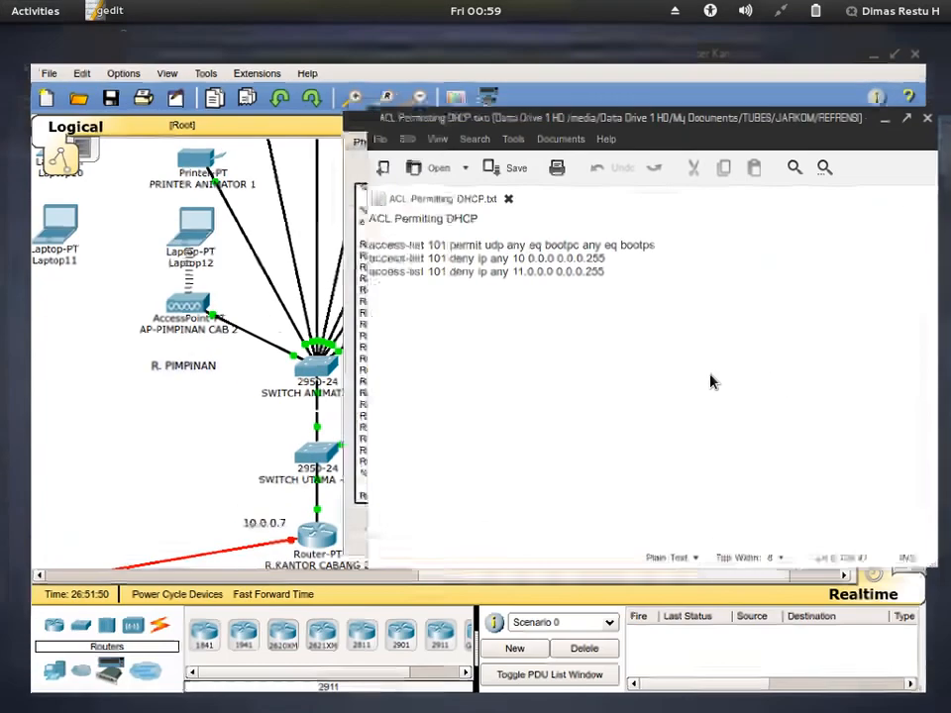
left_click_drag(465, 238, 488, 238)
right_click(488, 238)
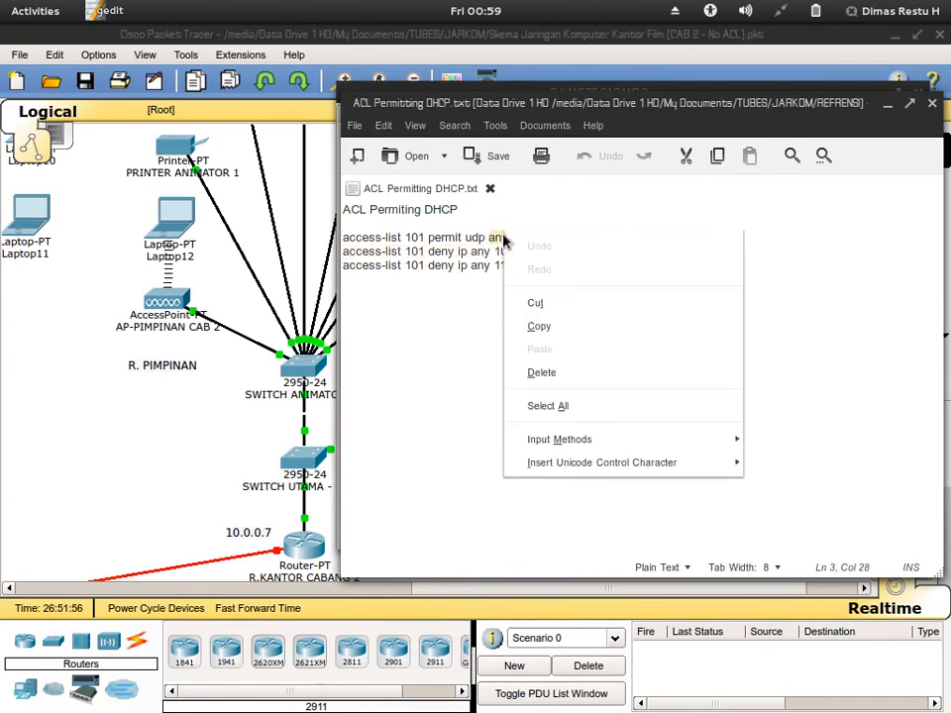
left_click(535, 325)
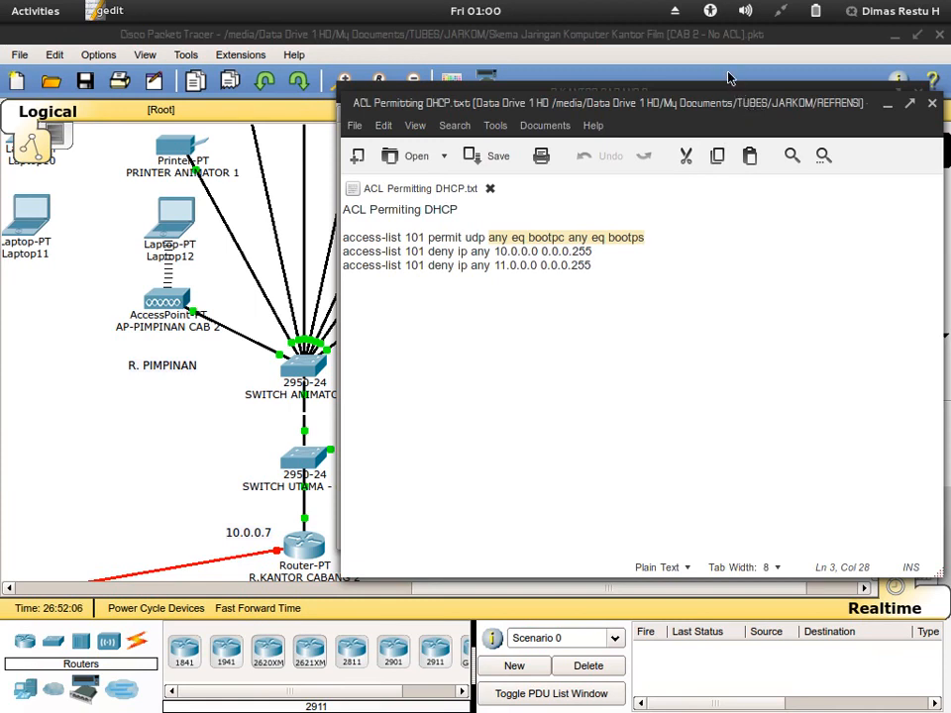
left_click_drag(652, 103, 641, 136)
left_click(666, 89)
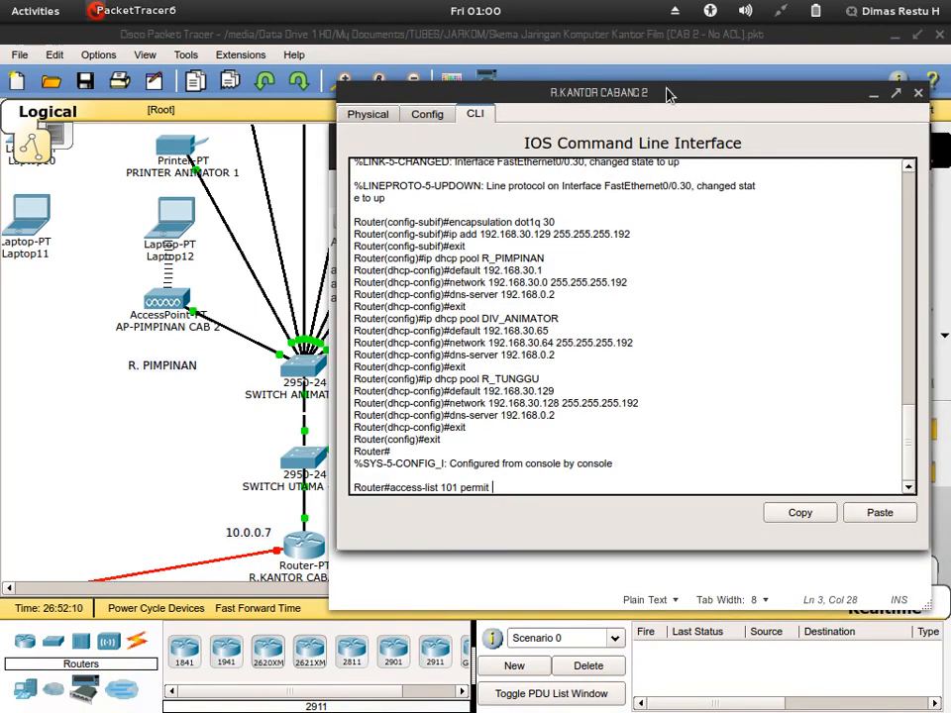
right_click(506, 488)
left_click(533, 514)
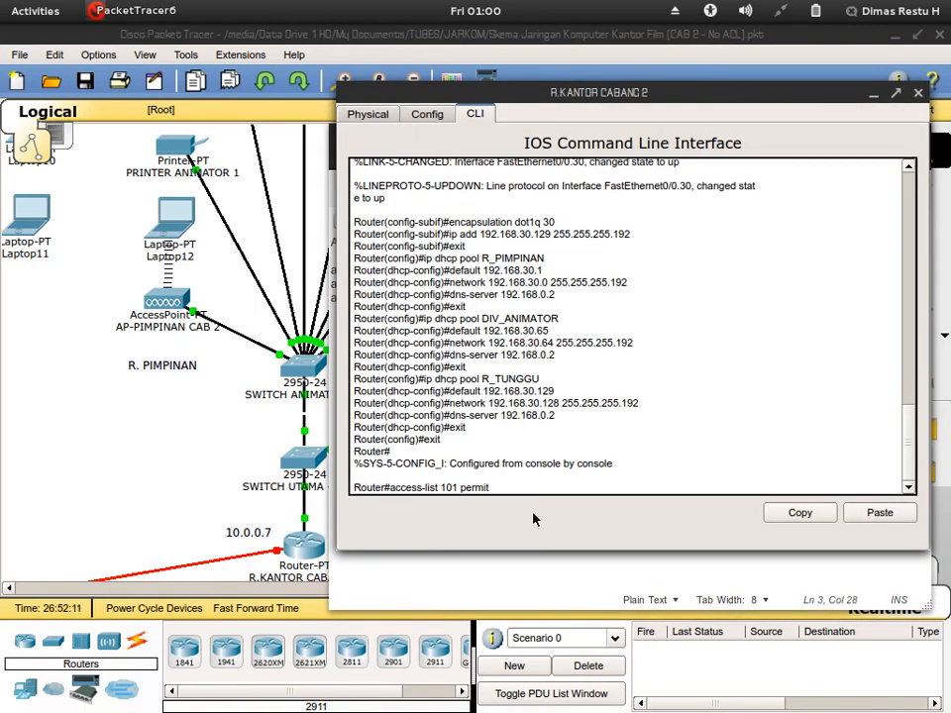
key("Return")
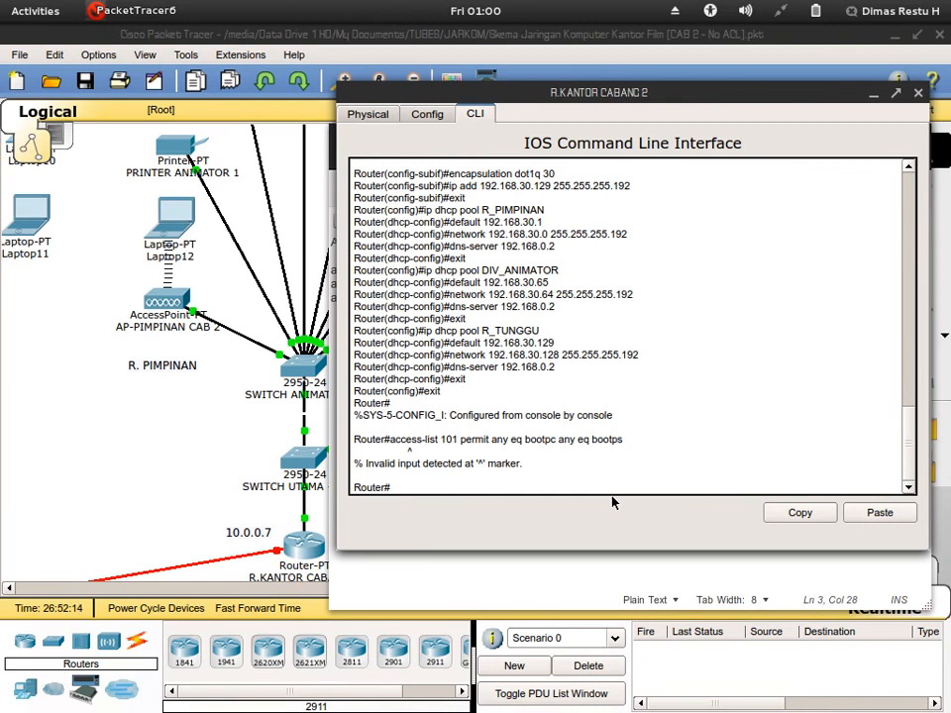
key("Up")
key("Left")
key("Left")
key("Left")
key("Left")
key("Left")
key("Left")
key("Left")
key("Left")
key("Left")
key("Left")
key("Left")
key("Left")
key("Left")
key("Left")
key("Left")
key("Left")
key("Left")
key("Left")
key("Left")
key("Left")
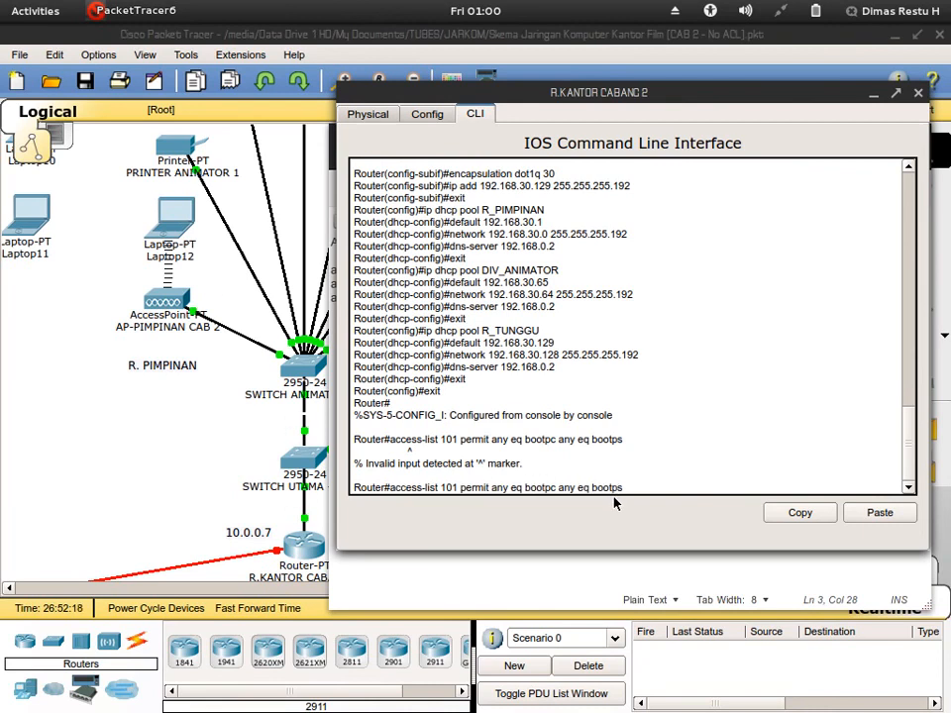
key("Right")
key("Right")
key("Right")
key("Right")
key("Right")
key("Right")
key("Right")
key("Right")
key("Right")
key("Right")
key("Right")
key("Right")
key("Right")
key("Right")
key("Right")
key("Right")
key("Right")
key("Right")
key("Right")
key("Right")
key("BackSpace")
key("BackSpace")
key("BackSpace")
key("BackSpace")
key("BackSpace")
key("BackSpace")
key("BackSpace")
key("BackSpace")
key("BackSpace")
key("BackSpace")
key("BackSpace")
key("BackSpace")
key("BackSpace")
key("BackSpace")
key("BackSpace")
key("BackSpace")
key("BackSpace")
key("BackSpace")
key("BackSpace")
key("BackSpace")
key("BackSpace")
Step: Enter configuration mode with "conf ter" and add "access-list 101 permit udp any eq bootpc any eq bootps", copied from the reference file
type("conf ter")
key("Return")
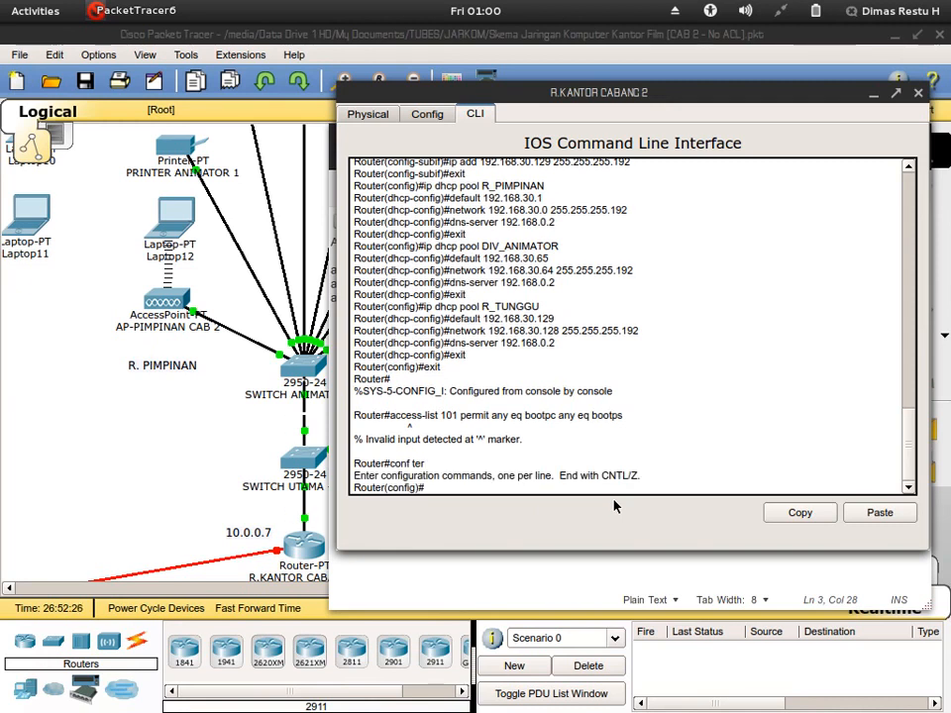
left_click(542, 565)
left_click(649, 276)
key("shift+Home")
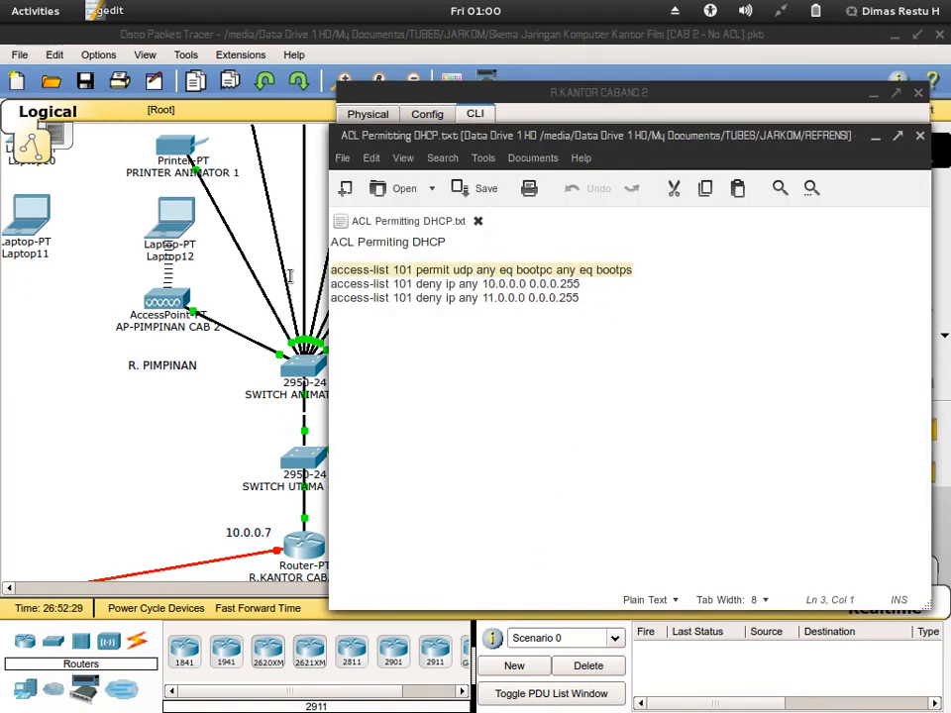
left_click(654, 112)
right_click(447, 485)
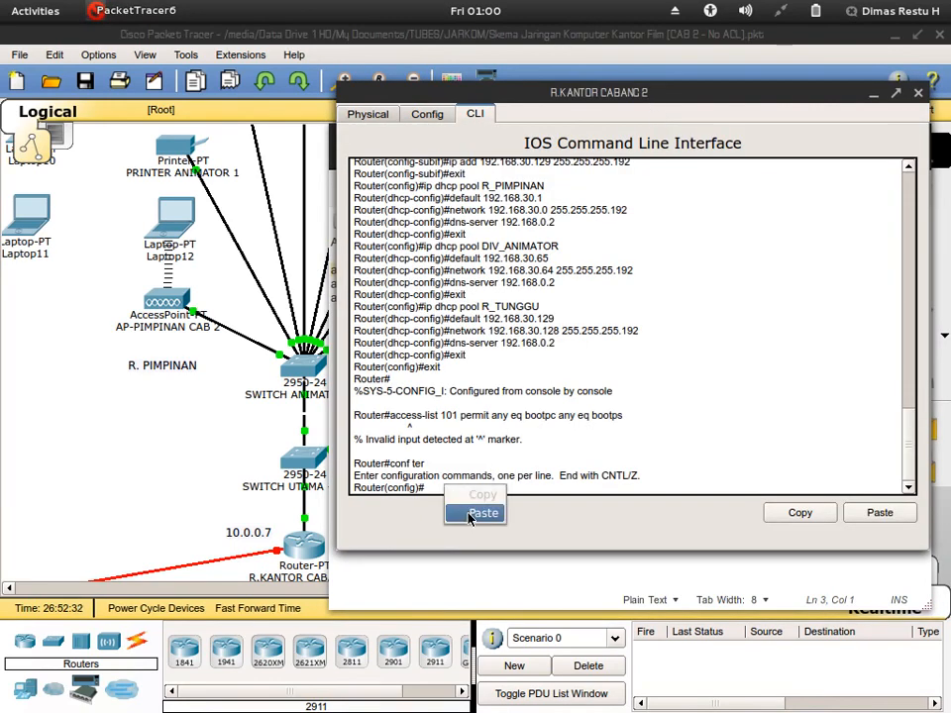
left_click(484, 511)
key("Return")
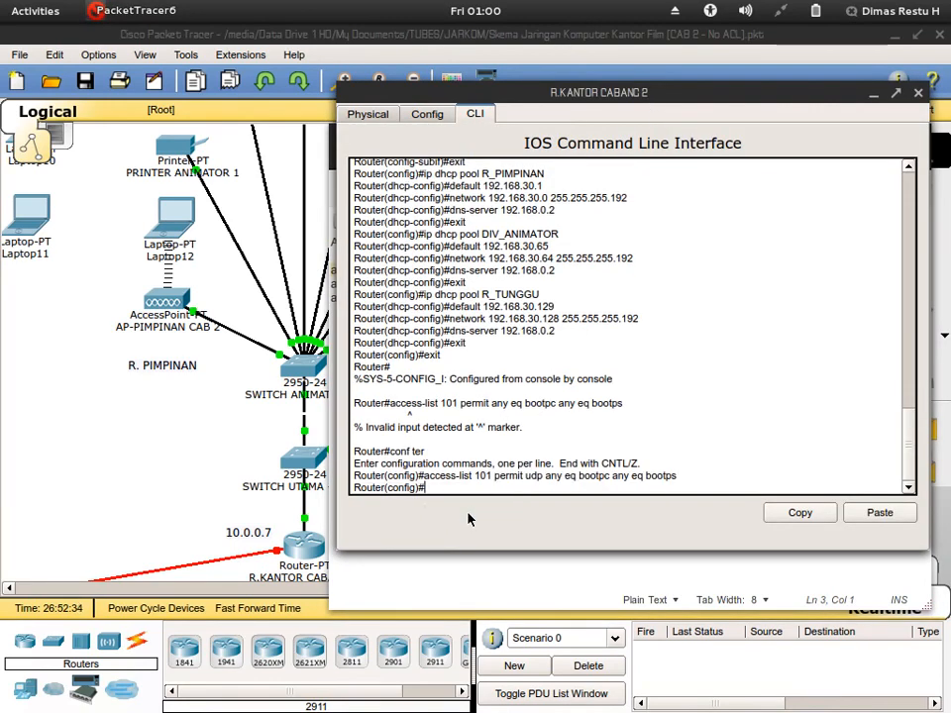
Step: Recall the permit rule at the configuration prompt and rework it into the start of a new rule, "access-list 101 deny"
key("Up")
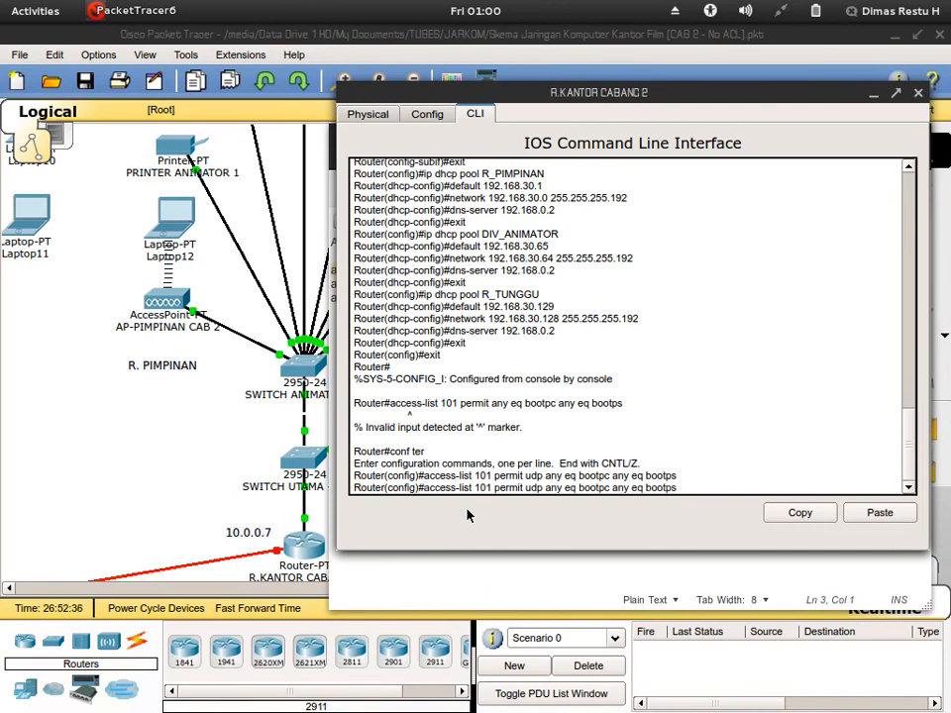
key("BackSpace")
key("BackSpace")
key("BackSpace")
key("BackSpace")
key("BackSpace")
key("BackSpace")
key("BackSpace")
key("BackSpace")
key("BackSpace")
key("BackSpace")
key("BackSpace")
key("BackSpace")
key("BackSpace")
key("BackSpace")
key("BackSpace")
key("BackSpace")
key("BackSpace")
key("BackSpace")
key("BackSpace")
key("BackSpace")
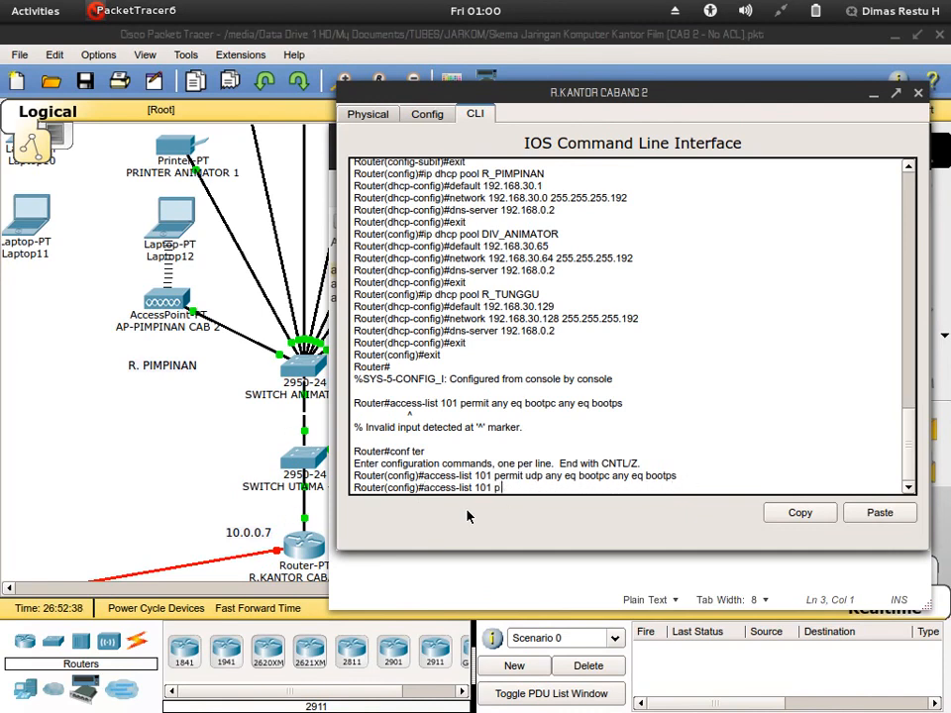
type("deny")
Step: Consult the ACL Permitting DHCP file and continue the deny rule with "ip 192.168.30.128", checking it against the R_TUNGGU network
left_click(498, 600)
left_click(507, 461)
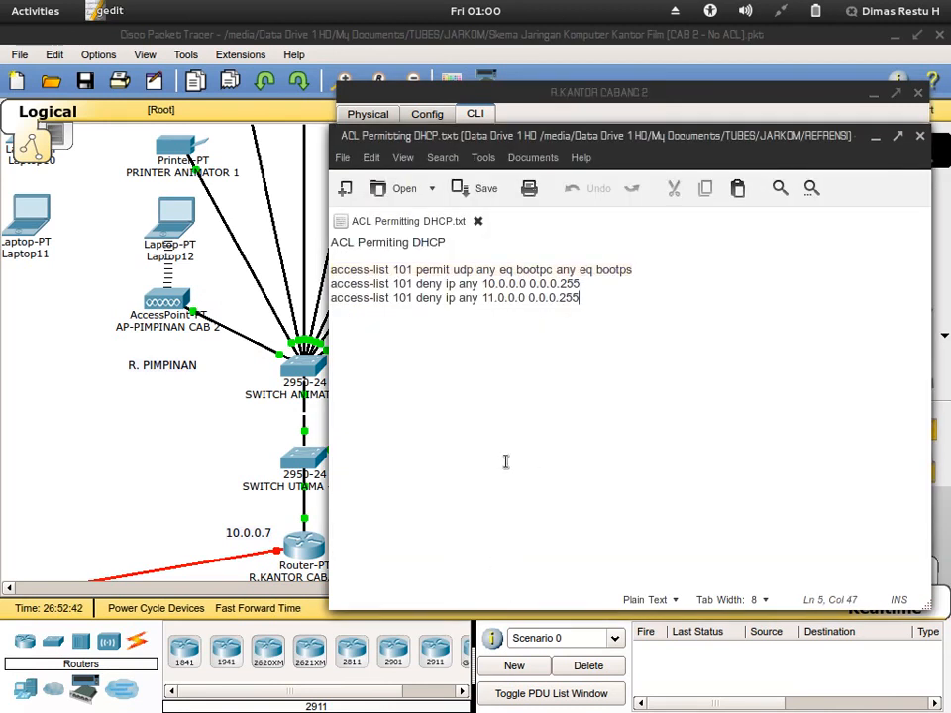
left_click(650, 107)
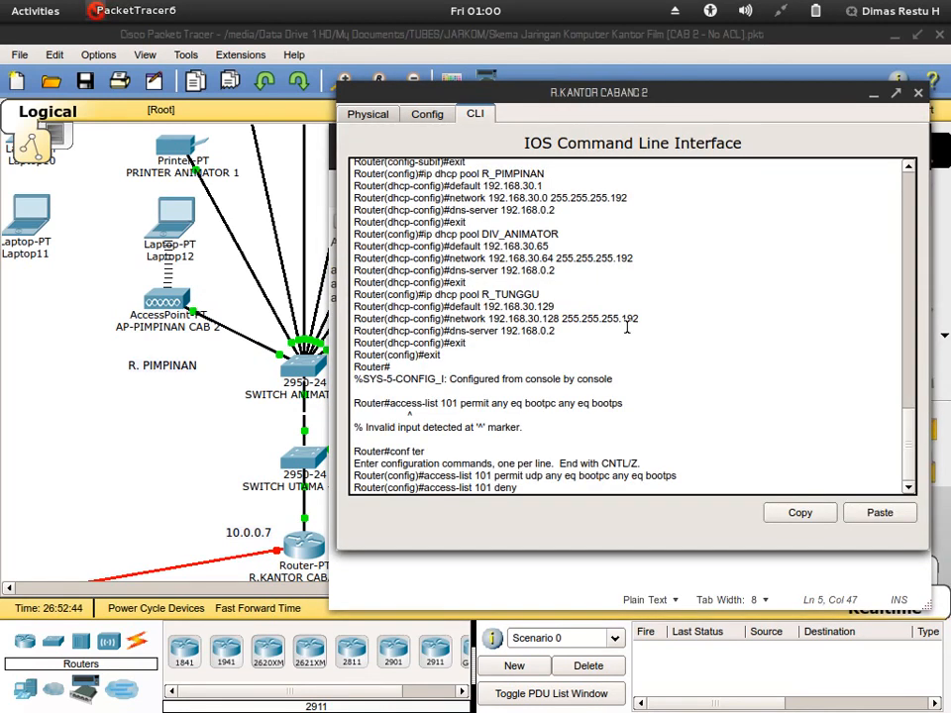
left_click(555, 487)
type("ip 192.168.30.12")
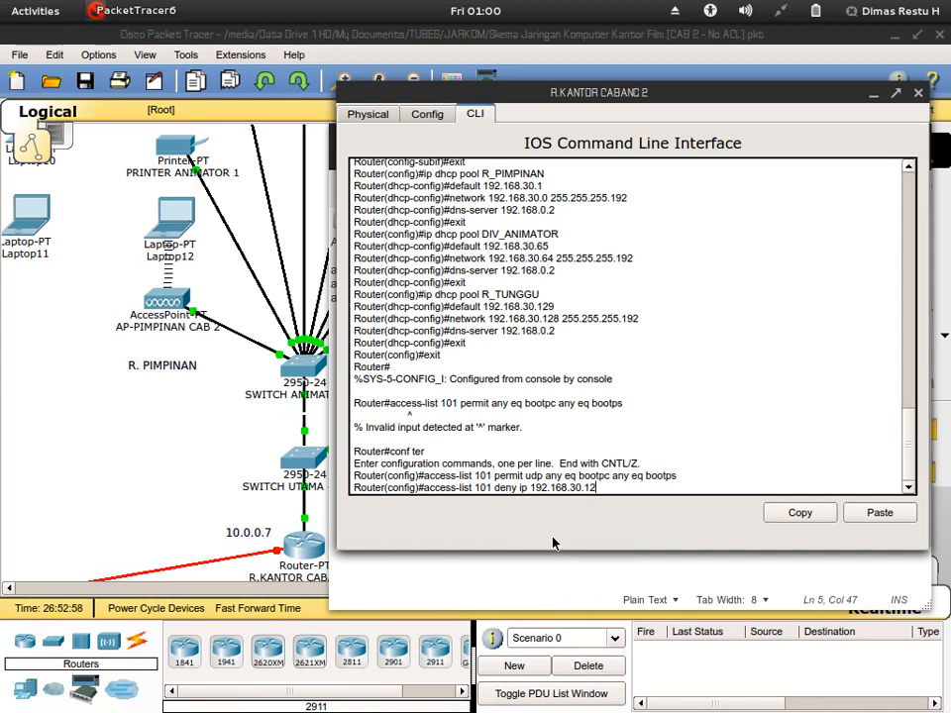
type("8")
left_click_drag(489, 318, 554, 318)
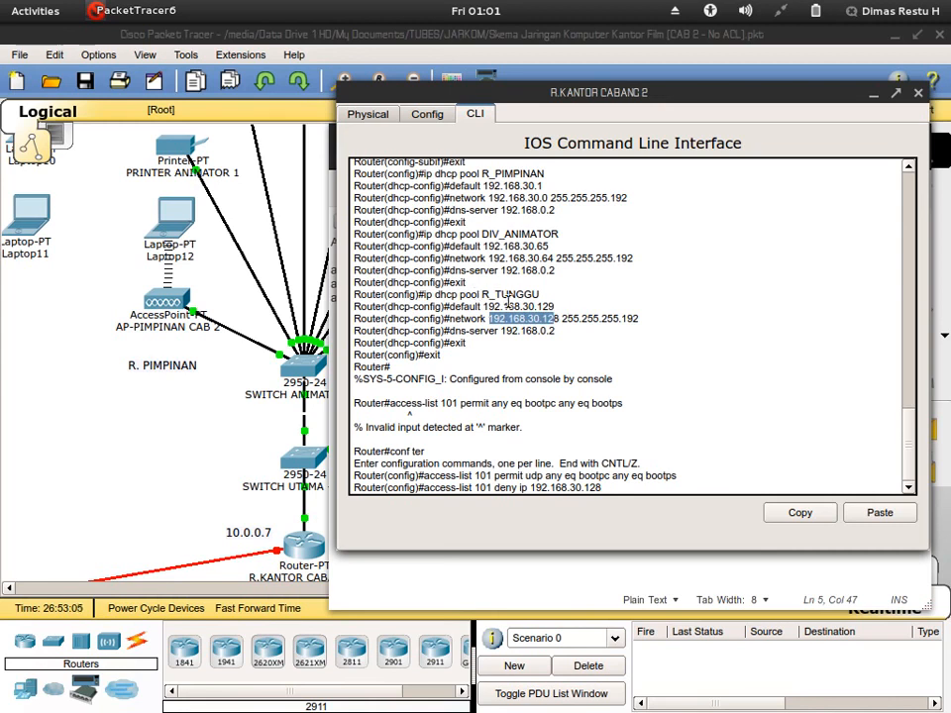
left_click(626, 486)
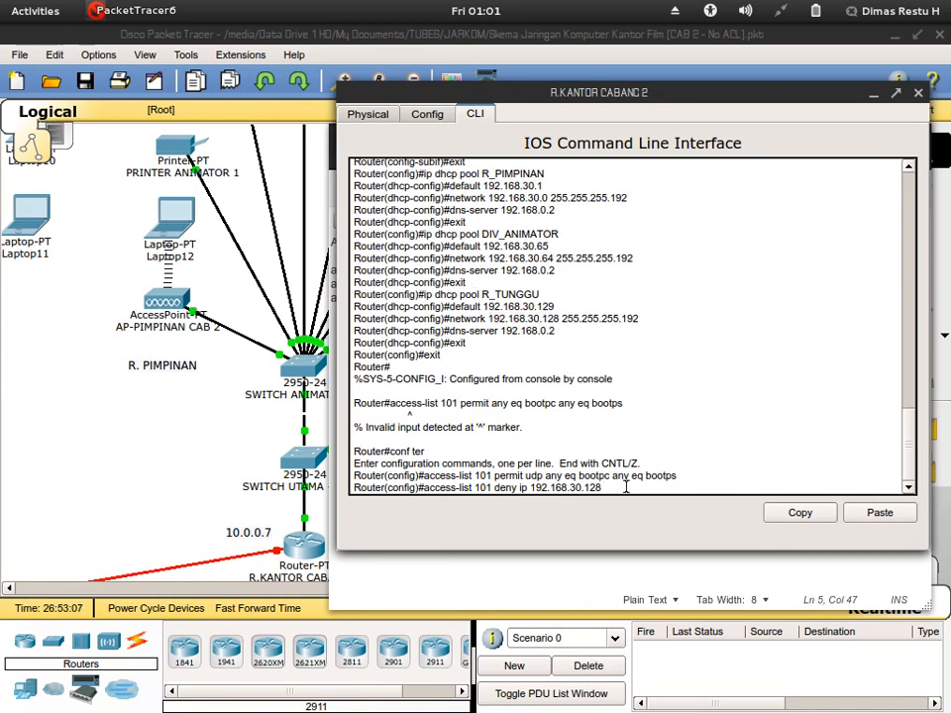
Step: Recheck the reference rules' syntax and begin the source wildcard mask in the deny rule with "0.0.0."
key("alt+Tab")
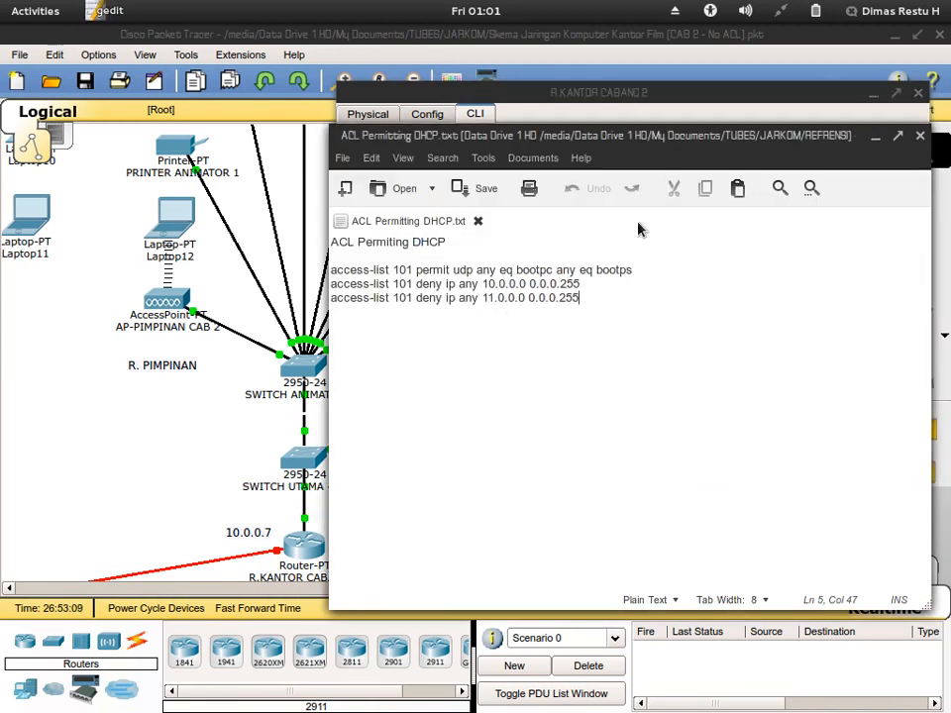
left_click(480, 83)
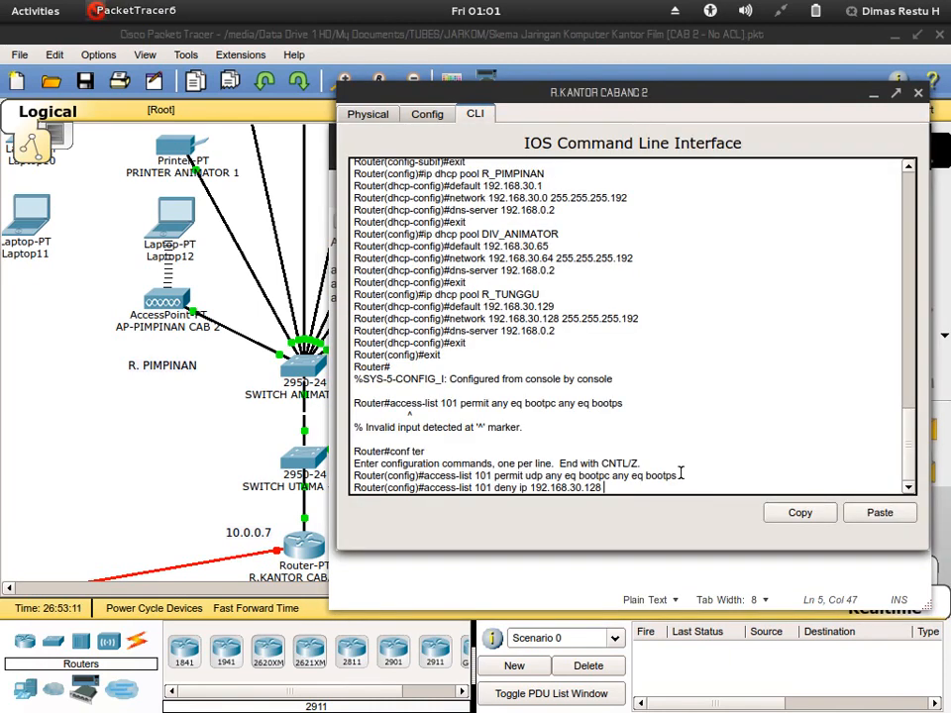
type("0.0.0.")
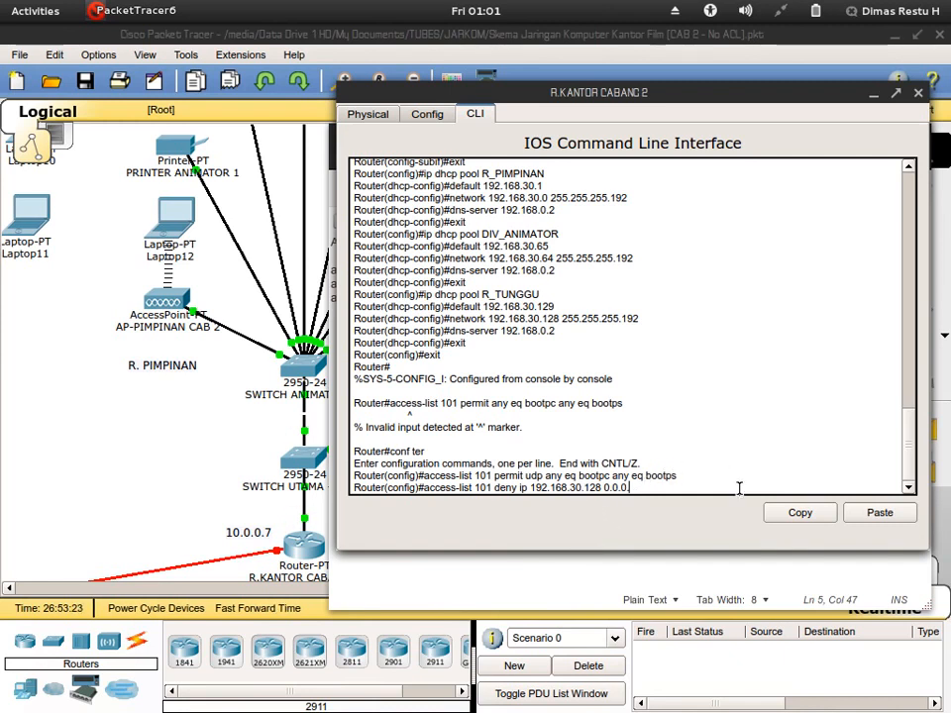
Step: Switch to the unsaved gedit subnet notes and highlight the last octet of the new subnet mask
key("alt+Tab")
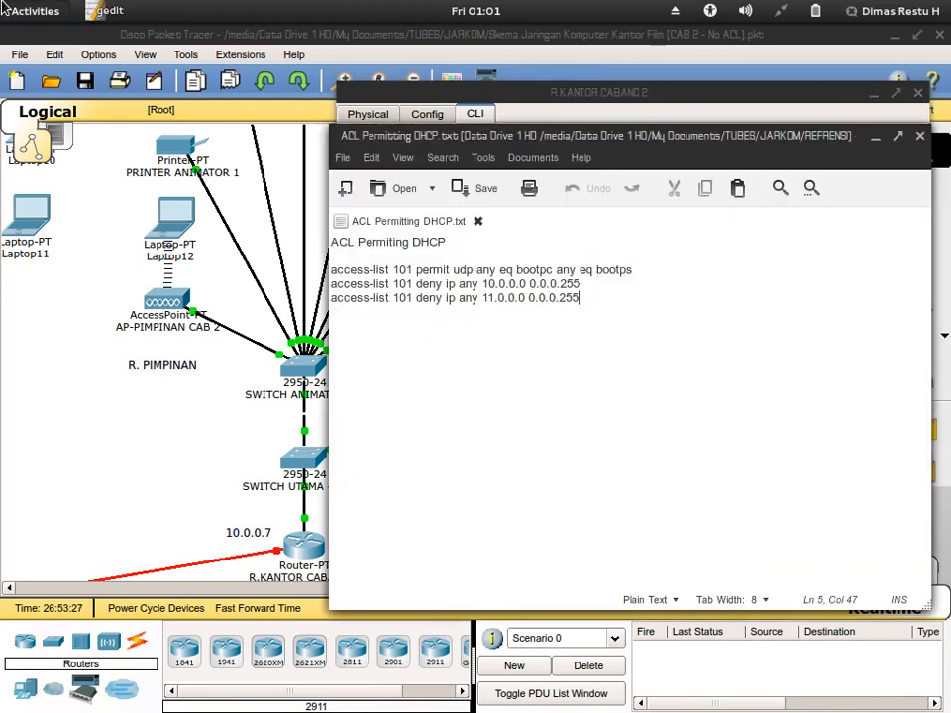
mouse_move(19, 28)
left_click(237, 384)
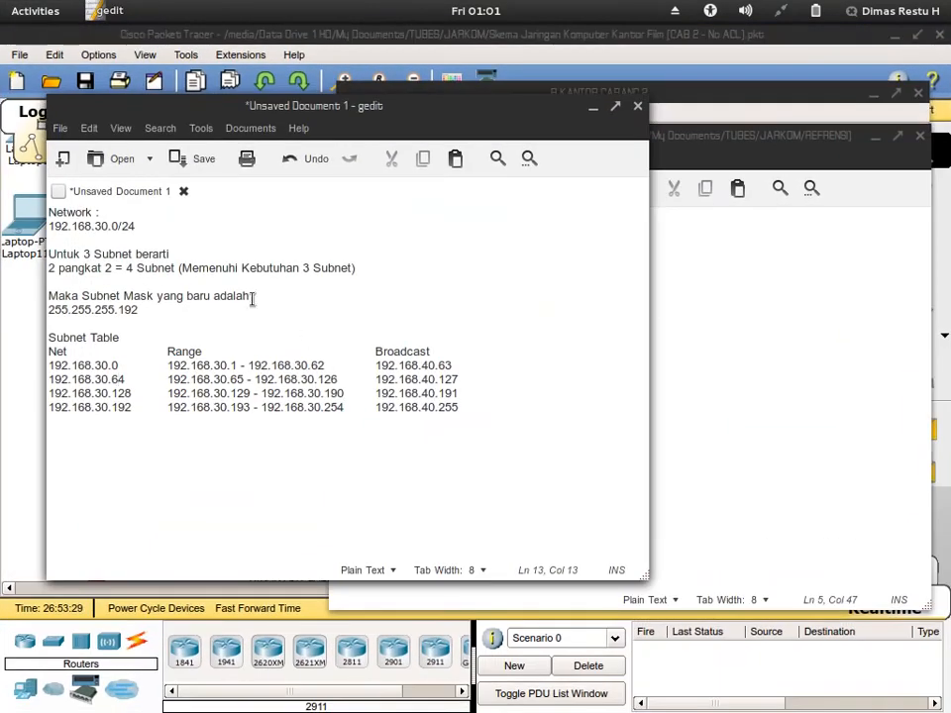
double_click(140, 310)
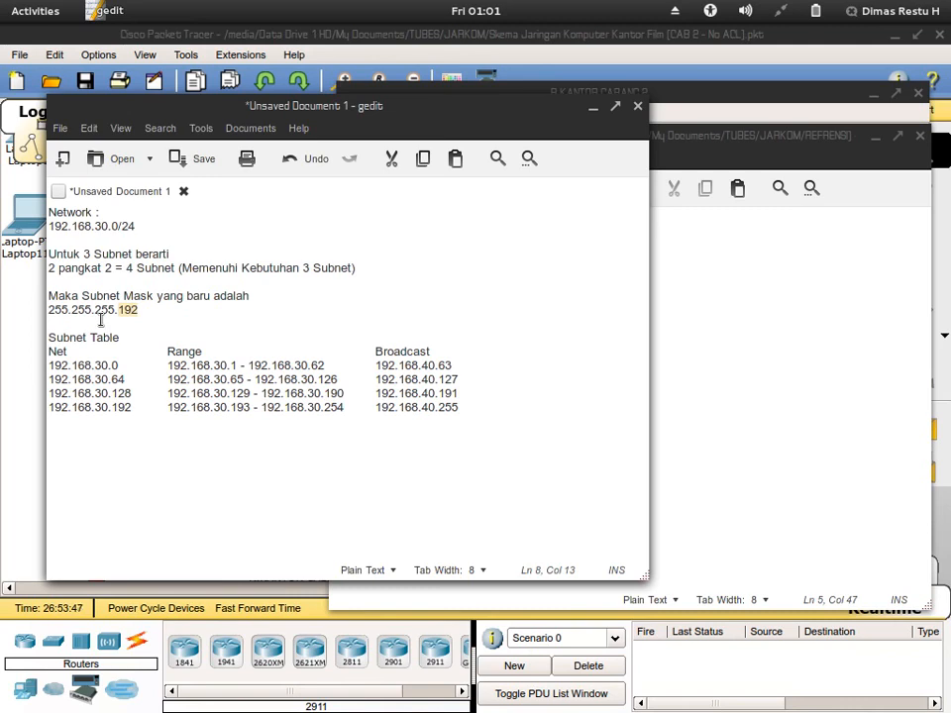
Step: Open Calculator, compute 255-192 for the last wildcard octet, and close Calculator
mouse_move(3, 4)
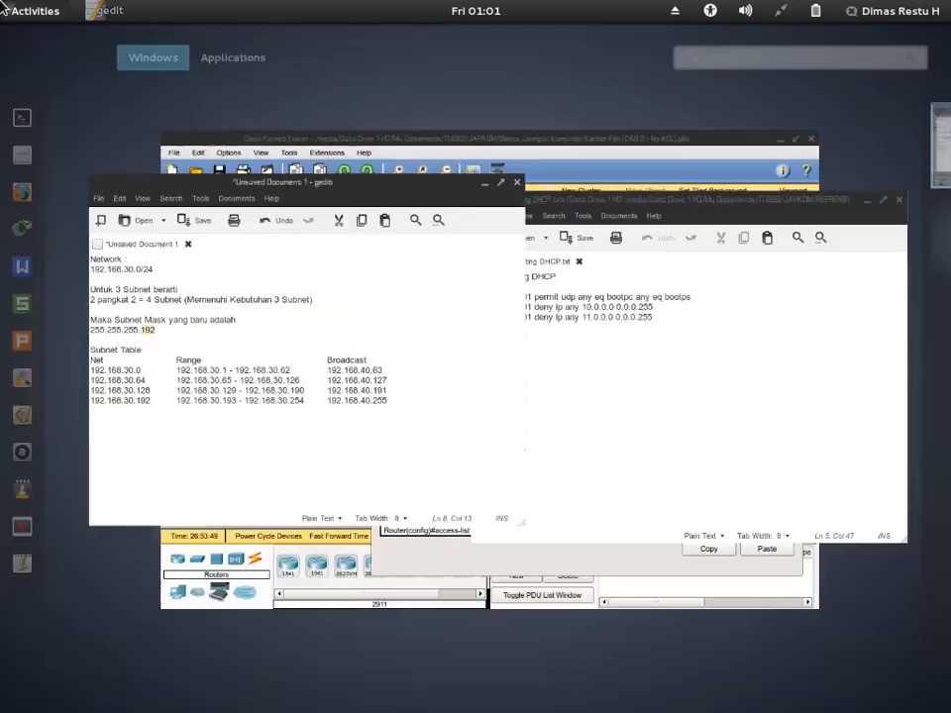
left_click(214, 66)
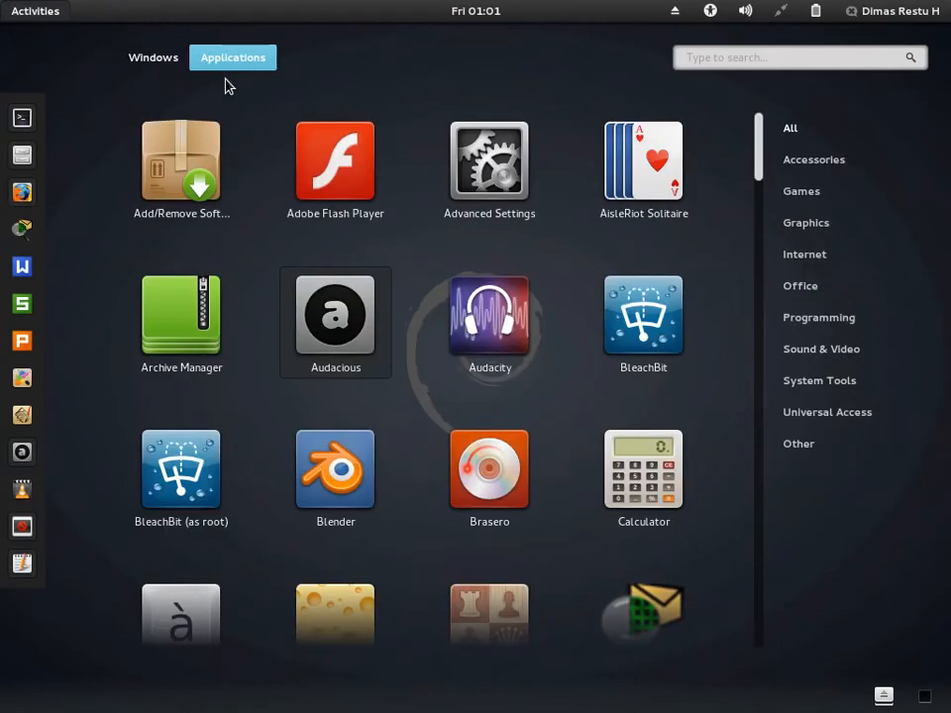
type("Cal")
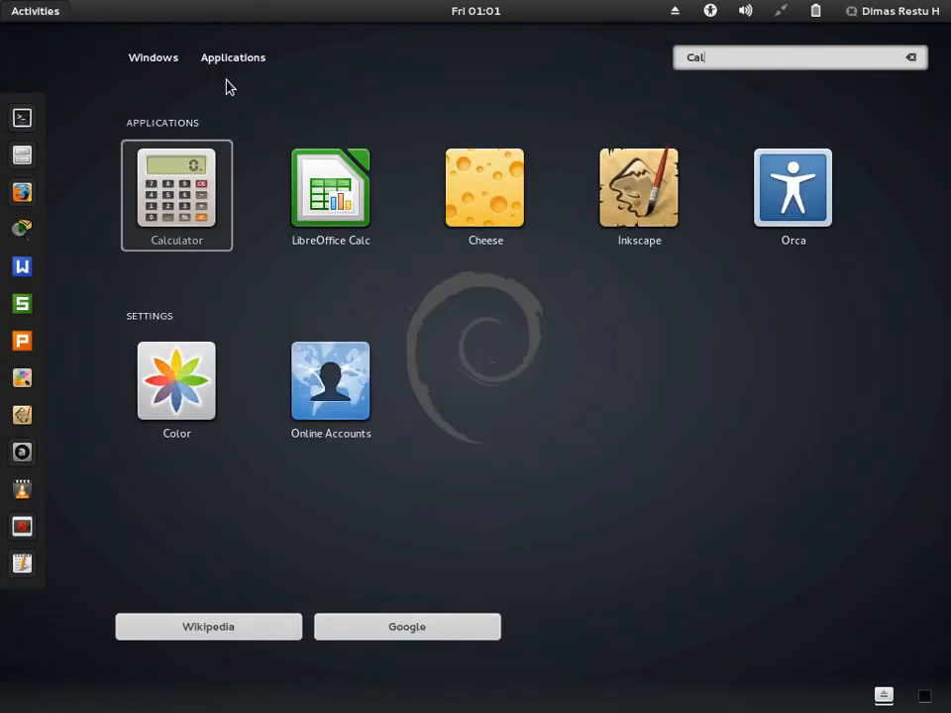
key("Return")
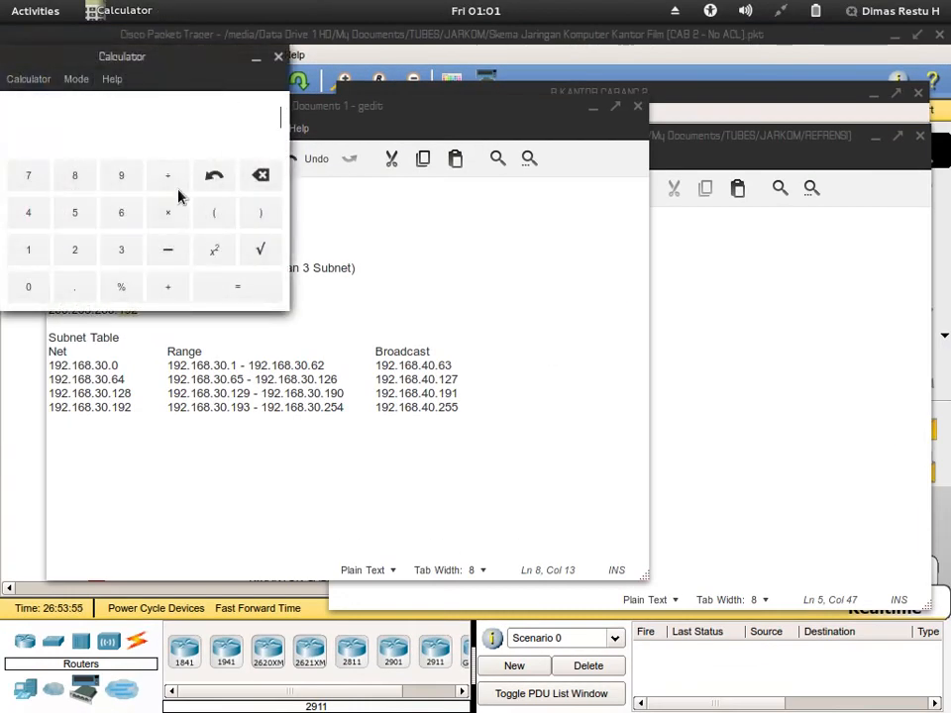
type("255-")
type("192")
left_click(220, 294)
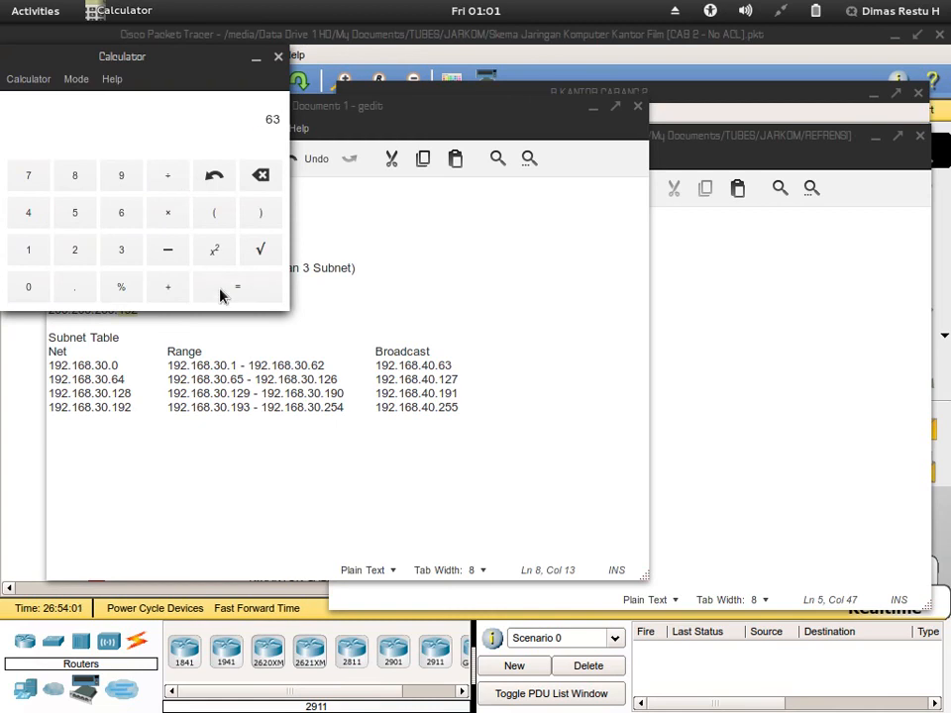
left_click(278, 57)
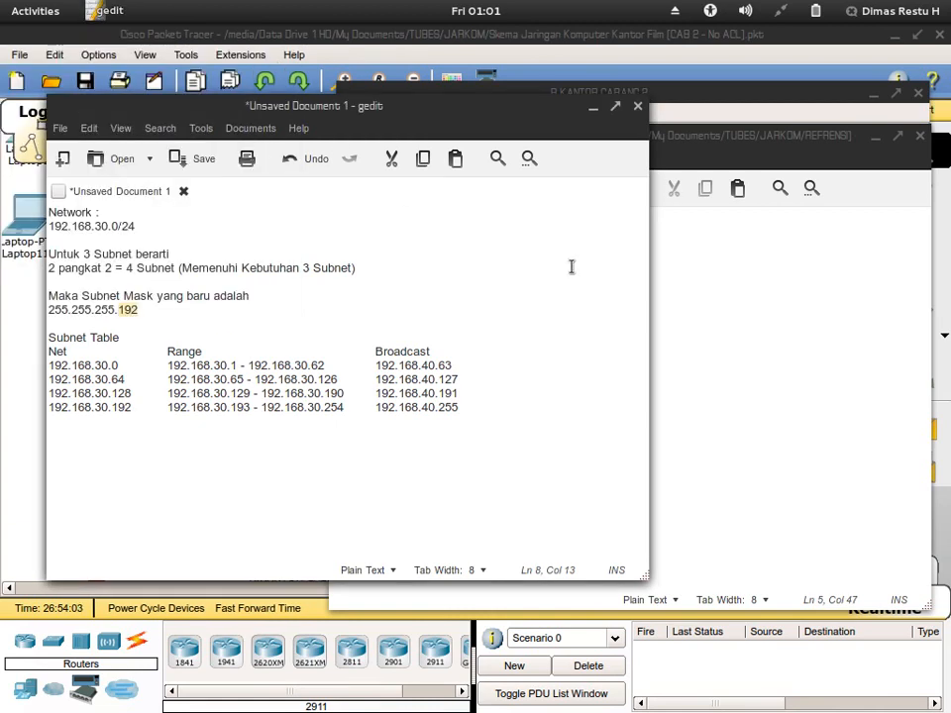
Step: Return to the R.KANTOR CABANG 2 window and complete the deny rule's source wildcard mask as 0.0.0.63
left_click(738, 323)
left_click(36, 16)
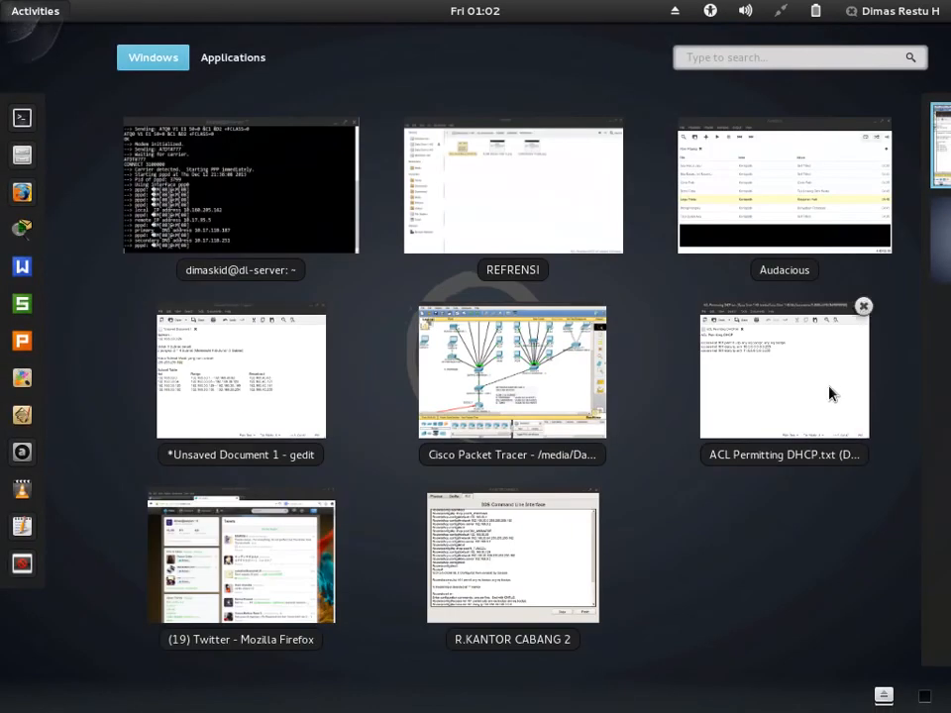
left_click(497, 574)
type("68.30.128 0.0.0.63")
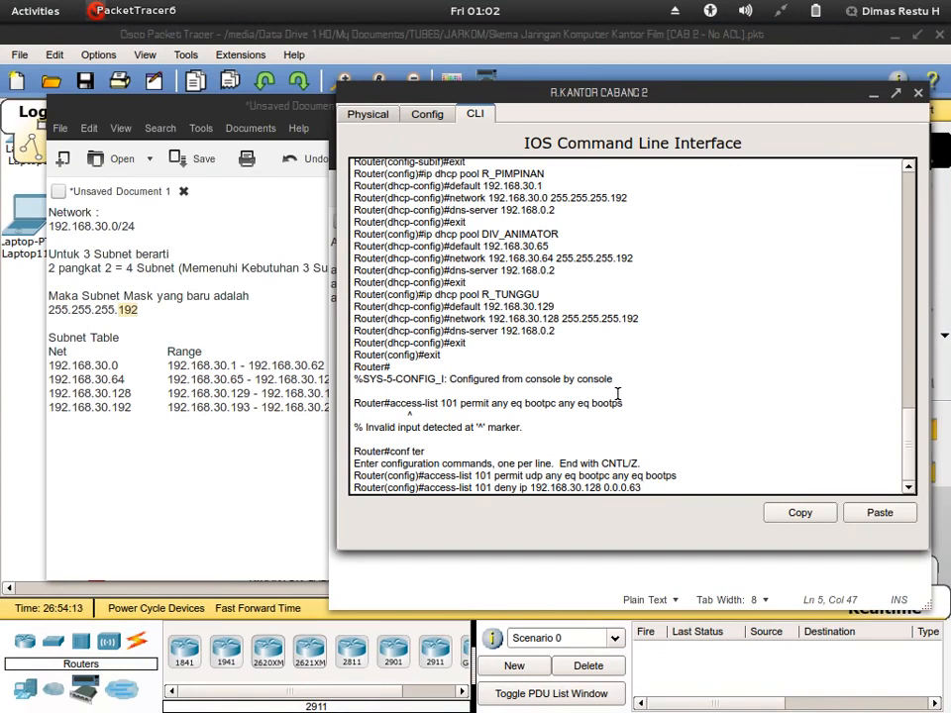
Step: Add the destination "192.168.30.0 0.0.0.63" to the deny rule and submit it
type("192.168.30.128")
key("BackSpace")
key("BackSpace")
key("BackSpace")
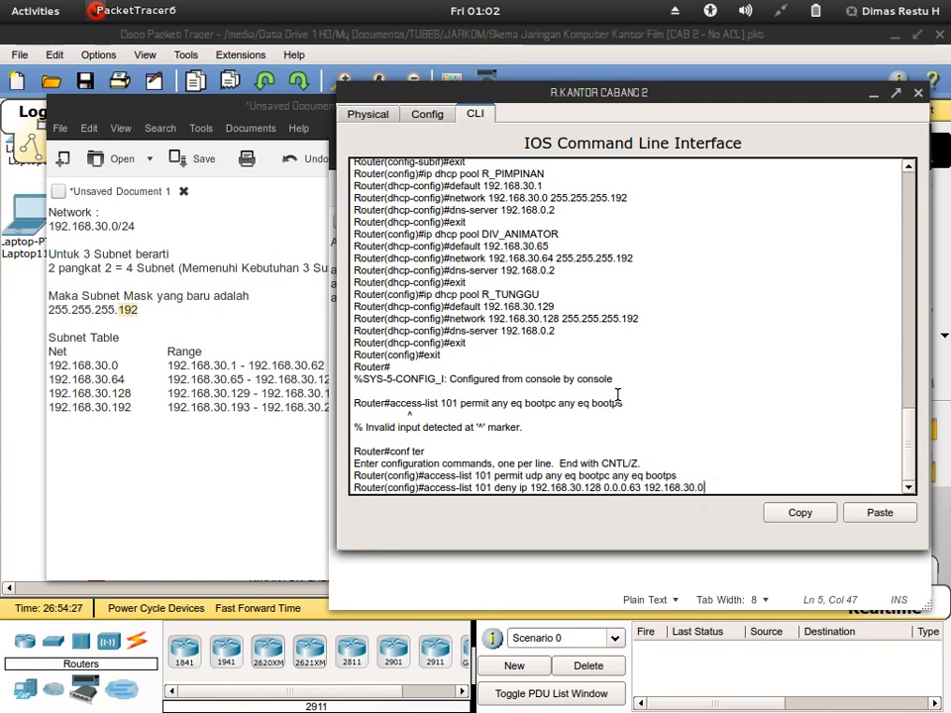
type("0.0.0.63")
key("Return")
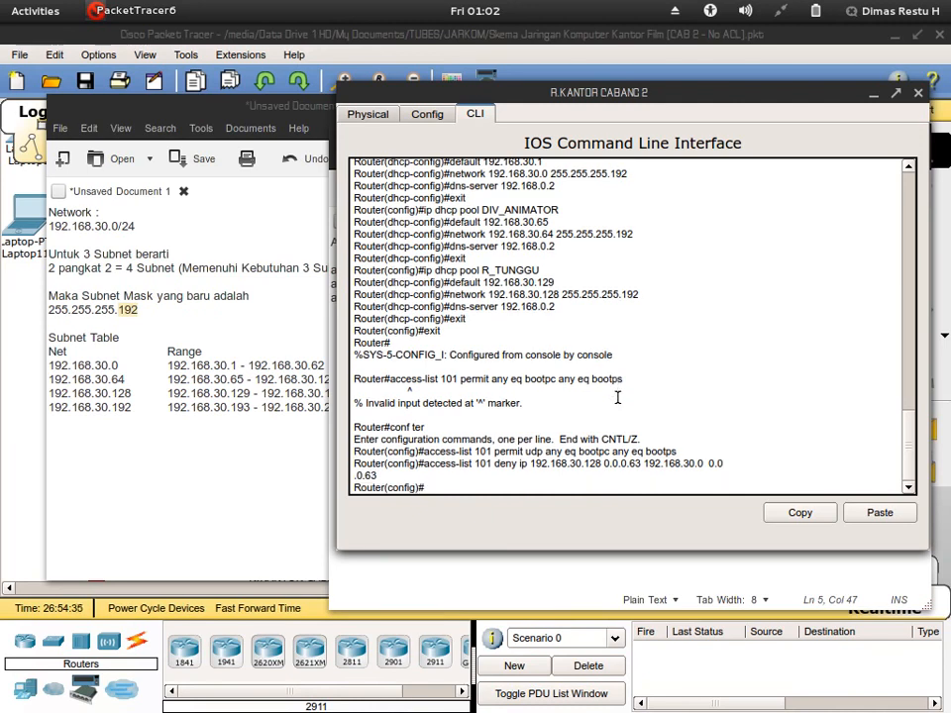
Step: Recall the deny rule, change its destination network to 192.168.30.64, and submit it as a second rule
key("Up")
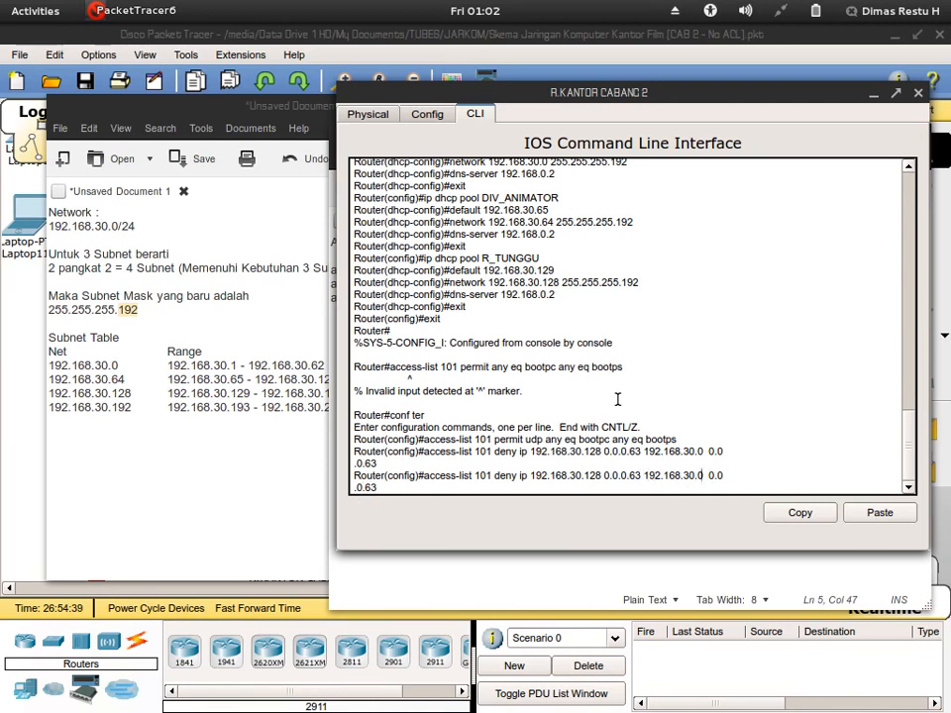
key("BackSpace")
type(".64")
key("Return")
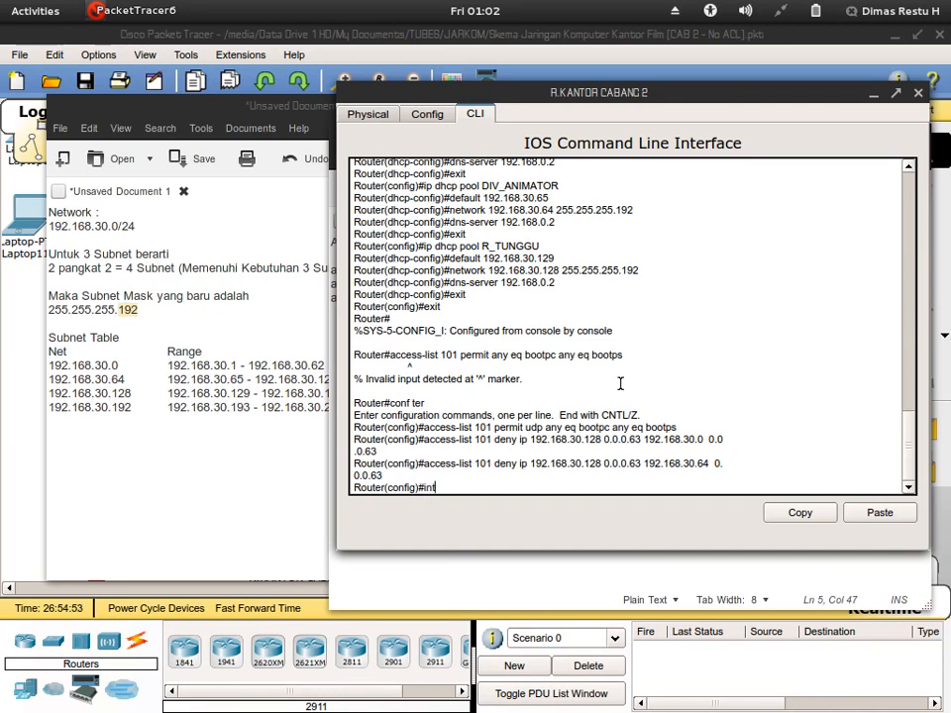
Step: Enter subinterface fa0/0.30 and apply the access list to it with "ip access-group 101 in"
type("fa0/0.30")
key("Return")
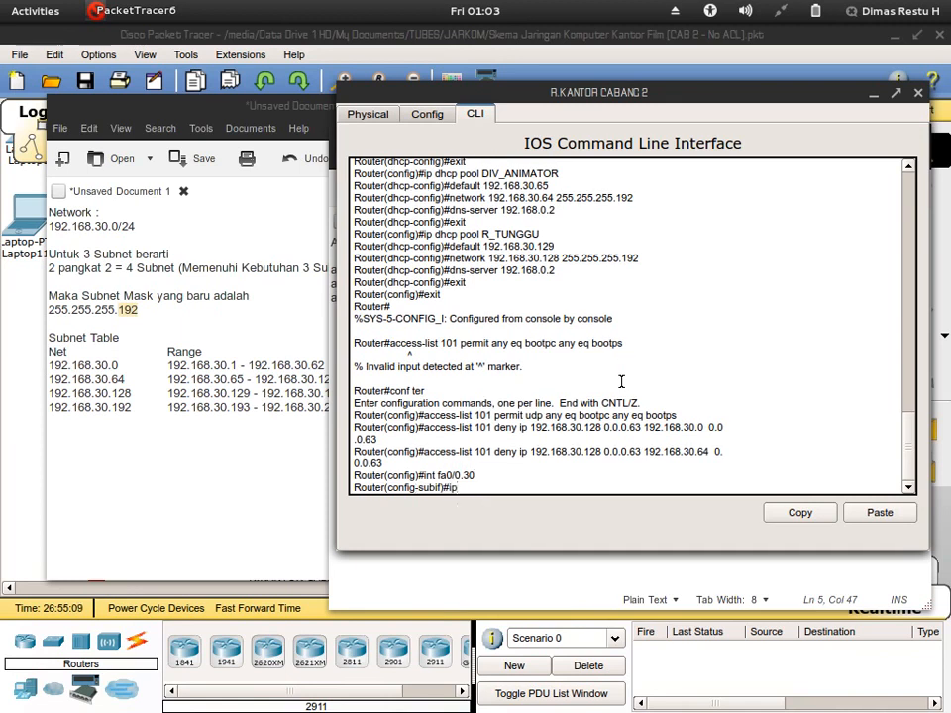
type("ip access-group 101 ou")
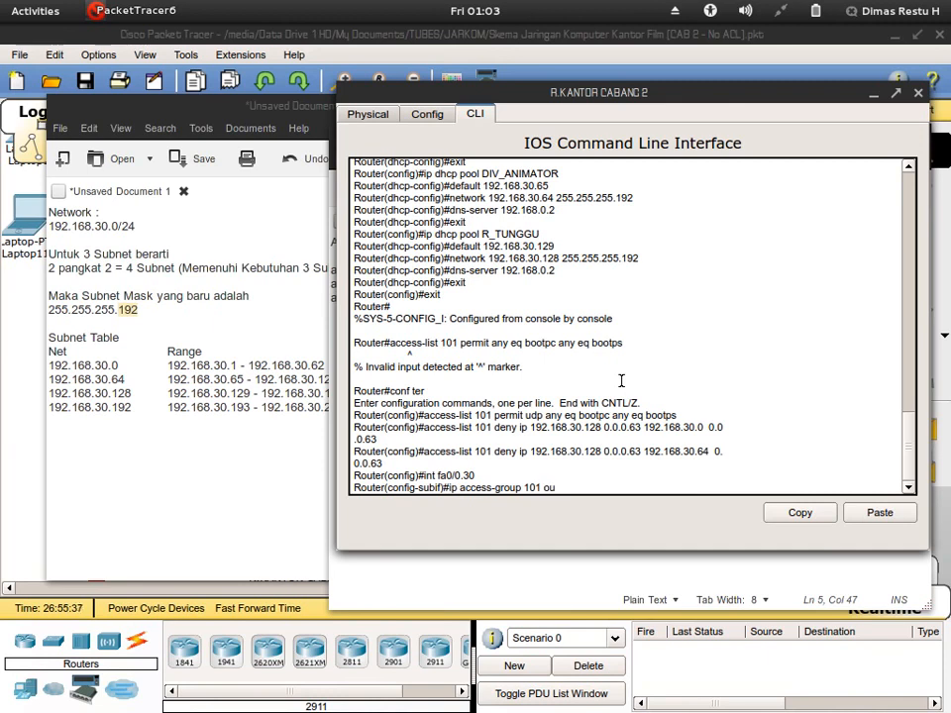
type("in")
key("Return")
Step: Leave the subinterface with "exit" and return to the privileged prompt with "end"
type("exit")
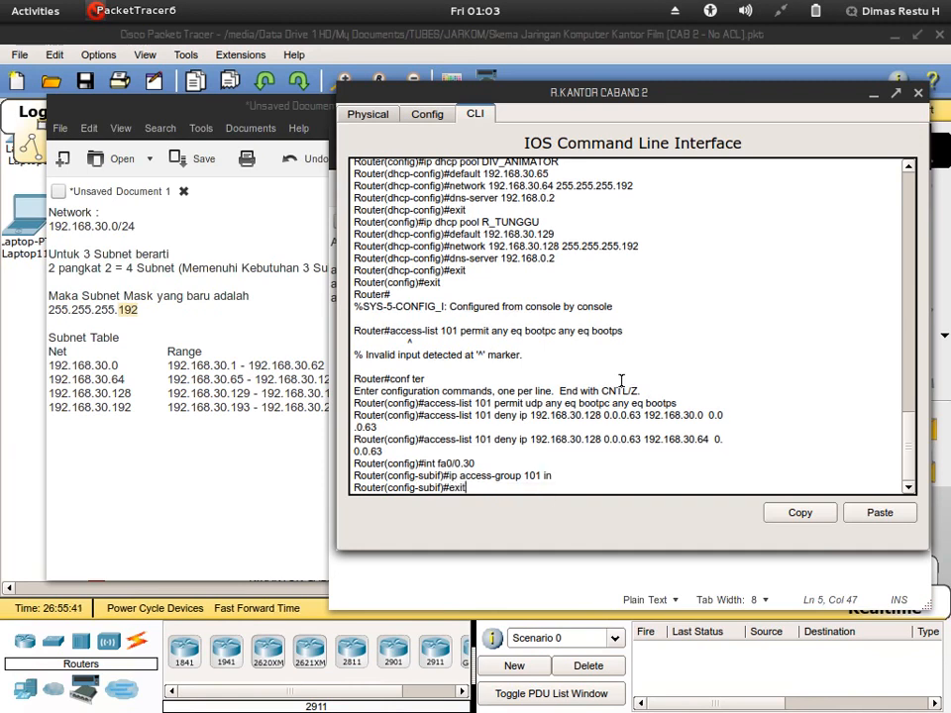
key("Return")
type("end")
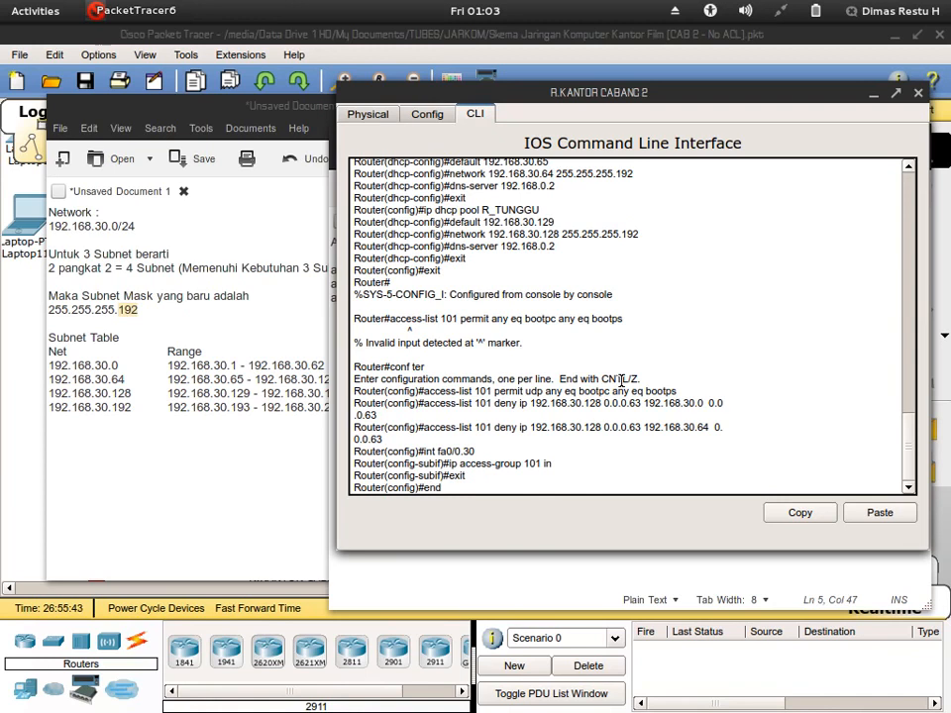
key("Return")
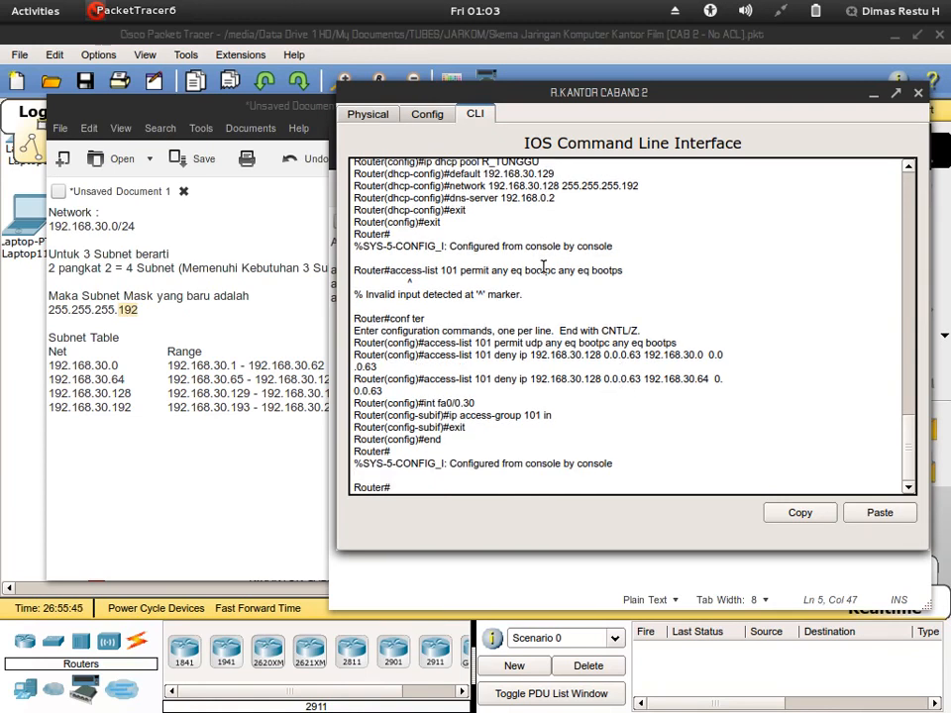
Step: Close the R.KANTOR CABANG 2 window and the ACL Permitting DHCP file, and bring the network topology to the front
left_click(918, 92)
left_click(920, 138)
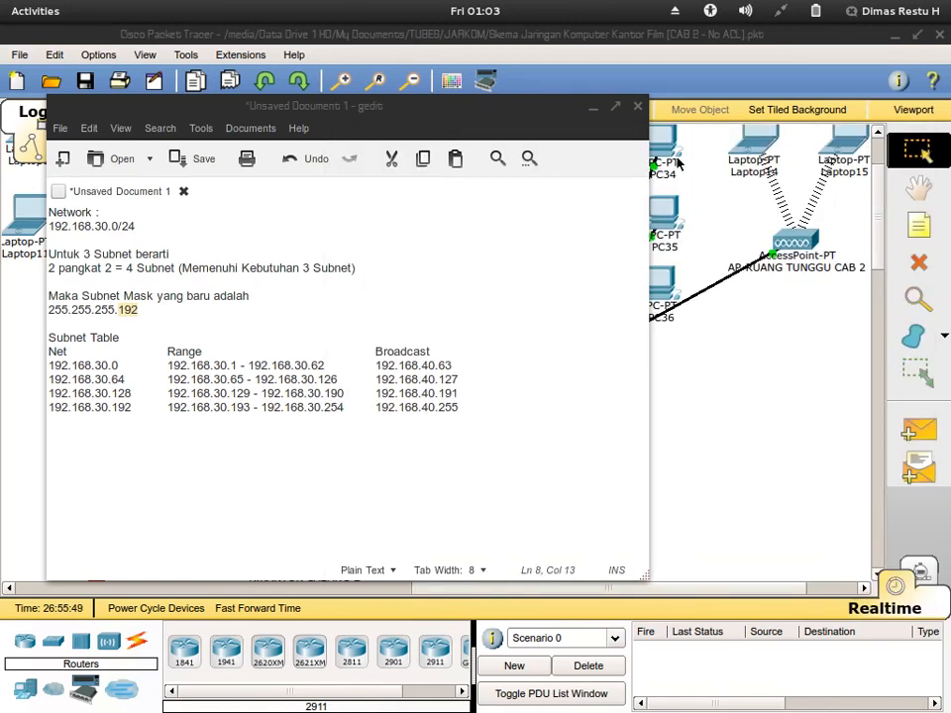
left_click(739, 414)
Step: Test connectivity within R. TUNGGU by sending a simple PDU from Laptop14 to Laptop15
scroll(702, 415, "up", 2)
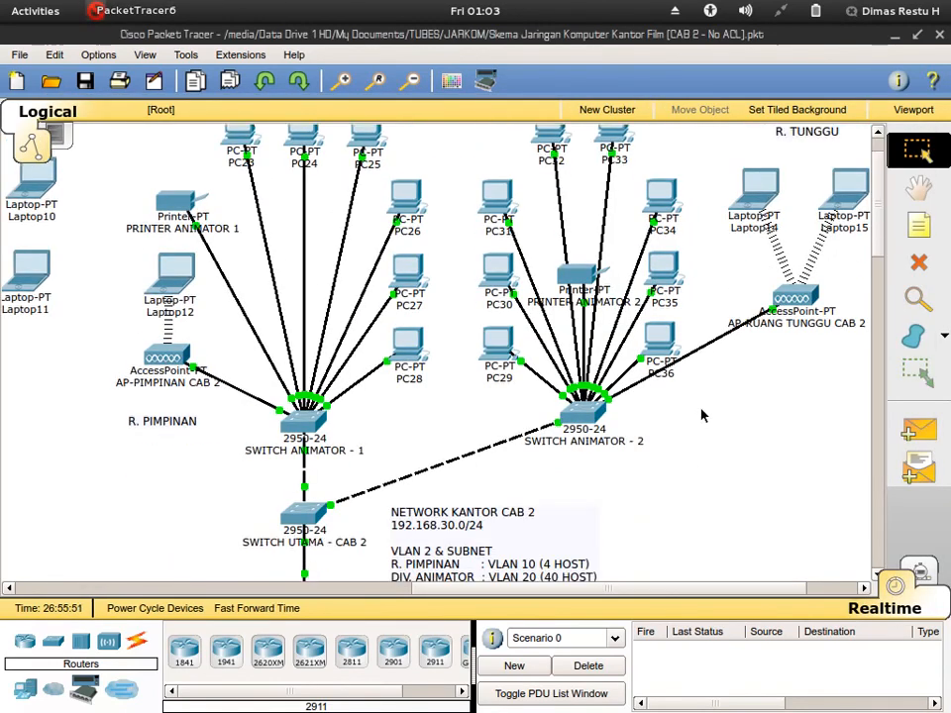
scroll(701, 415, "down", 2)
left_click(904, 430)
scroll(772, 199, "up", 2)
left_click(761, 190)
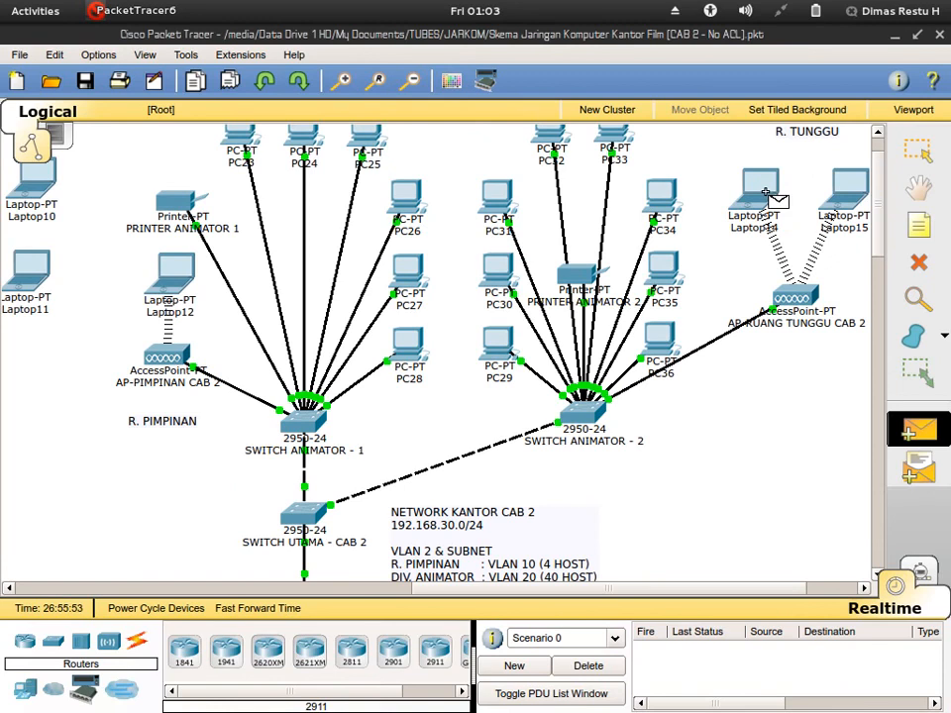
left_click(847, 193)
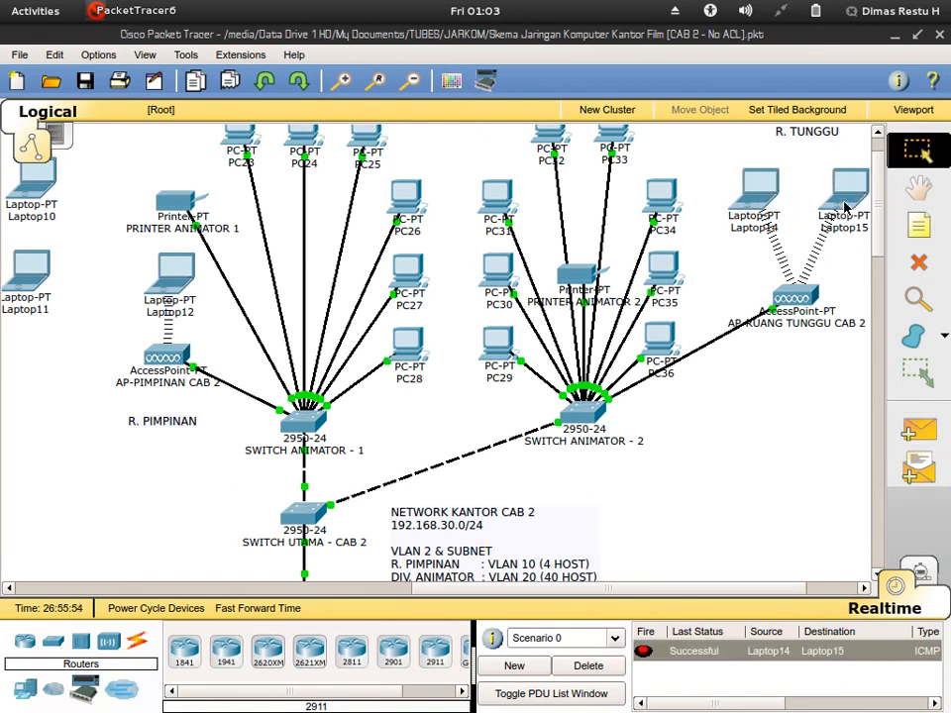
Step: Delete the listed PDU results and try to send a simple PDU from Laptop14 in R. TUNGGU to PC33 in R. ANIMATOR
left_click(616, 666)
scroll(852, 466, "up", 2)
left_click(916, 430)
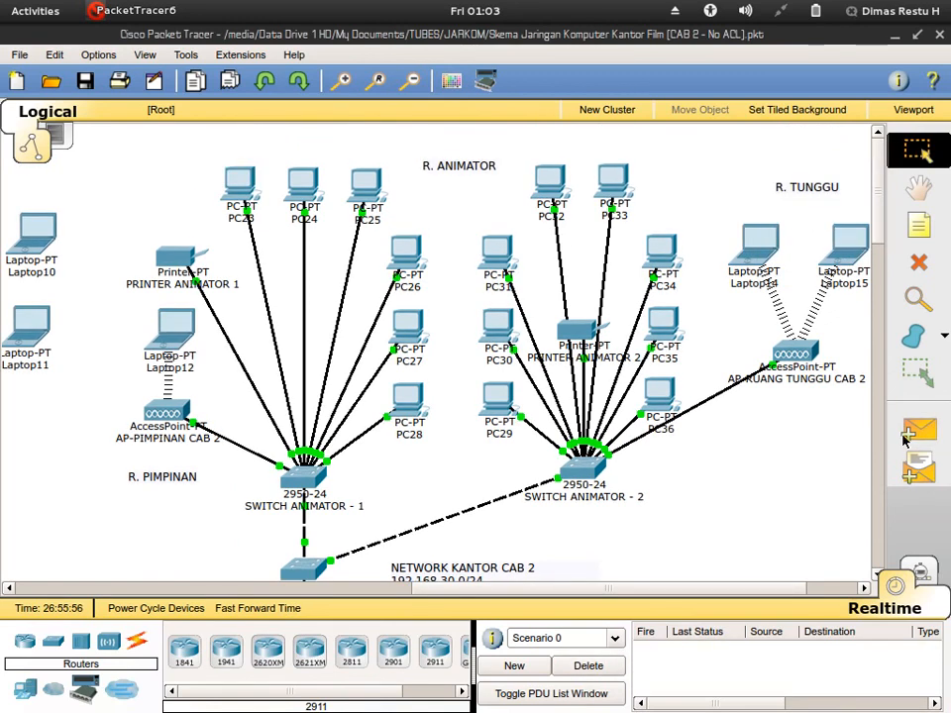
left_click(749, 242)
scroll(796, 348, "down", 2)
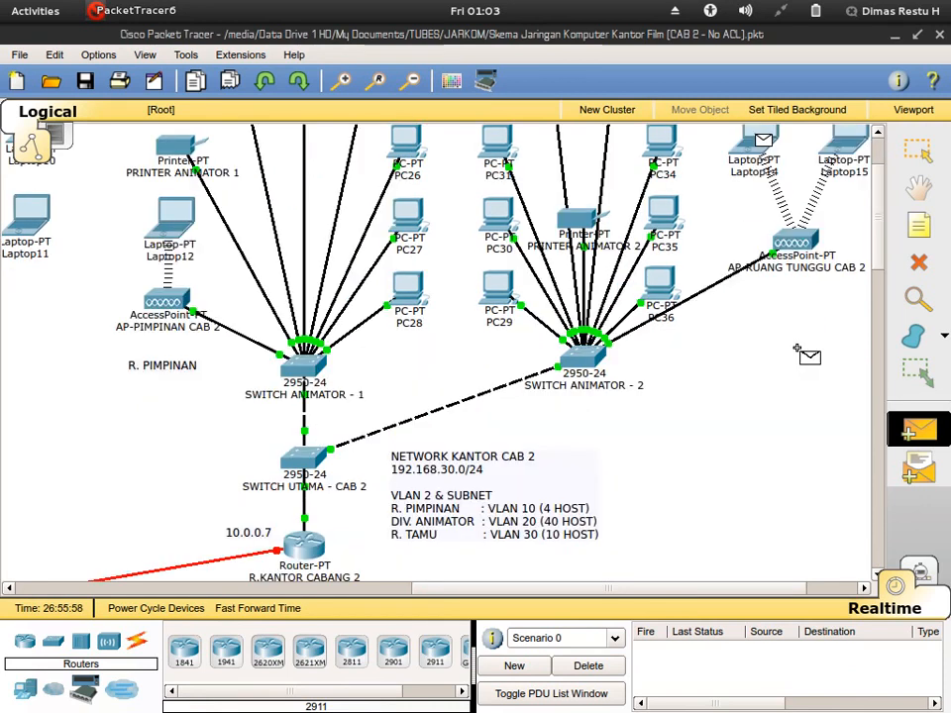
scroll(675, 310, "up", 2)
left_click(615, 182)
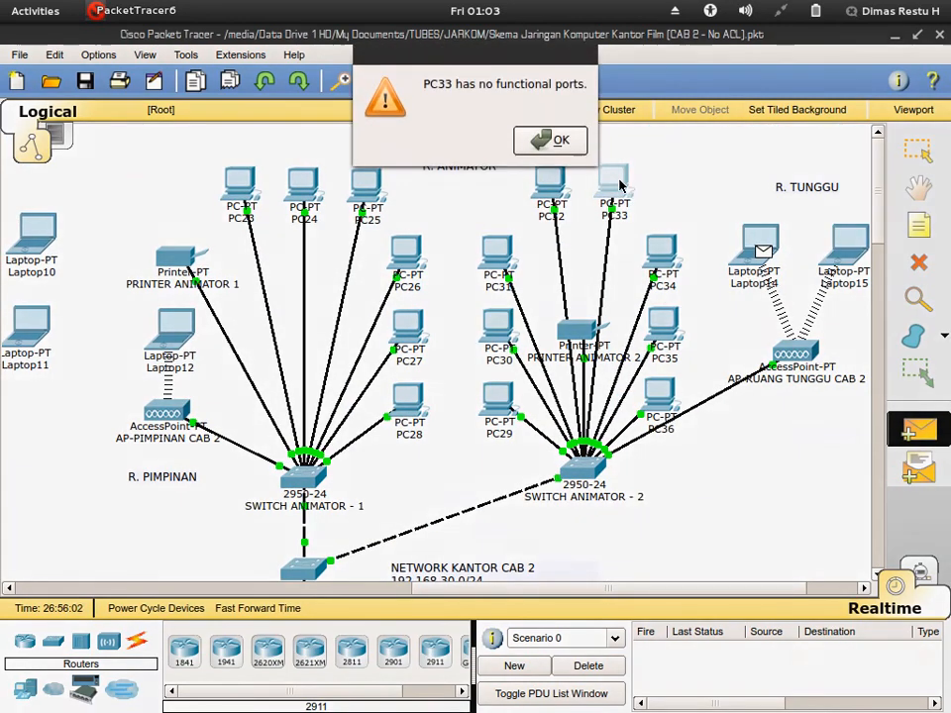
left_click(557, 142)
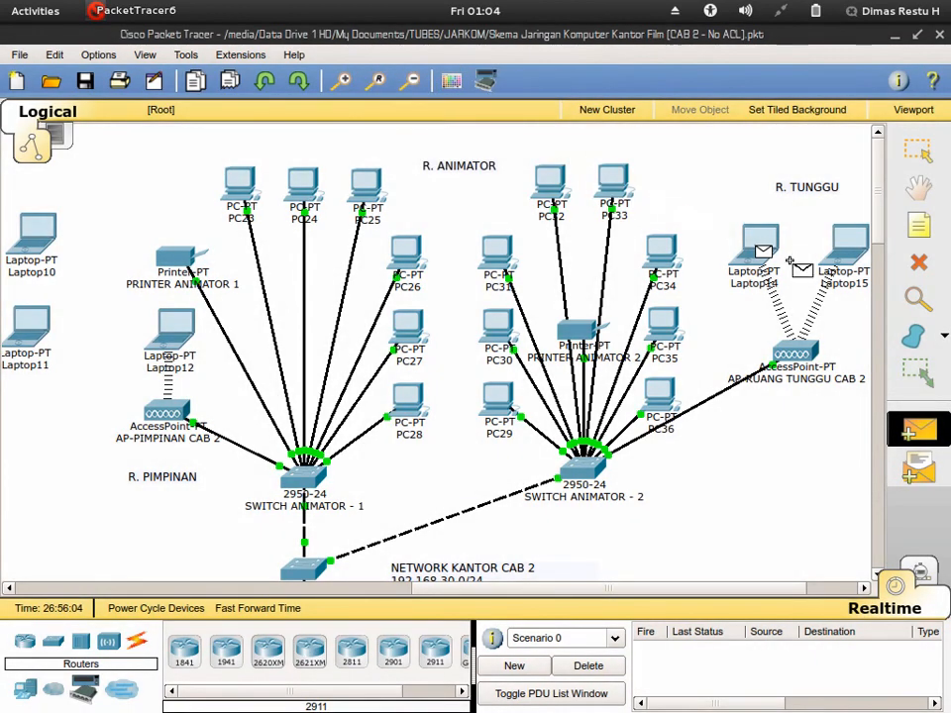
left_click(926, 160)
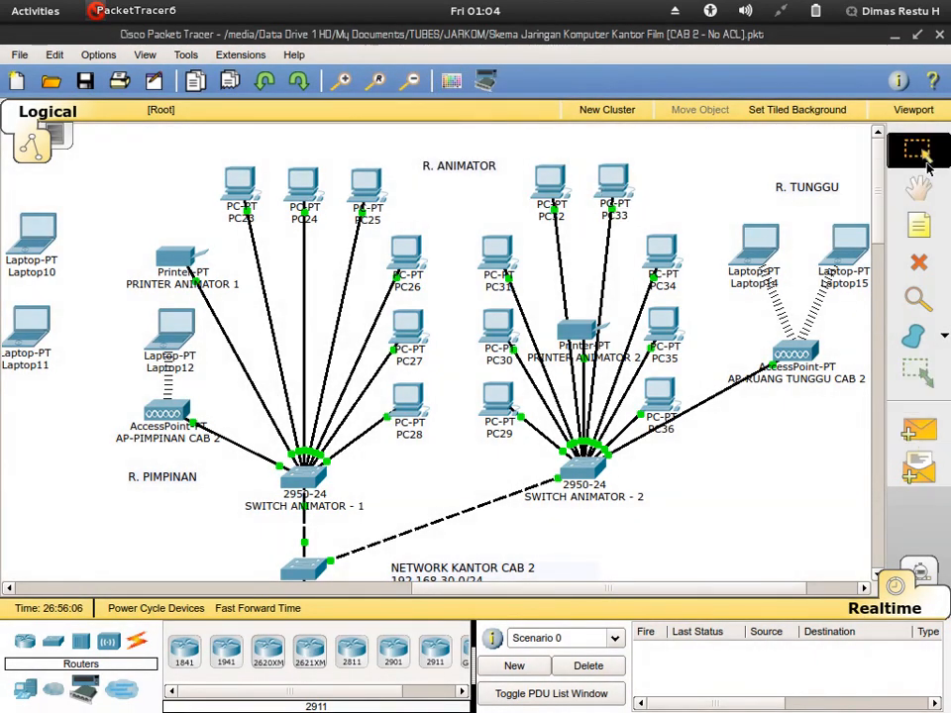
Step: Set PC33's IPv4 configuration to DHCP and close its device window
left_click(609, 189)
left_click(150, 77)
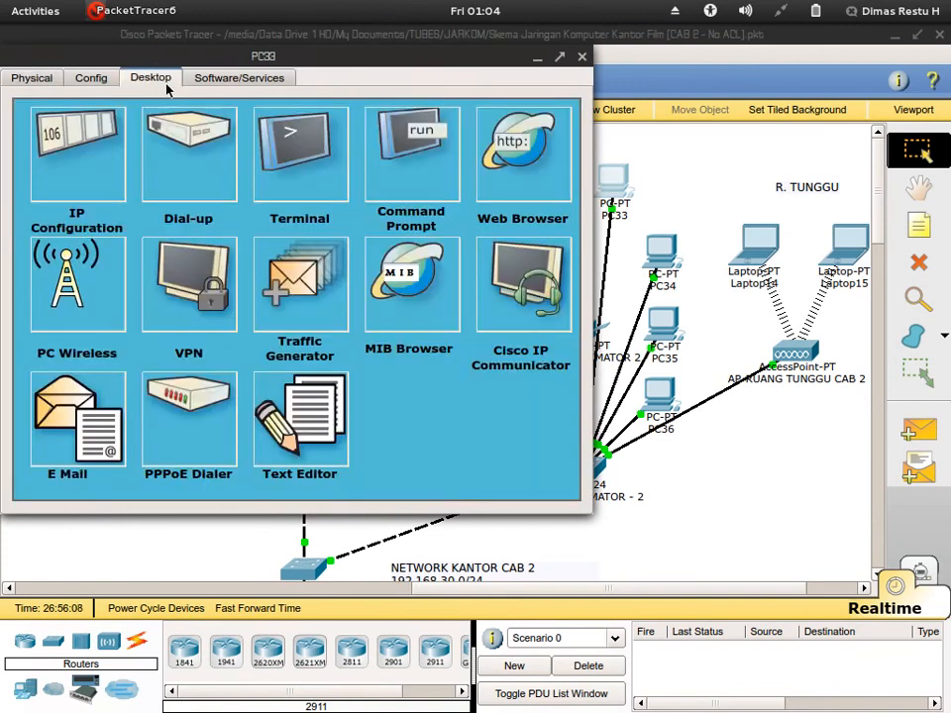
left_click(69, 126)
left_click(53, 165)
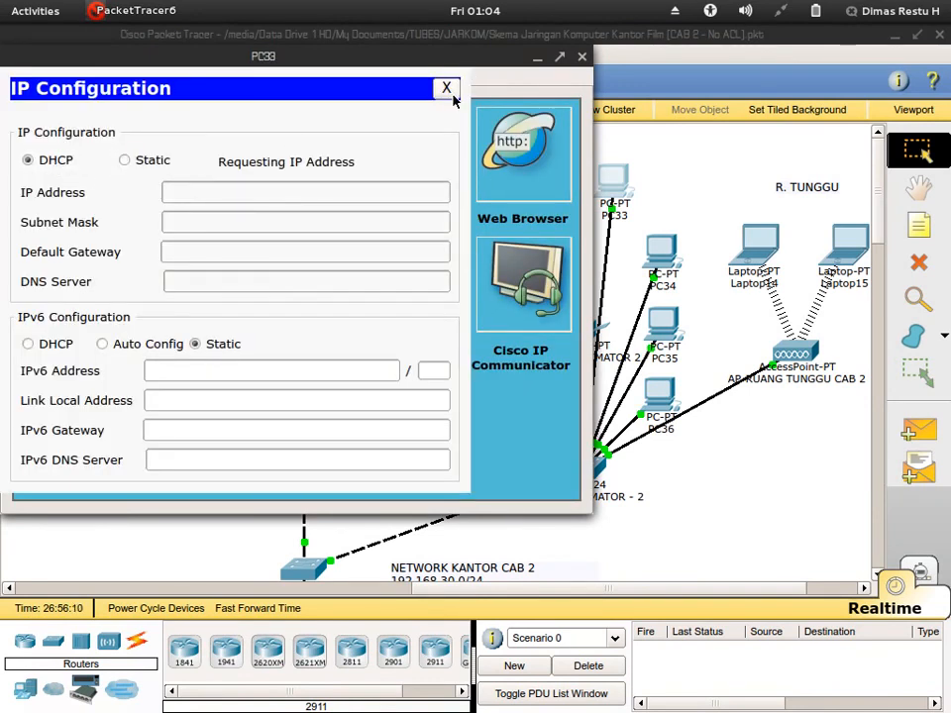
left_click(445, 88)
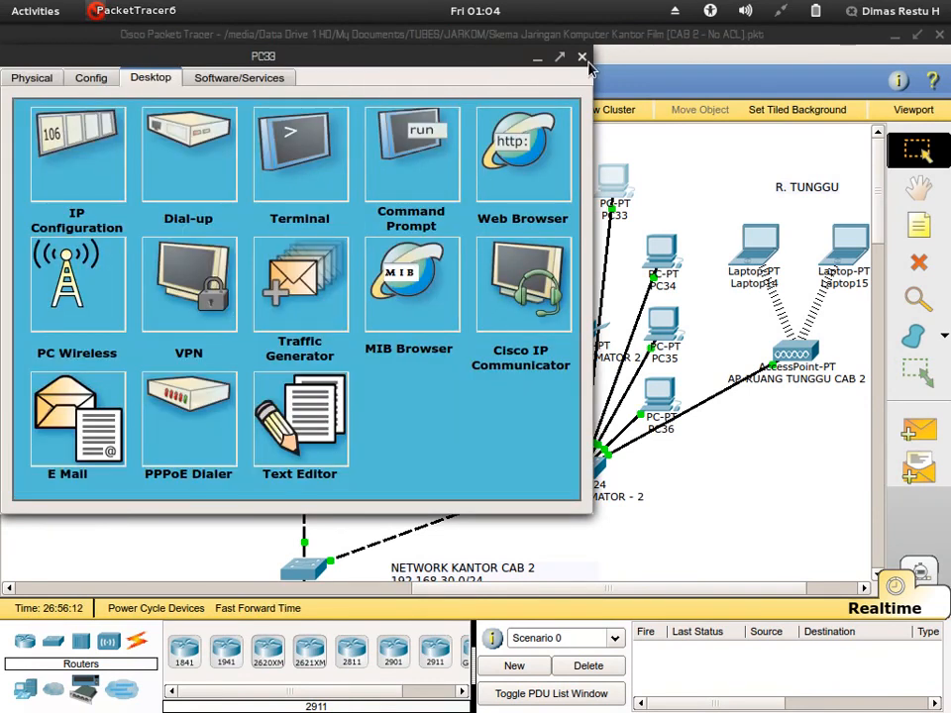
left_click(582, 56)
Step: Test connectivity from R. TUNGGU to R. ANIMATOR by sending a simple PDU from Laptop14 to PC33 twice
key("p")
left_click(755, 246)
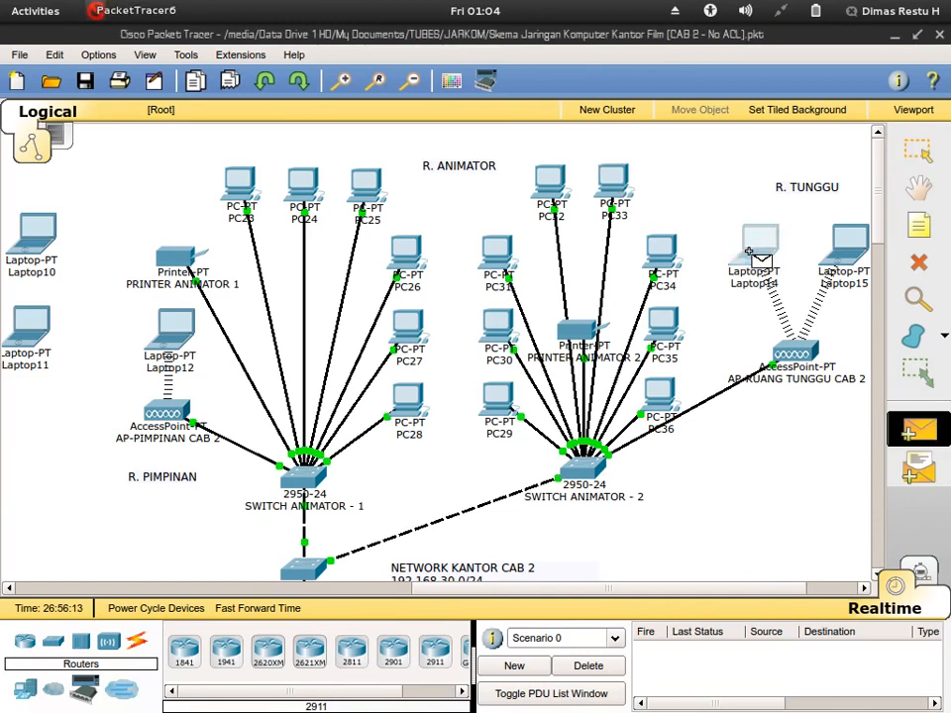
left_click(613, 193)
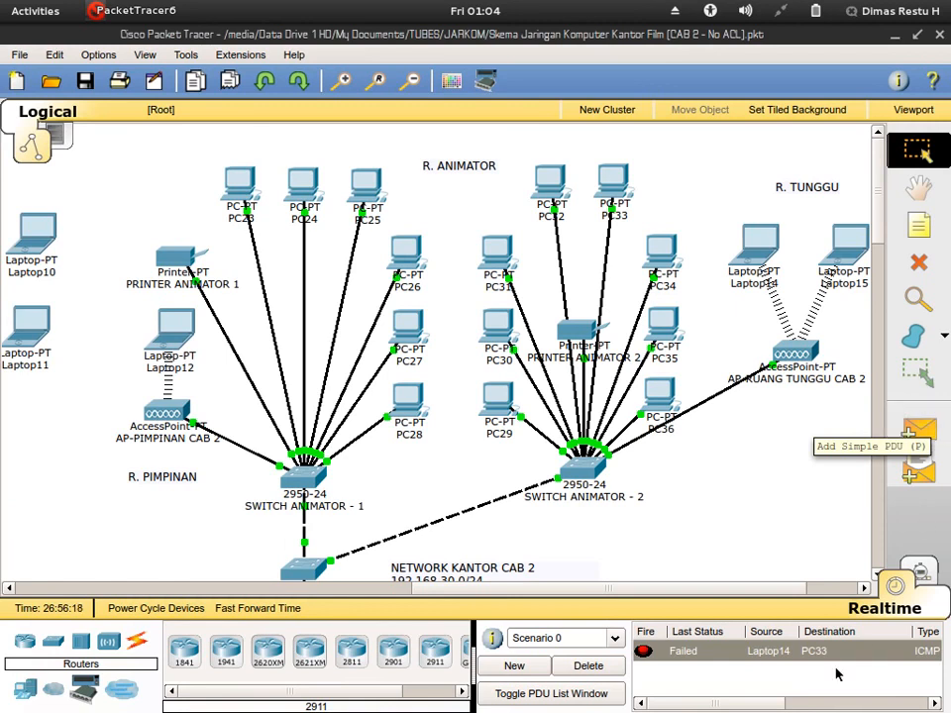
left_click(919, 429)
left_click(757, 244)
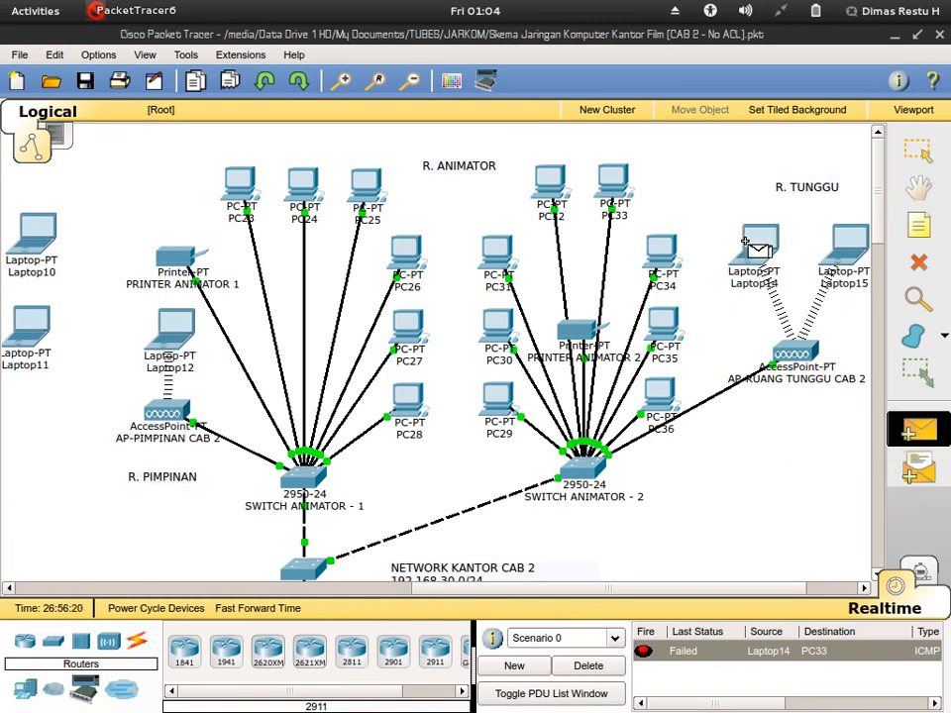
left_click(607, 188)
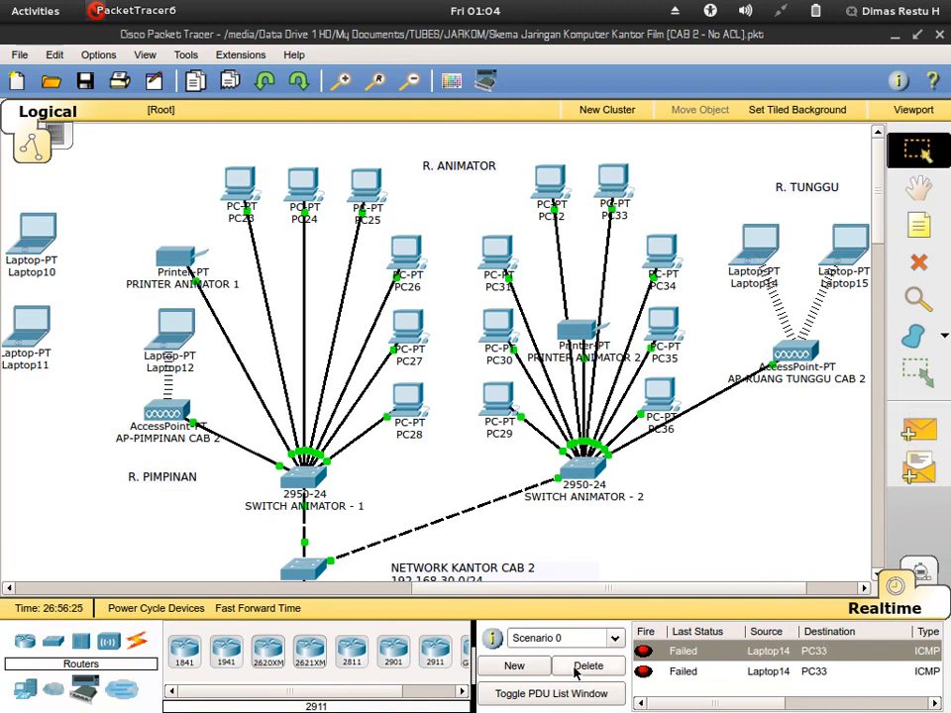
Step: Test the reverse direction by sending a simple PDU from PC33 to Laptop14, and check its status in the PDU list
left_click(921, 424)
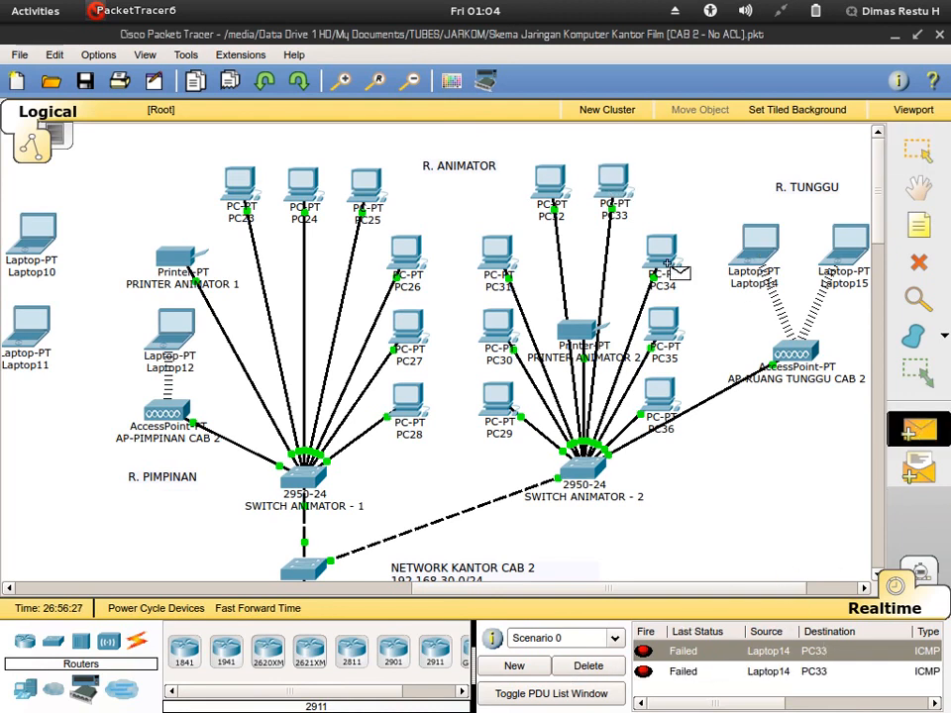
left_click(612, 188)
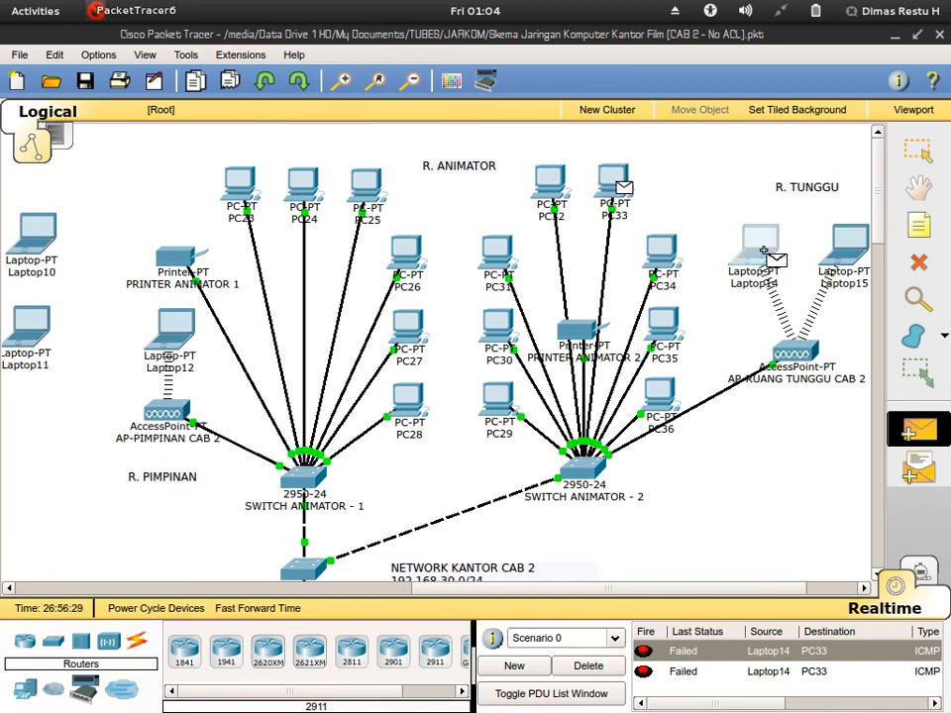
left_click(763, 247)
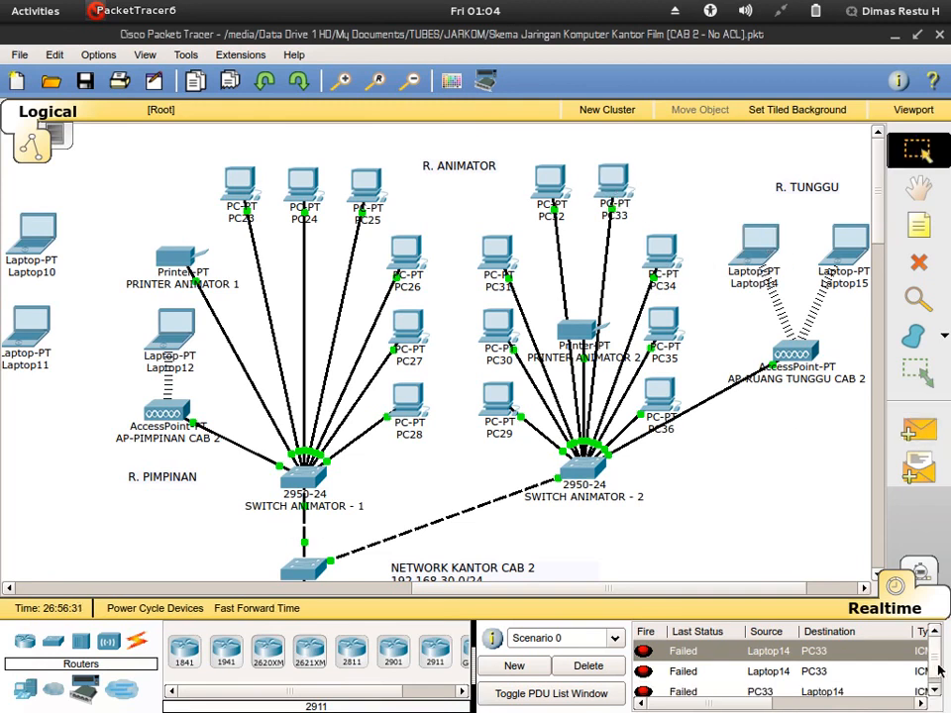
left_click_drag(935, 664, 935, 678)
Step: Delete the listed PDUs and send a simple PDU from Laptop14 to Laptop12 in R. PIMPINAN twice
left_click(614, 672)
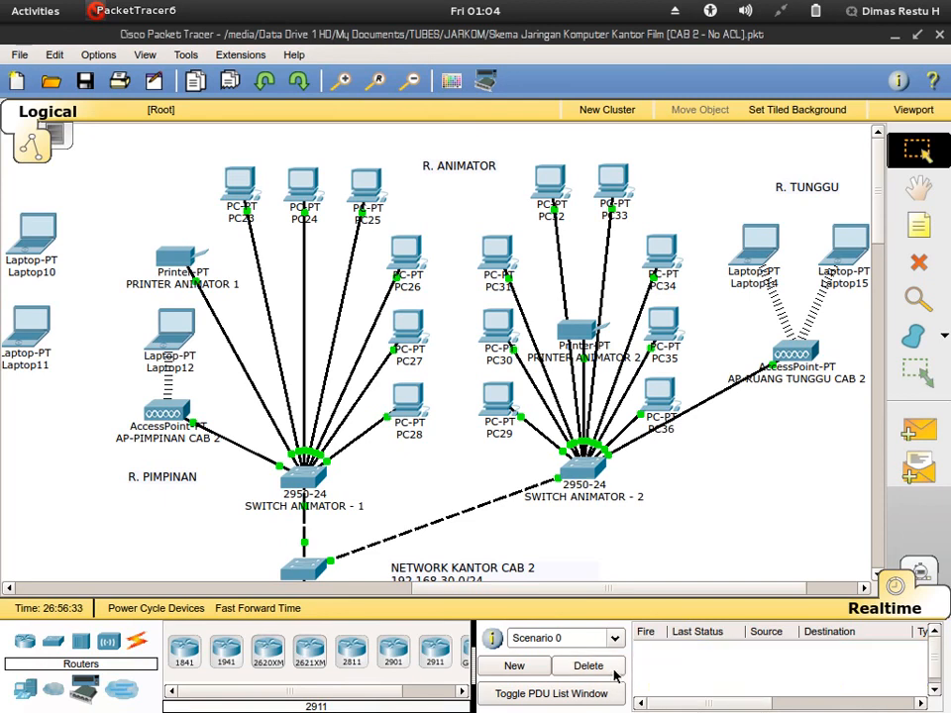
left_click(905, 430)
left_click(758, 246)
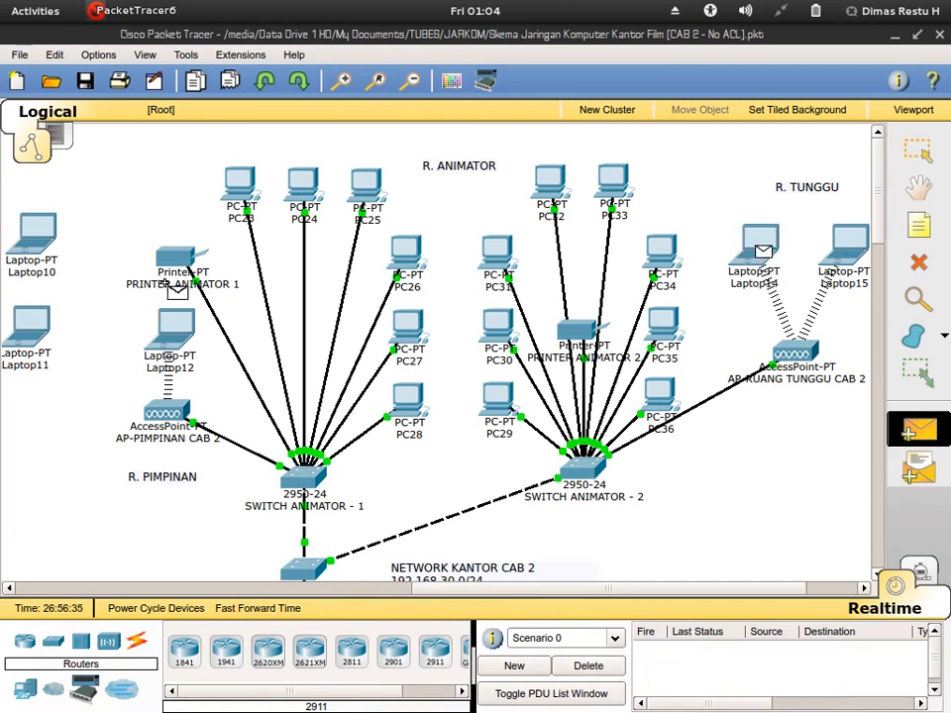
left_click(174, 328)
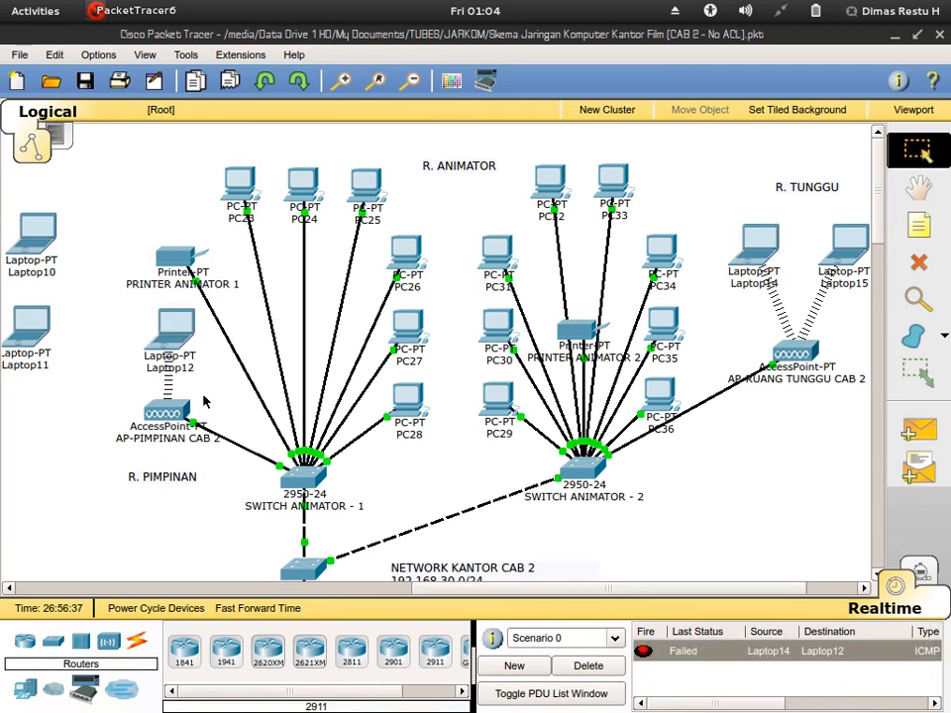
left_click(919, 428)
left_click(759, 246)
left_click(171, 346)
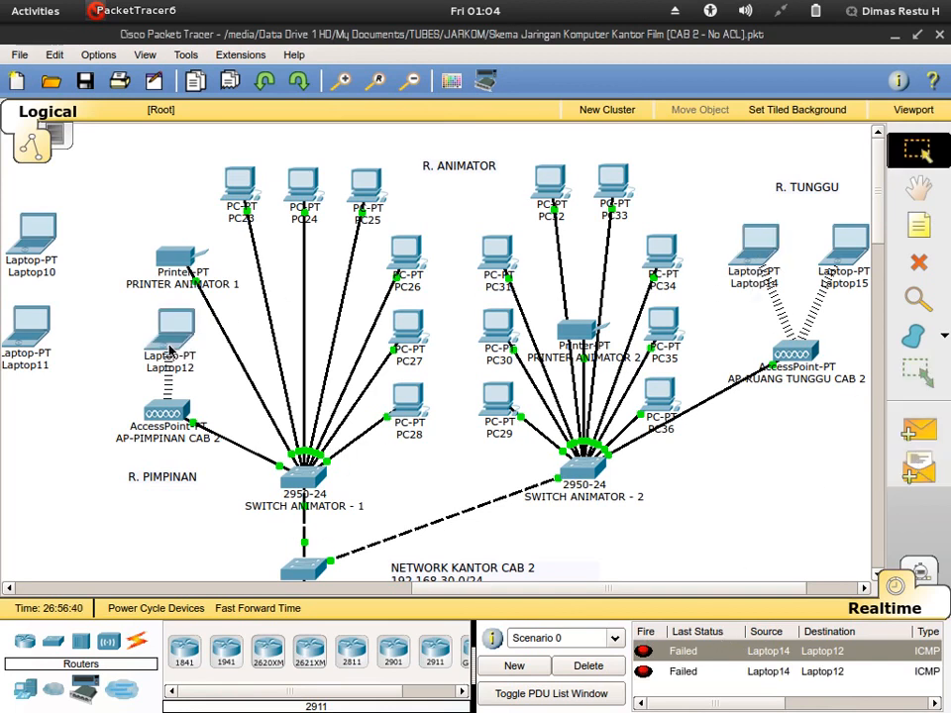
Step: Delete the listed PDUs and send a simple PDU from Laptop14 to the R.KANTOR CABANG 2 router twice
left_click(584, 665)
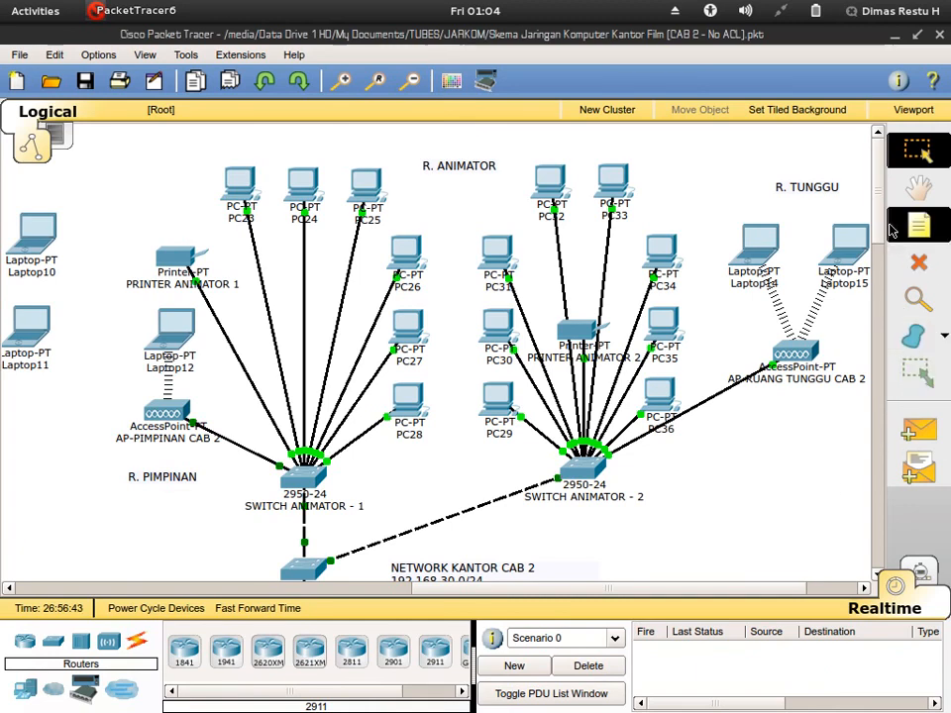
scroll(879, 257, "down", 5)
scroll(879, 267, "down", 3)
left_click(919, 428)
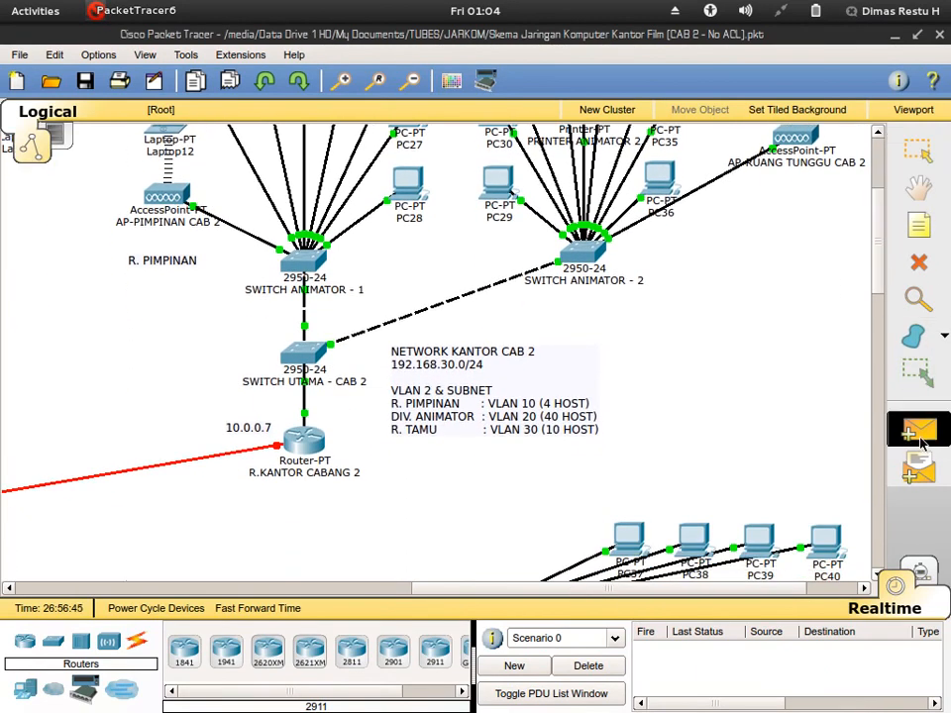
scroll(851, 297, "up", 4)
left_click(770, 170)
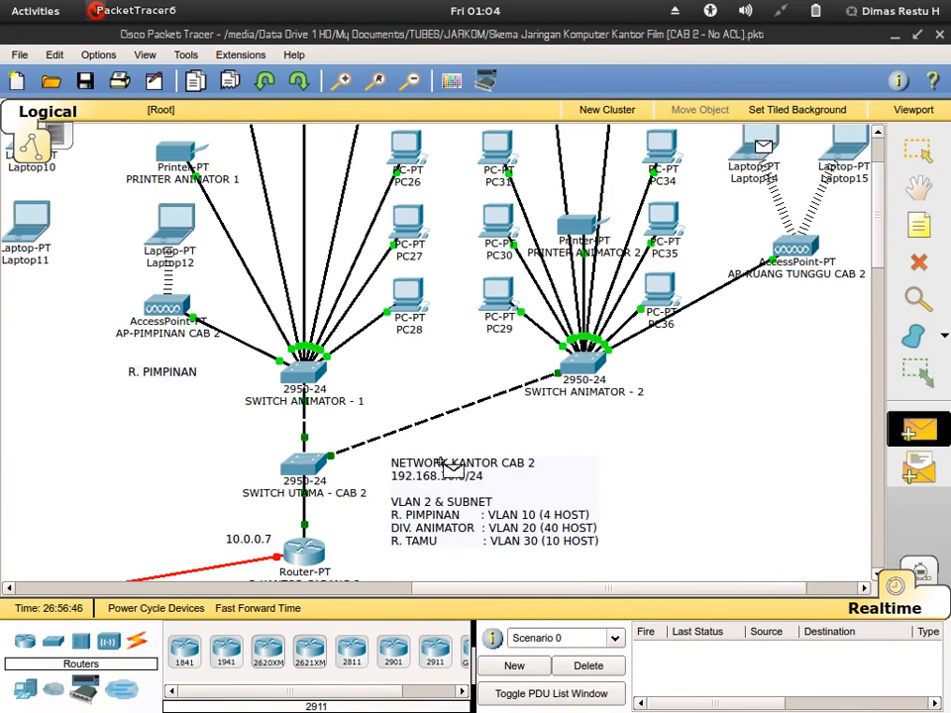
left_click(299, 555)
left_click(918, 428)
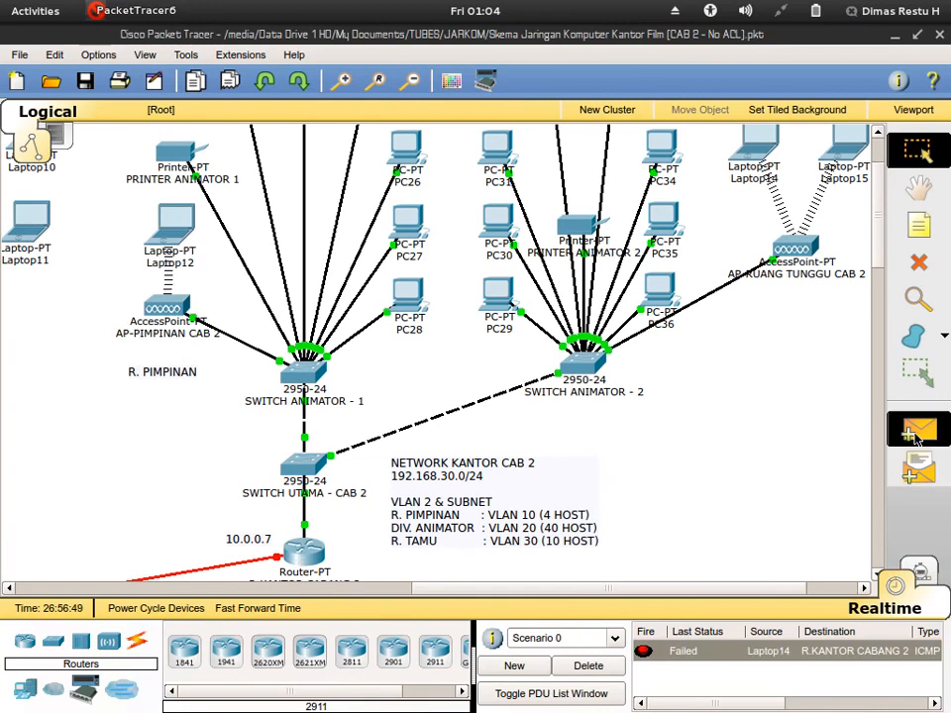
left_click(762, 160)
left_click(305, 558)
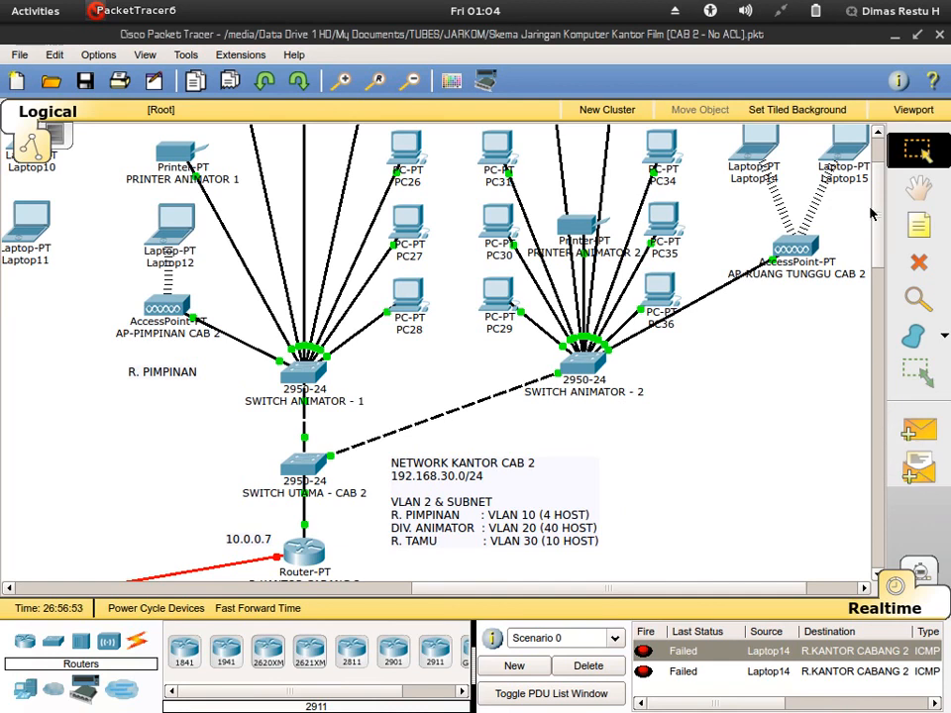
scroll(876, 230, "down", 1)
scroll(876, 230, "down", 3)
mouse_move(718, 703)
left_mouse_down()
mouse_move(906, 705)
mouse_move(703, 710)
left_mouse_up()
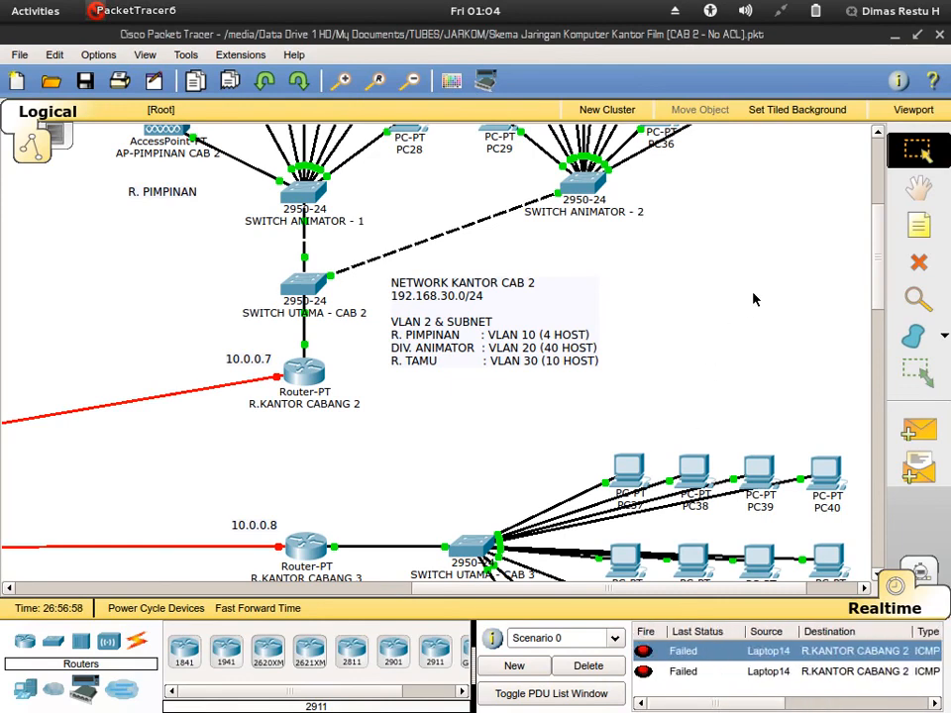
scroll(753, 298, "down", 3)
scroll(754, 298, "down", 1)
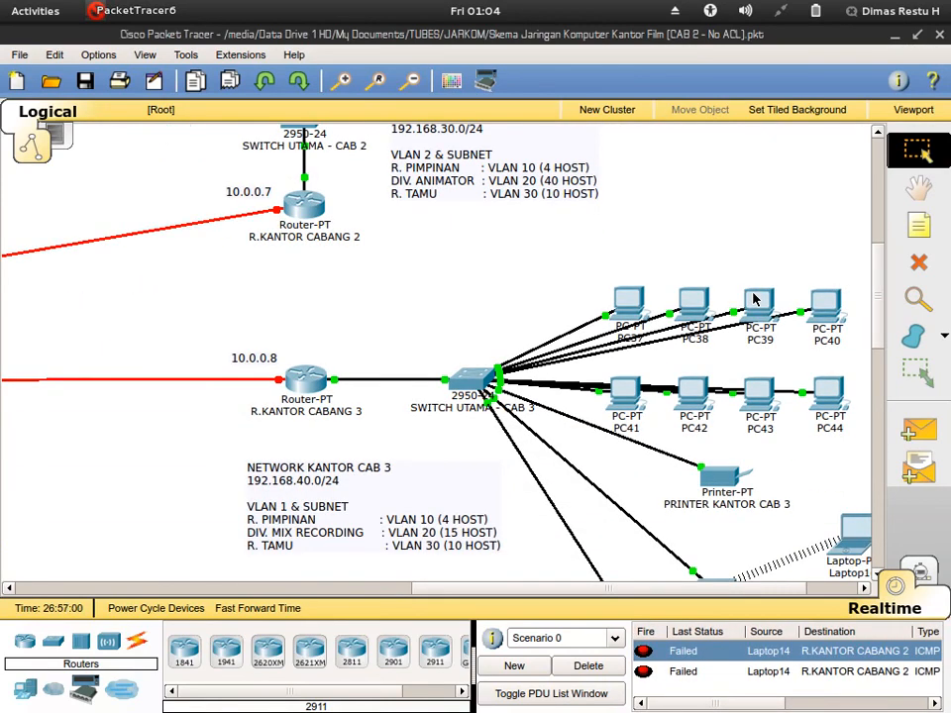
scroll(753, 298, "up", 6)
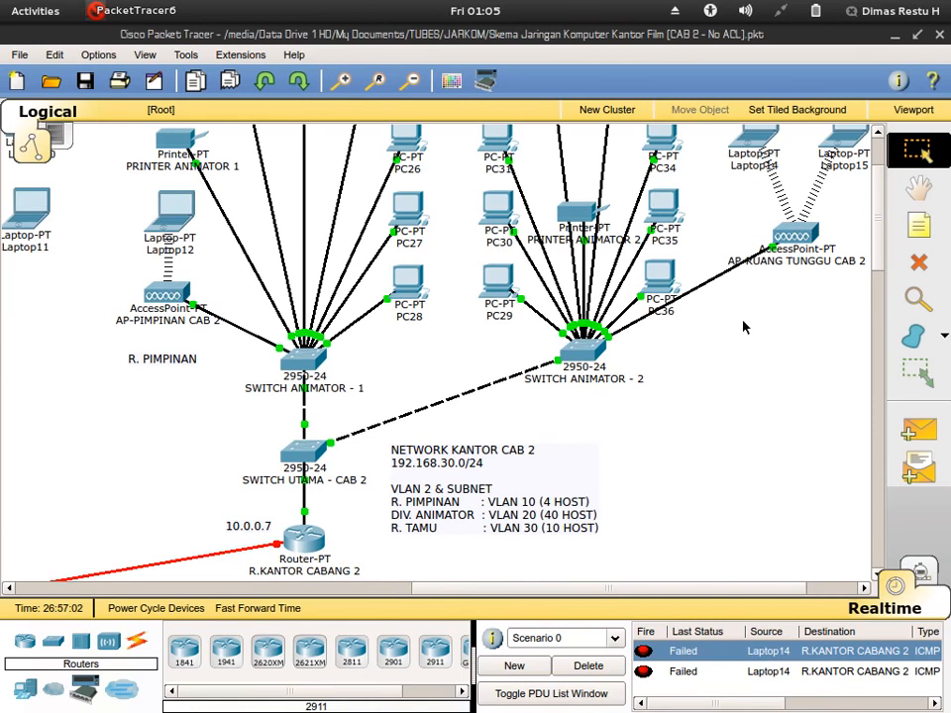
Step: Test connectivity from Laptop14 to Laptop15 with a simple PDU, clearing the PDU list before and after the test
left_click(613, 669)
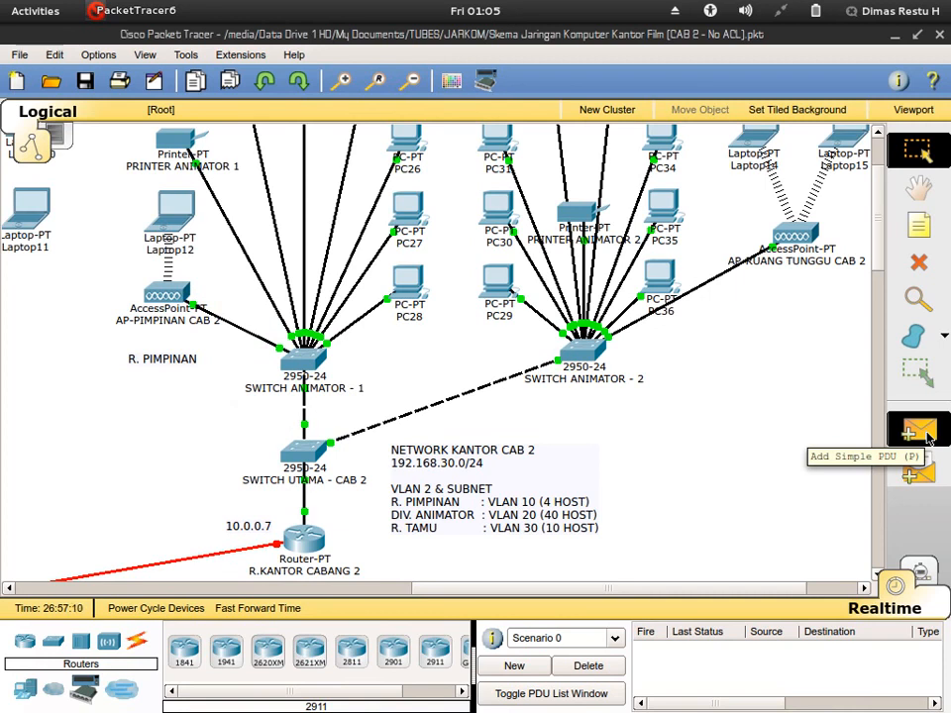
left_click(918, 432)
scroll(852, 346, "up", 2)
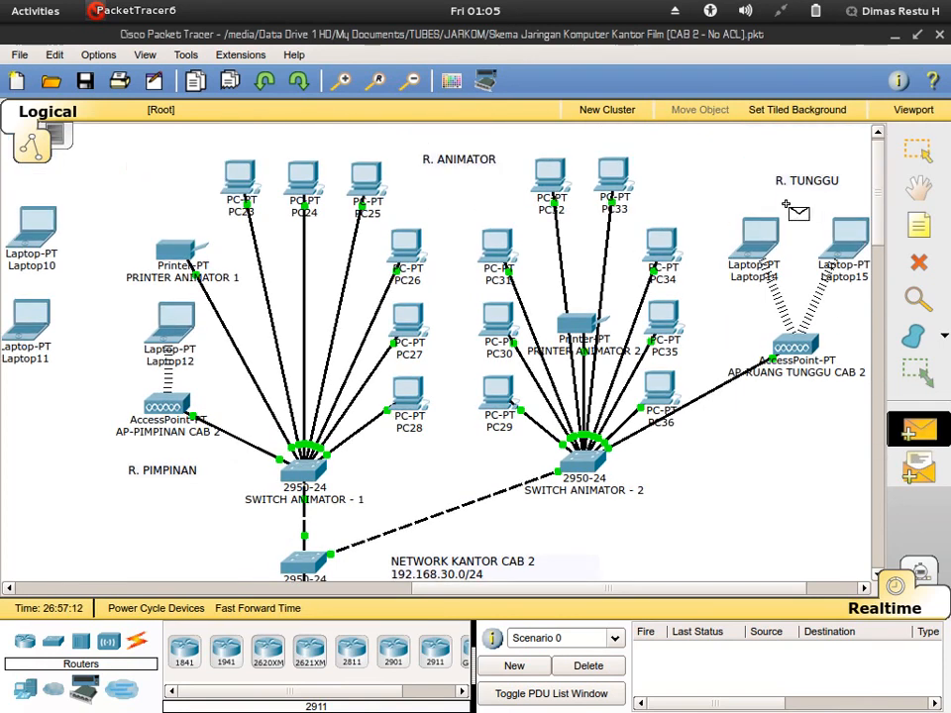
left_click(747, 246)
left_click(849, 238)
left_click(588, 665)
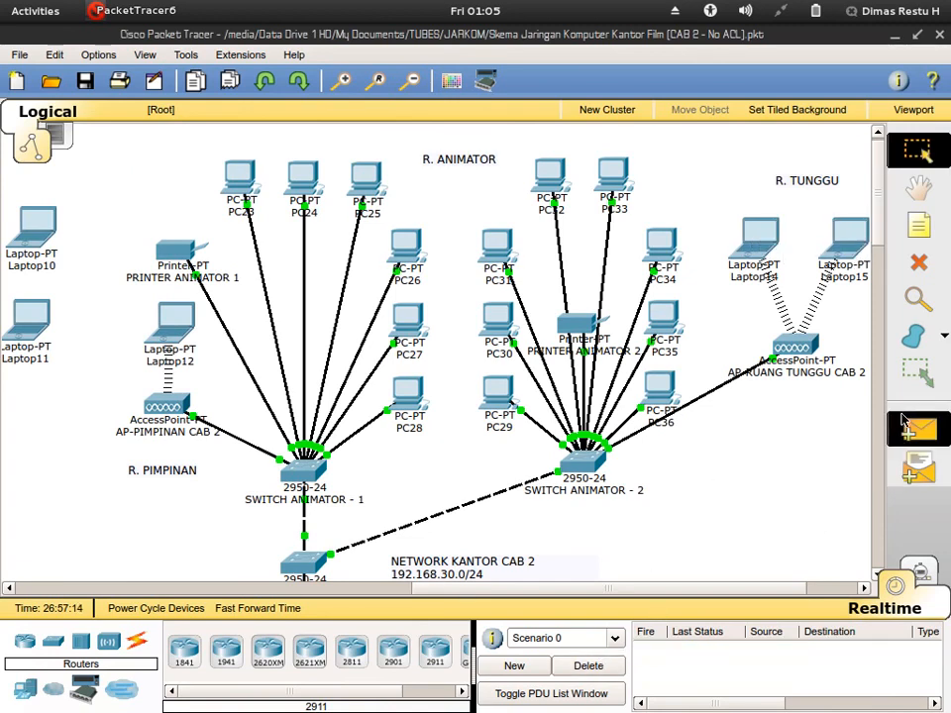
Step: Renew Laptop14's DHCP lease by switching its IP configuration to Static and back to DHCP, and close its window
left_click(751, 255)
left_click(126, 171)
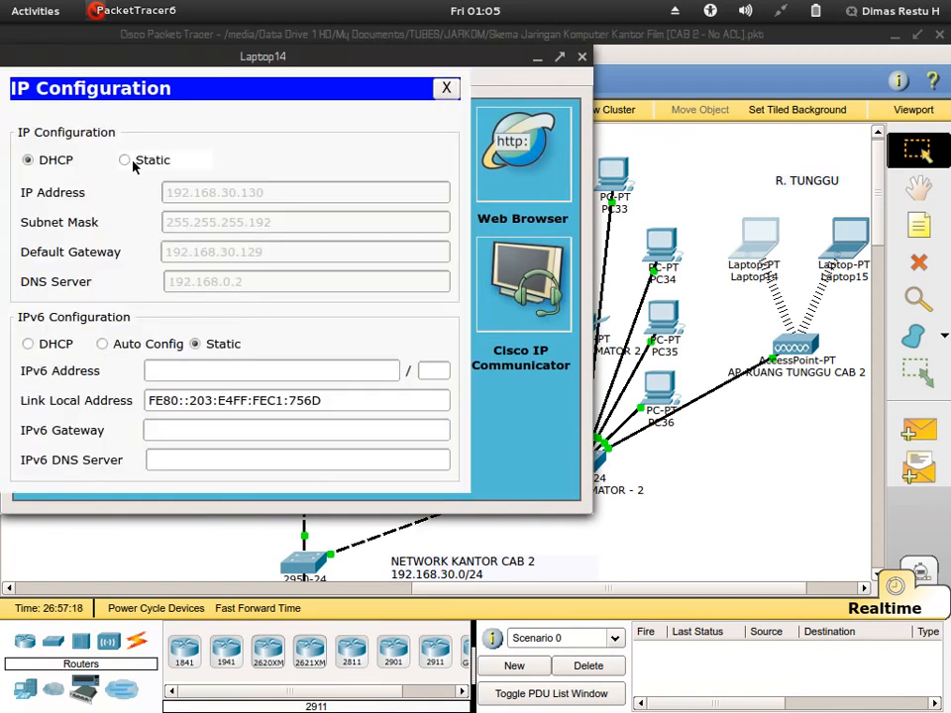
left_click(131, 162)
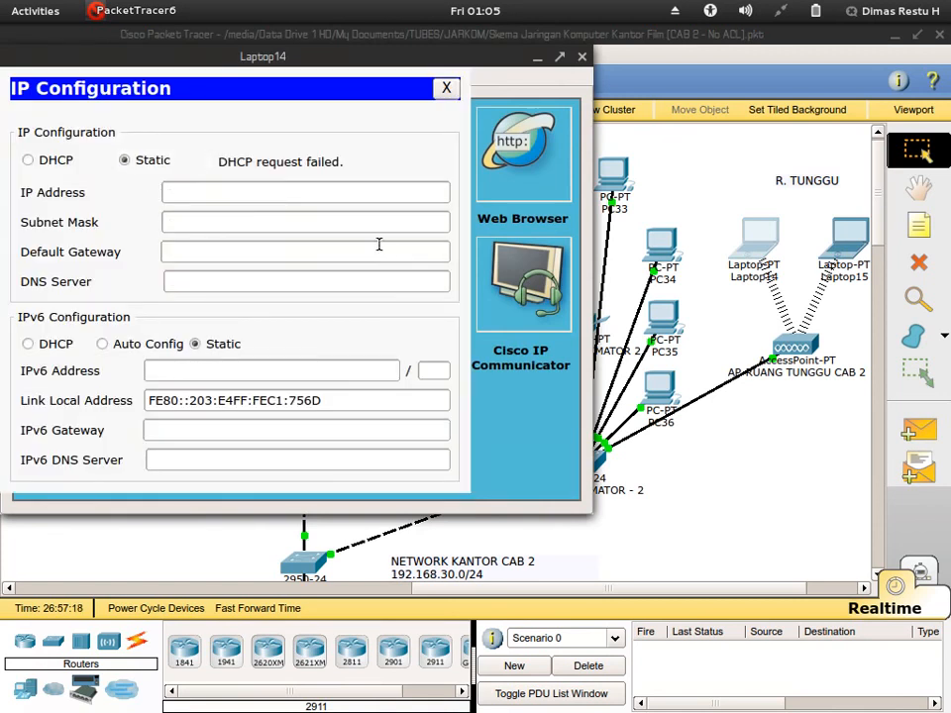
left_click(28, 161)
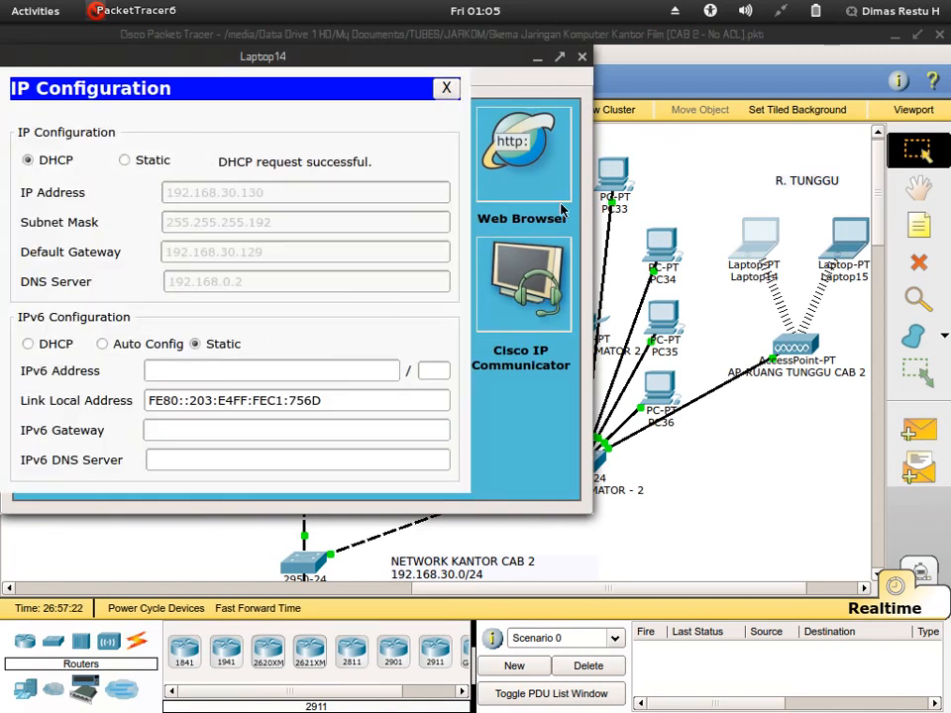
left_click(446, 90)
left_click(581, 61)
Step: Test connectivity from Laptop18 to the R.KANTOR CABANG 3 router with a simple PDU and delete the PDU from the list
scroll(713, 239, "down", 10)
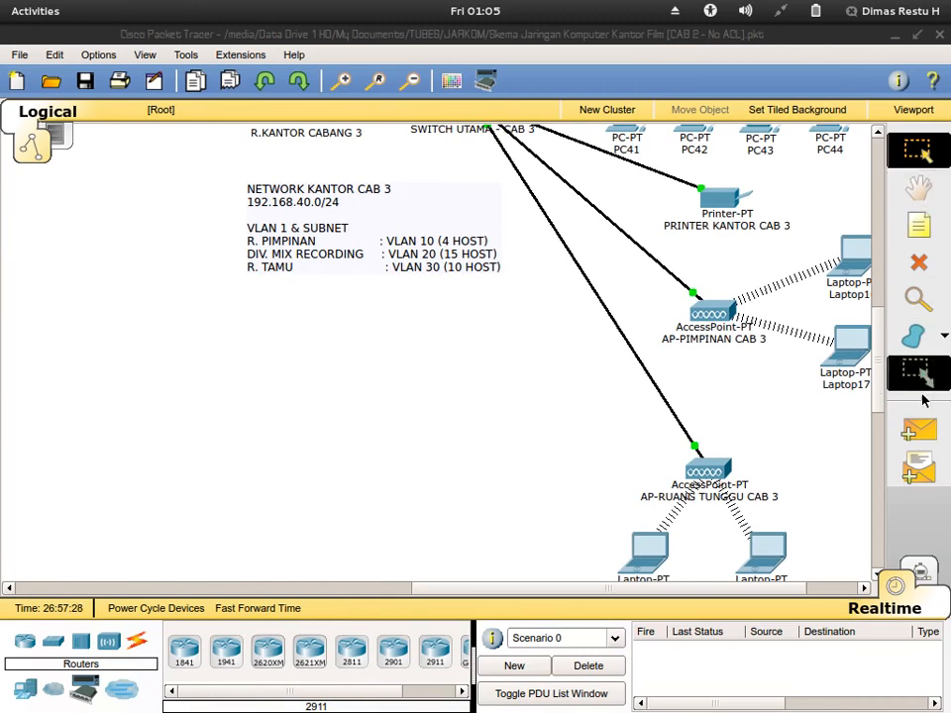
left_click(918, 428)
scroll(649, 511, "up", 3)
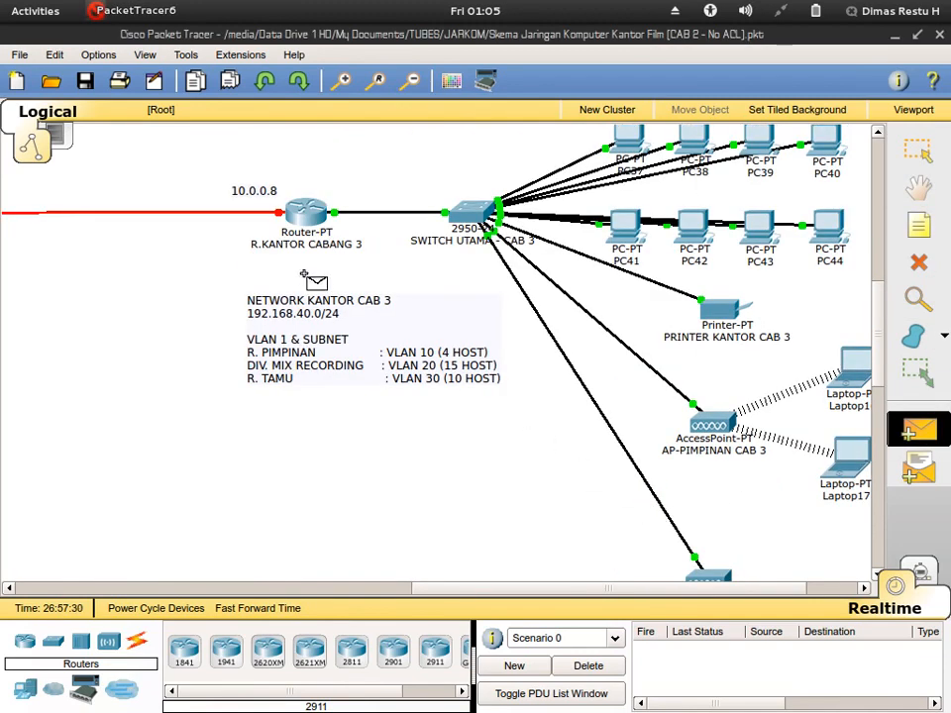
left_click(308, 213)
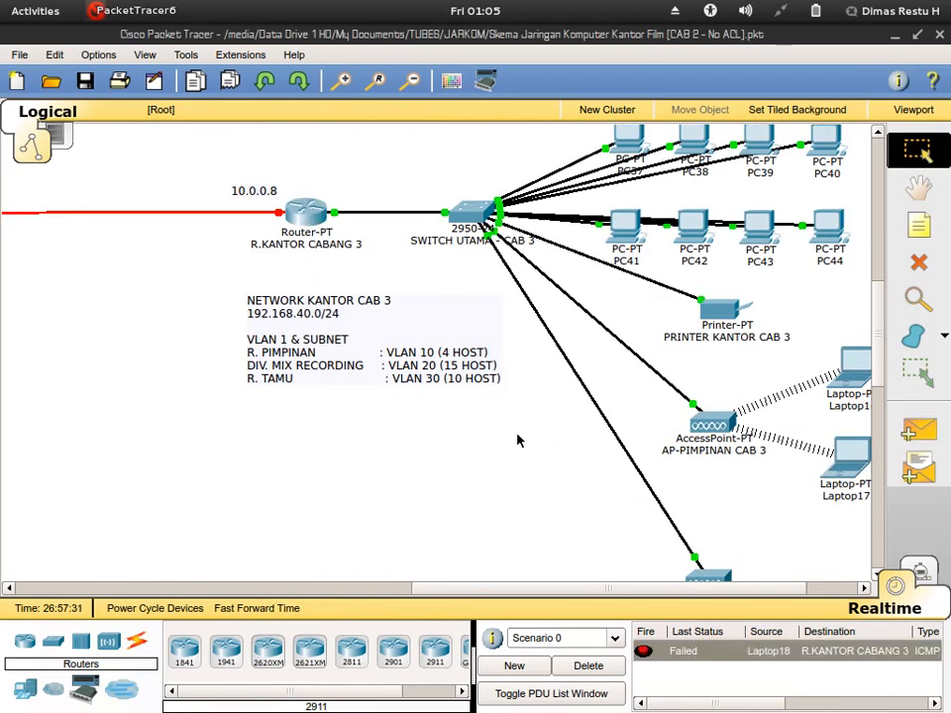
left_click(588, 668)
Step: Examine the branch office 2 topology, from its VLAN and subnet note up to the R. PIMPINAN, R. ANIMATOR and R. TUNGGU devices
scroll(503, 477, "up", 10)
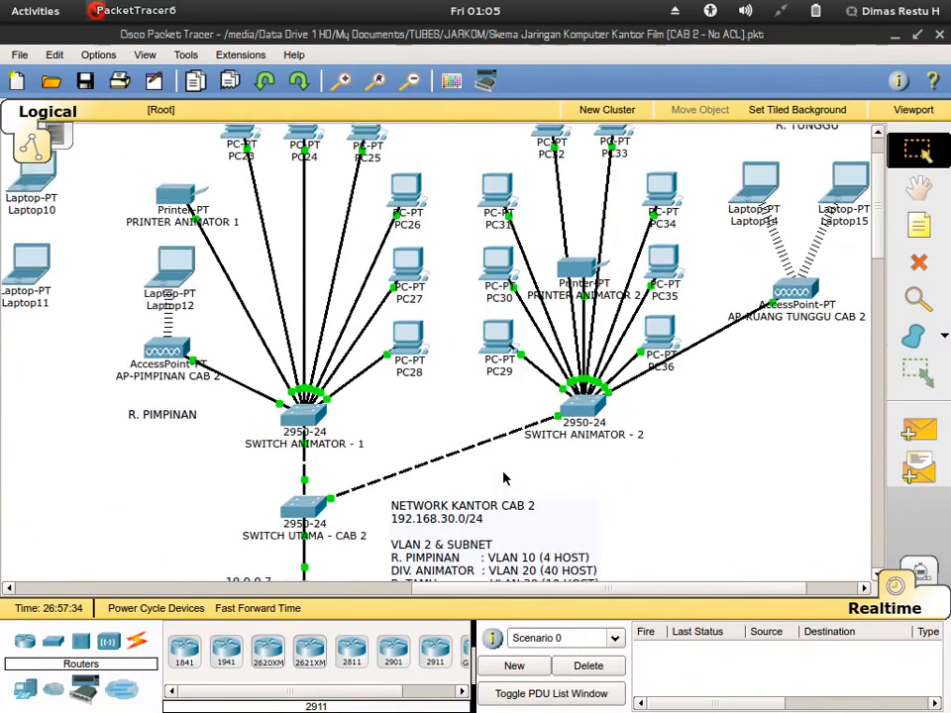
scroll(503, 477, "down", 3)
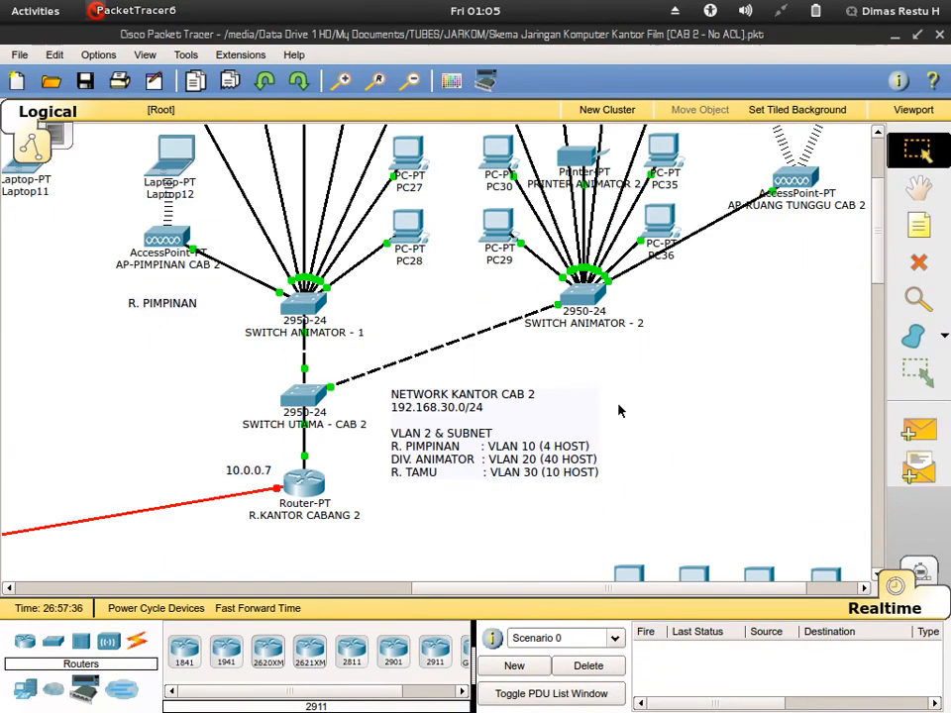
scroll(720, 220, "up", 2)
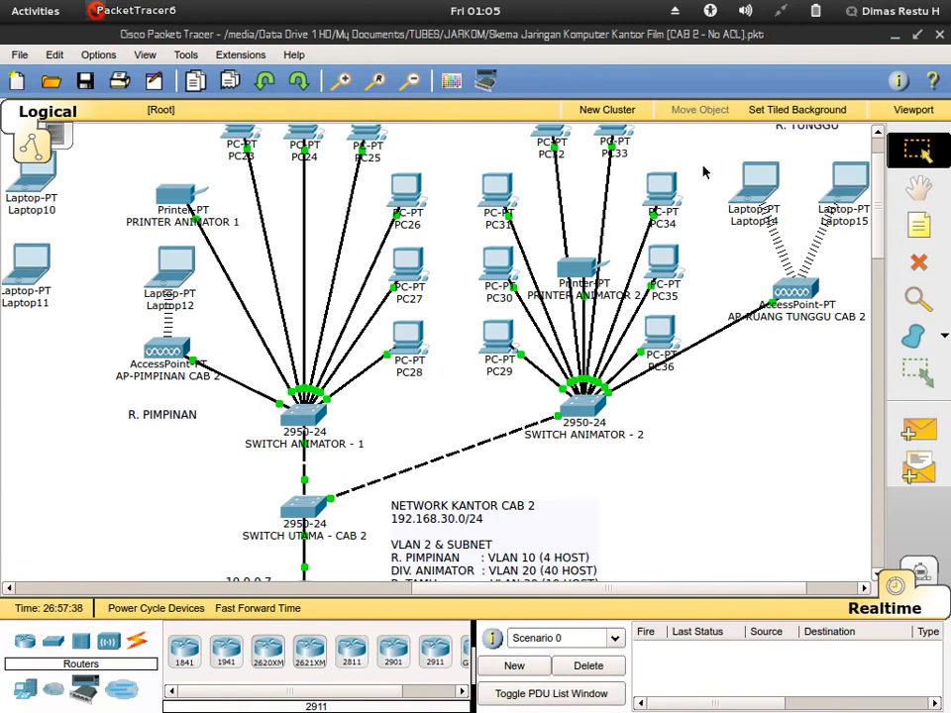
mouse_move(676, 197)
scroll(841, 213, "up", 2)
scroll(410, 221, "down", 1)
scroll(722, 389, "down", 3)
scroll(722, 388, "up", 2)
scroll(625, 311, "up", 1)
scroll(594, 376, "down", 3)
scroll(578, 416, "up", 3)
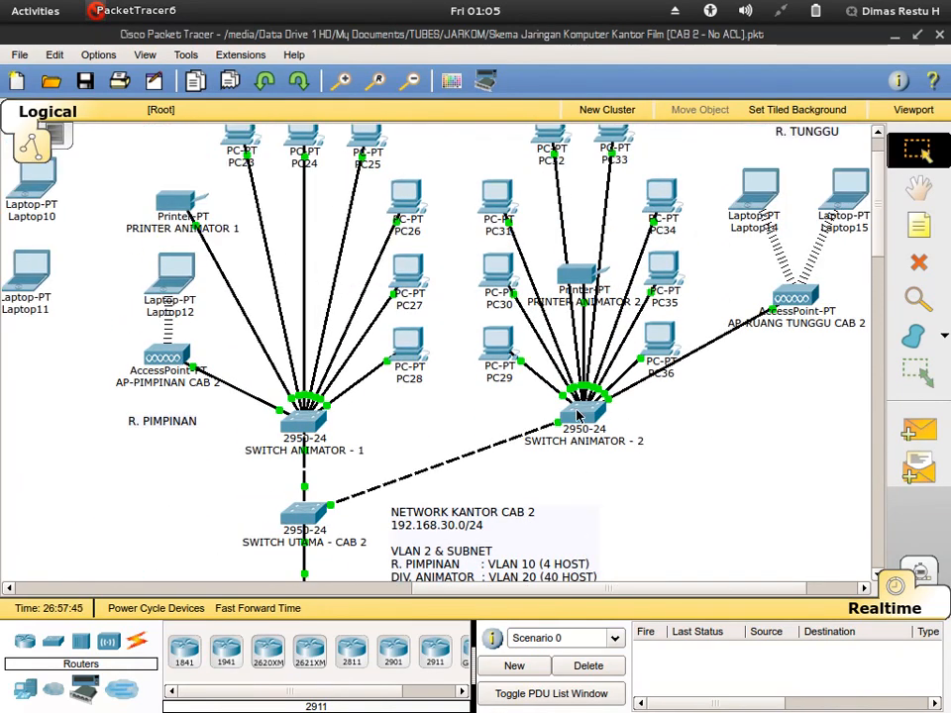
scroll(578, 416, "up", 1)
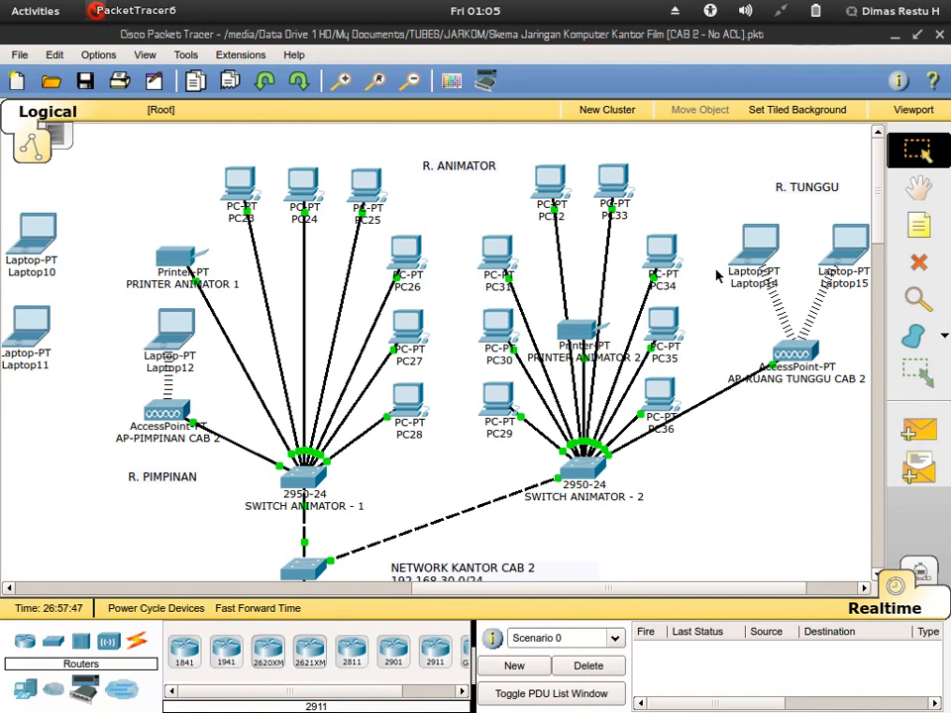
scroll(717, 275, "down", 2)
scroll(717, 276, "up", 2)
Step: Examine the branch office 1 topology with its VLAN and VLSM note, and inspect the AP-RUANG TUNGGU CAB 2 access point's port status
scroll(535, 589, "left", 8)
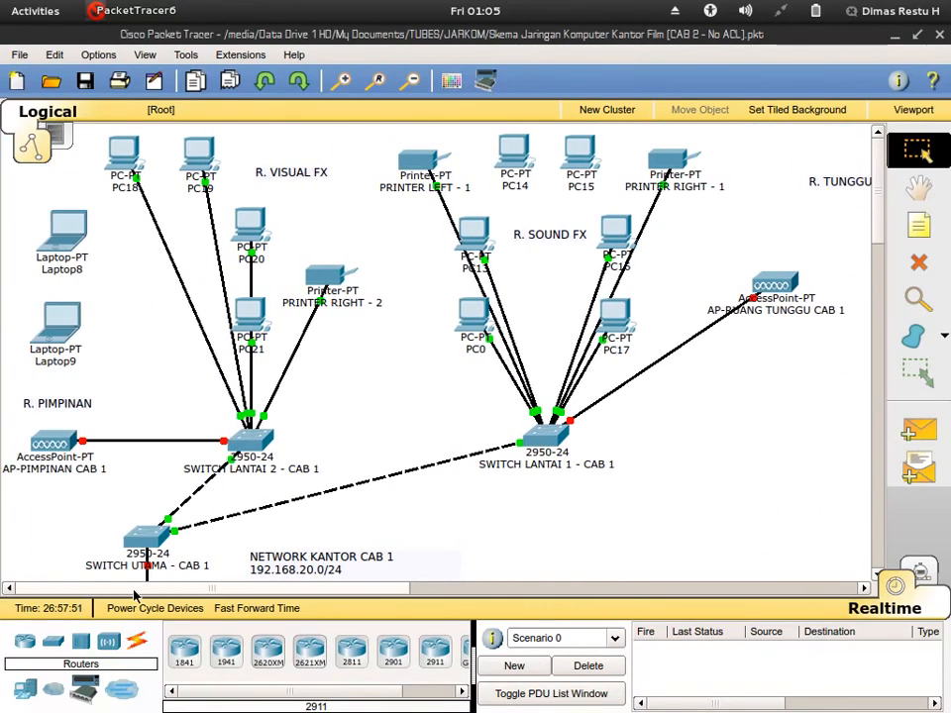
scroll(303, 463, "down", 3)
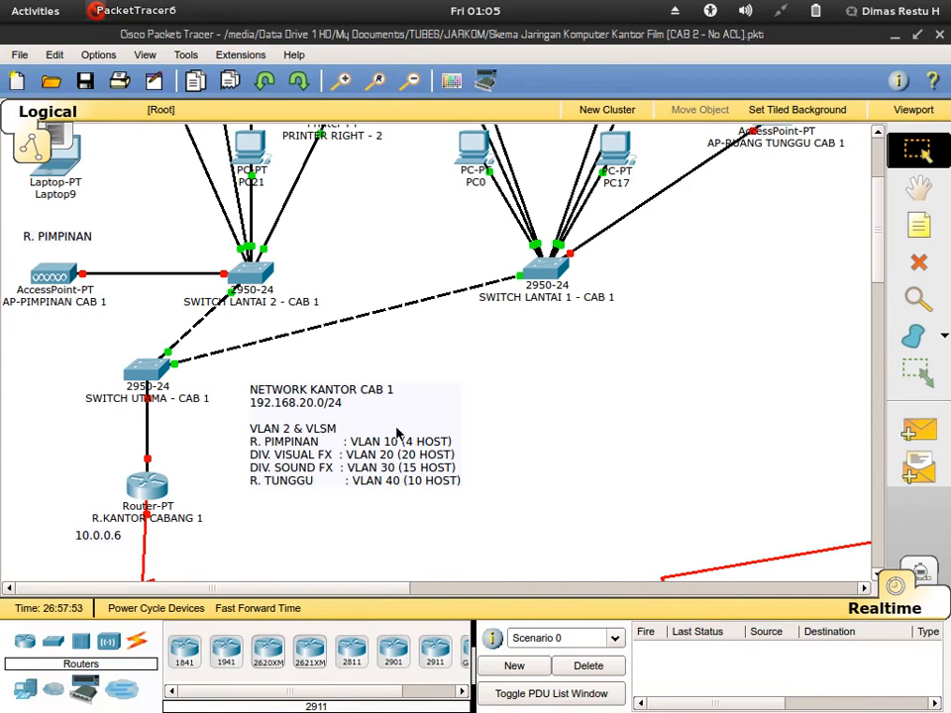
scroll(327, 453, "up", 1)
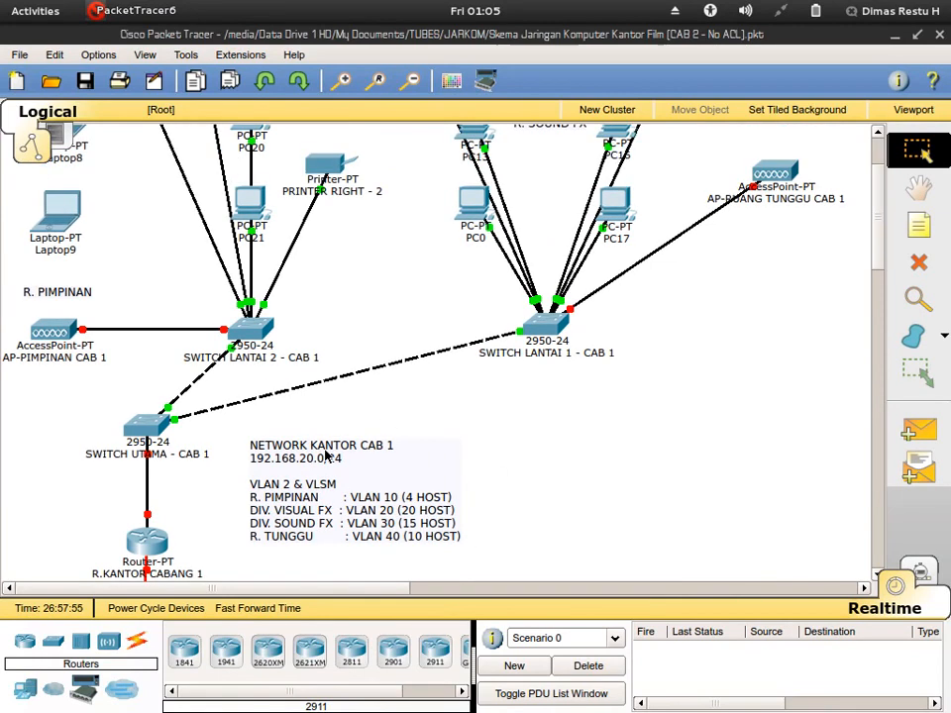
scroll(372, 594, "right", 10)
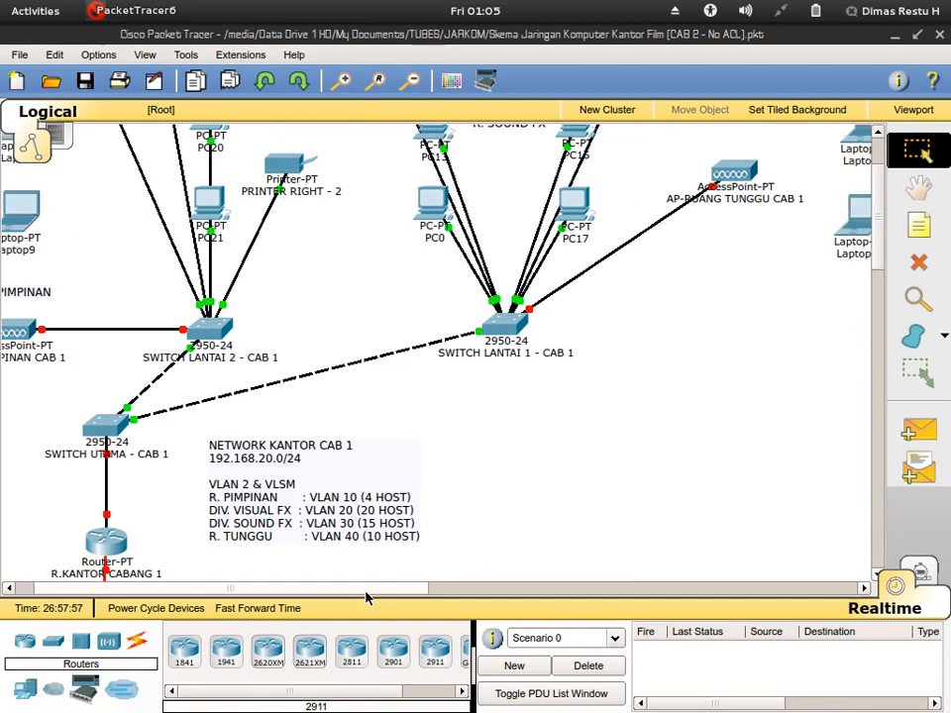
left_click_drag(621, 597, 766, 592)
scroll(763, 569, "up", 2)
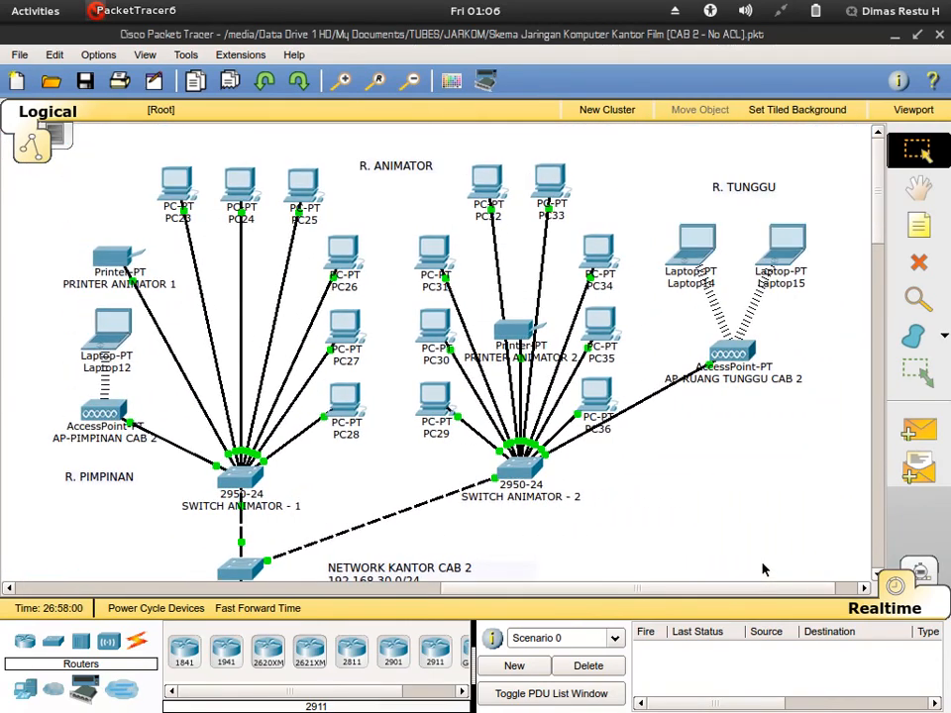
mouse_move(747, 344)
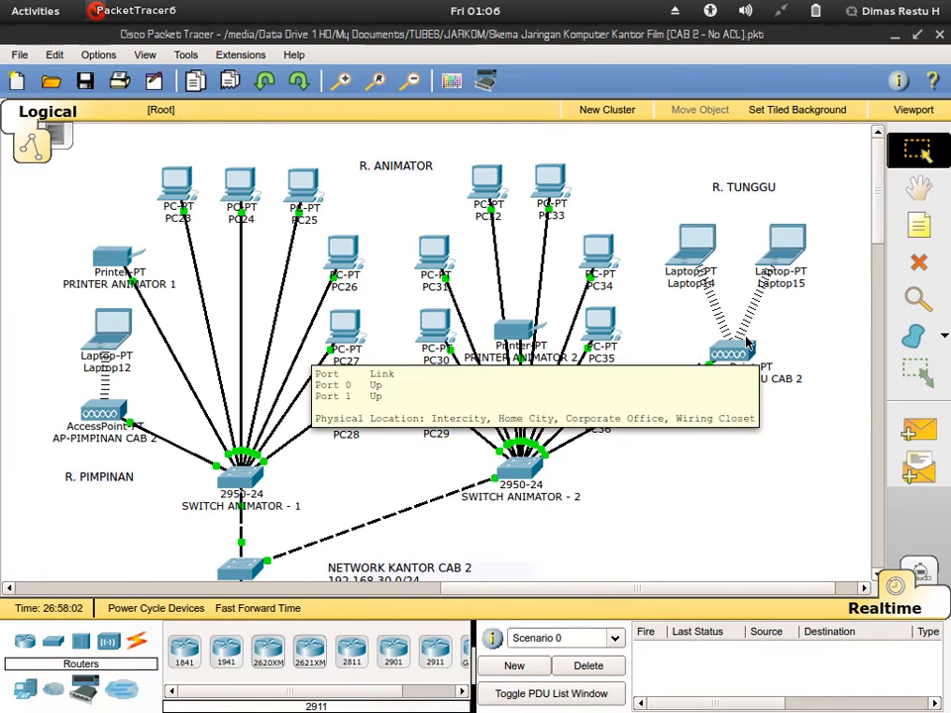